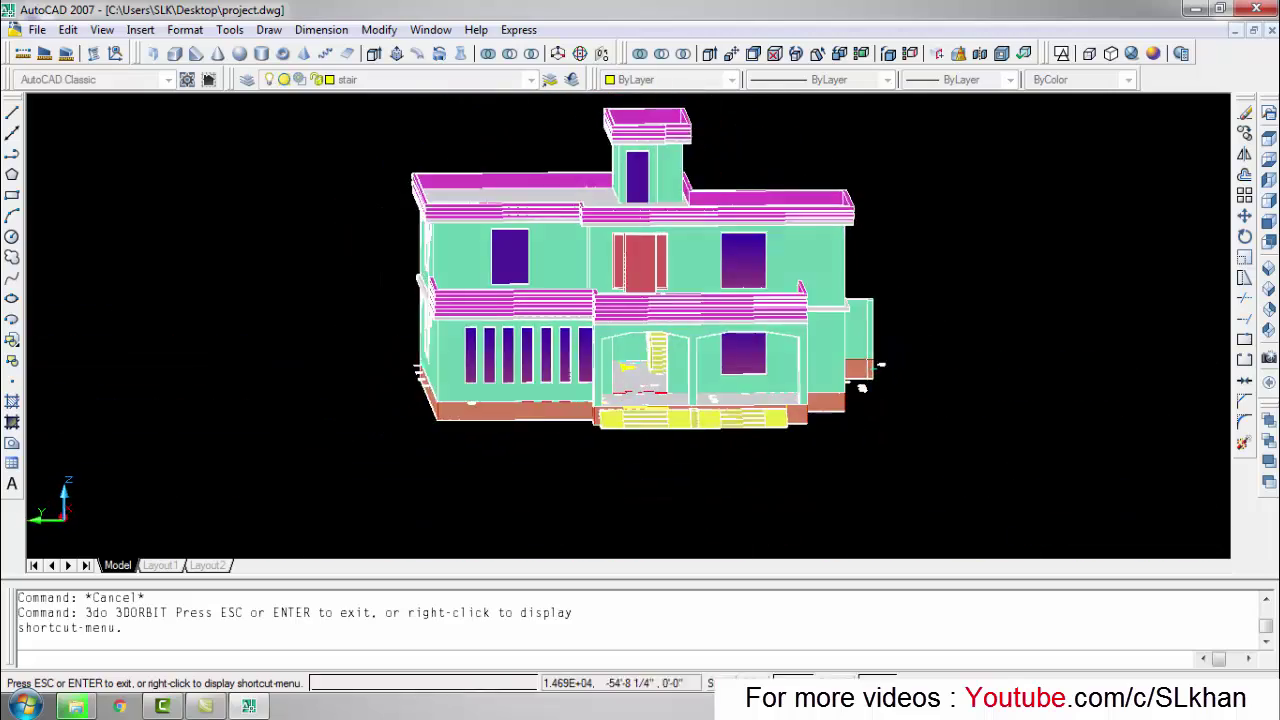
# Step: Leave the 3D orbit for the flat plan view and window-select the whole ground floor plan
pyautogui.click(1268, 221)
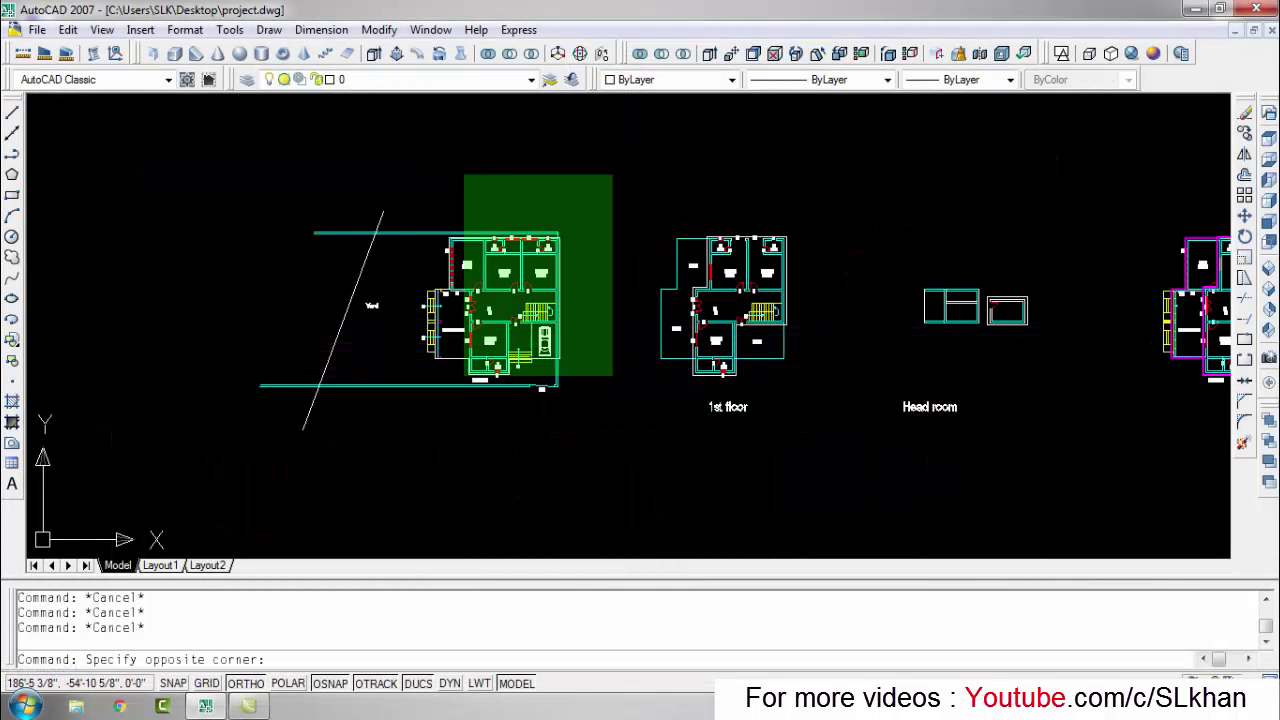
pyautogui.moveTo(609, 177); pyautogui.dragTo(466, 374)
# Step: Copy the selected ground floor plan to a spot further right
pyautogui.write('co')
pyautogui.press('Return')
pyautogui.click(300, 428)
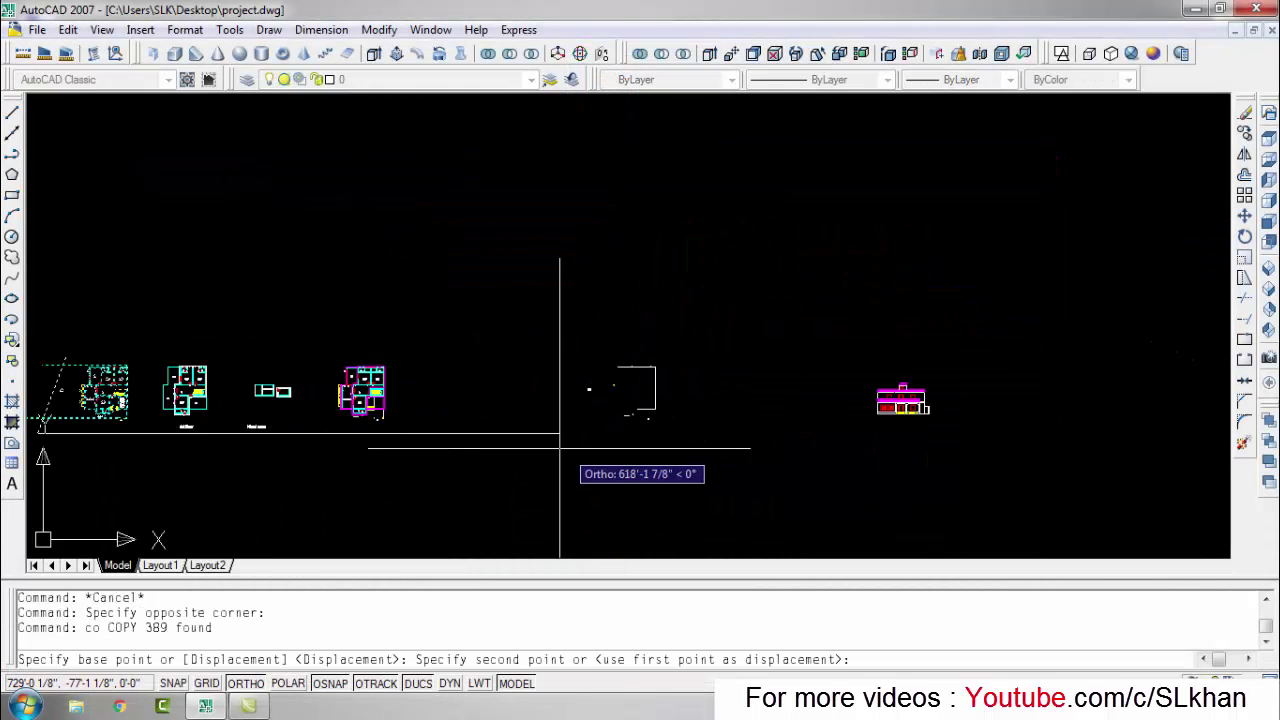
pyautogui.click(603, 426)
pyautogui.press('Escape')
pyautogui.scroll(5, 603, 426)
pyautogui.scroll(5, 603, 426)
# Step: Cancel a stray circle and begin erasing the leftover circle
pyautogui.write('c')
pyautogui.press('Return')
pyautogui.click(507, 300)
pyautogui.press('Escape')
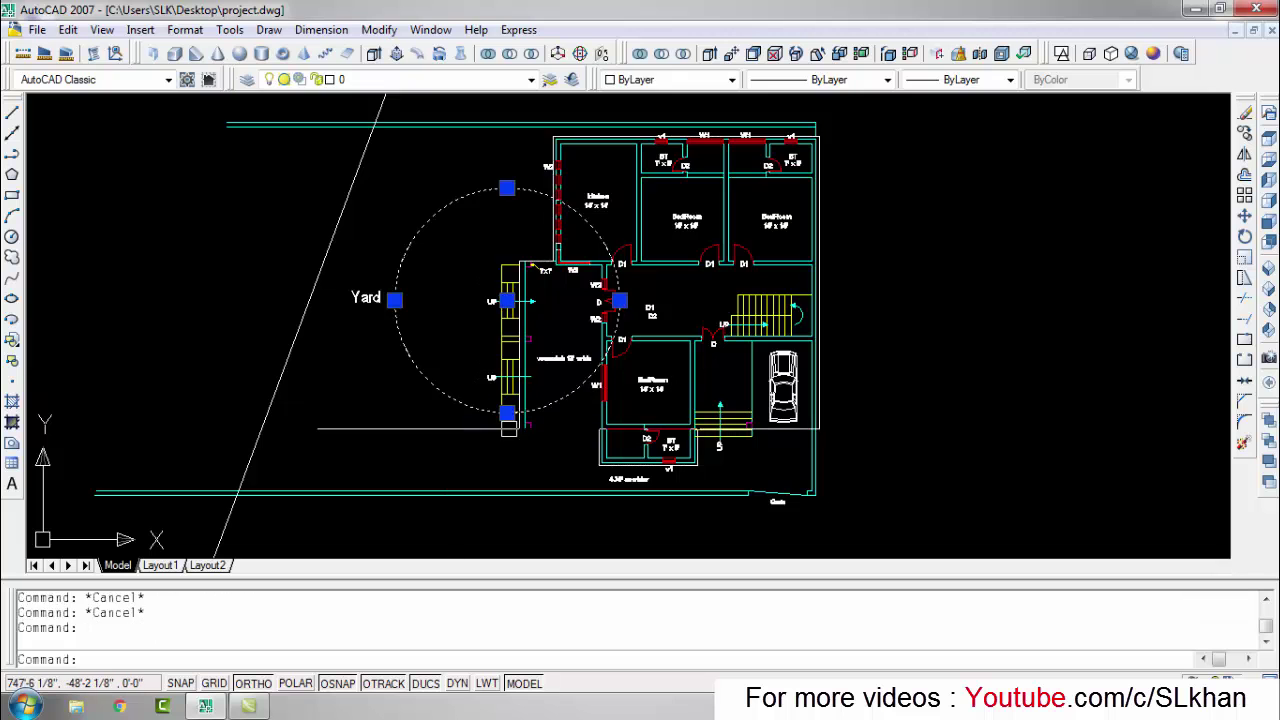
pyautogui.write('e')
pyautogui.press('Return')
pyautogui.scroll(-5, 600, 369)
# Step: Rotate the copied plan a quarter turn (90°)
pyautogui.write('ro')
pyautogui.press('Return')
pyautogui.click(600, 369)
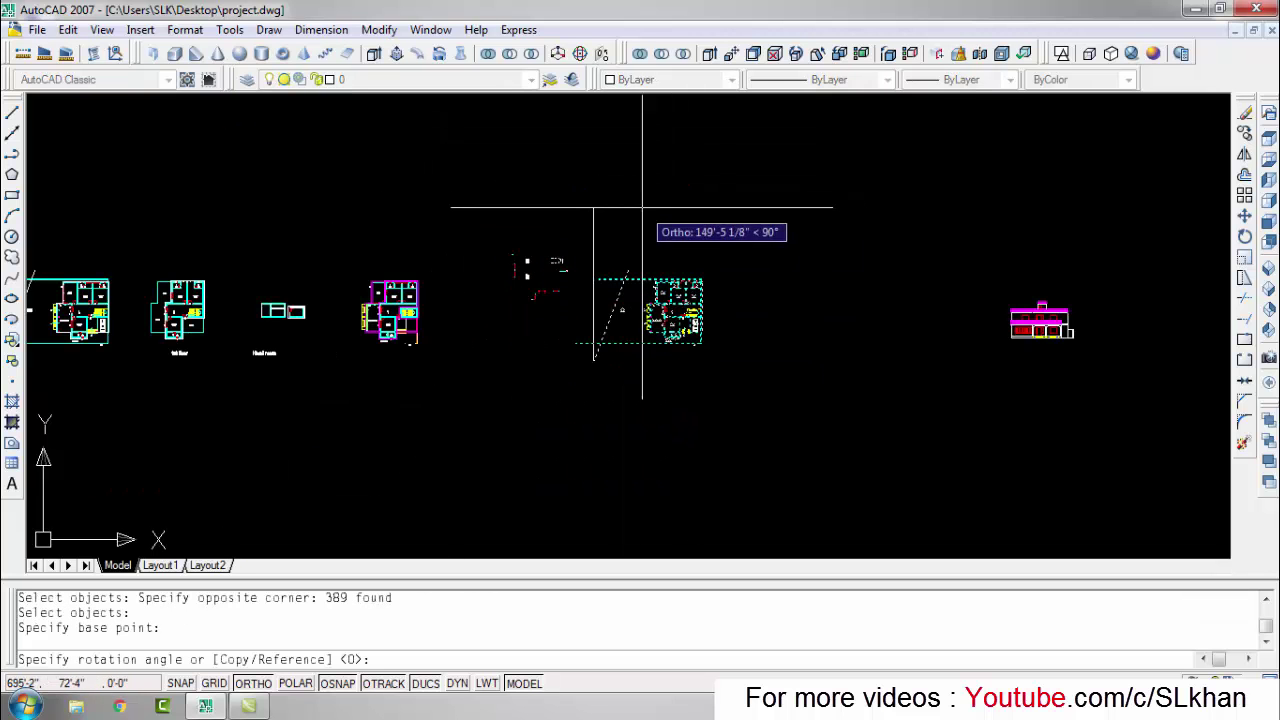
pyautogui.click(643, 229)
# Step: Move the rotated plan copy further right
pyautogui.moveTo(635, 220); pyautogui.dragTo(485, 380)
pyautogui.write('m')
pyautogui.press('Return')
pyautogui.click(553, 434)
pyautogui.click(685, 434)
pyautogui.press('Escape')
pyautogui.scroll(3, 685, 400)
pyautogui.scroll(3, 640, 400)
pyautogui.scroll(-3, 600, 410)
pyautogui.press('Escape')
# Step: Draw a horizontal base line across beneath the rotated plan
pyautogui.press('Escape')
pyautogui.press('l')
pyautogui.press('Return')
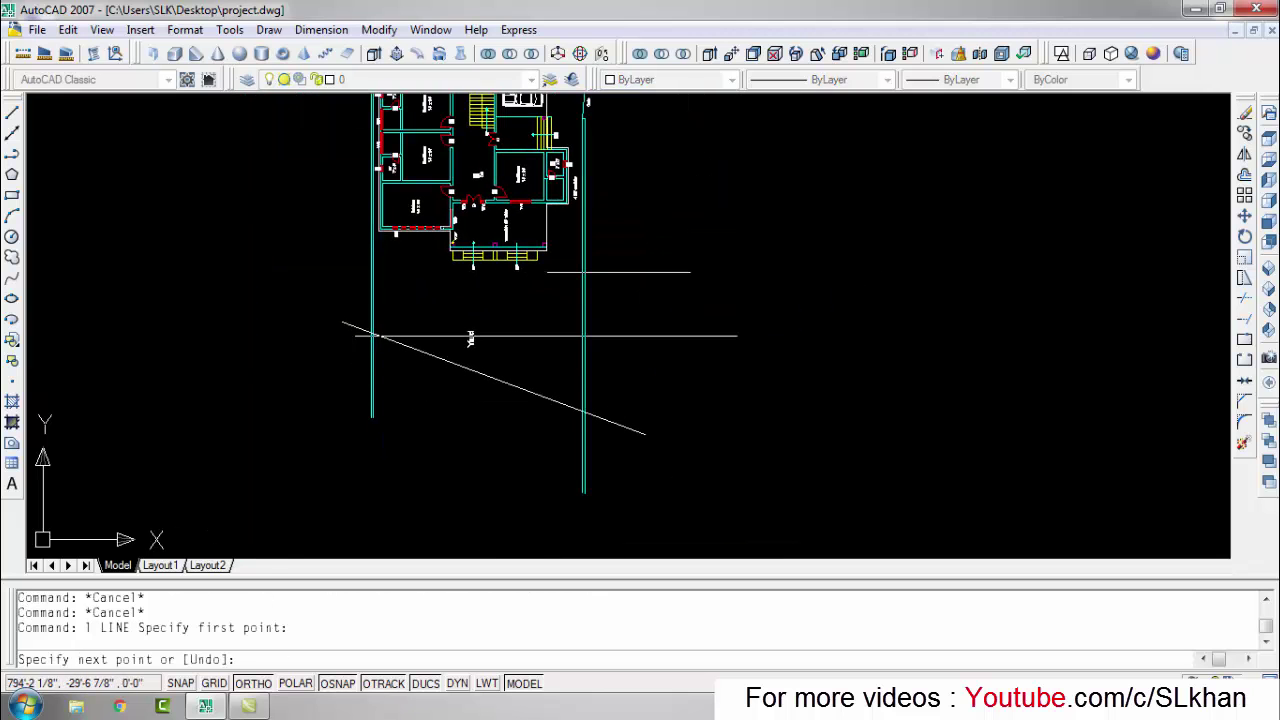
pyautogui.press('Escape')
pyautogui.press('Return')
pyautogui.click(672, 287)
pyautogui.click(314, 287)
pyautogui.press('Return')
# Step: Trim the wall lines hanging below the base line and erase the stray lines
pyautogui.write('tr')
pyautogui.press('Return')
pyautogui.moveTo(600, 360); pyautogui.dragTo(470, 338)
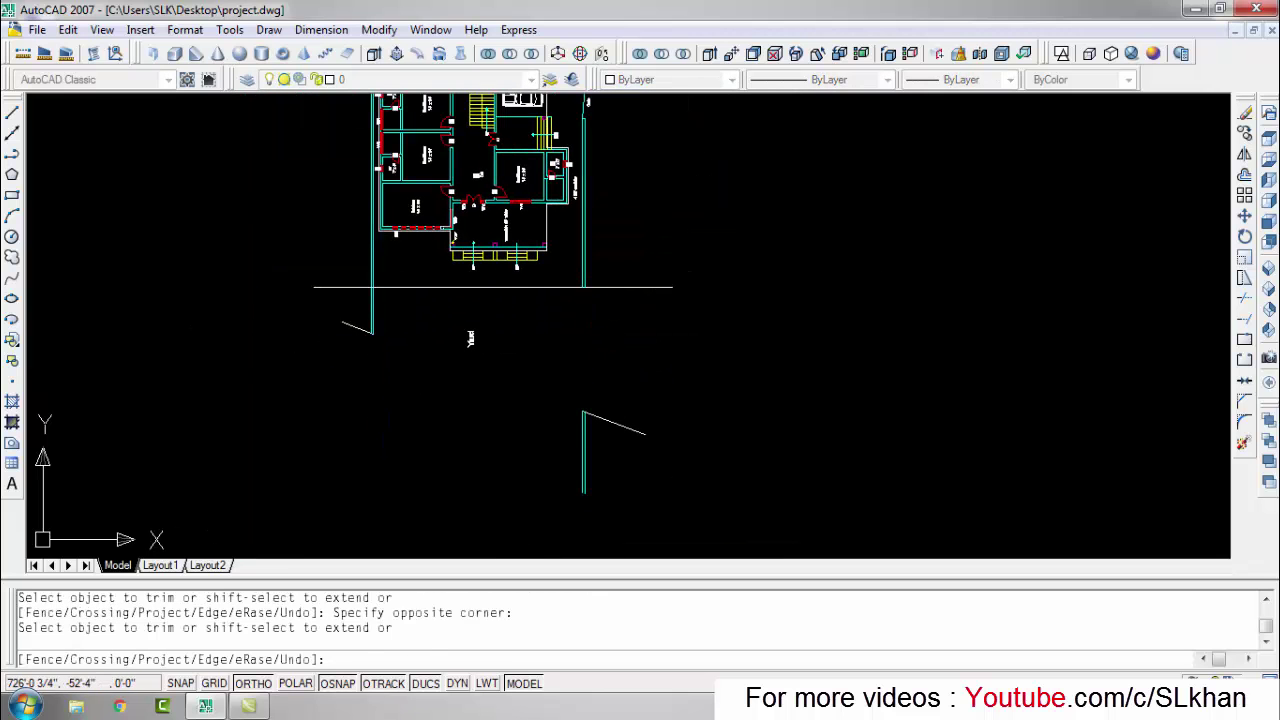
pyautogui.press('Escape')
pyautogui.click(660, 331)
pyautogui.click(283, 457)
pyautogui.write('e')
pyautogui.press('Escape')
pyautogui.press('Escape')
pyautogui.scroll(2, 589, 414)
# Step: Offset the base line downward to create a second parallel base line
pyautogui.write('o')
pyautogui.click(625, 385)
pyautogui.click(652, 455)
pyautogui.click(625, 384)
pyautogui.click(652, 445)
pyautogui.press('Escape')
pyautogui.press('Escape')
pyautogui.moveTo(810, 513); pyautogui.dragTo(782, 452, button='middle')
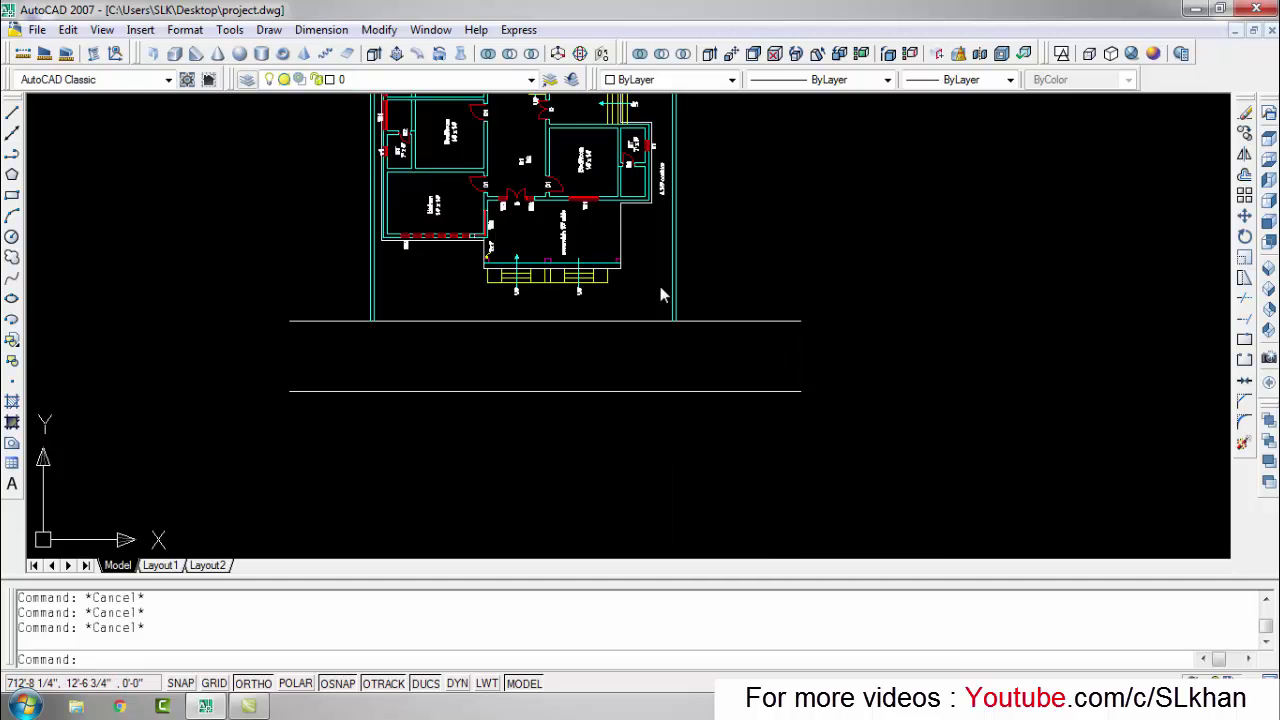
# Step: Open the layer settings with LA and close them again
pyautogui.write('la')
pyautogui.press('Return')
pyautogui.click(1037, 105)
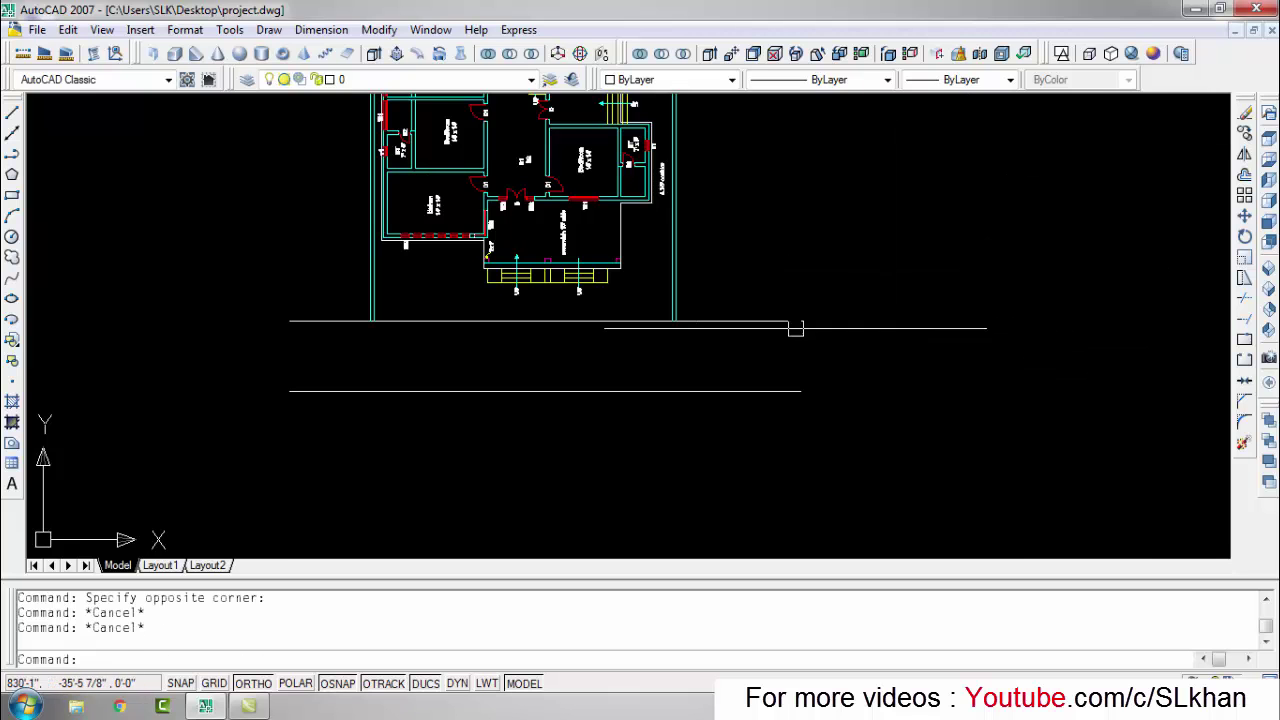
pyautogui.press('Escape')
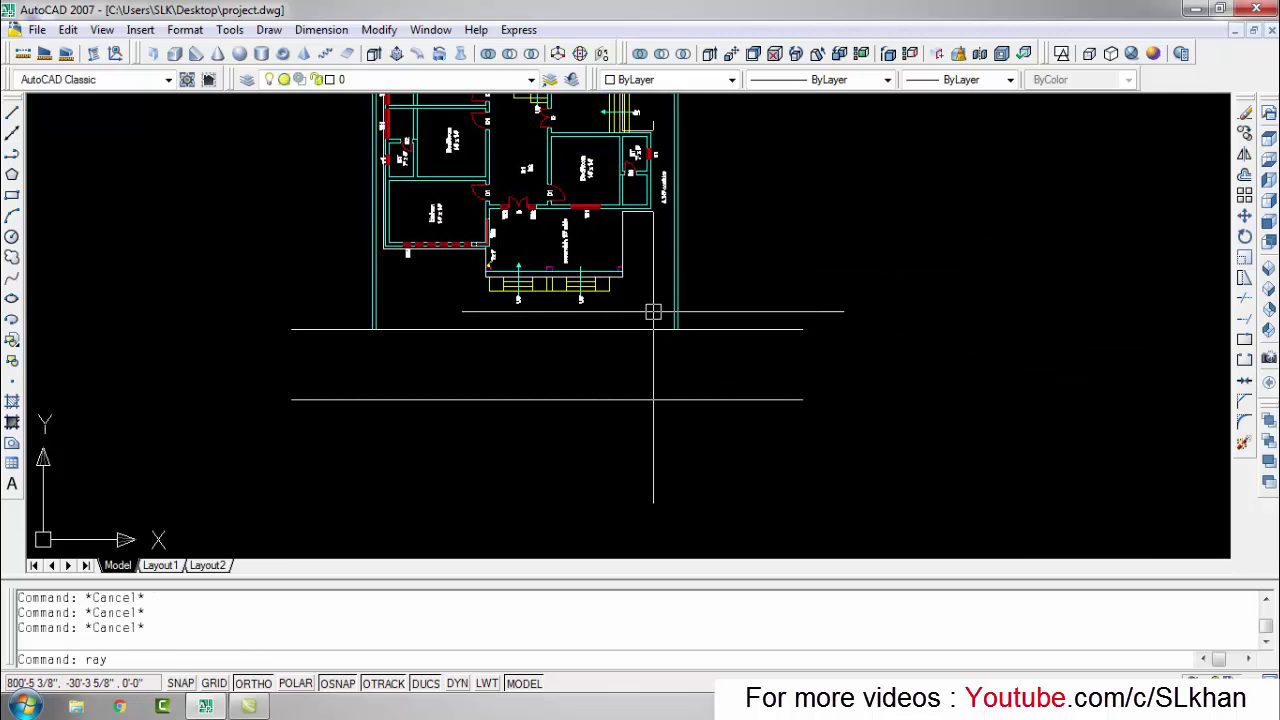
# Step: Drop construction rays straight down from the plan's outer wall corners
pyautogui.press('Return')
pyautogui.scroll(3, 652, 312)
pyautogui.click(651, 306)
pyautogui.scroll(-3, 651, 306)
pyautogui.click(785, 434)
pyautogui.press('Return')
pyautogui.press('Return')
pyautogui.click(708, 406)
pyautogui.press('Escape')
pyautogui.scroll(-3, 714, 432)
pyautogui.press('Return')
pyautogui.scroll(3, 611, 354)
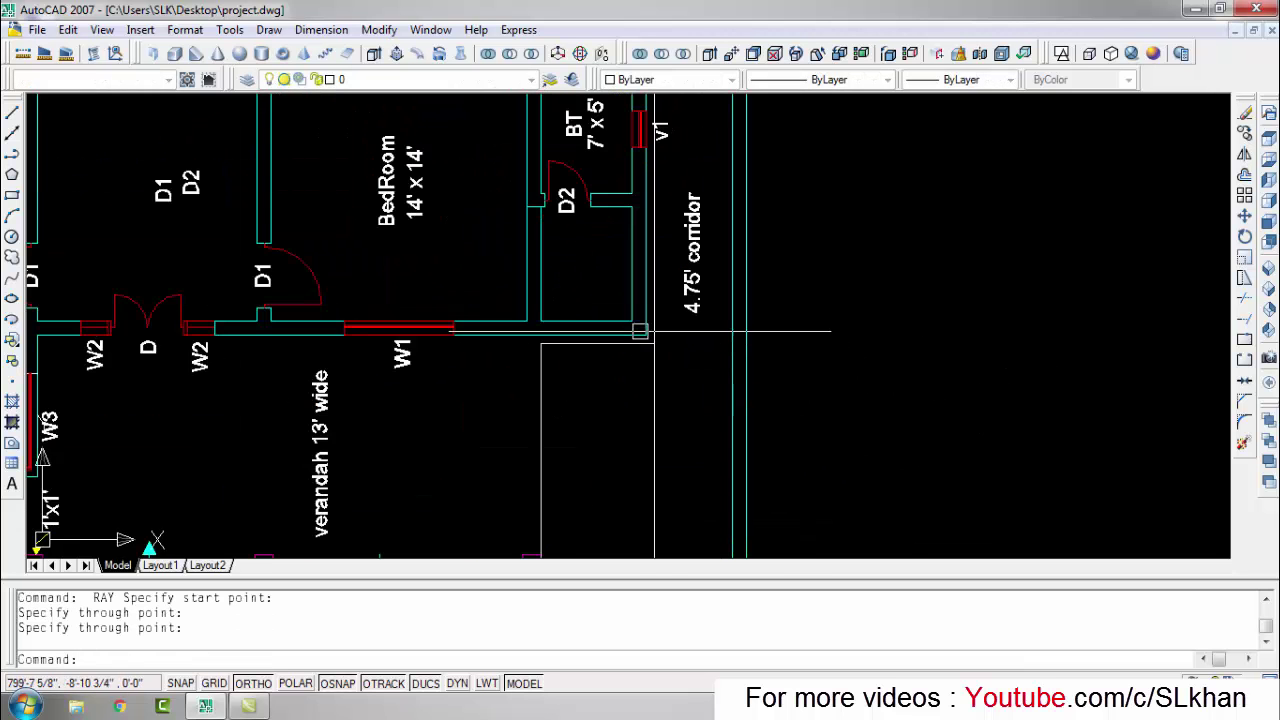
pyautogui.press('Return')
# Step: Zoom around the plan to locate the next edges to project
pyautogui.scroll(2, 640, 331)
pyautogui.scroll(-3, 657, 371)
pyautogui.scroll(-2, 620, 390)
pyautogui.scroll(5, 698, 406)
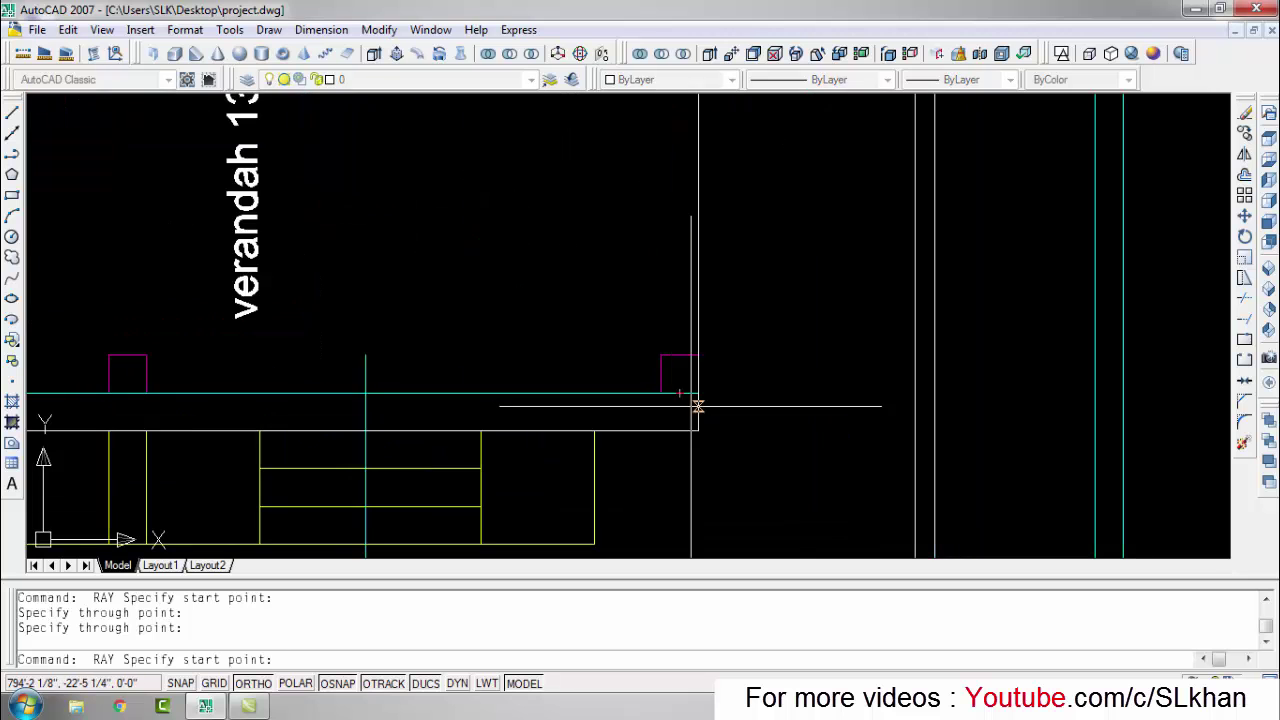
pyautogui.press('Escape')
pyautogui.scroll(-3, 666, 400)
pyautogui.scroll(3, 637, 241)
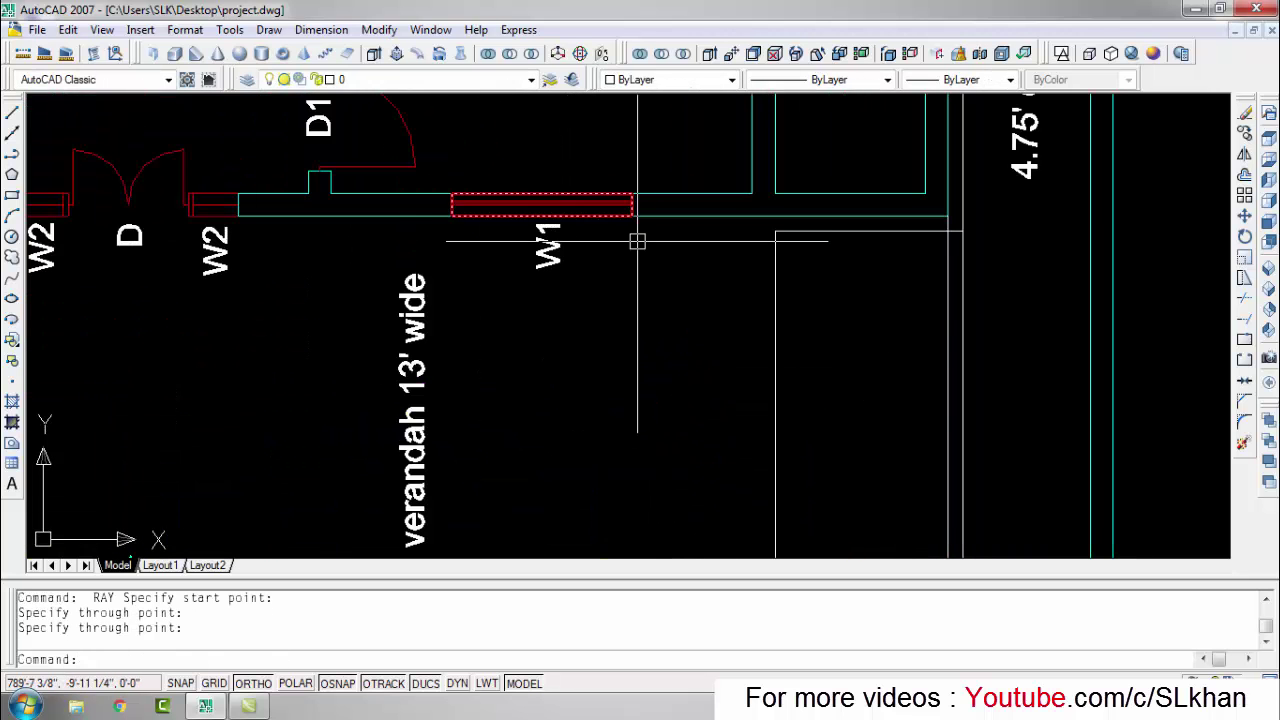
pyautogui.scroll(-5, 430, 282)
pyautogui.scroll(2, 478, 348)
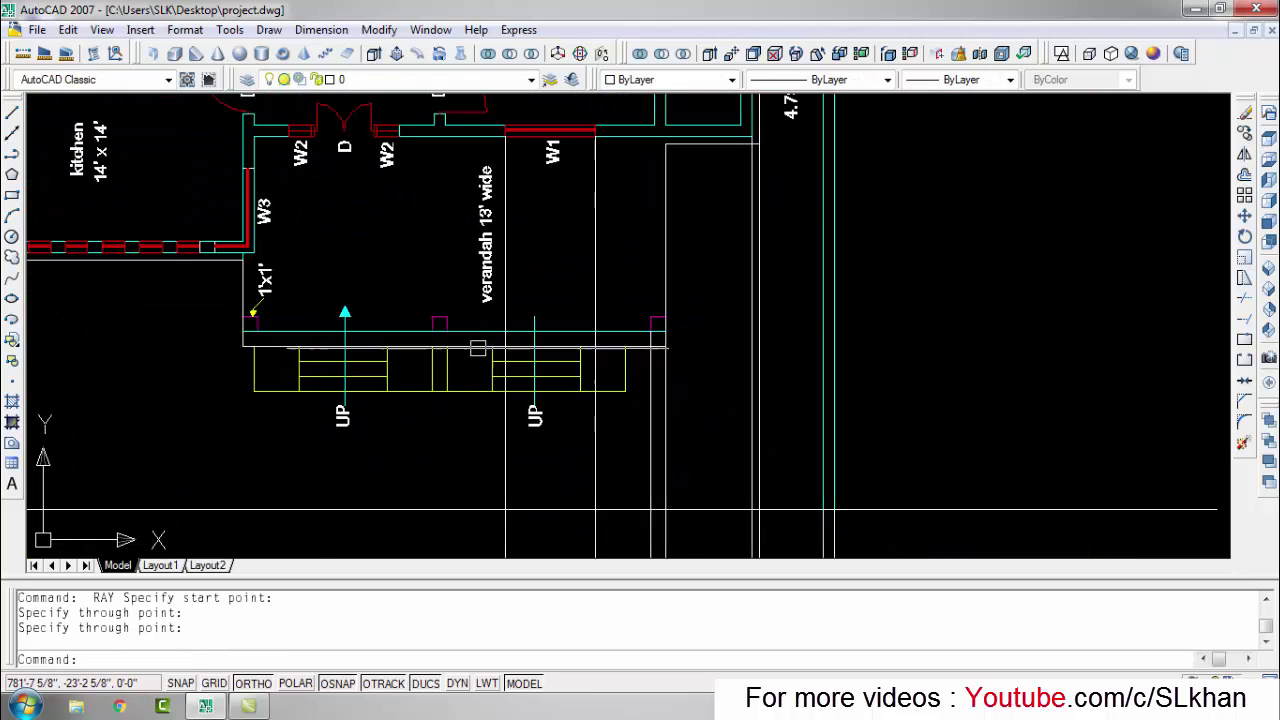
pyautogui.scroll(3, 478, 348)
pyautogui.scroll(-5, 403, 443)
pyautogui.scroll(4, 375, 289)
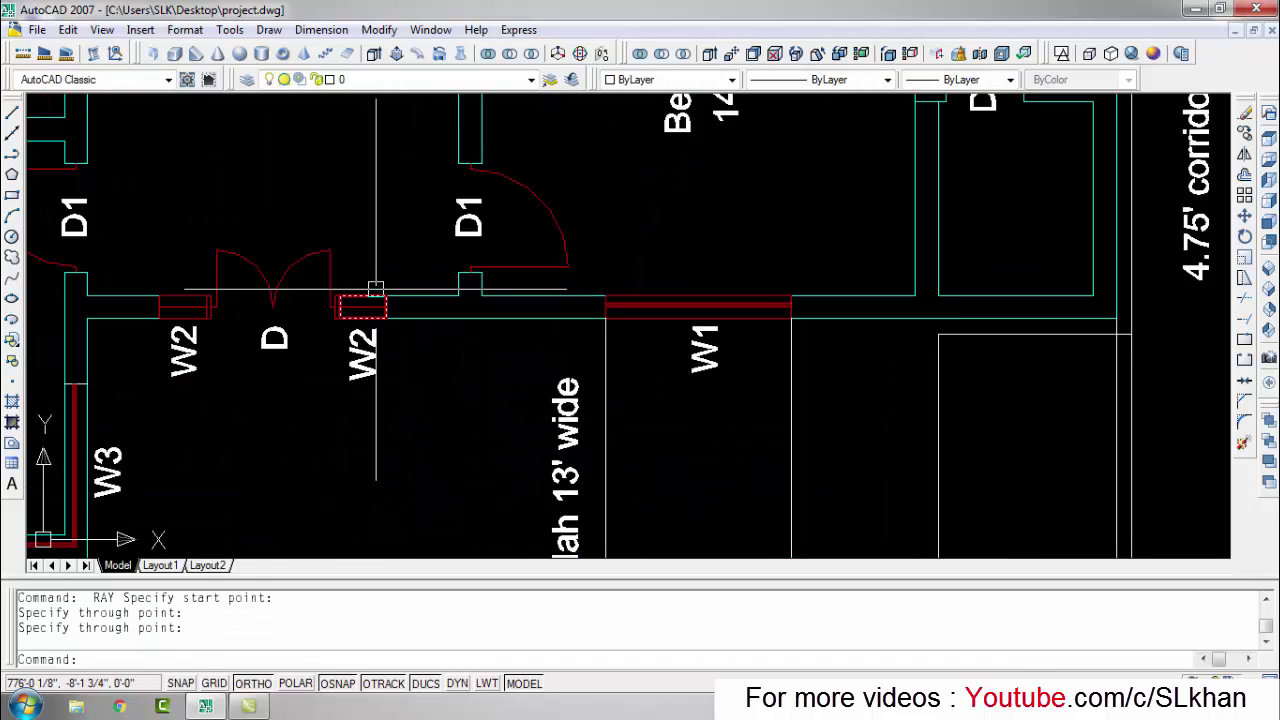
pyautogui.scroll(2, 375, 289)
pyautogui.press('Return')
pyautogui.scroll(-3, 403, 375)
pyautogui.scroll(3, 391, 270)
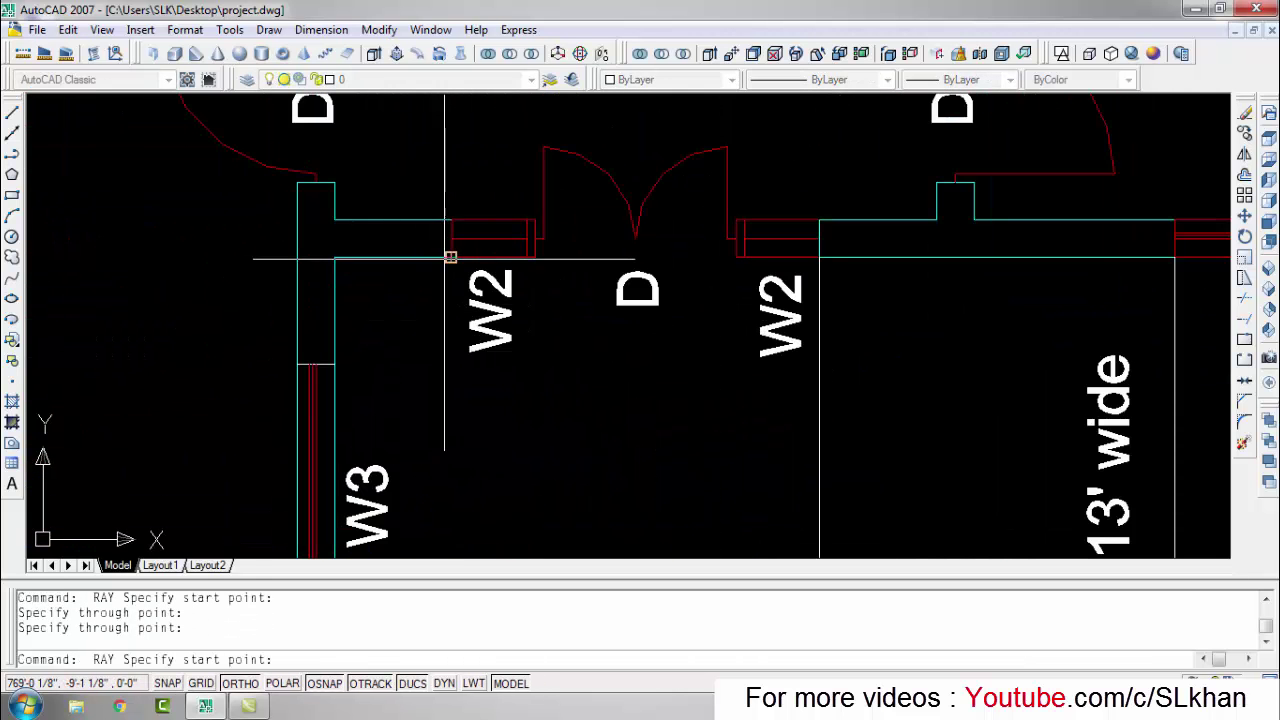
pyautogui.scroll(3, 536, 258)
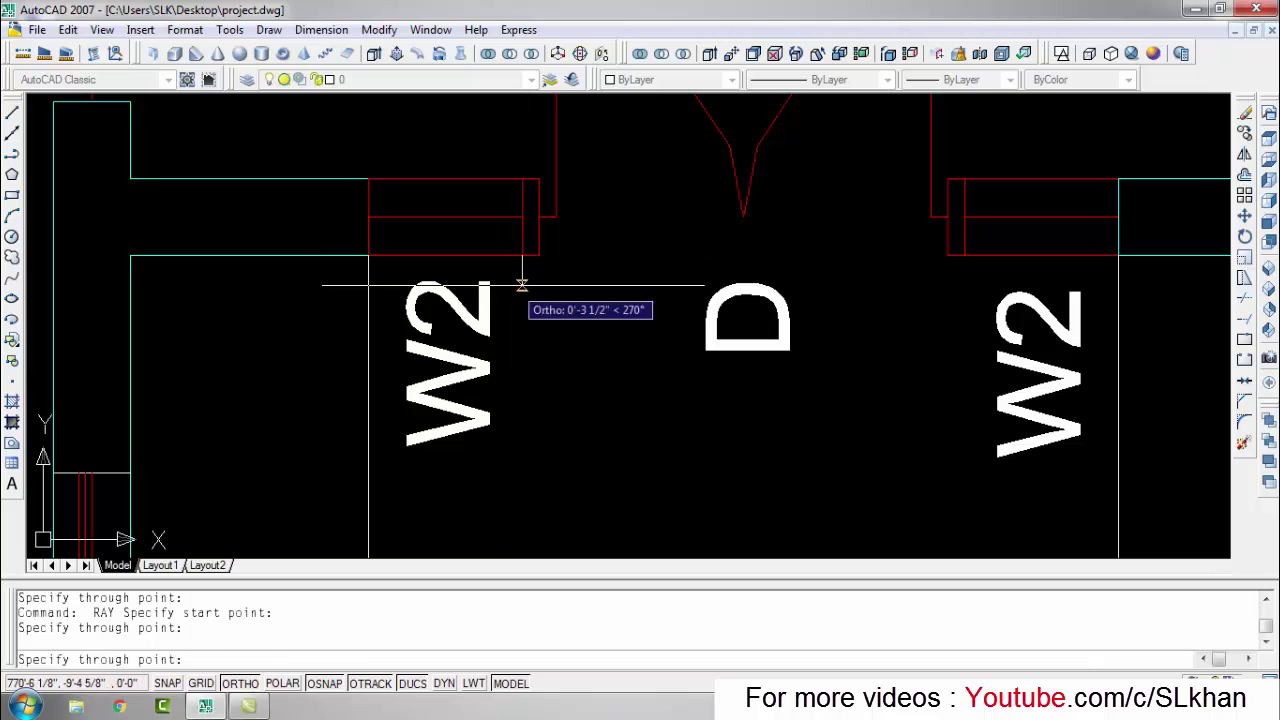
pyautogui.press('Escape')
pyautogui.scroll(-5, 943, 306)
pyautogui.scroll(5, 694, 286)
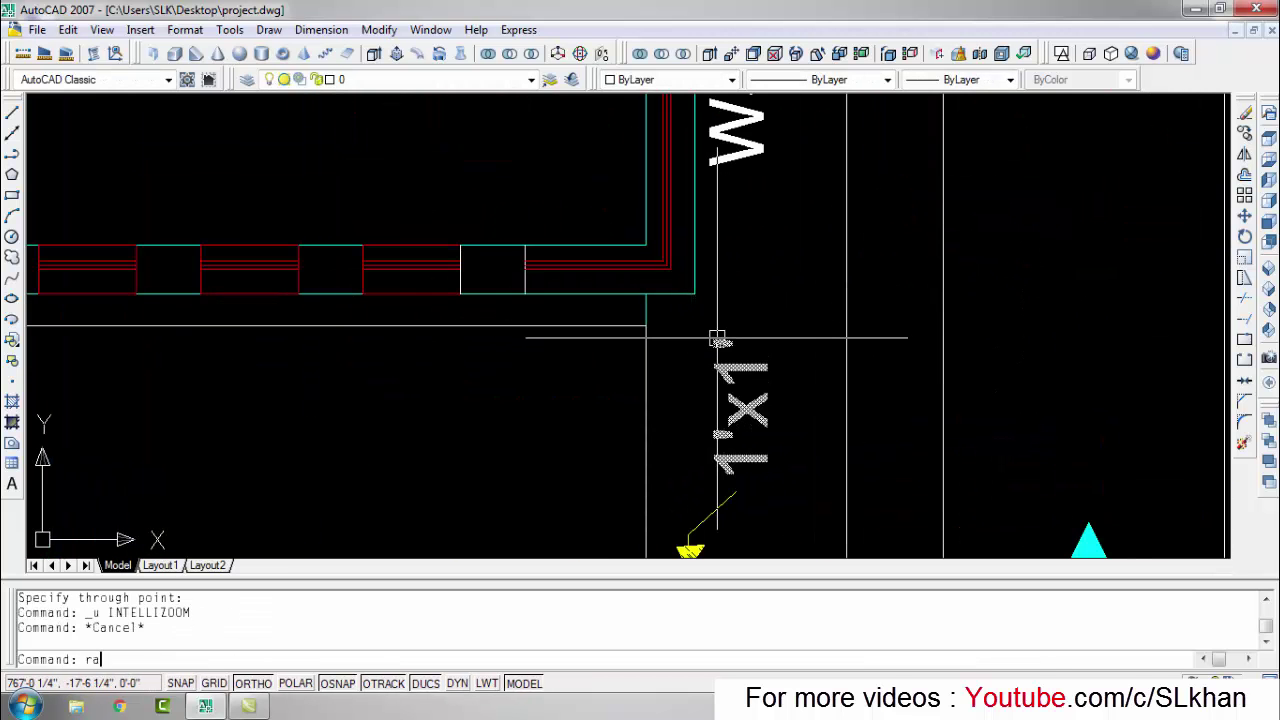
# Step: Project rays straight down from the column corners
pyautogui.write('y')
pyautogui.press('Return')
pyautogui.click(706, 263)
pyautogui.click(514, 320)
pyautogui.press('Return')
pyautogui.scroll(3, 540, 350)
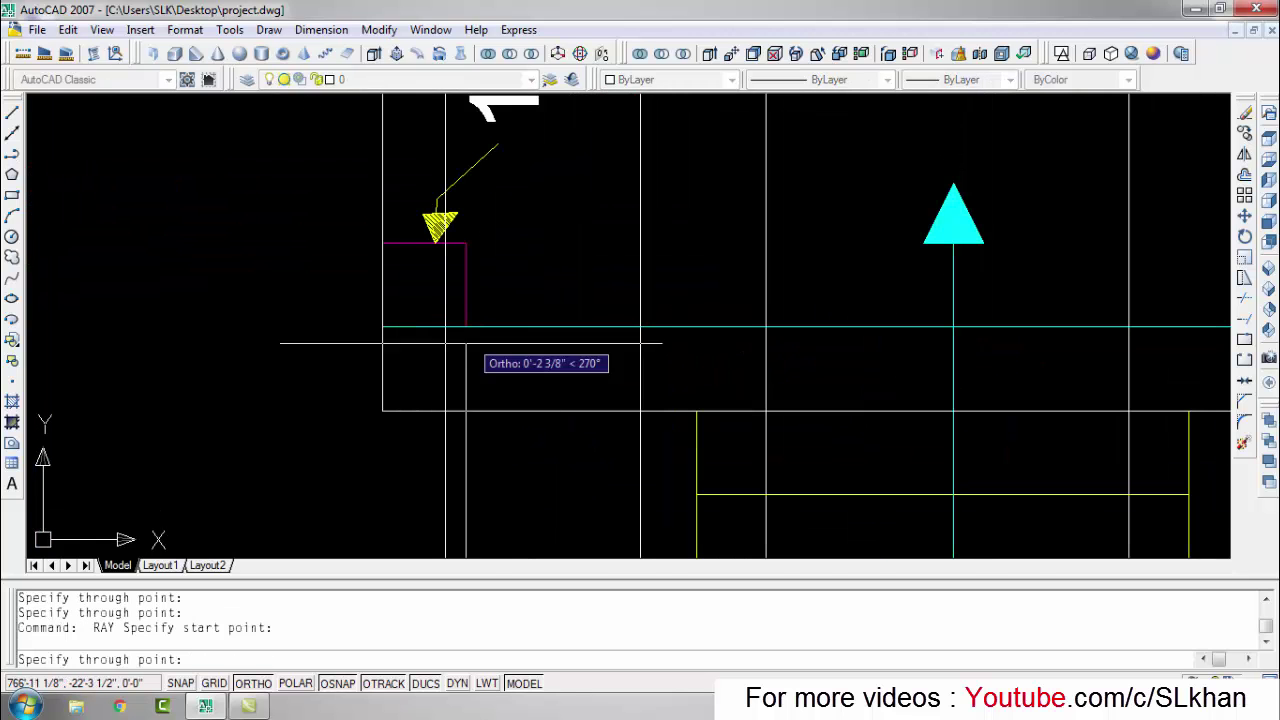
pyautogui.click(380, 328)
pyautogui.press('Return')
pyautogui.scroll(-3, 380, 328)
pyautogui.scroll(3, 400, 320)
pyautogui.scroll(-3, 594, 366)
pyautogui.scroll(3, 516, 289)
# Step: Project rays down from the next wall point and the first window edge
pyautogui.press('Return')
pyautogui.click(516, 289)
pyautogui.scroll(2, 516, 289)
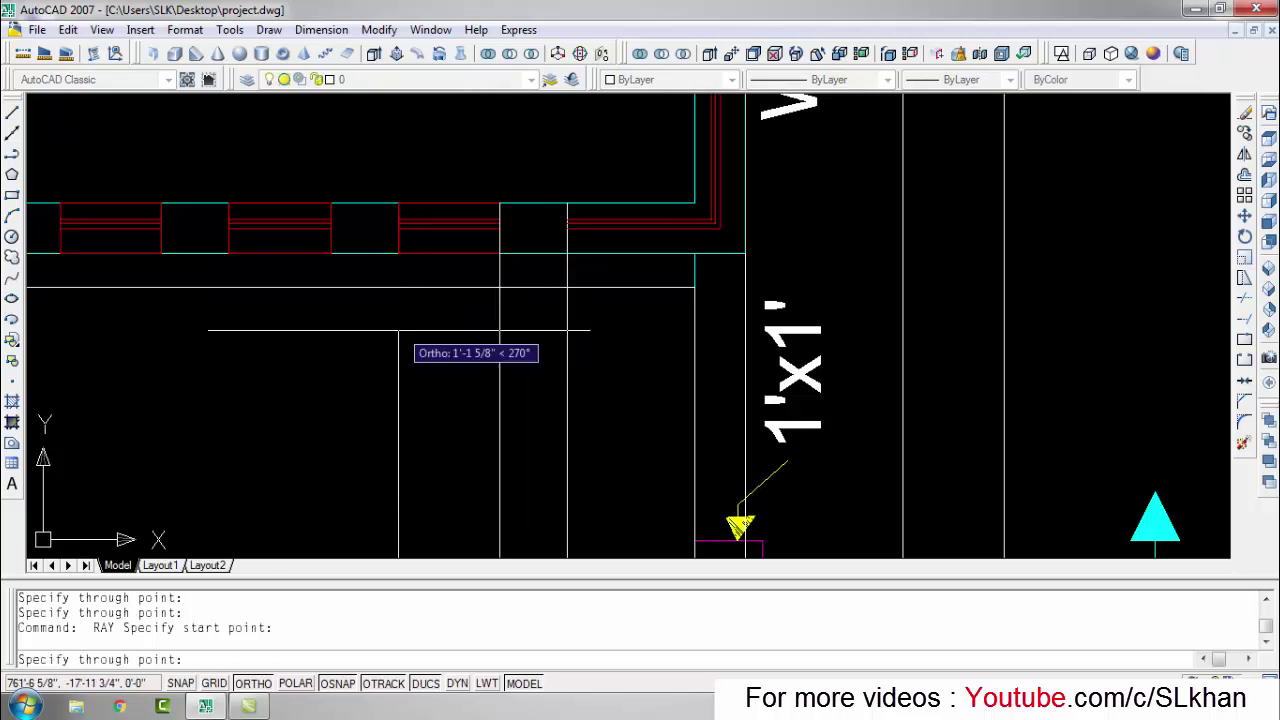
pyautogui.click(399, 330)
pyautogui.press('Return')
pyautogui.scroll(-2, 1006, 273)
pyautogui.click(585, 263)
pyautogui.click(585, 330)
pyautogui.press('Return')
# Step: Drop rays from the remaining window edges, including the W2 window
pyautogui.press('Return')
pyautogui.press('Return')
pyautogui.click(450, 263)
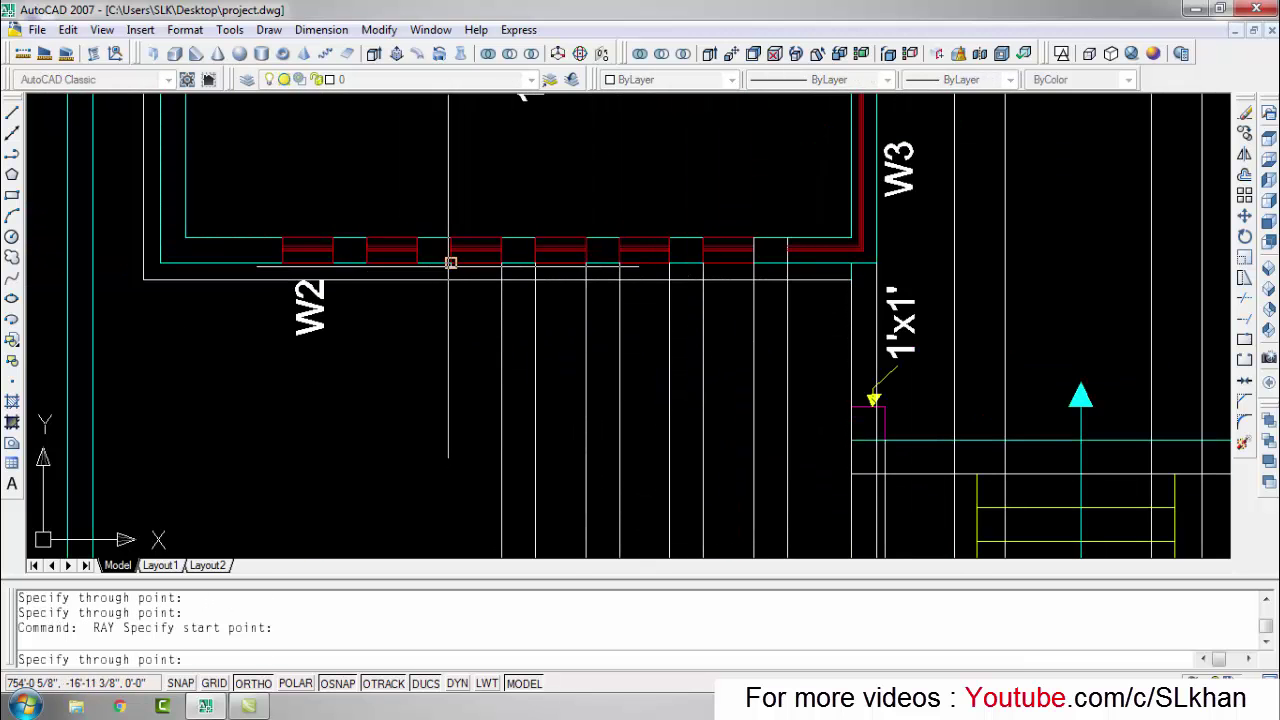
pyautogui.click(417, 263)
pyautogui.click(417, 330)
pyautogui.press('Return')
pyautogui.press('Return')
pyautogui.click(367, 263)
pyautogui.click(367, 330)
pyautogui.press('Return')
pyautogui.press('Return')
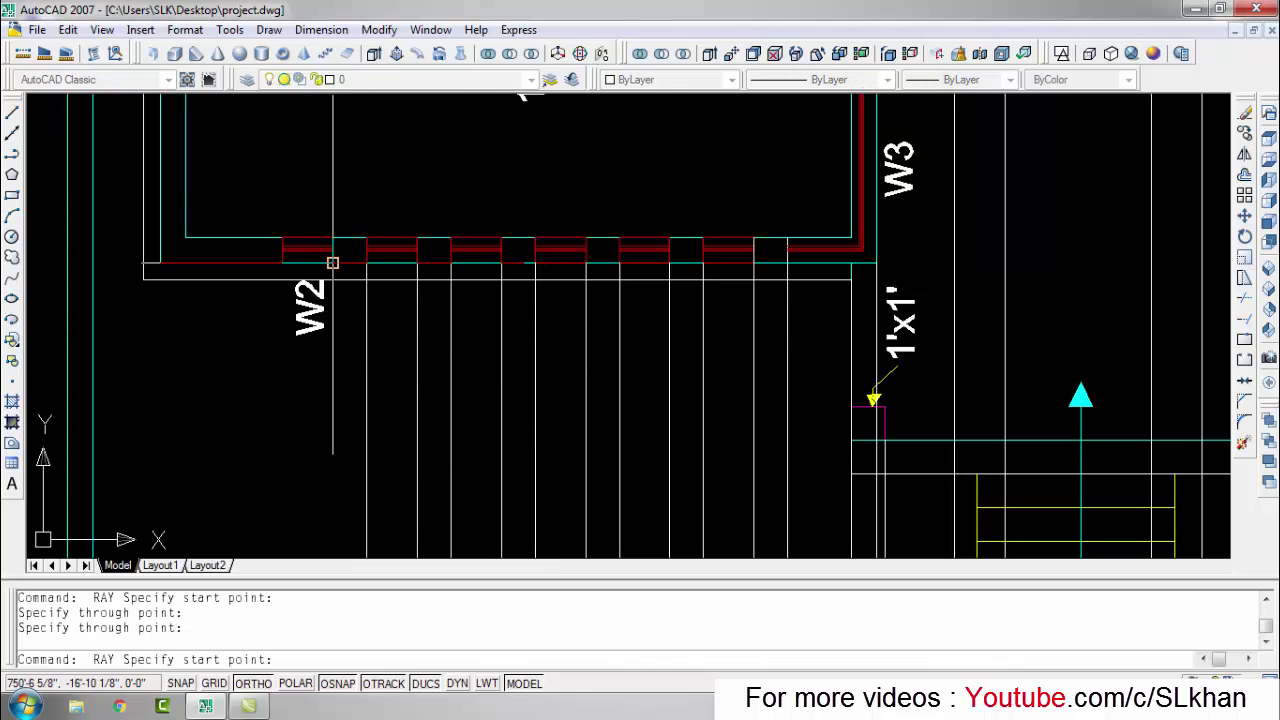
pyautogui.press('Escape')
pyautogui.press('Escape')
pyautogui.press('Escape')
pyautogui.scroll(3, 343, 286)
pyautogui.press('Return')
pyautogui.click(294, 300)
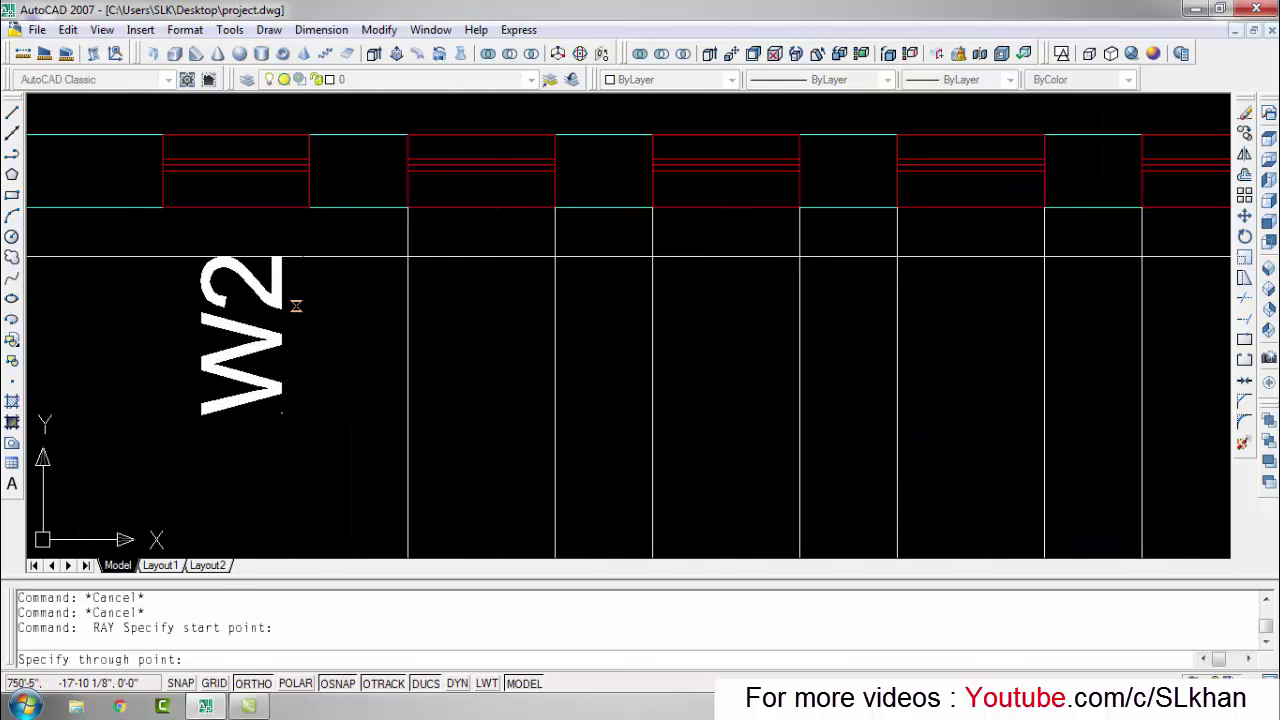
pyautogui.click(283, 295)
pyautogui.press('Return')
pyautogui.press('Return')
# Step: Add a ray from the left wall end and erase the misplaced ray
pyautogui.moveTo(135, 313); pyautogui.dragTo(363, 357, button='middle')
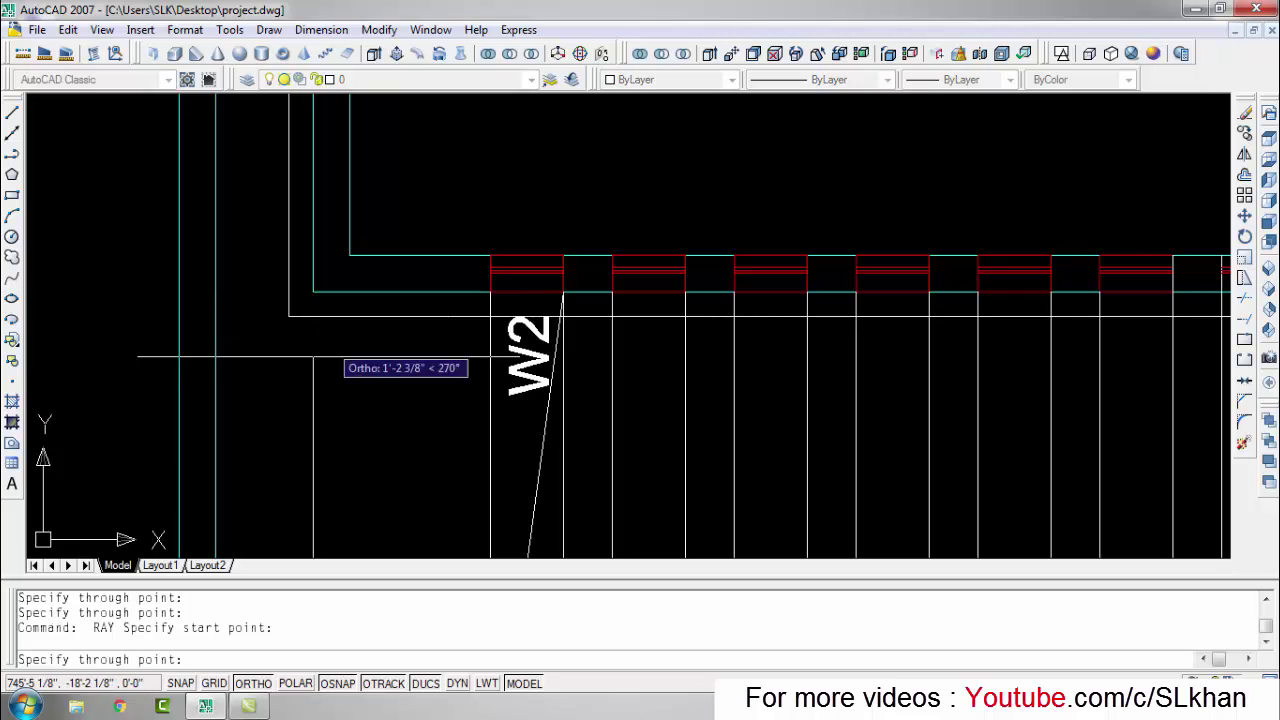
pyautogui.scroll(-3, 300, 330)
pyautogui.scroll(1, 271, 306)
pyautogui.press('Escape')
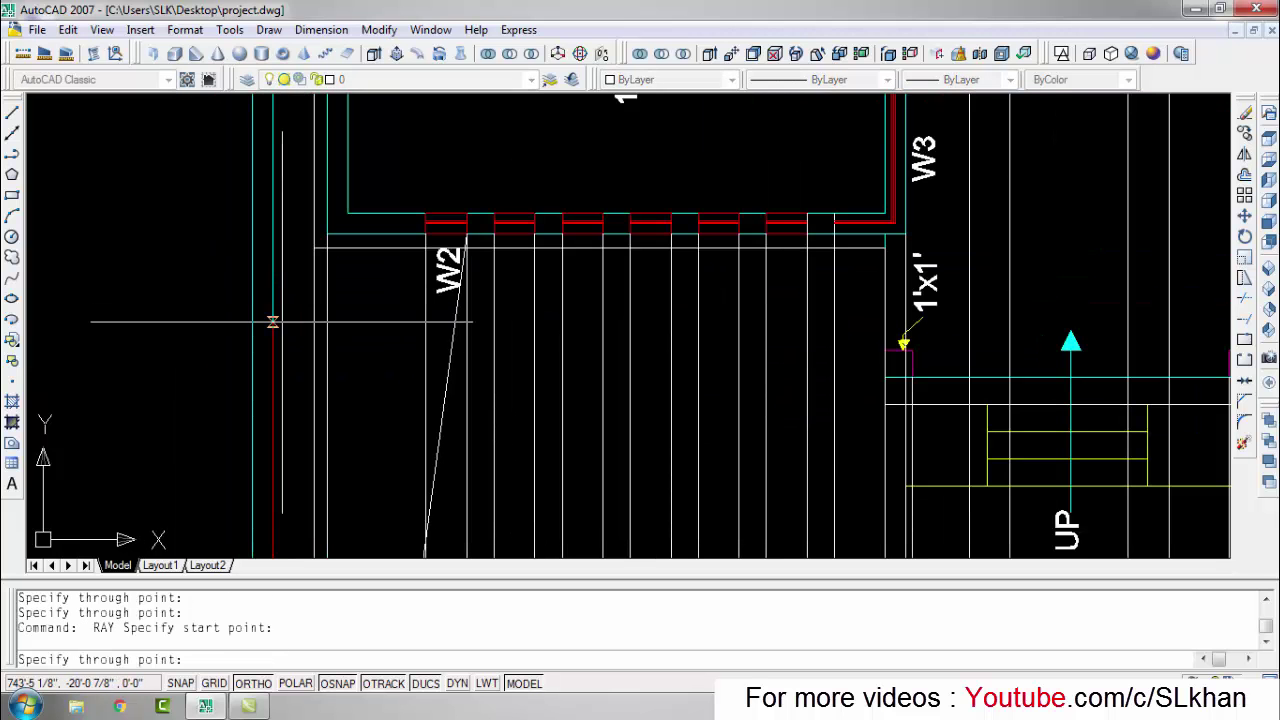
pyautogui.press('Return')
pyautogui.click(160, 320)
pyautogui.press('Escape')
pyautogui.press('Escape')
pyautogui.click(431, 320)
pyautogui.press('e')
pyautogui.press('Return')
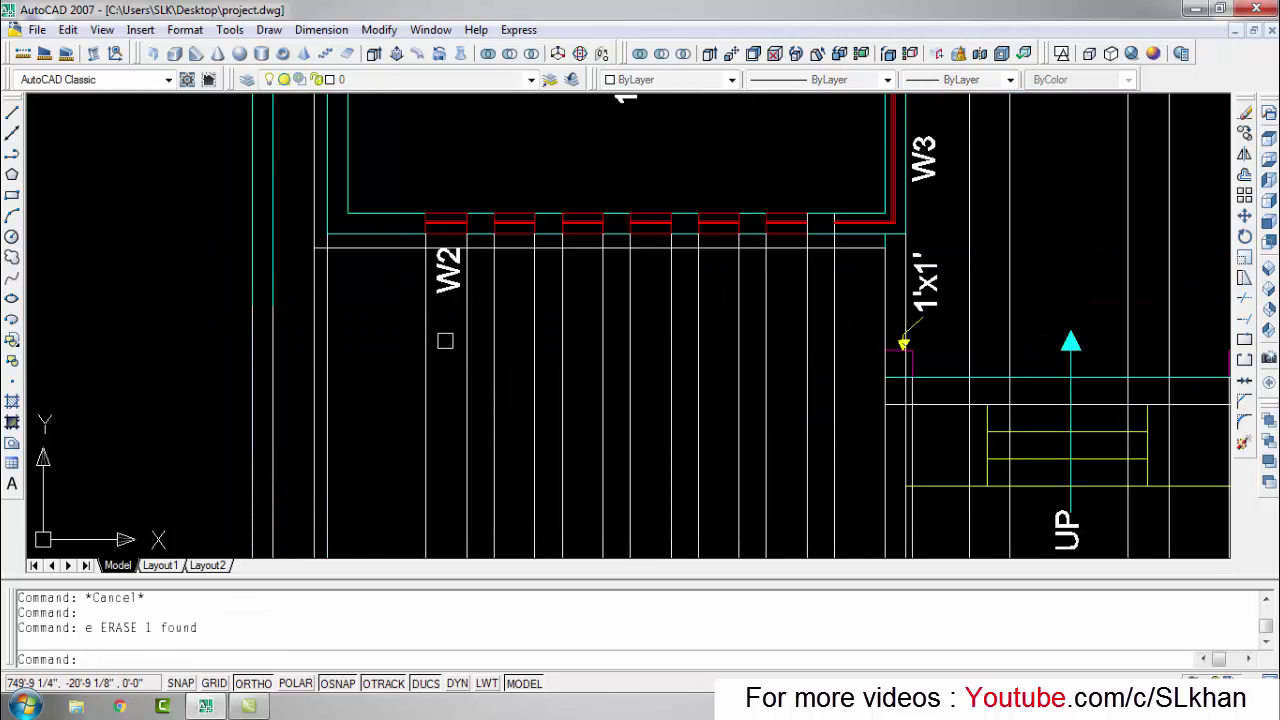
pyautogui.scroll(-3, 545, 215)
pyautogui.scroll(-2, 545, 215)
pyautogui.moveTo(790, 470)
pyautogui.mouseDown(button='middle')
pyautogui.moveTo(789, 443)
pyautogui.moveTo(820, 414)
pyautogui.mouseUp(button='middle')
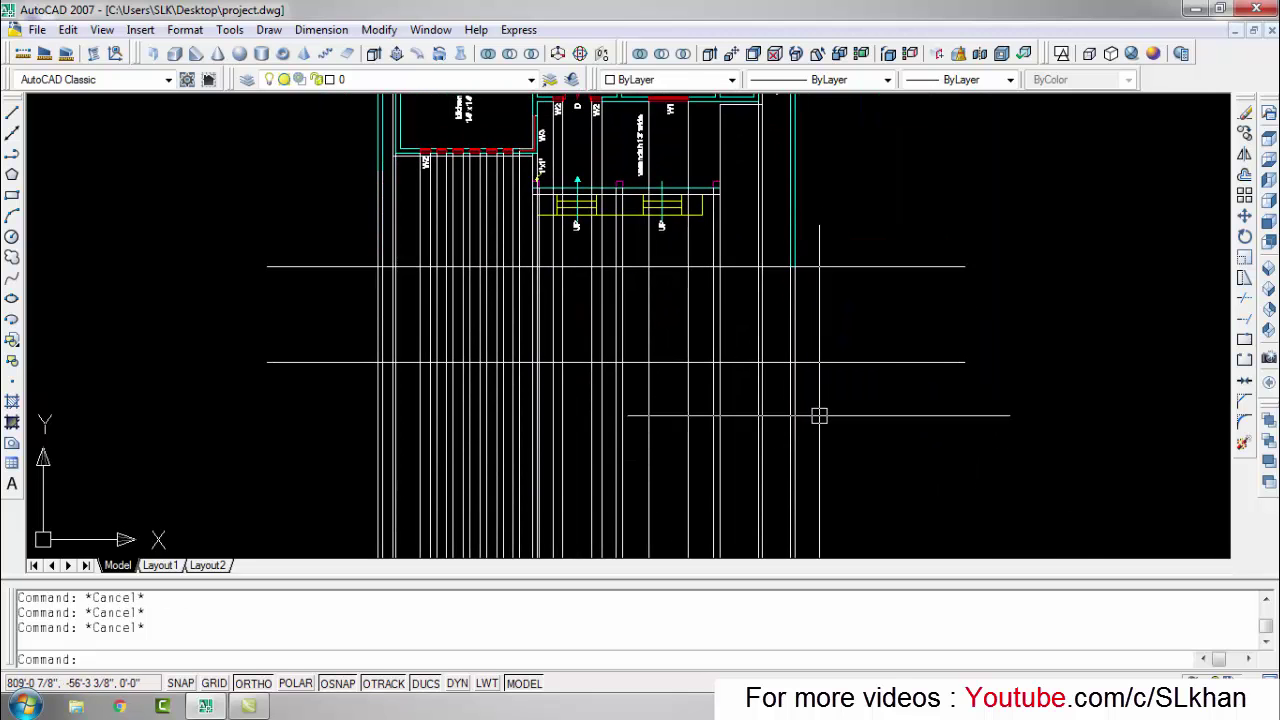
# Step: Offset the lower base line downward to add parallel lines 3.5 and 6 inches apart
pyautogui.scroll(1, 1046, 523)
pyautogui.write('o')
pyautogui.press('Return')
pyautogui.press('Return')
pyautogui.click(915, 321)
pyautogui.click(915, 400)
# Step: Add two more parallel lines offset 11' and then 2.5' below the lowest line
pyautogui.press('Return')
pyautogui.press('Return')
pyautogui.press('Return')
pyautogui.click(912, 348)
pyautogui.click(866, 457)
pyautogui.press('Return')
pyautogui.press('Return')
pyautogui.write("11'")
pyautogui.press('Return')
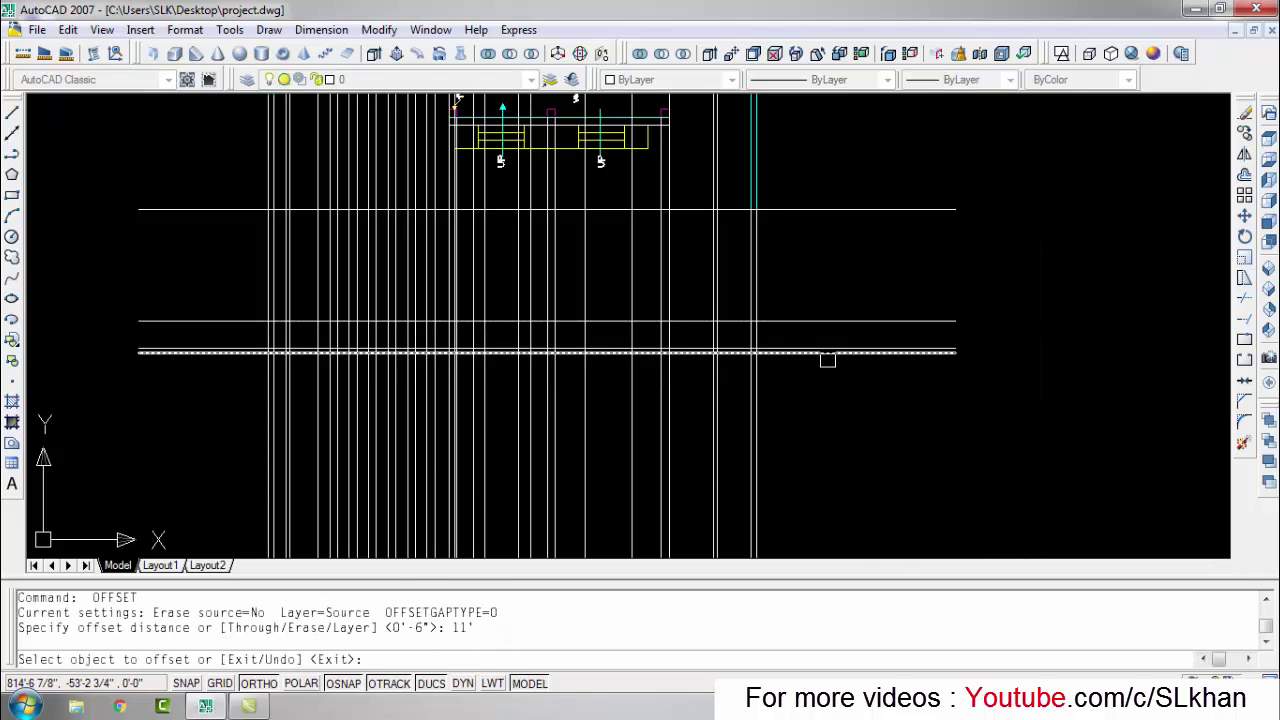
pyautogui.click(827, 356)
pyautogui.click(845, 437)
pyautogui.press('Return')
pyautogui.press('Return')
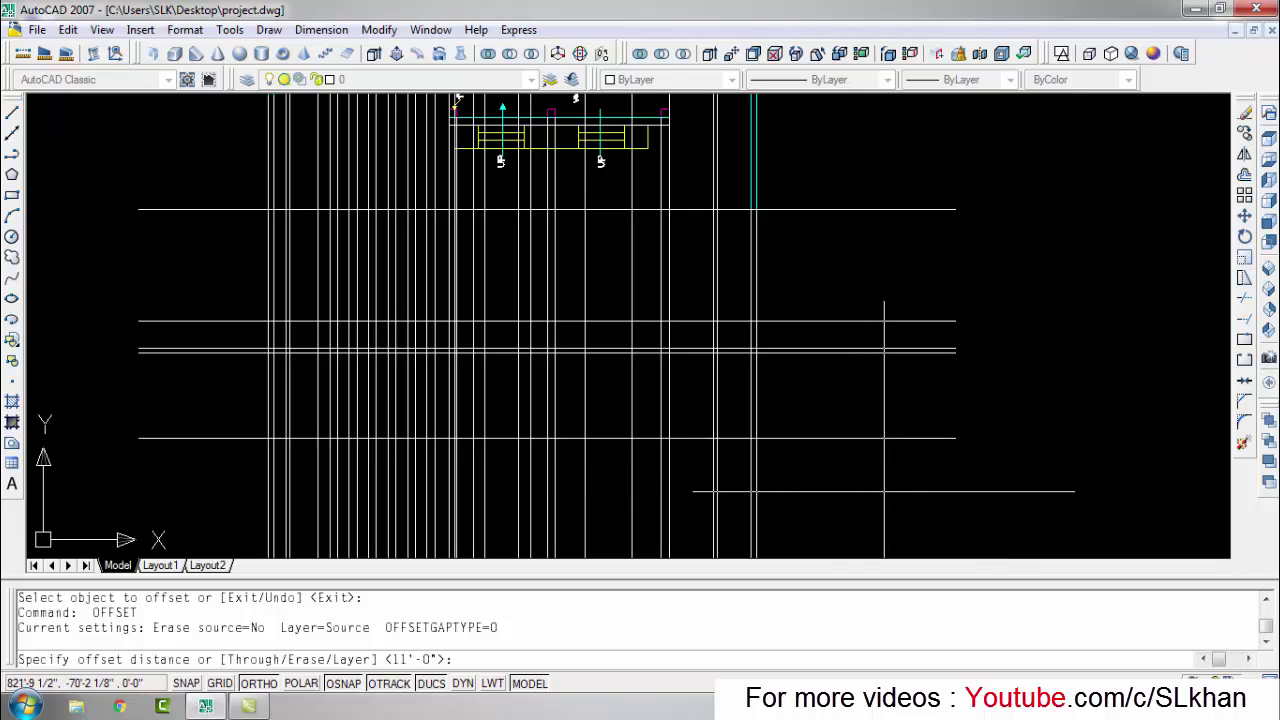
pyautogui.write('2.5')
pyautogui.press('Return')
pyautogui.click(810, 437)
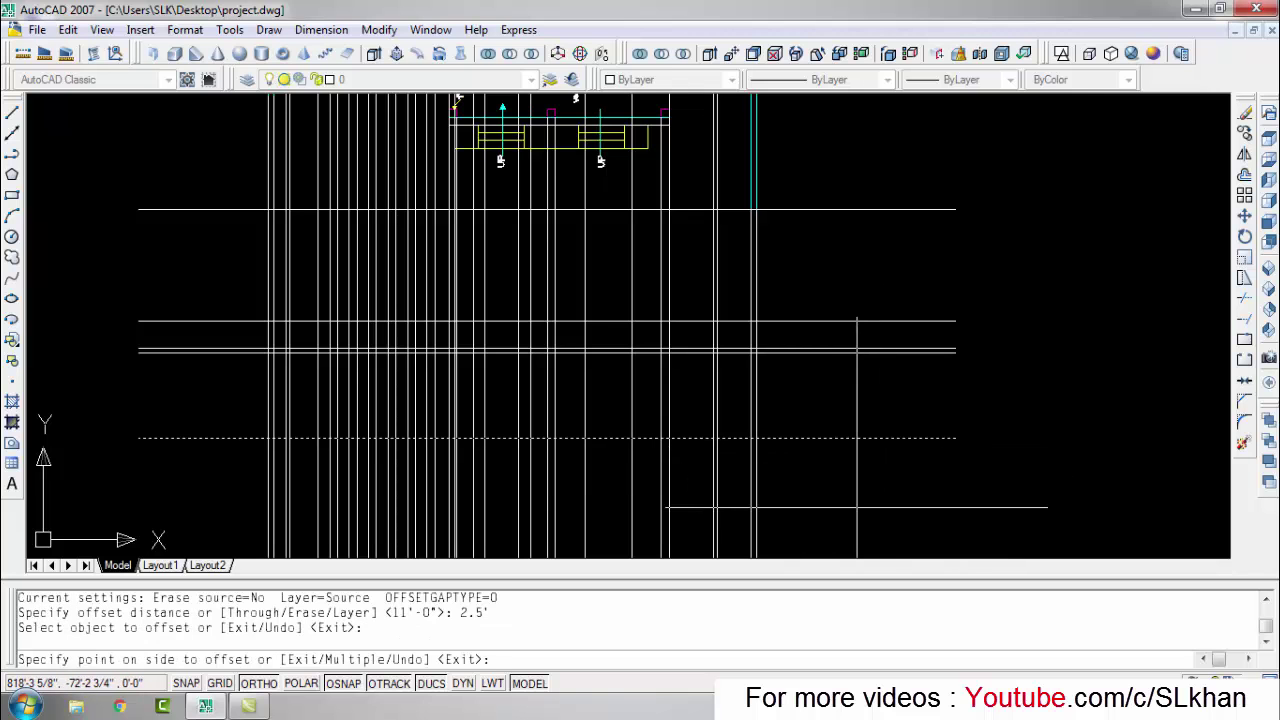
pyautogui.click(864, 505)
pyautogui.press('Escape')
pyautogui.press('Escape')
pyautogui.press('Escape')
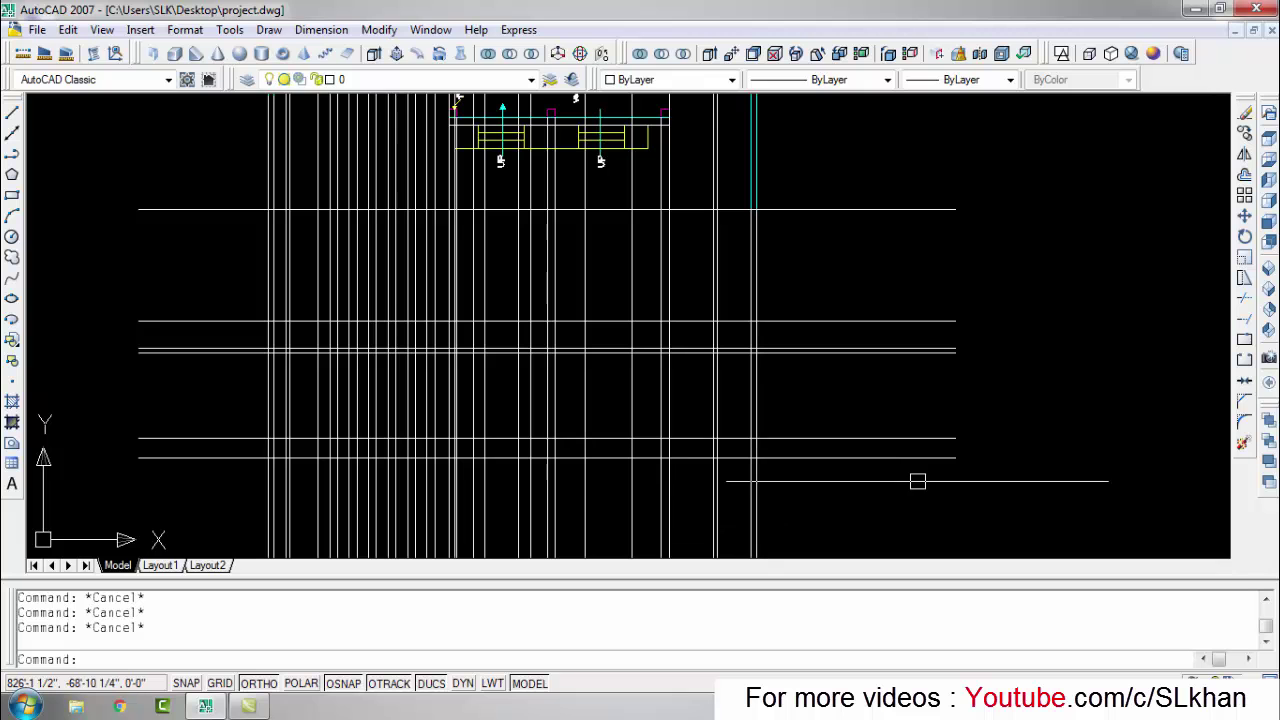
# Step: Trim the overhanging line ends on the right, left and bottom with crossing windows
pyautogui.write('tr')
pyautogui.press('Return')
pyautogui.press('Return')
pyautogui.moveTo(900, 470); pyautogui.dragTo(880, 285)
pyautogui.moveTo(220, 465); pyautogui.dragTo(330, 275)
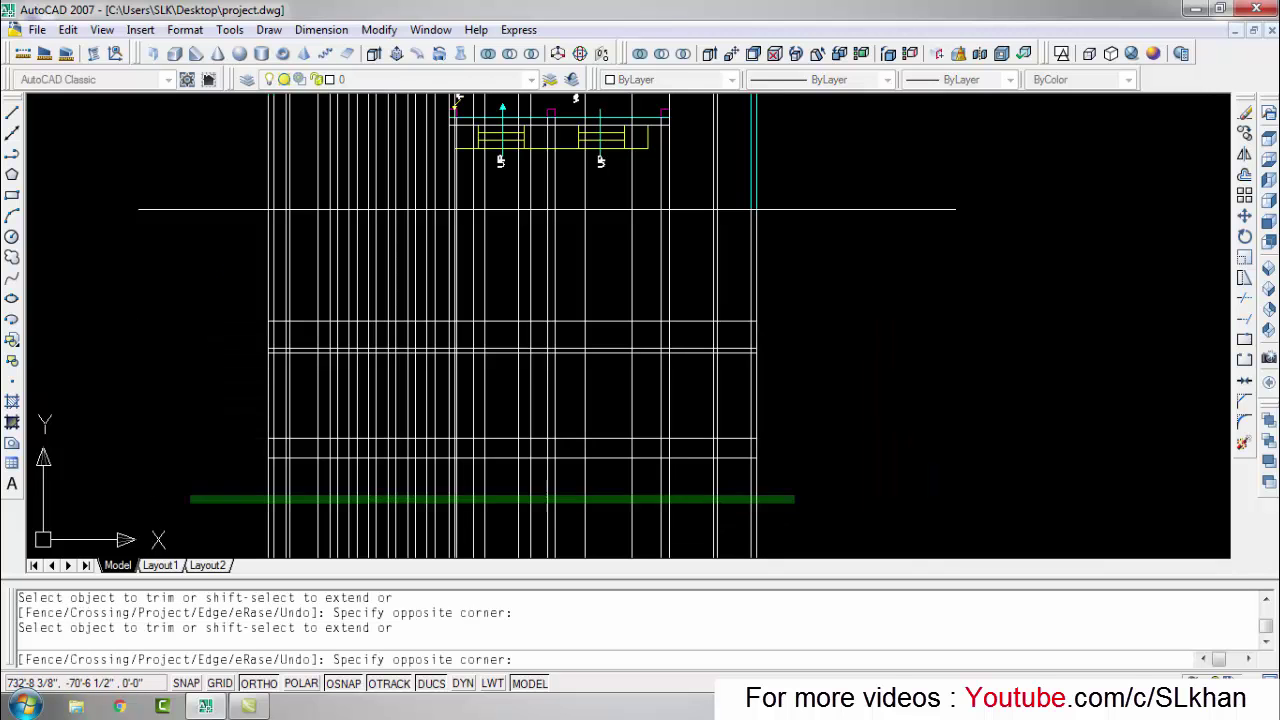
pyautogui.click(820, 470)
pyautogui.press('Escape')
pyautogui.press('Escape')
pyautogui.press('Escape')
pyautogui.moveTo(370, 368); pyautogui.dragTo(370, 398, button='middle')
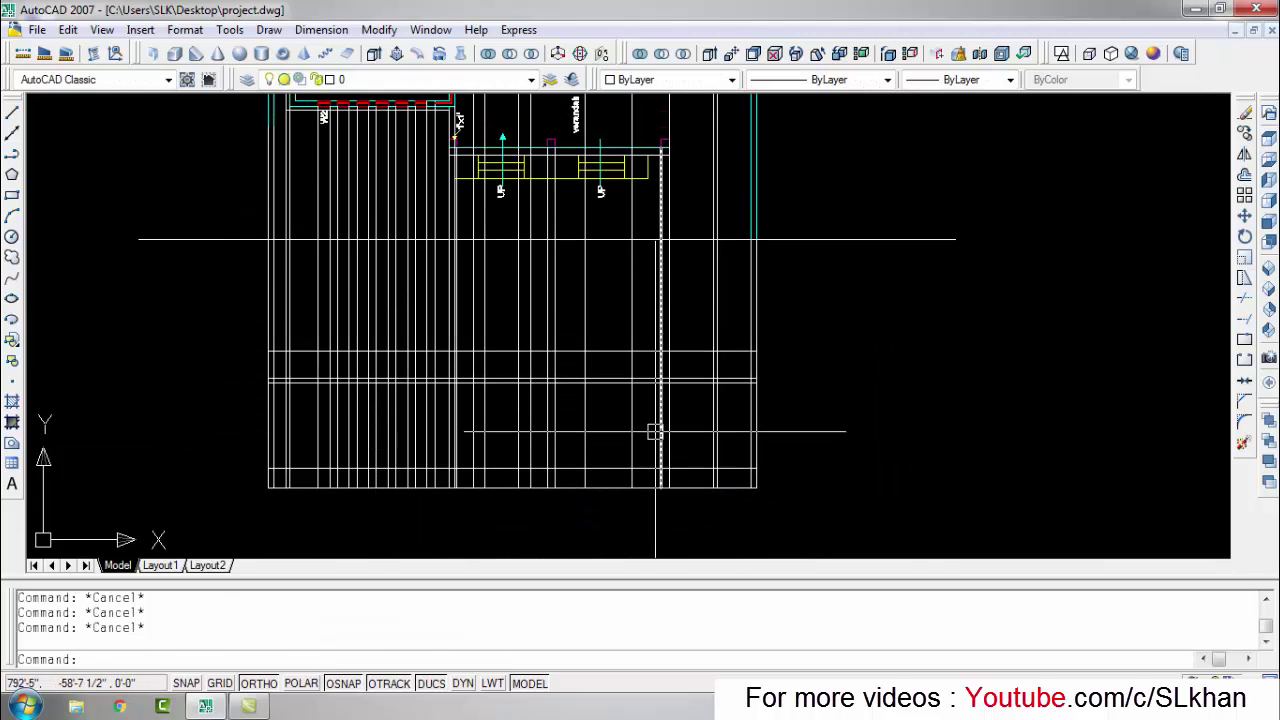
# Step: Start another trim on the projection lines, cancel it, and zoom out to review the grid
pyautogui.scroll(3, 655, 432)
pyautogui.write('tr')
pyautogui.press('Return')
pyautogui.press('Return')
pyautogui.click(855, 450)
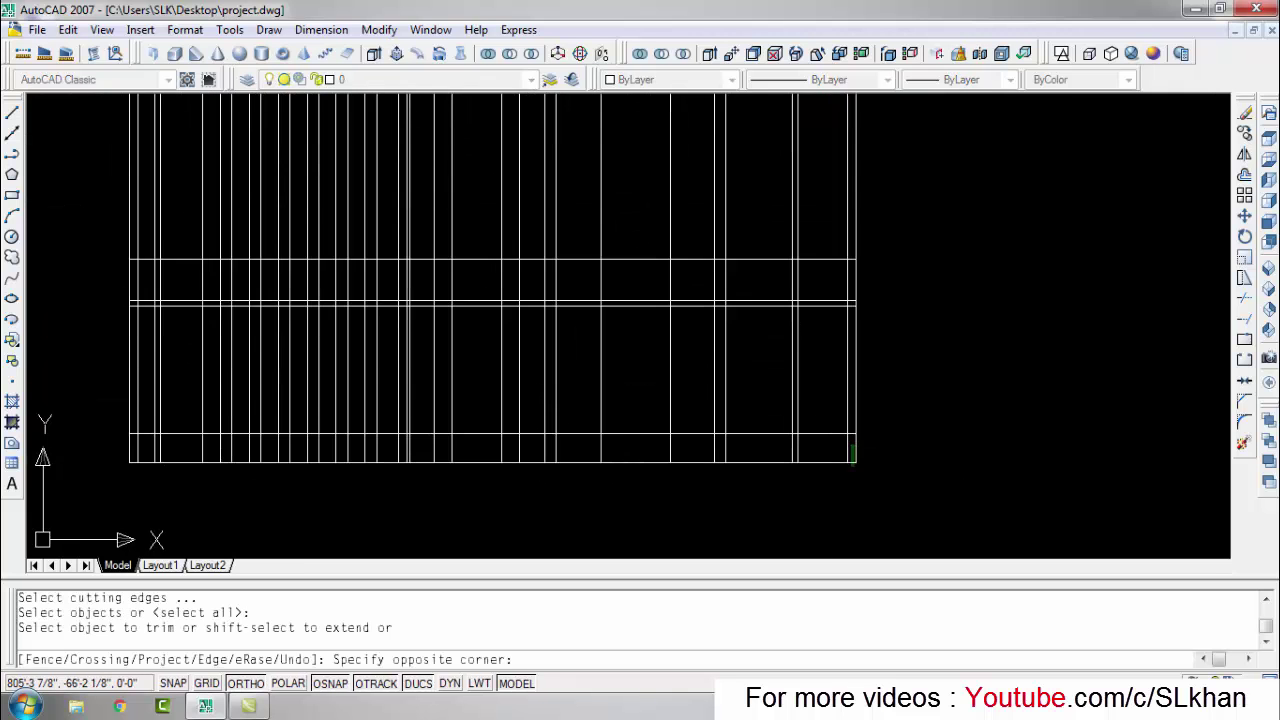
pyautogui.press('Escape')
pyautogui.press('Escape')
pyautogui.scroll(-5, 853, 452)
pyautogui.scroll(3, 600, 450)
pyautogui.scroll(3, 450, 480)
pyautogui.scroll(2, 342, 512)
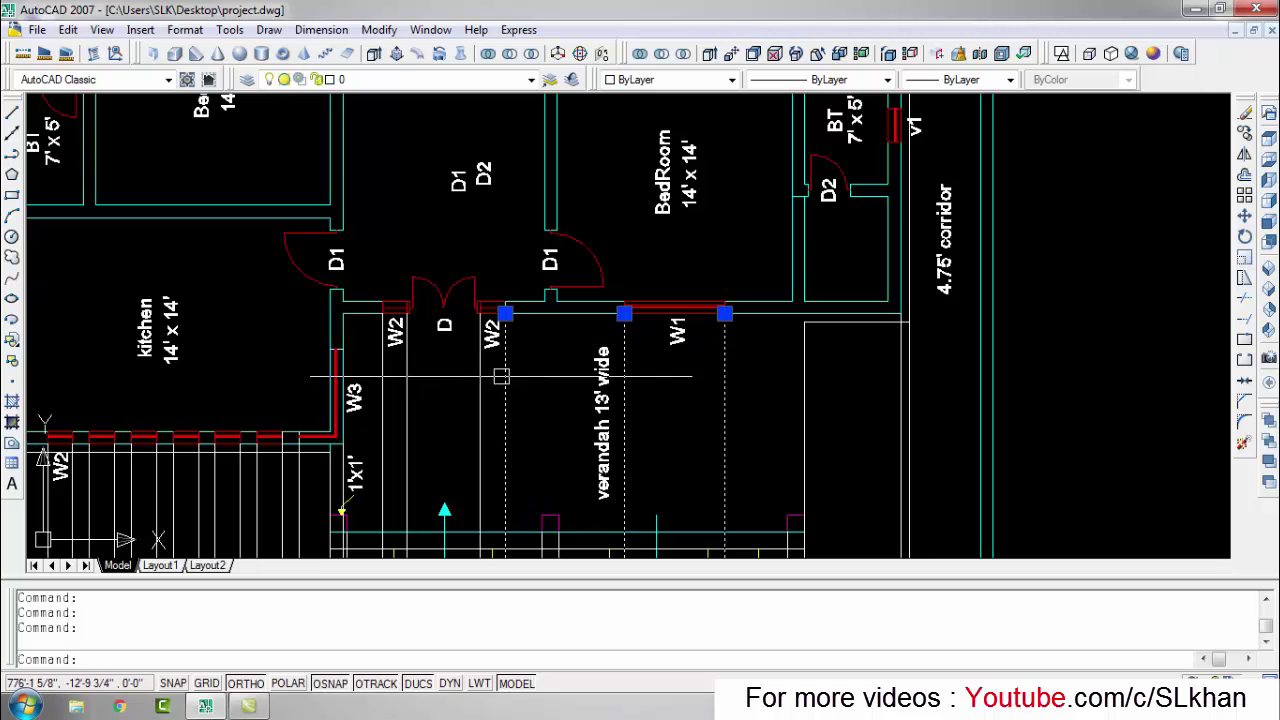
# Step: Move the kitchen window projection lines onto the window layer
pyautogui.moveTo(384, 352); pyautogui.dragTo(538, 328, button='middle')
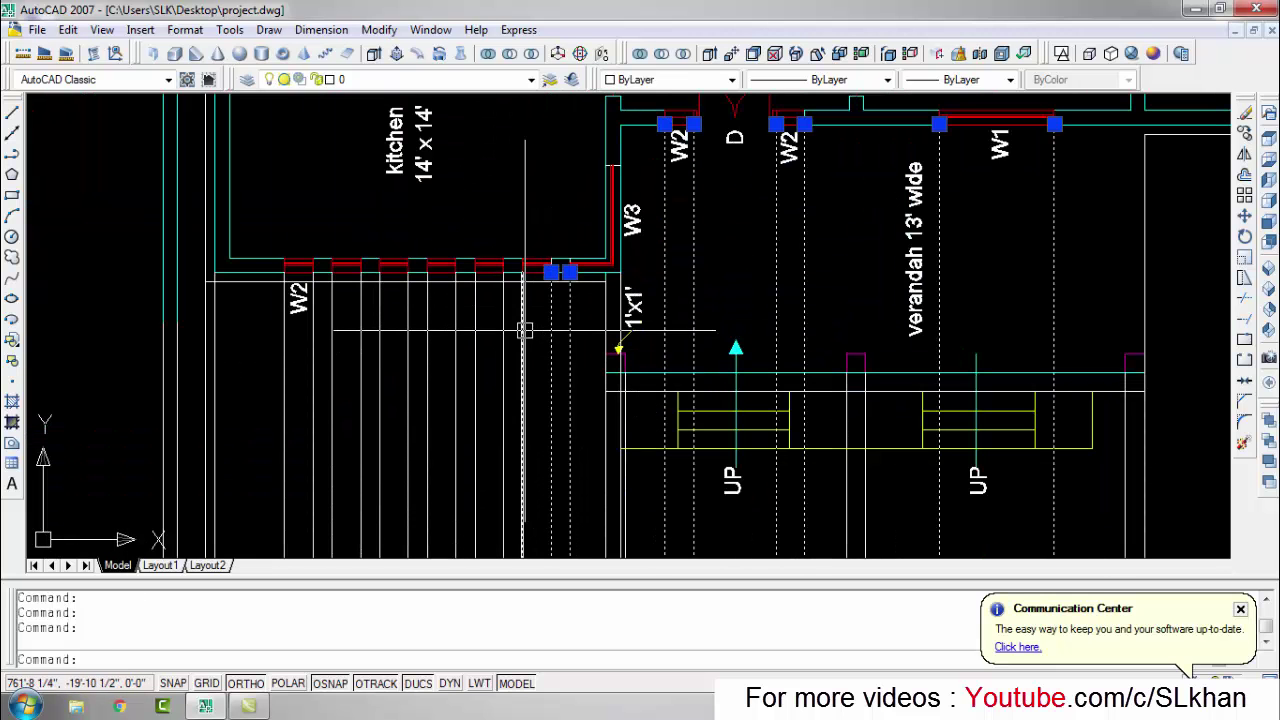
pyautogui.click(237, 349)
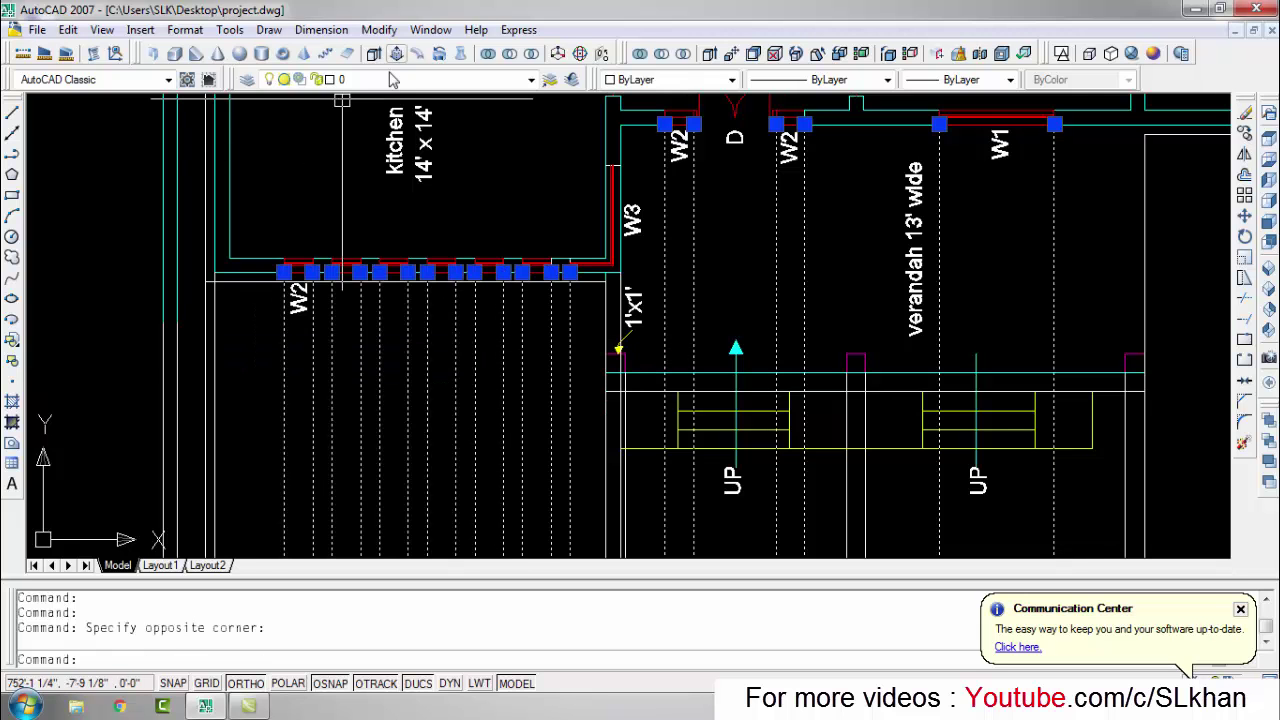
pyautogui.click(531, 79)
pyautogui.click(366, 294)
pyautogui.press('Escape')
pyautogui.press('Escape')
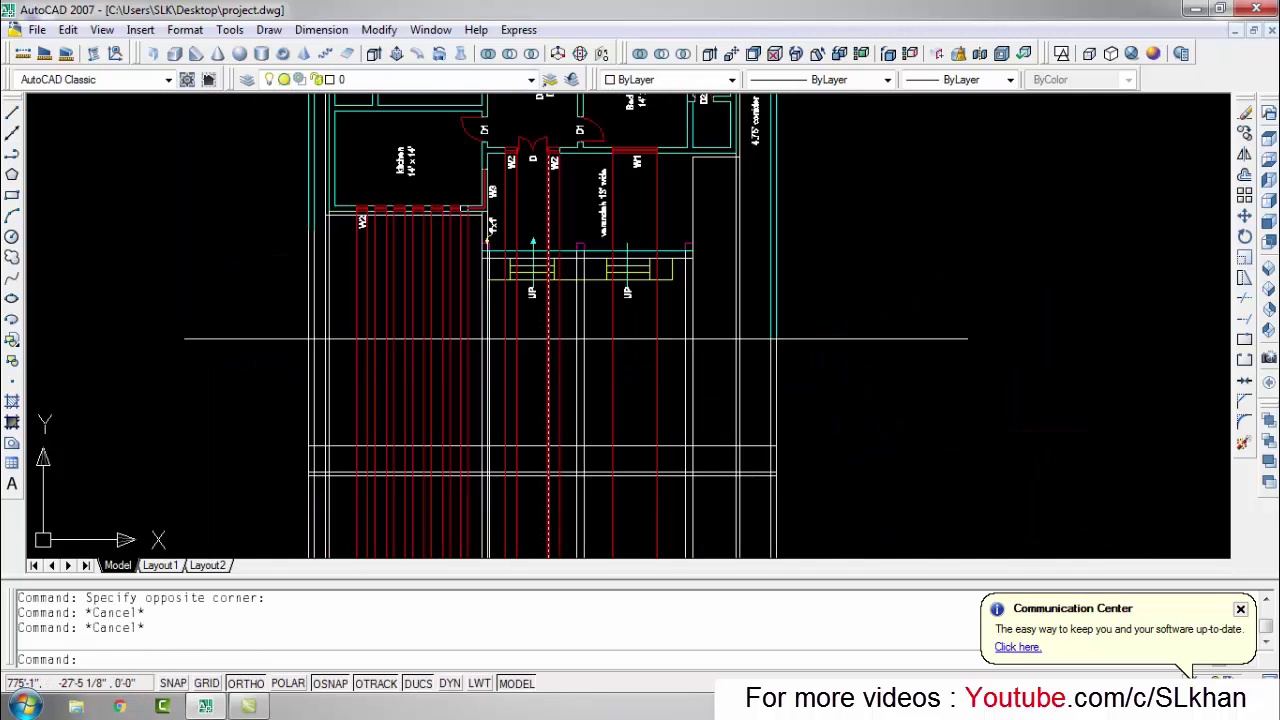
pyautogui.scroll(5, 626, 443)
pyautogui.press('Escape')
# Step: Make window the current layer
pyautogui.write('l')
pyautogui.press('Return')
pyautogui.press('Escape')
pyautogui.press('Escape')
pyautogui.click(531, 79)
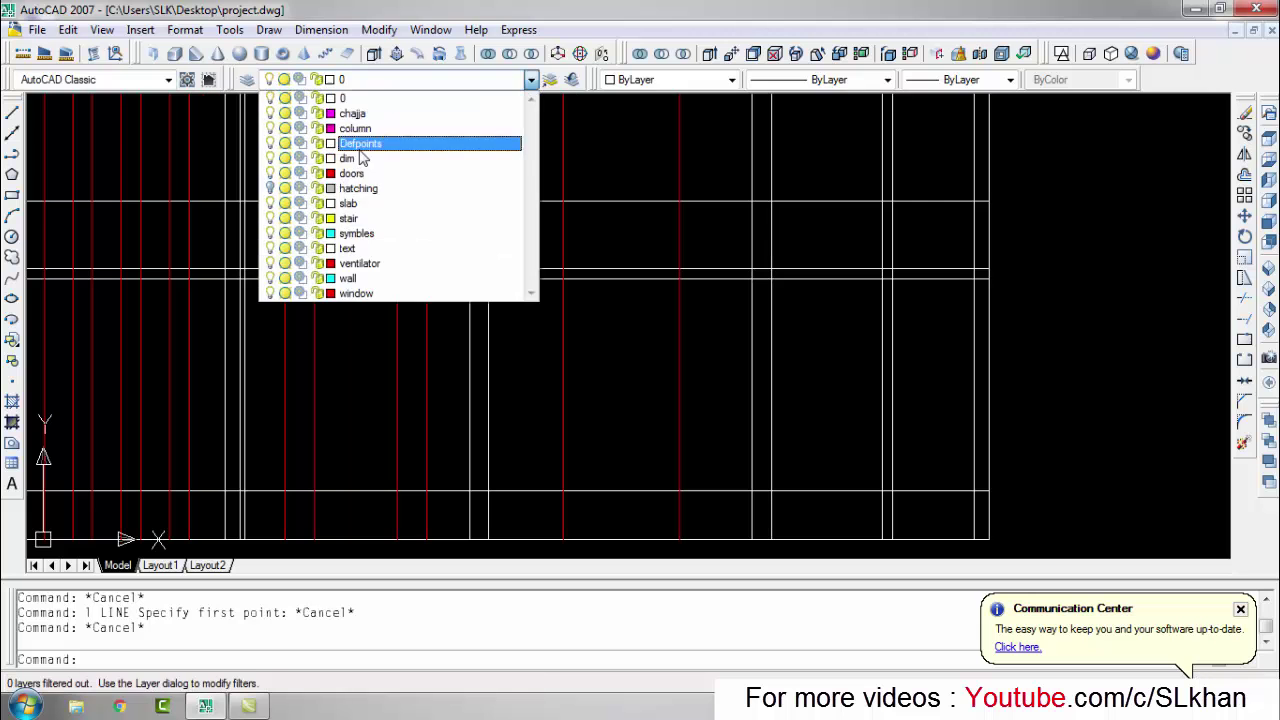
pyautogui.click(355, 293)
# Step: Draw a red horizontal line for the window opening near the bottom of the grid
pyautogui.write('l')
pyautogui.press('Return')
pyautogui.scroll(-3, 740, 434)
pyautogui.scroll(-3, 691, 337)
pyautogui.scroll(4, 701, 485)
pyautogui.click(701, 485)
pyautogui.click(655, 485)
pyautogui.press('Escape')
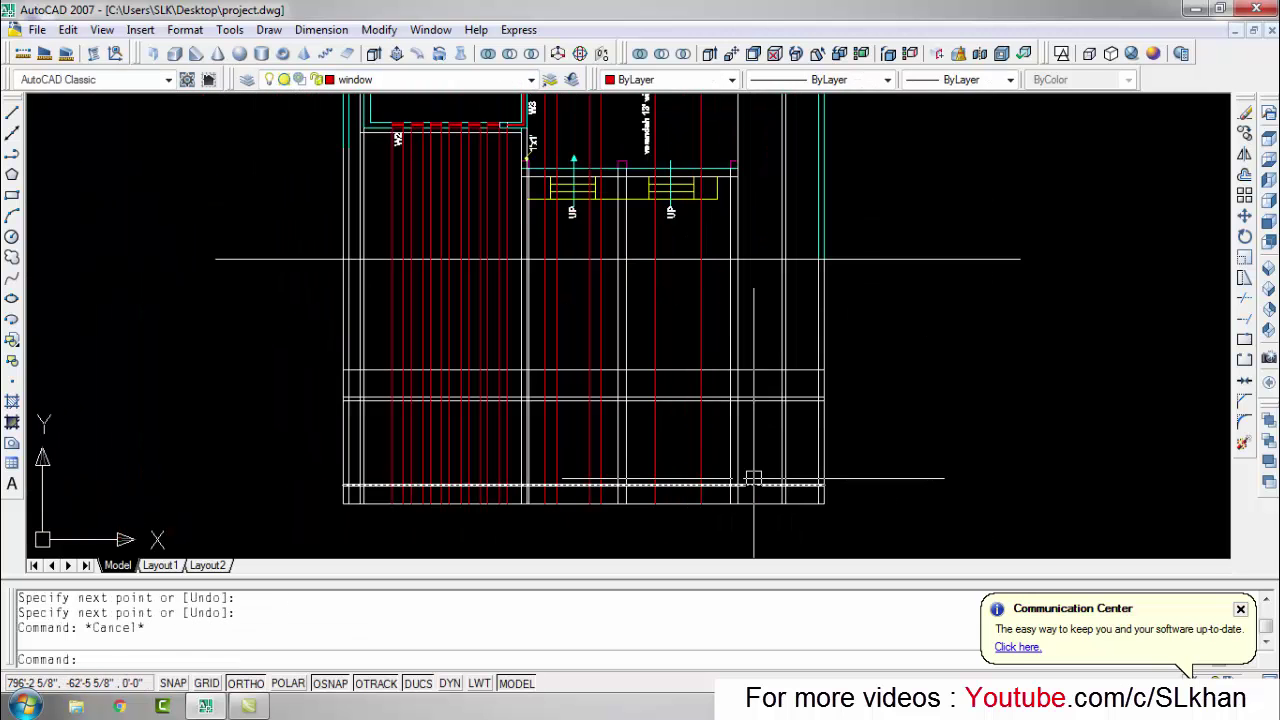
# Step: Set a 2.5' offset distance and start a new line, cancelling both
pyautogui.write('o')
pyautogui.press('Return')
pyautogui.write("'")
pyautogui.press('Return')
pyautogui.scroll(3, 692, 484)
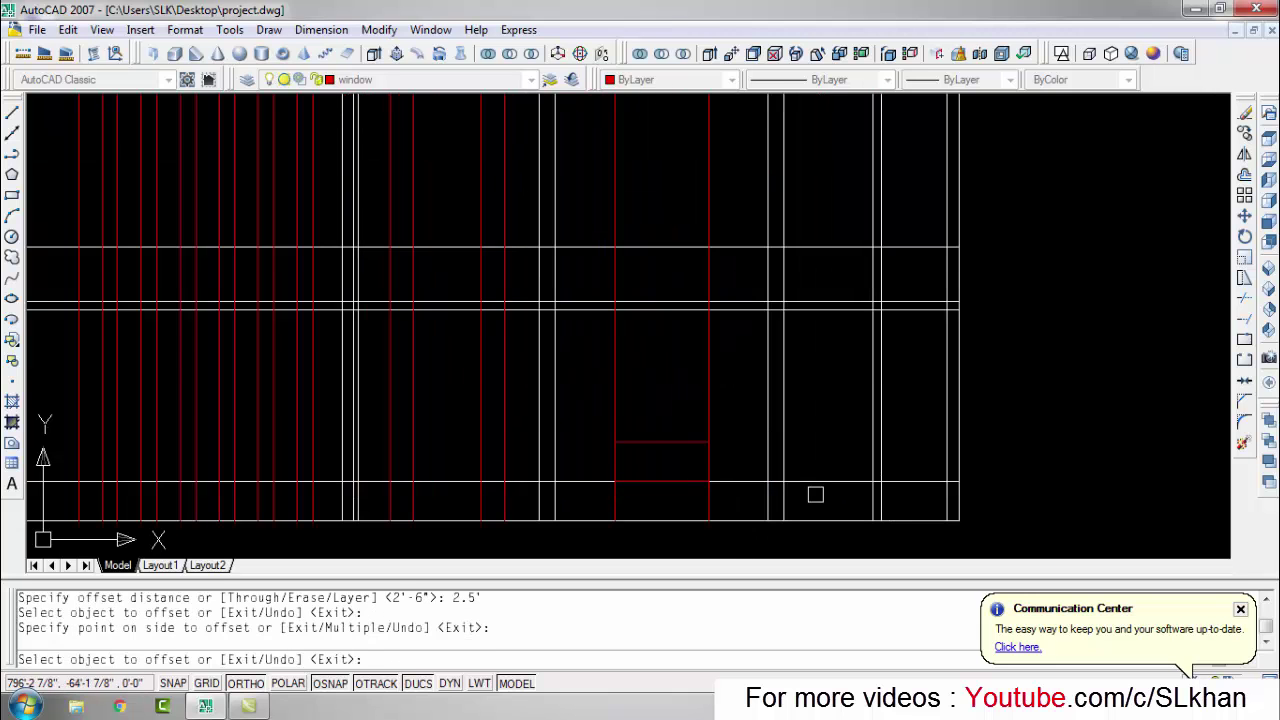
pyautogui.press('Escape')
pyautogui.write('l')
pyautogui.press('Return')
pyautogui.scroll(2, 692, 345)
pyautogui.click(583, 291)
pyautogui.press('Escape')
pyautogui.press('Escape')
# Step: Offset the top red line downward to form the window's other edge
pyautogui.write('o')
pyautogui.press('Return')
pyautogui.click(669, 291)
pyautogui.click(710, 349)
pyautogui.press('Escape')
pyautogui.press('Escape')
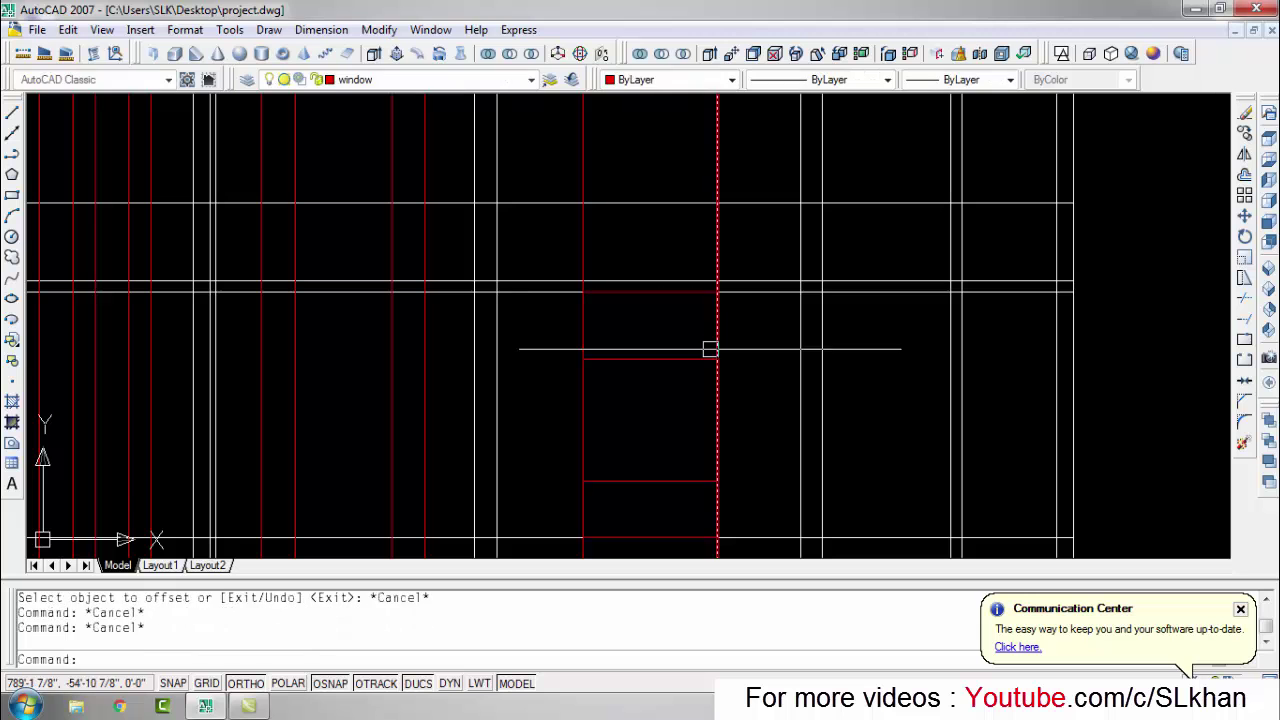
# Step: Trim the red lines crossing the window into a rectangular outline
pyautogui.write('r')
pyautogui.press('Return')
pyautogui.press('Return')
pyautogui.moveTo(758, 338); pyautogui.dragTo(518, 350)
pyautogui.moveTo(742, 510); pyautogui.dragTo(572, 520)
# Step: Erase the stray lines and the leftover red line around the first window
pyautogui.press('Escape')
pyautogui.press('Escape')
pyautogui.scroll(-1, 652, 440)
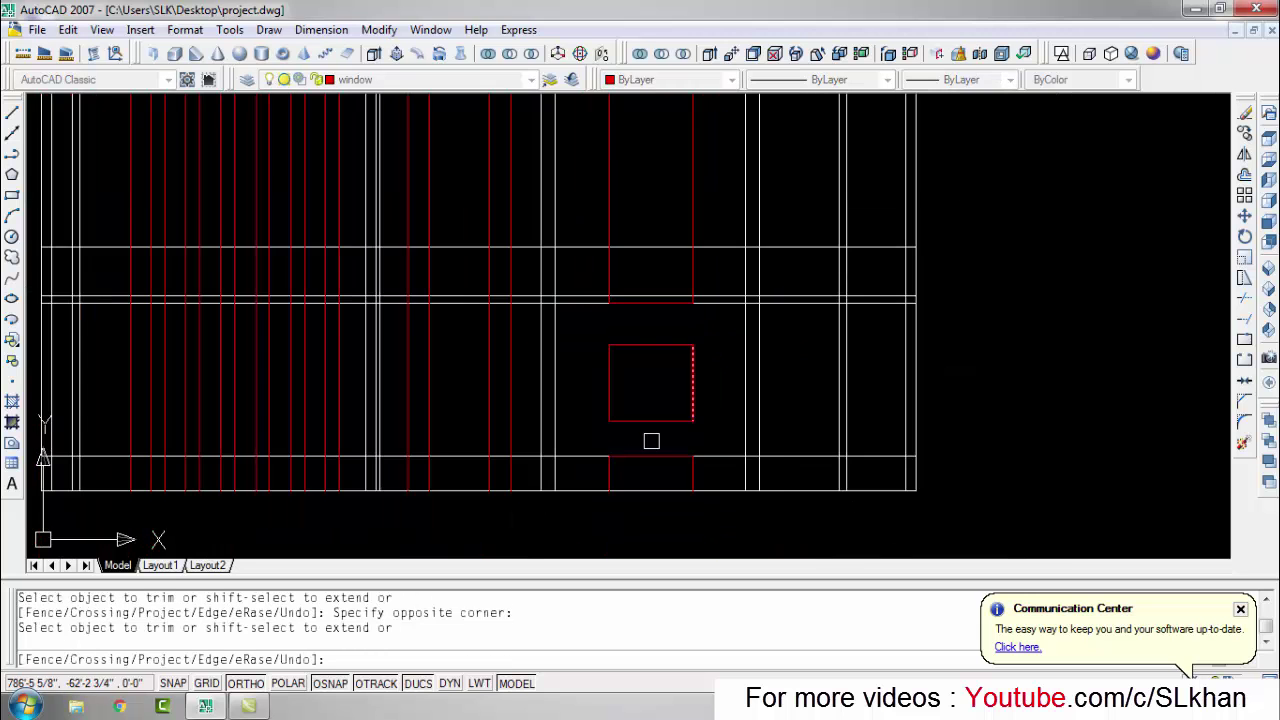
pyautogui.write('e')
pyautogui.press('Return')
pyautogui.scroll(-1, 737, 480)
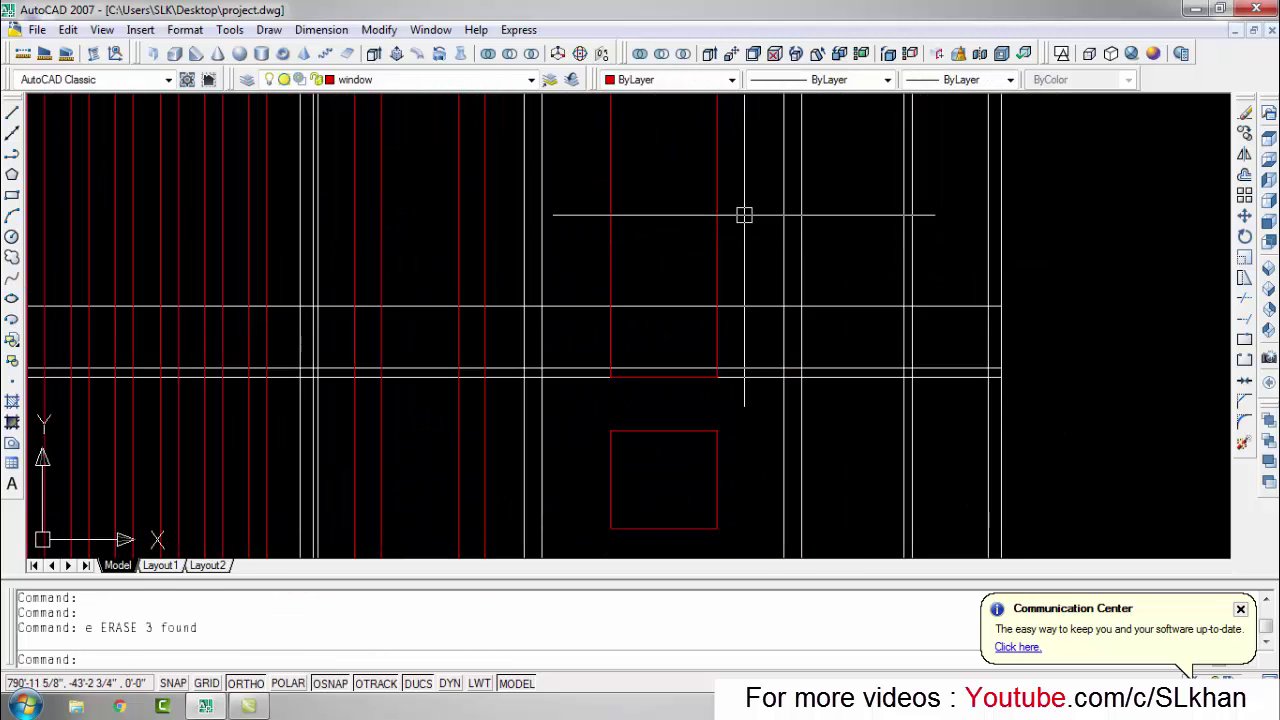
pyautogui.moveTo(743, 214); pyautogui.dragTo(338, 240)
pyautogui.write('e')
pyautogui.press('Return')
pyautogui.click(710, 375)
pyautogui.write('e')
pyautogui.press('Return')
pyautogui.scroll(-2, 710, 375)
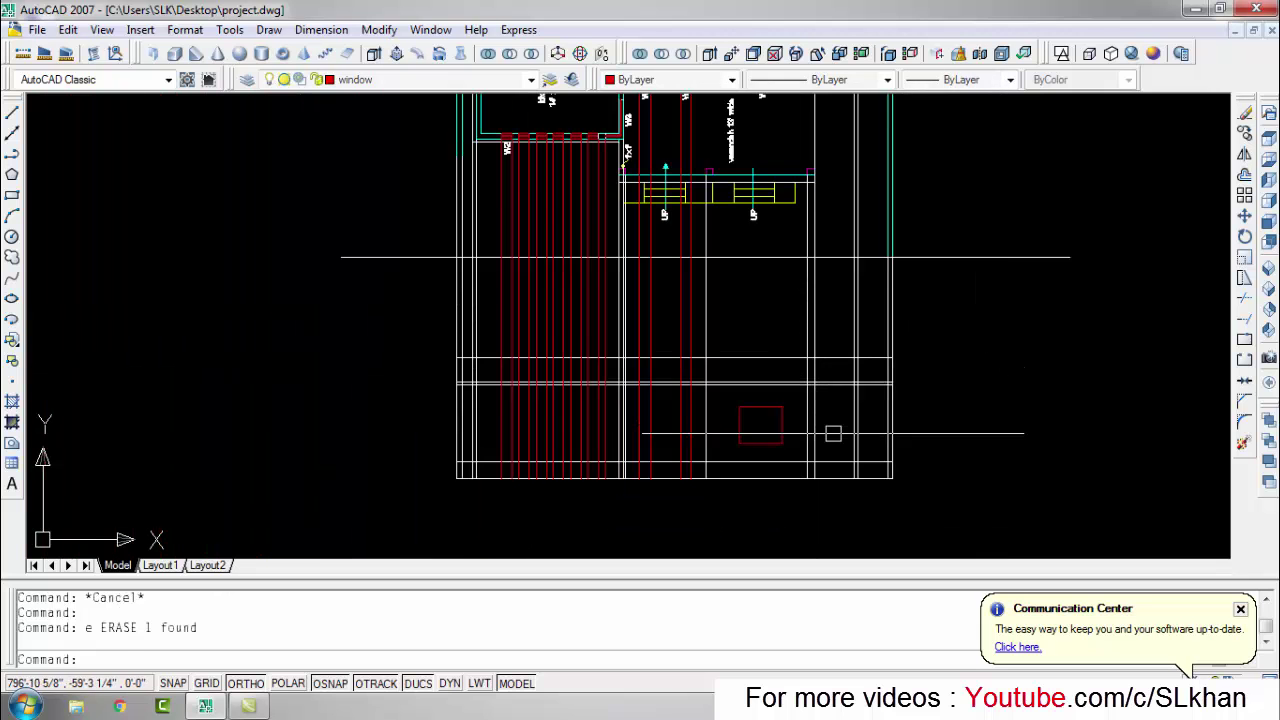
pyautogui.press('Escape')
pyautogui.press('Escape')
# Step: Draw a ray down from the verandah's W2 window edge and match it to the red line
pyautogui.scroll(3, 532, 227)
pyautogui.scroll(3, 708, 222)
pyautogui.write('ray')
pyautogui.press('Return')
pyautogui.click(737, 300)
pyautogui.click(729, 357)
pyautogui.scroll(-4, 707, 311)
pyautogui.press('Escape')
pyautogui.press('Escape')
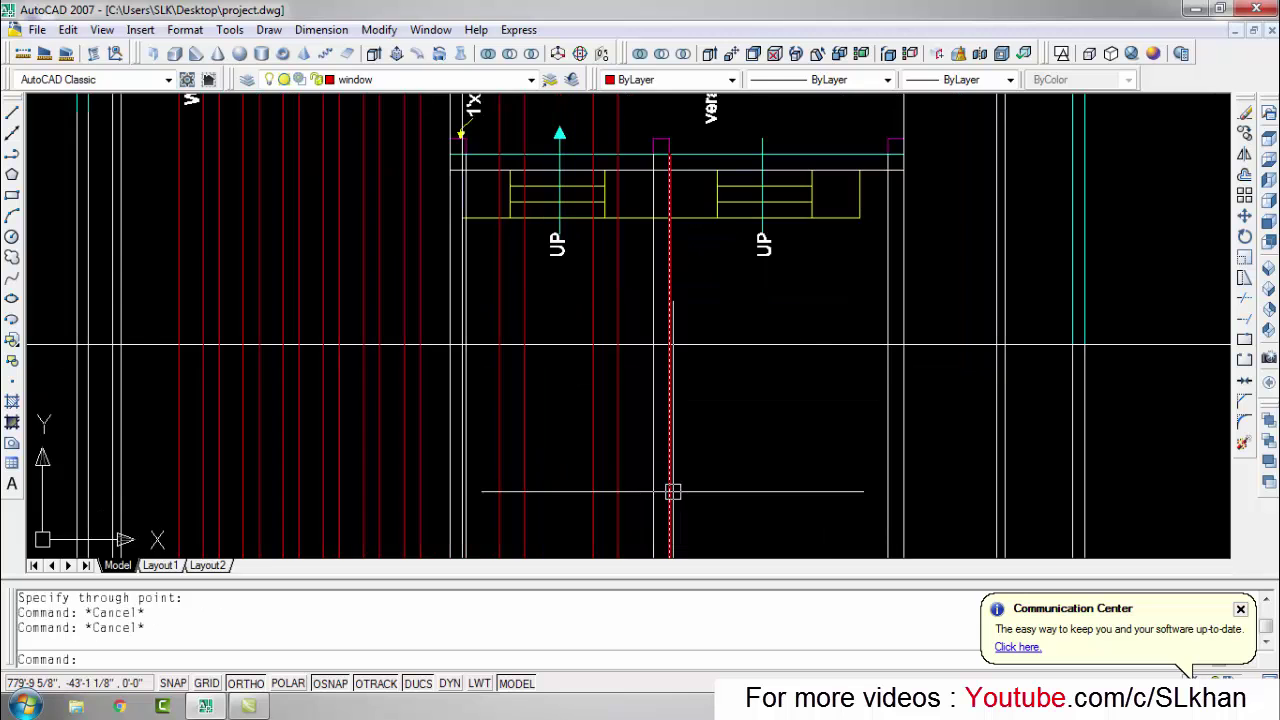
pyautogui.write('ma')
pyautogui.press('Return')
pyautogui.click(657, 437)
pyautogui.press('Escape')
pyautogui.press('Escape')
pyautogui.press('Escape')
# Step: Trim the extra lines around the new guide with a crossing window
pyautogui.scroll(-2, 723, 439)
pyautogui.write('tr')
pyautogui.press('Return')
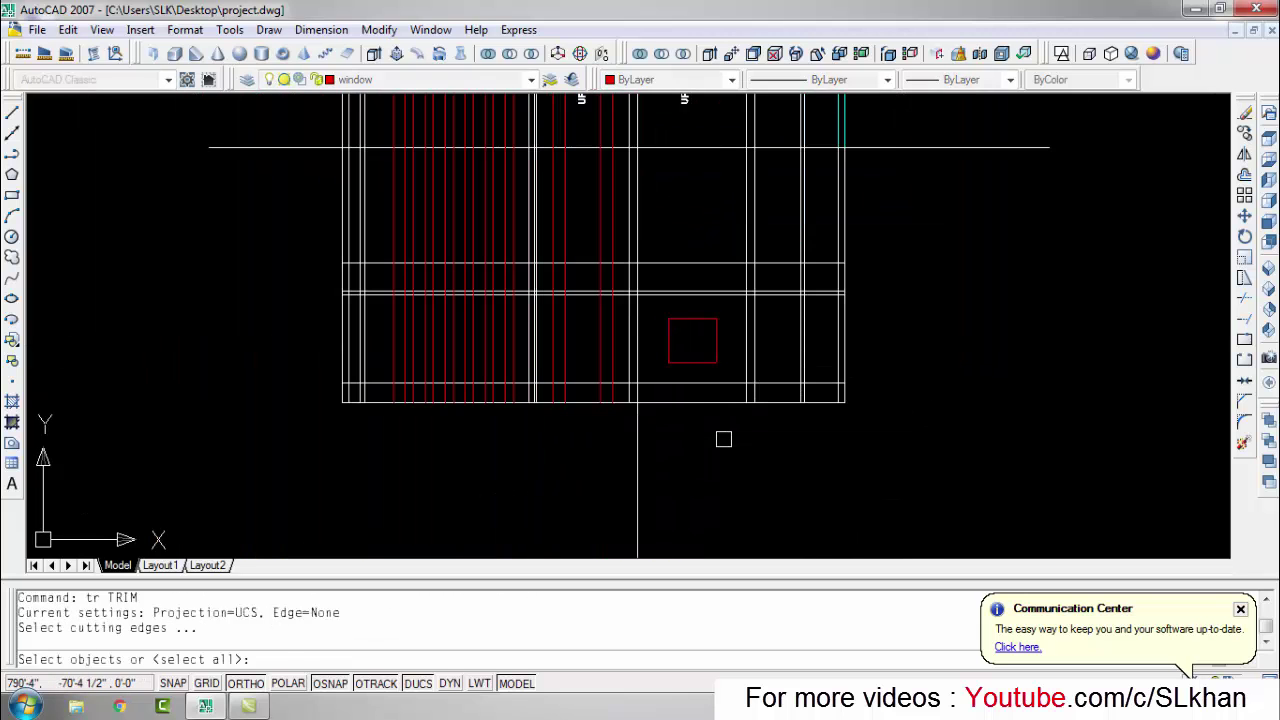
pyautogui.press('Return')
pyautogui.moveTo(708, 444); pyautogui.dragTo(600, 490)
pyautogui.scroll(-5, 700, 423)
pyautogui.scroll(5, 710, 420)
pyautogui.scroll(2, 733, 206)
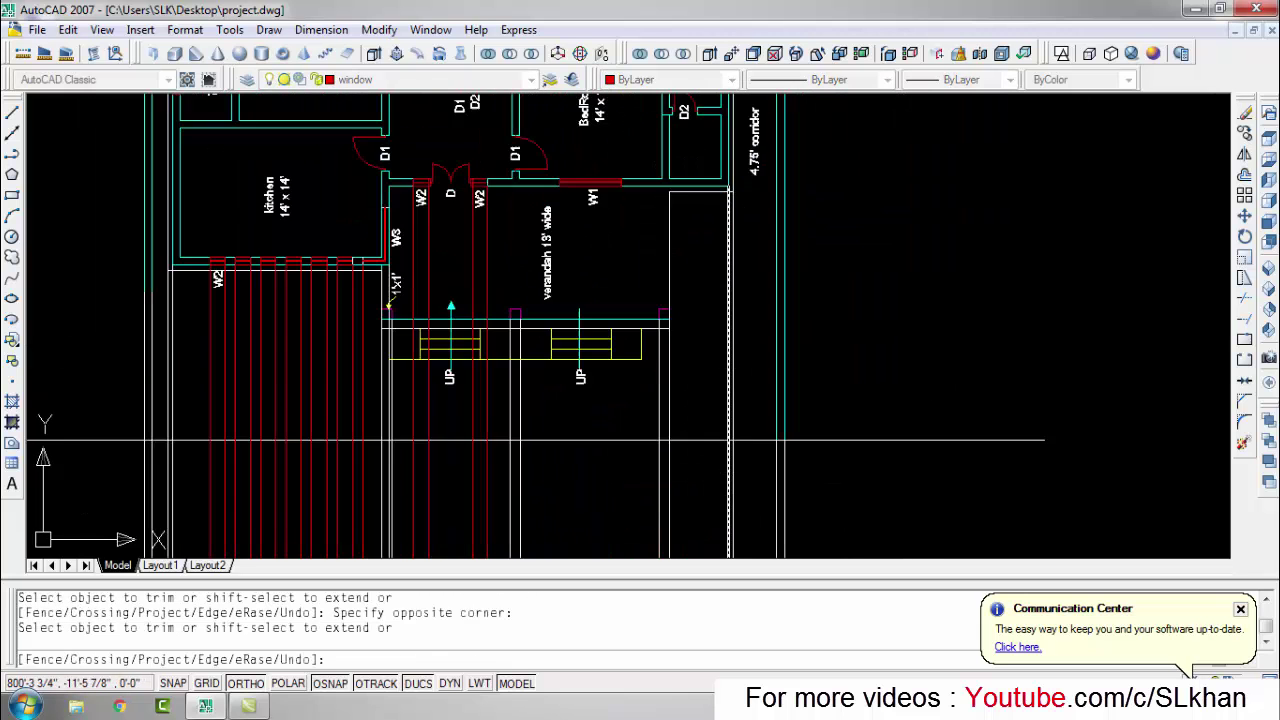
pyautogui.scroll(1, 735, 208)
pyautogui.scroll(-3, 735, 208)
pyautogui.scroll(3, 707, 314)
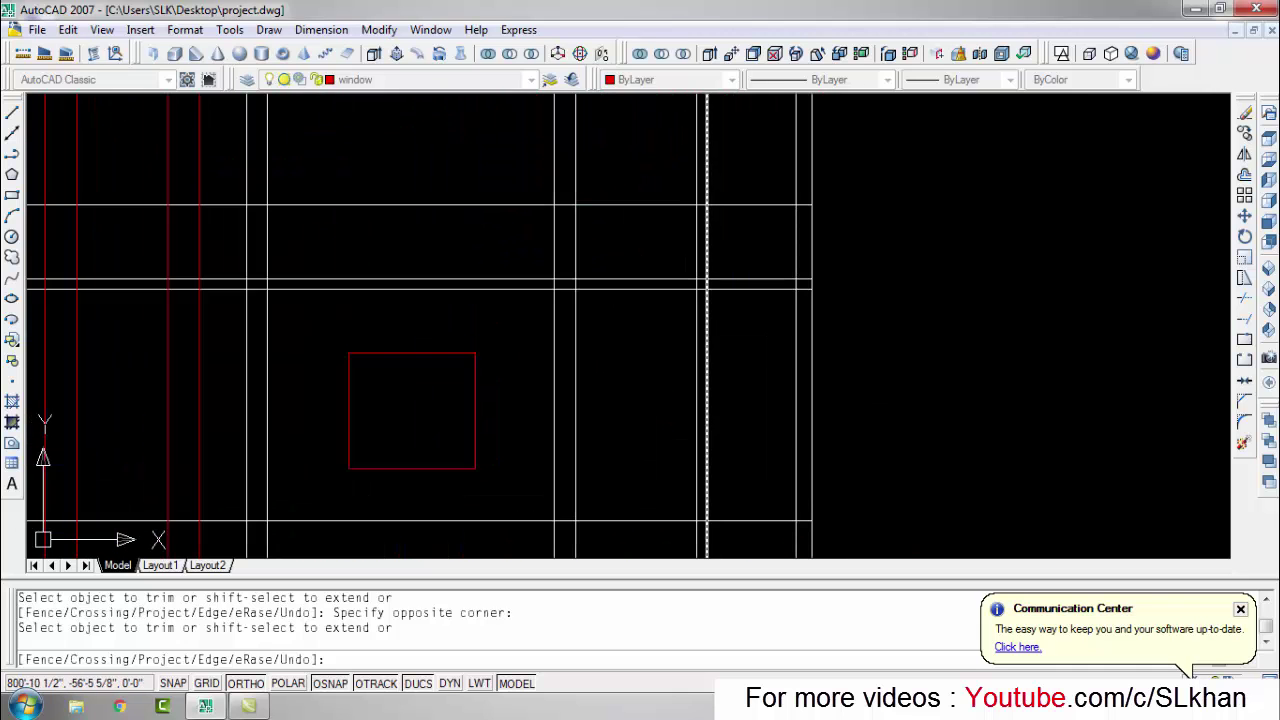
pyautogui.press('Escape')
pyautogui.press('Escape')
# Step: Restart the trim a couple more times, cancelling each attempt
pyautogui.write('tr')
pyautogui.press('Return')
pyautogui.press('Return')
pyautogui.scroll(-3, 707, 314)
pyautogui.scroll(4, 711, 400)
pyautogui.press('Escape')
pyautogui.press('Escape')
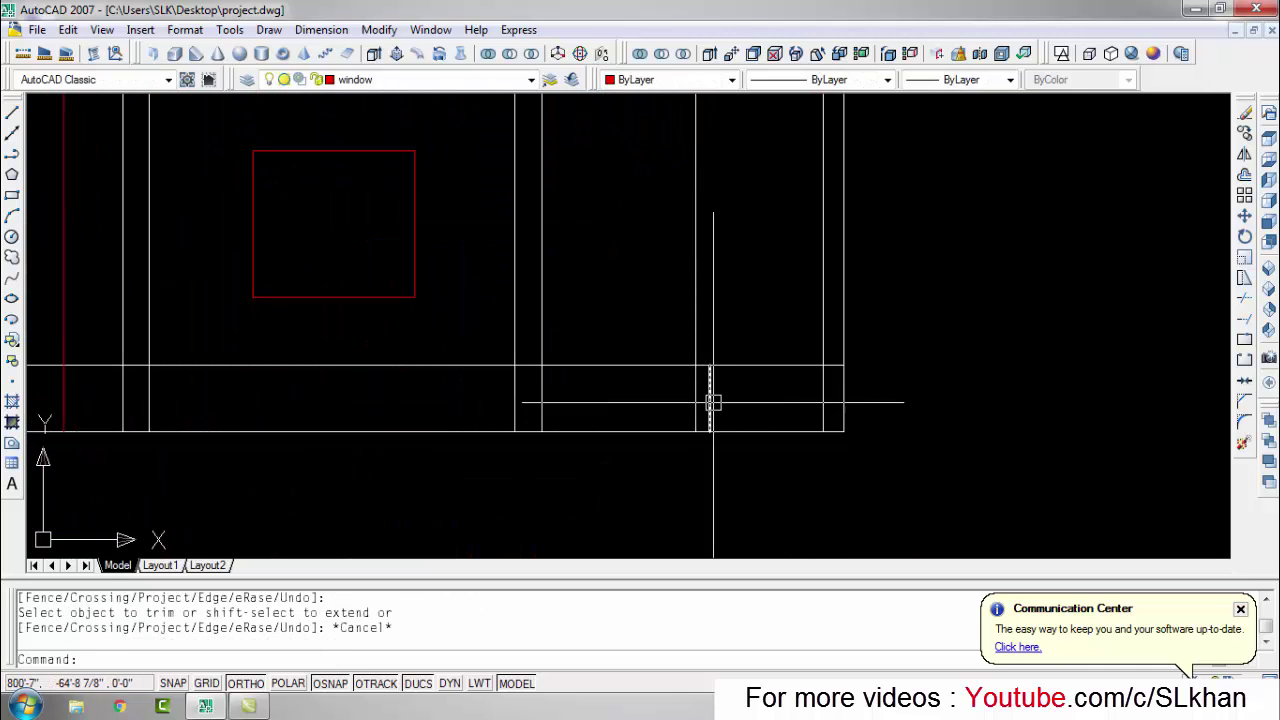
pyautogui.write('tr')
pyautogui.press('Return')
pyautogui.press('Return')
pyautogui.click(711, 400)
pyautogui.press('Escape')
pyautogui.press('Escape')
pyautogui.scroll(-3, 740, 460)
pyautogui.scroll(4, 560, 420)
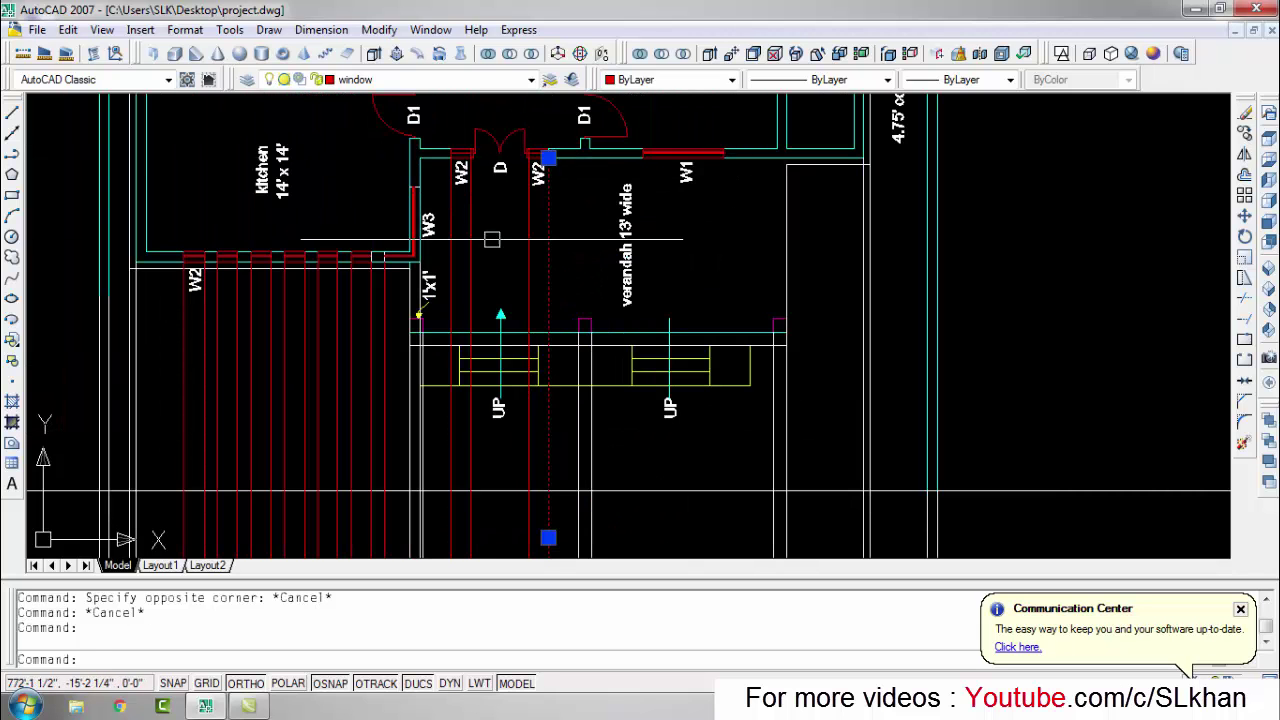
# Step: Draw the two red horizontal lines of the second opening, left of the square window
pyautogui.scroll(2, 474, 188)
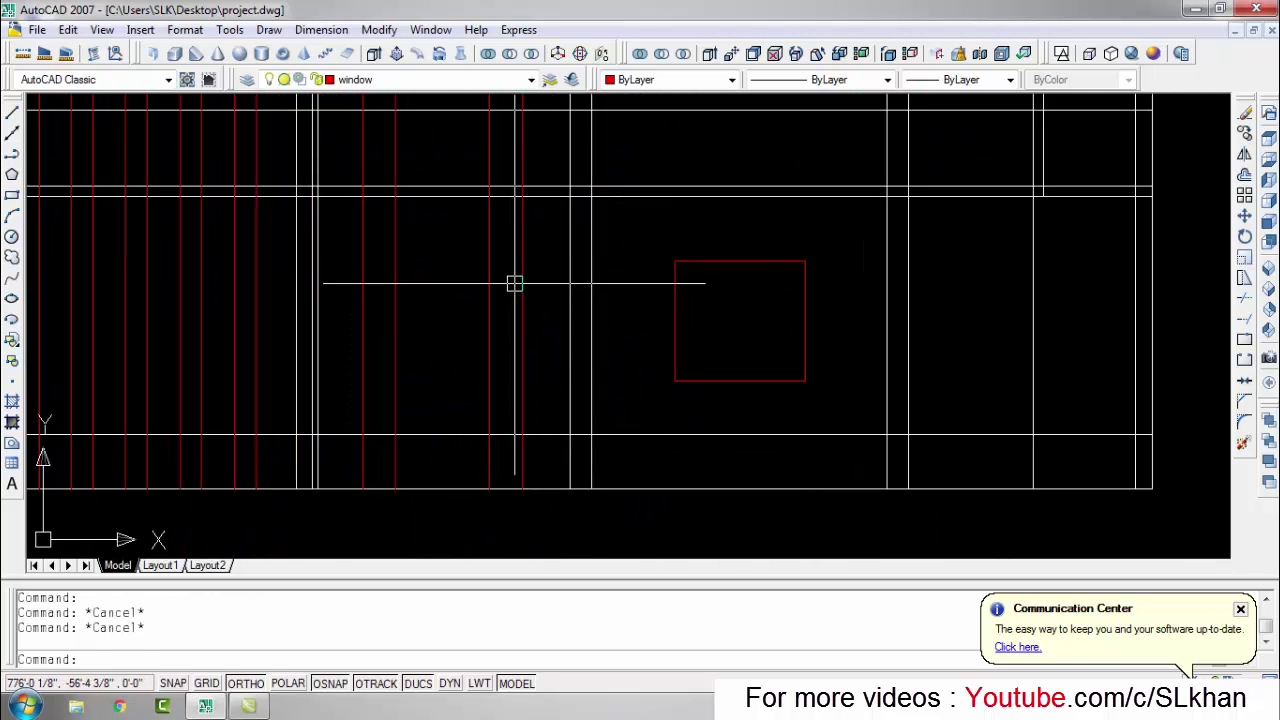
pyautogui.write('l')
pyautogui.press('Return')
pyautogui.click(675, 262)
pyautogui.click(365, 262)
pyautogui.press('Return')
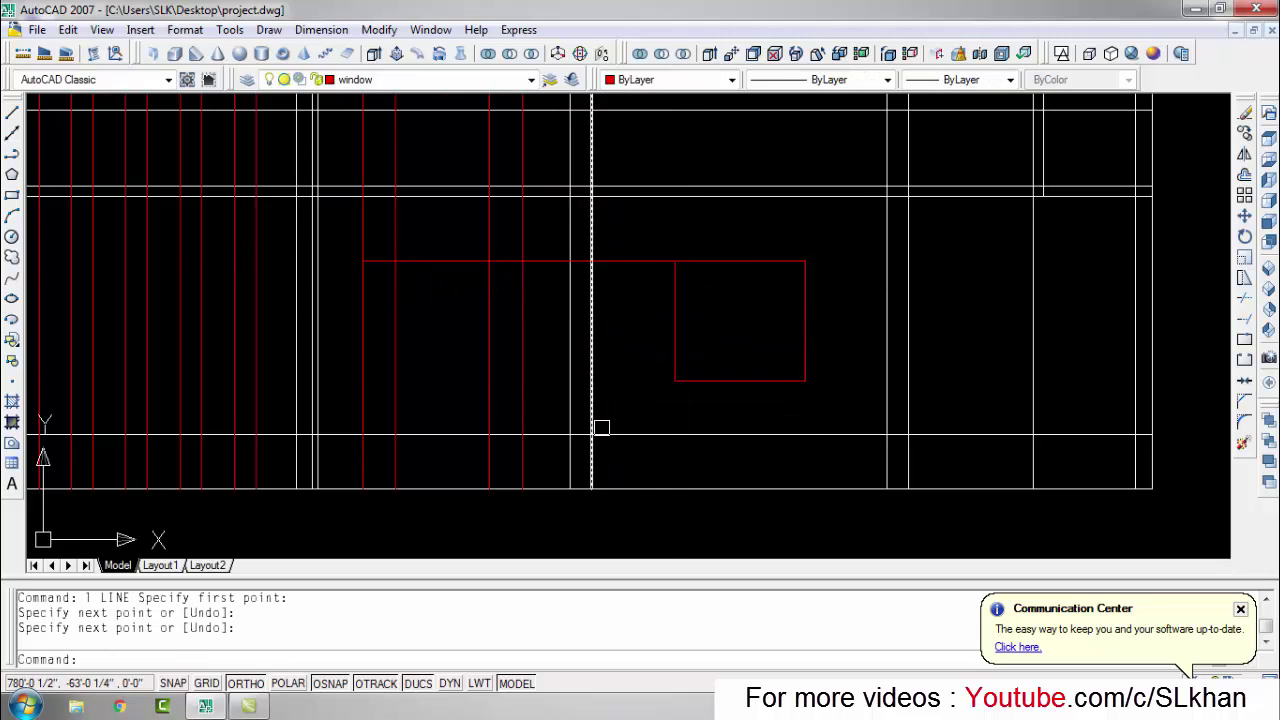
pyautogui.press('Return')
pyautogui.click(675, 380)
pyautogui.click(489, 380)
pyautogui.press('Return')
pyautogui.press('Return')
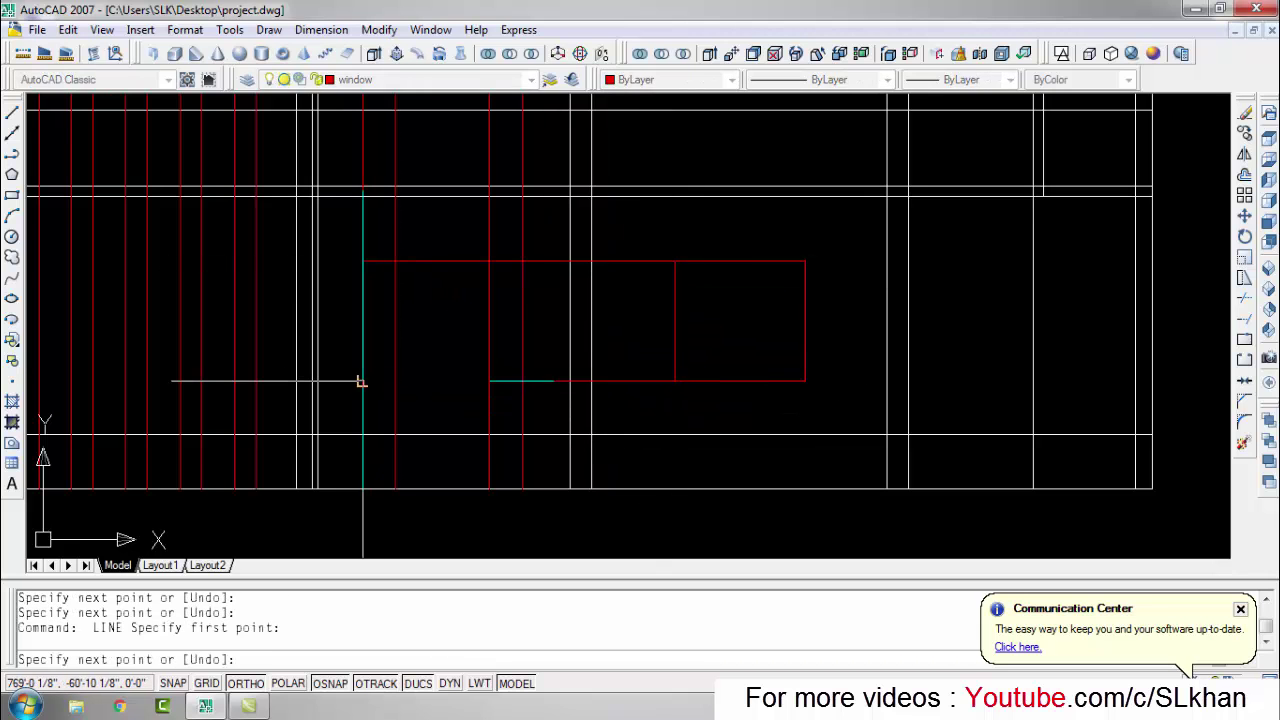
pyautogui.press('Escape')
pyautogui.press('Escape')
# Step: Erase the two stray vertical guide lines and the leftover red vertical line
pyautogui.scroll(2, 361, 381)
pyautogui.write('tr')
pyautogui.press('Return')
pyautogui.press('Return')
pyautogui.scroll(-3, 377, 330)
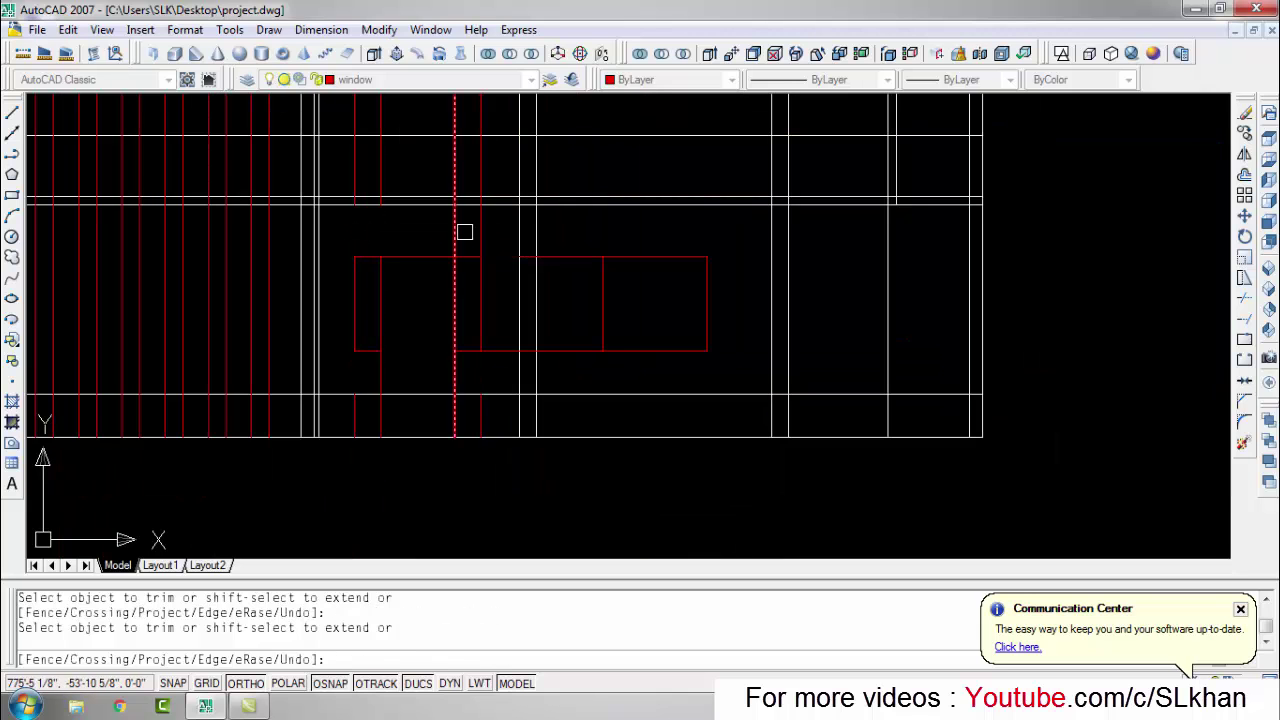
pyautogui.scroll(2, 557, 371)
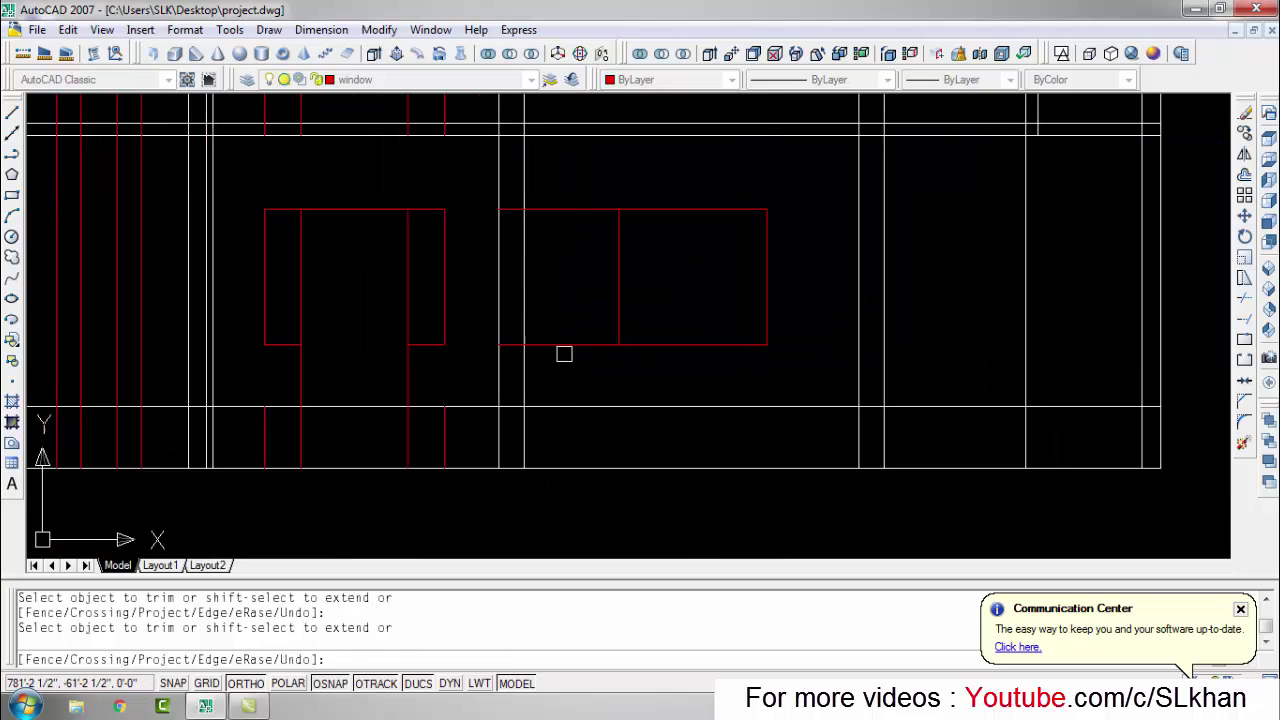
pyautogui.press('Escape')
pyautogui.click(480, 184)
pyautogui.click(560, 358)
pyautogui.write('e')
pyautogui.press('Return')
pyautogui.click(446, 431)
pyautogui.write('e')
pyautogui.press('Return')
pyautogui.click(263, 437)
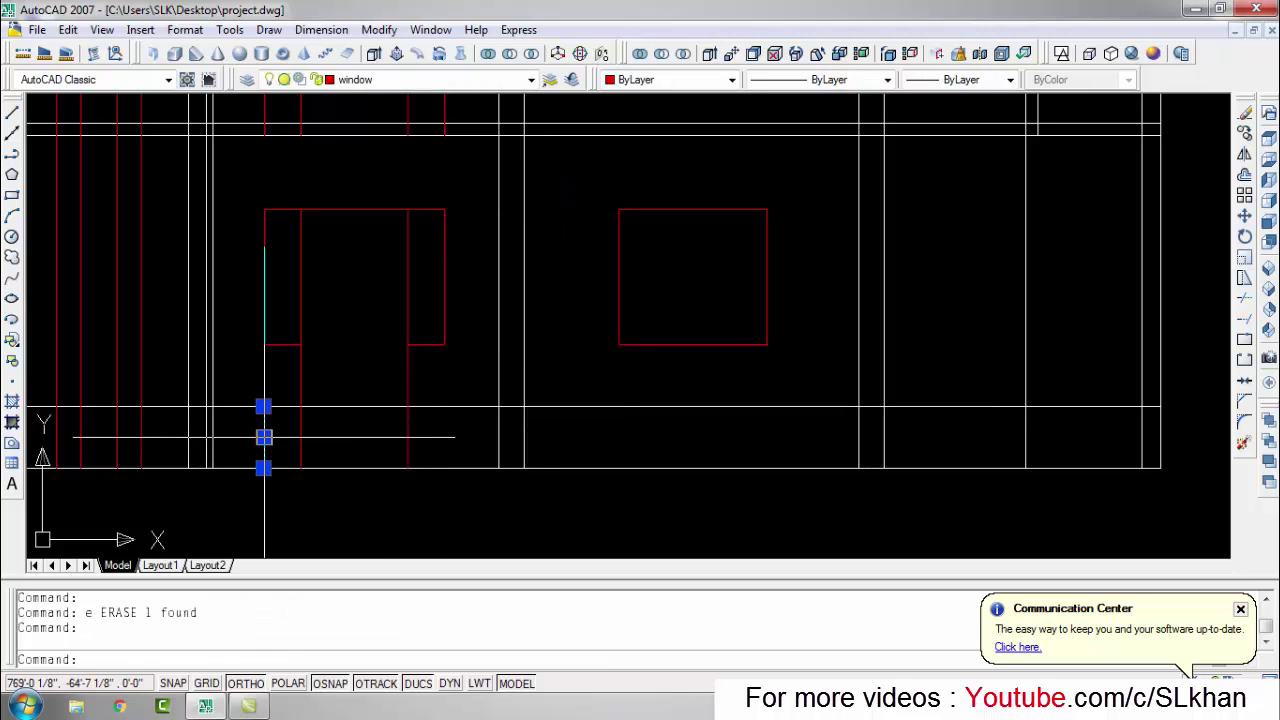
# Step: Trim the red projection lines crossing below the new opening
pyautogui.write('r')
pyautogui.press('Return')
pyautogui.press('Return')
pyautogui.click(420, 430)
pyautogui.click(290, 460)
pyautogui.scroll(-2, 463, 440)
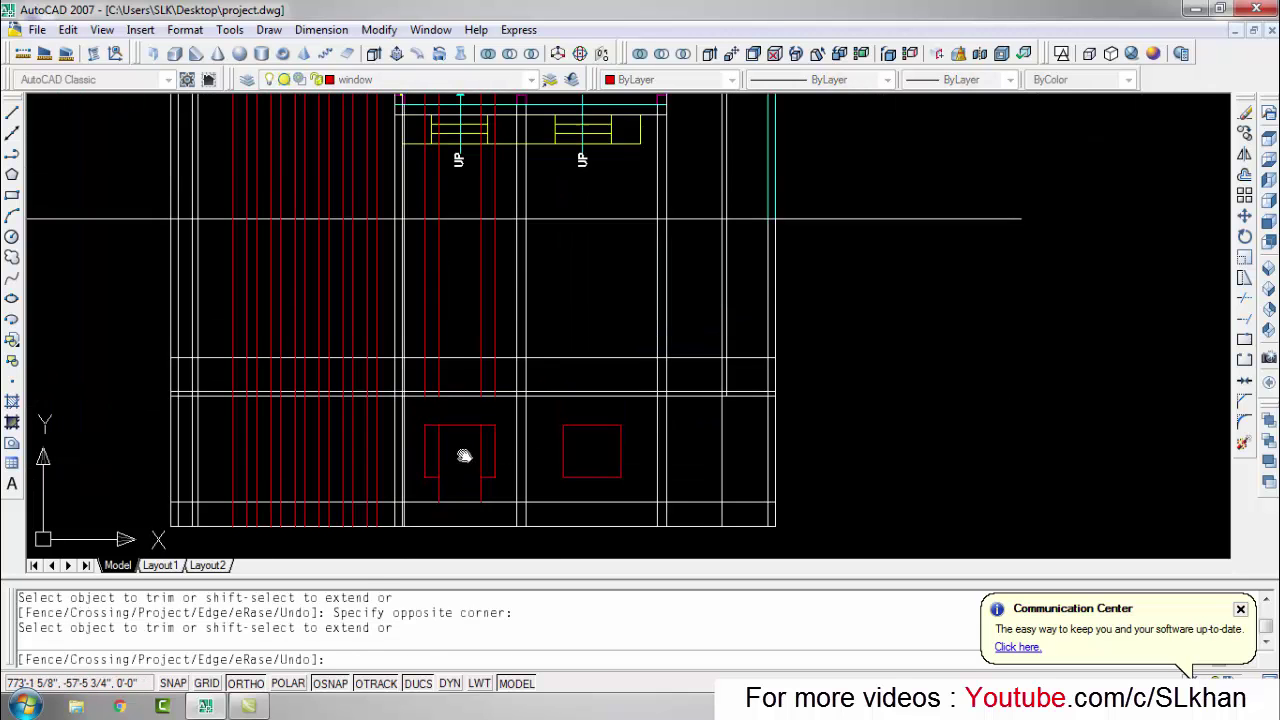
pyautogui.scroll(3, 460, 450)
pyautogui.press('Escape')
pyautogui.scroll(1, 508, 466)
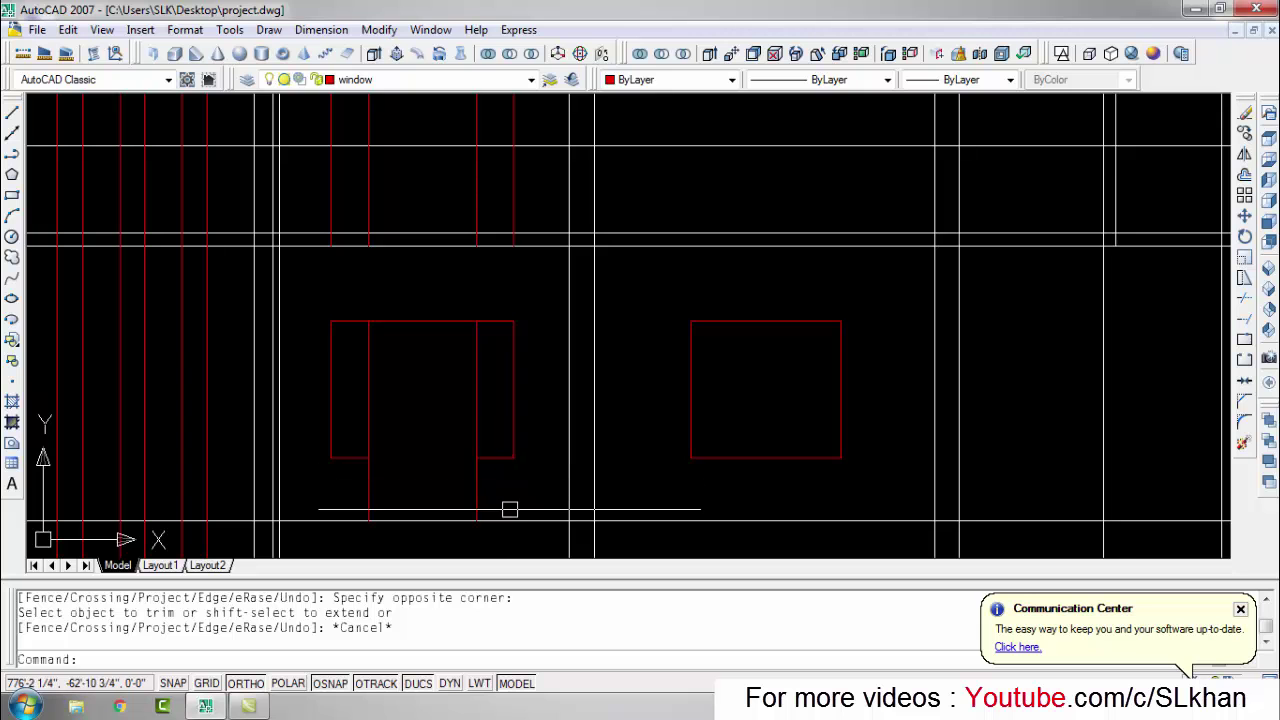
# Step: Erase four stray projection lines crossing the elevation
pyautogui.scroll(-2, 583, 366)
pyautogui.scroll(1, 569, 277)
pyautogui.moveTo(569, 277); pyautogui.dragTo(366, 291)
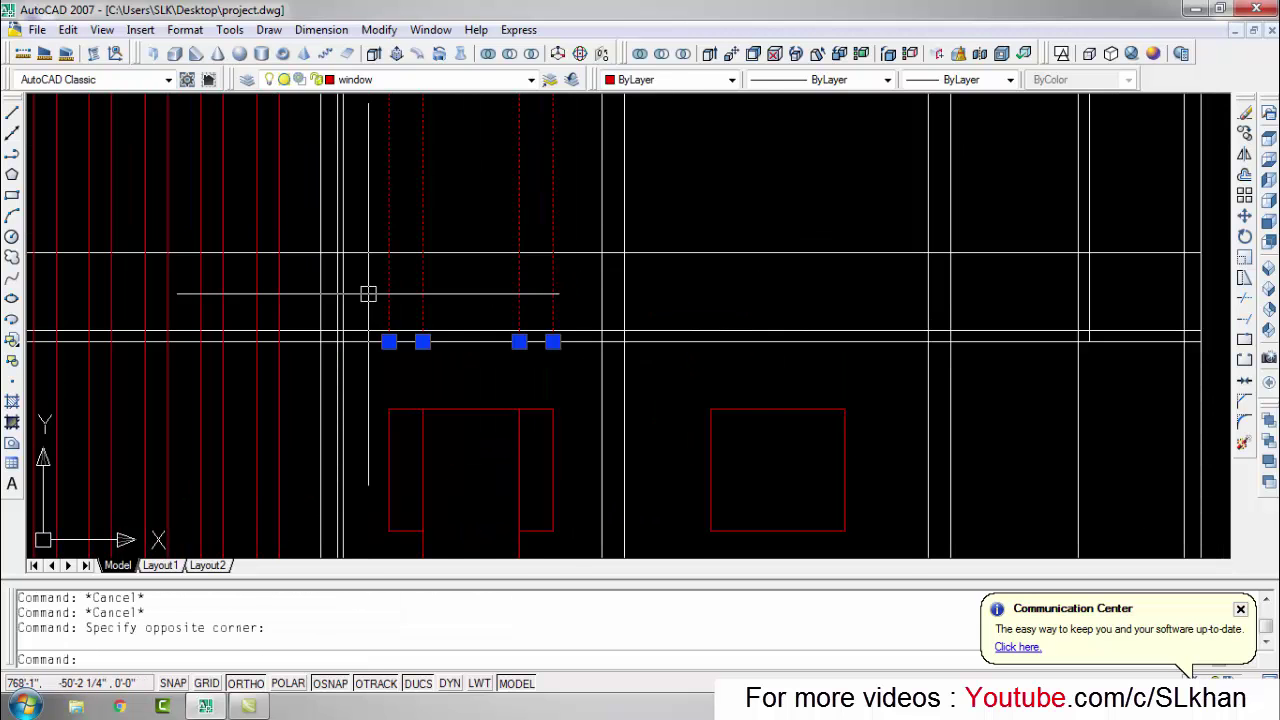
pyautogui.write('e')
pyautogui.press('Return')
pyautogui.scroll(-2, 366, 291)
pyautogui.press('Escape')
pyautogui.press('Escape')
pyautogui.press('Escape')
pyautogui.scroll(2, 497, 423)
pyautogui.press('Return')
pyautogui.press('Escape')
pyautogui.press('Escape')
pyautogui.scroll(-2, 660, 300)
pyautogui.scroll(2, 660, 300)
pyautogui.moveTo(656, 356); pyautogui.dragTo(590, 330)
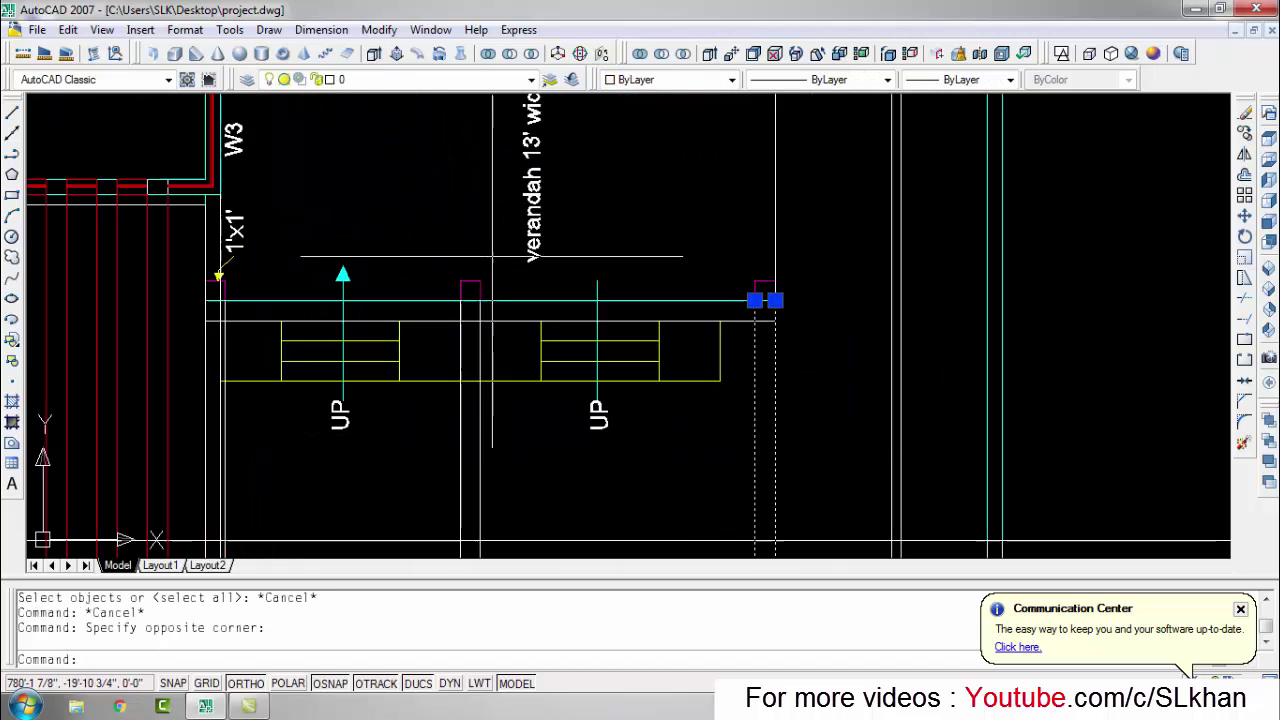
pyautogui.scroll(-2, 640, 320)
pyautogui.scroll(1, 640, 320)
pyautogui.press('Escape')
pyautogui.press('Escape')
pyautogui.press('Escape')
# Step: Erase four more leftover projection objects near the steps
pyautogui.write('tr')
pyautogui.press('Return')
pyautogui.press('Return')
pyautogui.scroll(-2, 640, 320)
pyautogui.scroll(1, 289, 426)
pyautogui.scroll(-1, 289, 426)
pyautogui.scroll(1, 657, 282)
pyautogui.scroll(1, 657, 282)
pyautogui.scroll(-1, 576, 345)
pyautogui.scroll(2, 576, 345)
pyautogui.click(576, 345)
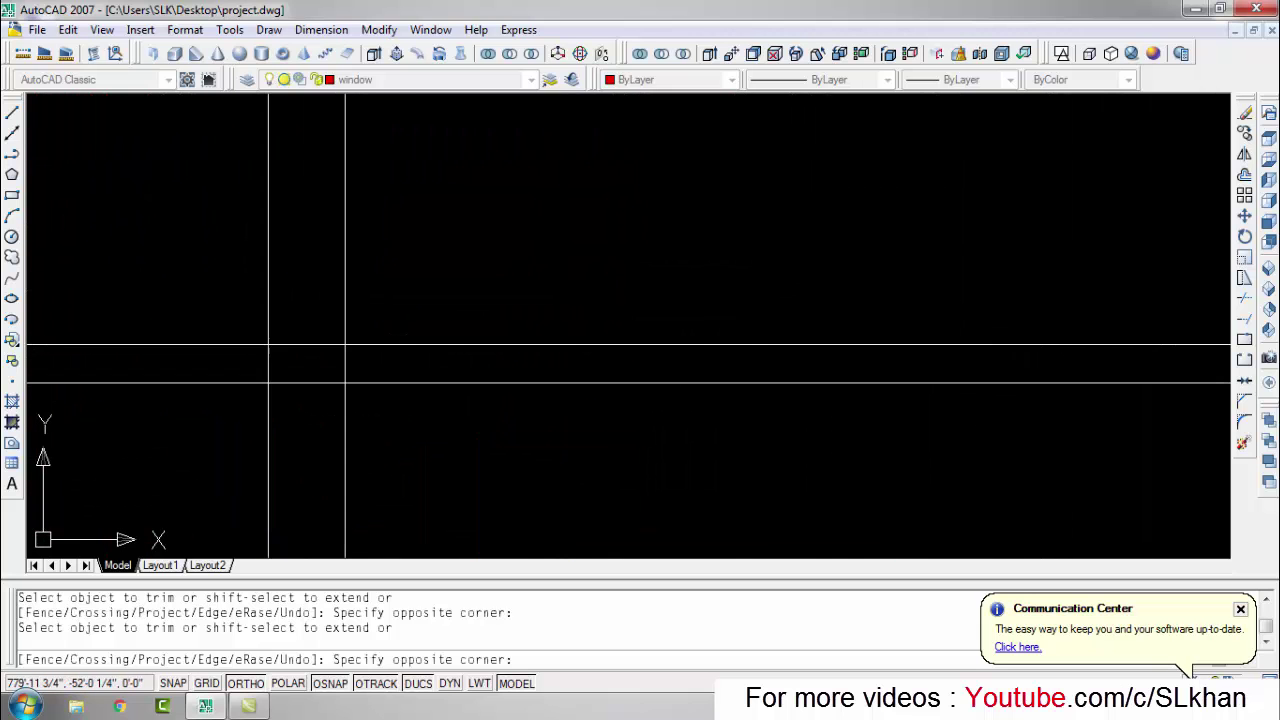
pyautogui.scroll(-2, 221, 364)
pyautogui.press('Escape')
pyautogui.click(634, 363)
pyautogui.click(314, 380)
pyautogui.write('e')
pyautogui.press('Return')
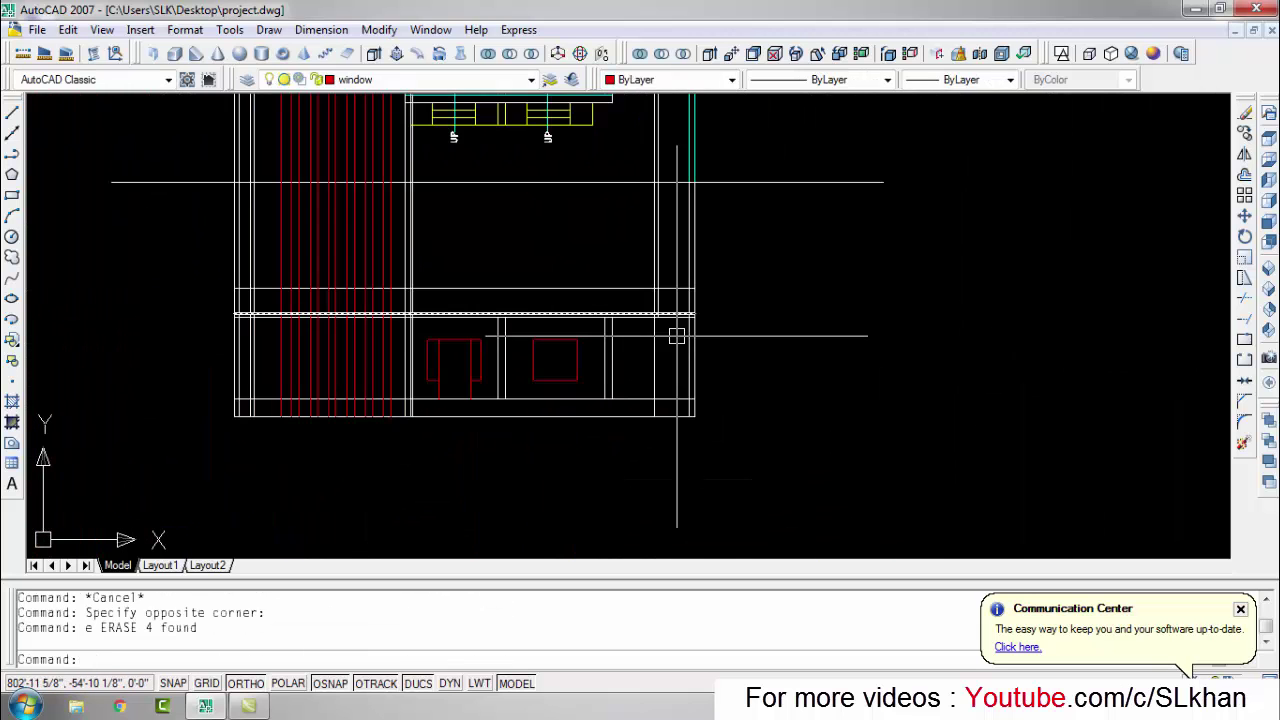
# Step: Trim the excess part of a vertical projection line, using all lines as cutting edges
pyautogui.press('Escape')
pyautogui.press('Escape')
pyautogui.scroll(-1, 617, 343)
pyautogui.press('Escape')
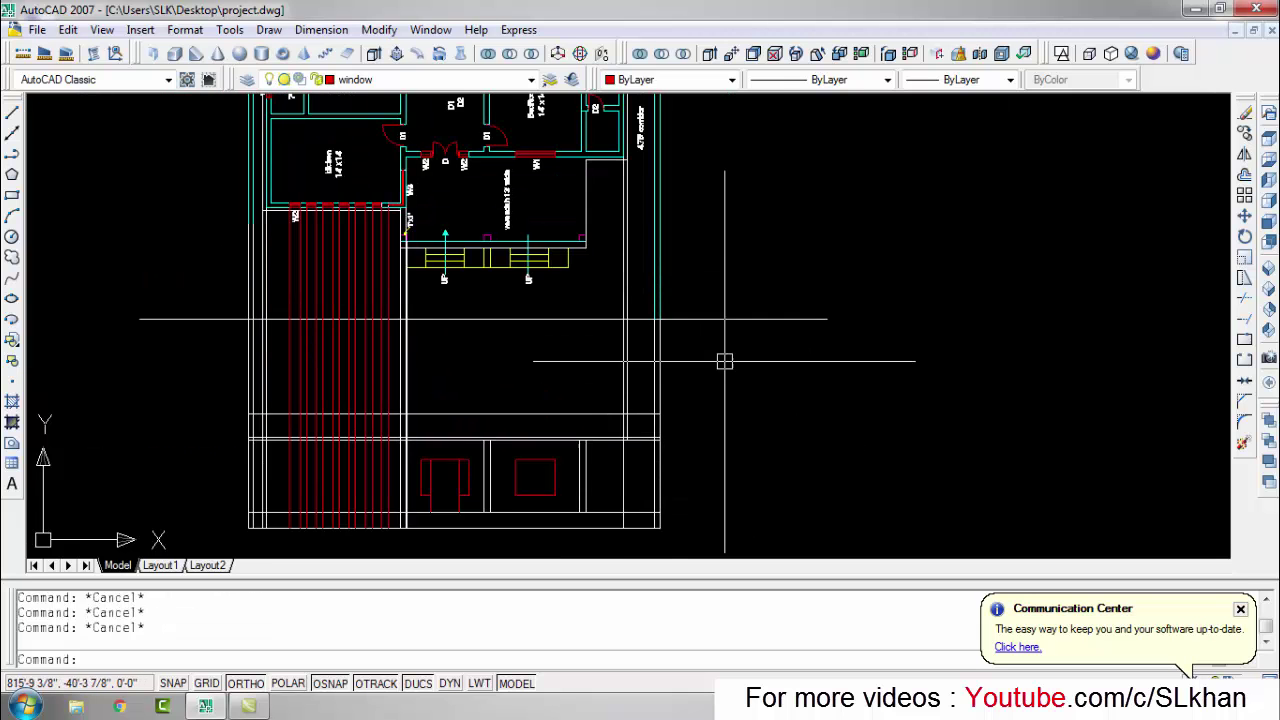
pyautogui.scroll(1, 629, 468)
pyautogui.scroll(2, 771, 186)
pyautogui.scroll(-4, 608, 266)
pyautogui.scroll(3, 606, 413)
pyautogui.write('tr')
pyautogui.press('Return')
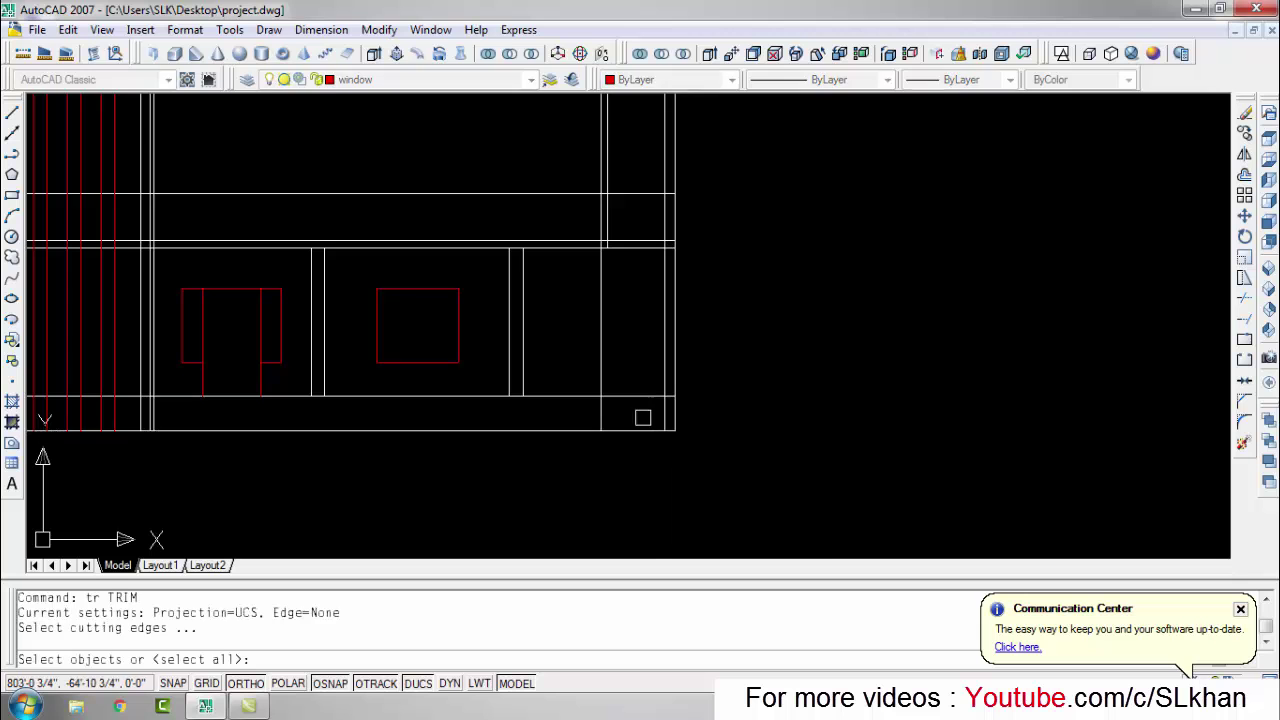
pyautogui.press('Return')
pyautogui.scroll(-3, 605, 413)
pyautogui.scroll(3, 575, 372)
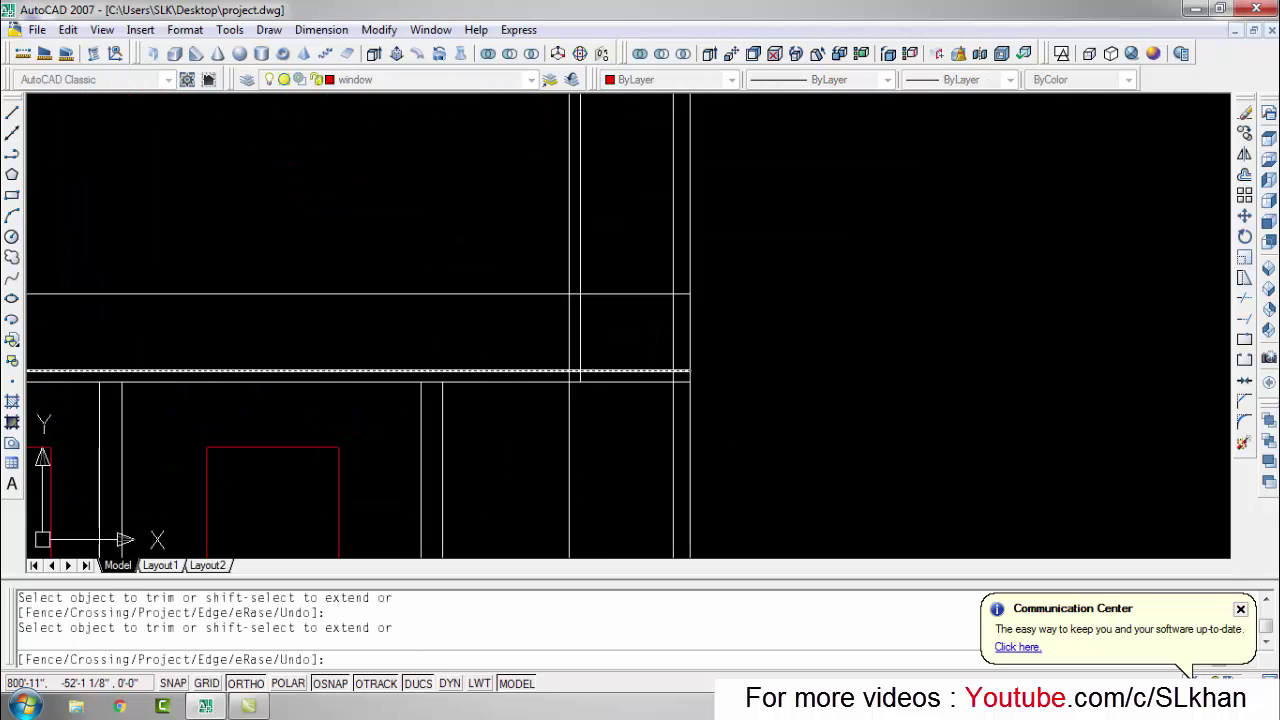
pyautogui.scroll(3, 590, 323)
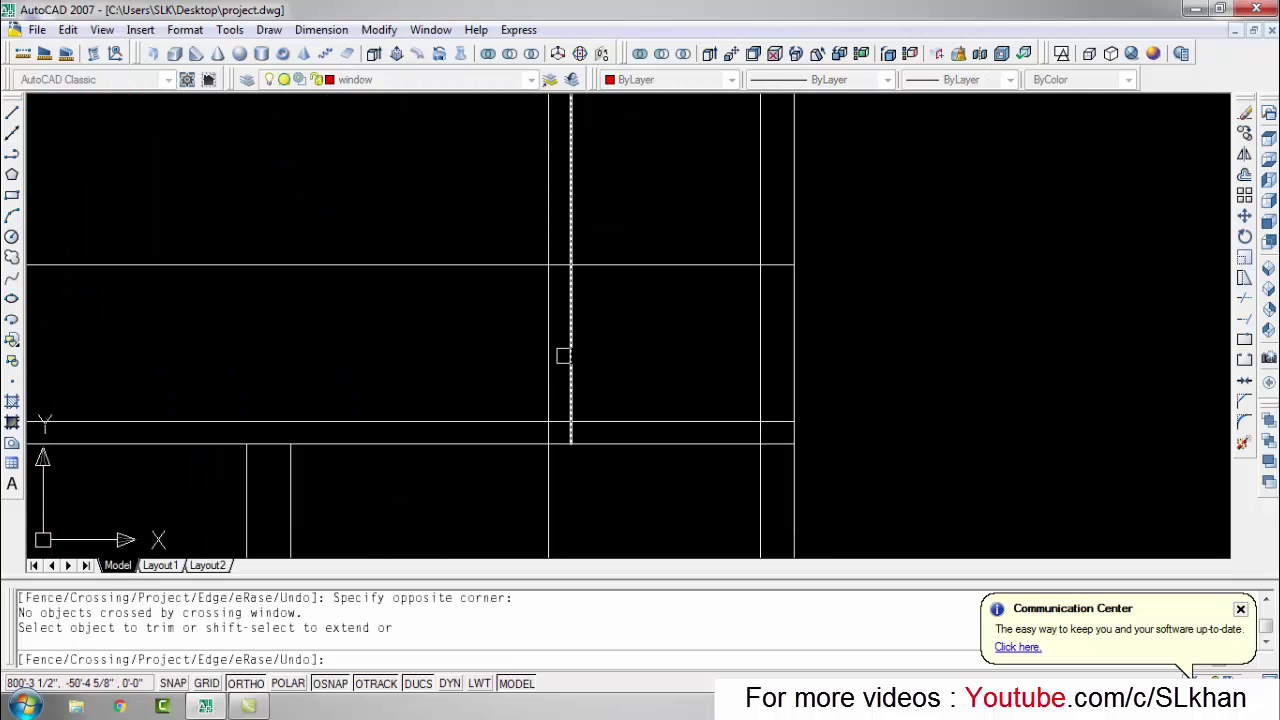
pyautogui.click(551, 347)
pyautogui.scroll(2, 540, 450)
pyautogui.press('Escape')
pyautogui.press('Escape')
# Step: Remove a leftover vertical line and bring the floor plan back into view
pyautogui.scroll(-2, 585, 301)
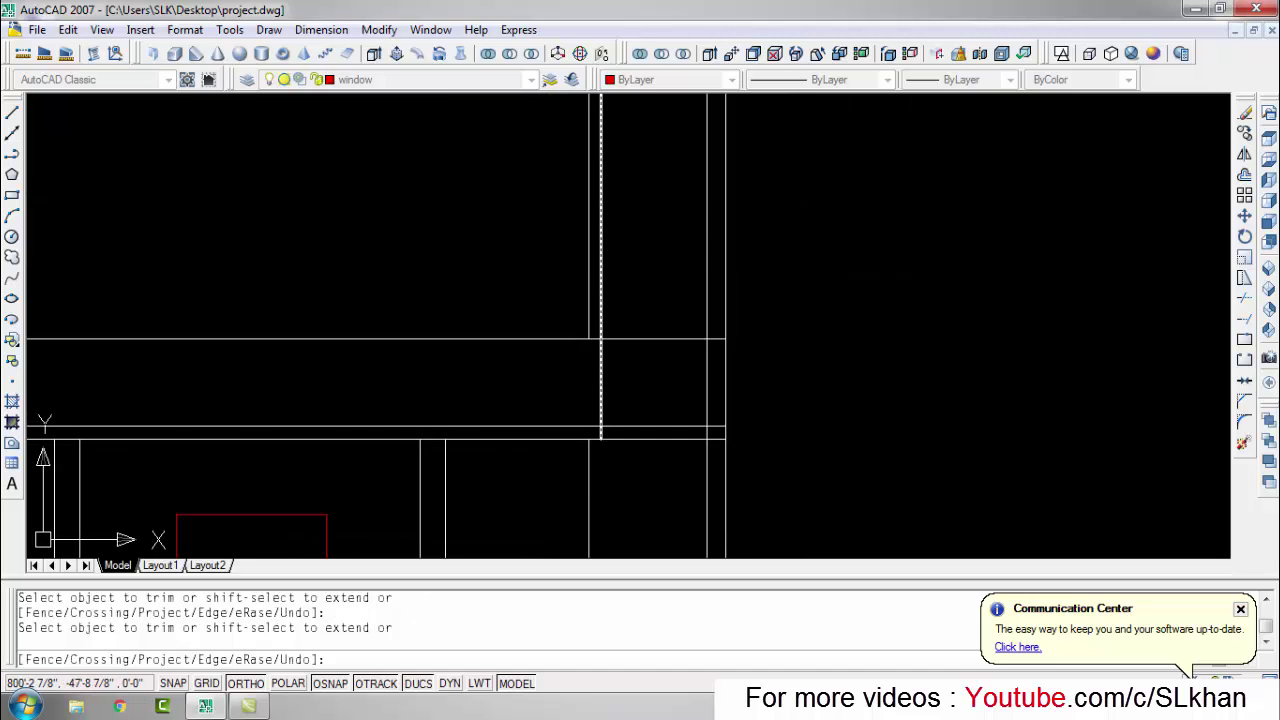
pyautogui.scroll(2, 585, 301)
pyautogui.click(587, 301)
pyautogui.write('er')
pyautogui.press('Return')
pyautogui.press('Return')
pyautogui.scroll(-2, 636, 292)
pyautogui.scroll(-2, 717, 414)
pyautogui.scroll(2, 717, 414)
pyautogui.scroll(-3, 717, 404)
pyautogui.scroll(3, 640, 300)
pyautogui.scroll(-3, 600, 400)
pyautogui.moveTo(604, 437); pyautogui.dragTo(604, 338, button='middle')
pyautogui.scroll(5, 605, 340)
pyautogui.scroll(-1, 640, 400)
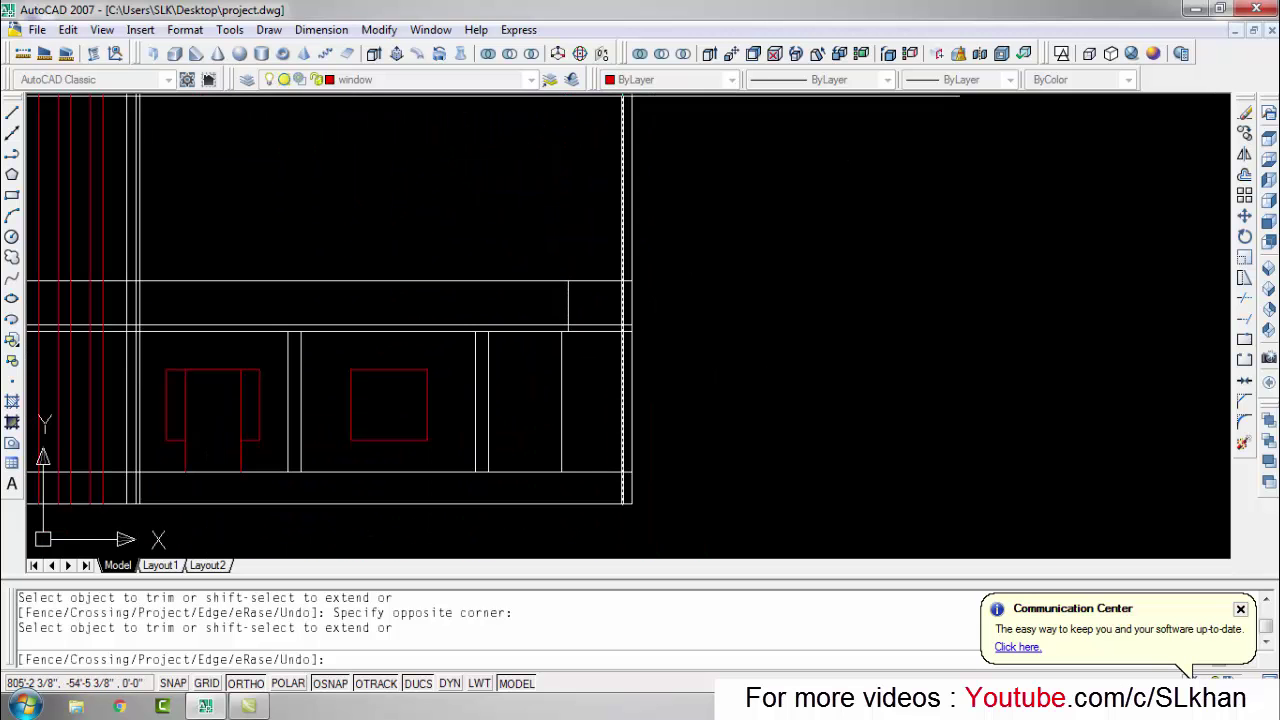
pyautogui.press('Escape')
pyautogui.press('Escape')
# Step: Draw the 9' side wall up from the bottom-right corner with its horizontal top line
pyautogui.write('l')
pyautogui.press('Return')
pyautogui.click(620, 473)
pyautogui.press('Escape')
pyautogui.press('Escape')
pyautogui.press('Return')
pyautogui.click(633, 473)
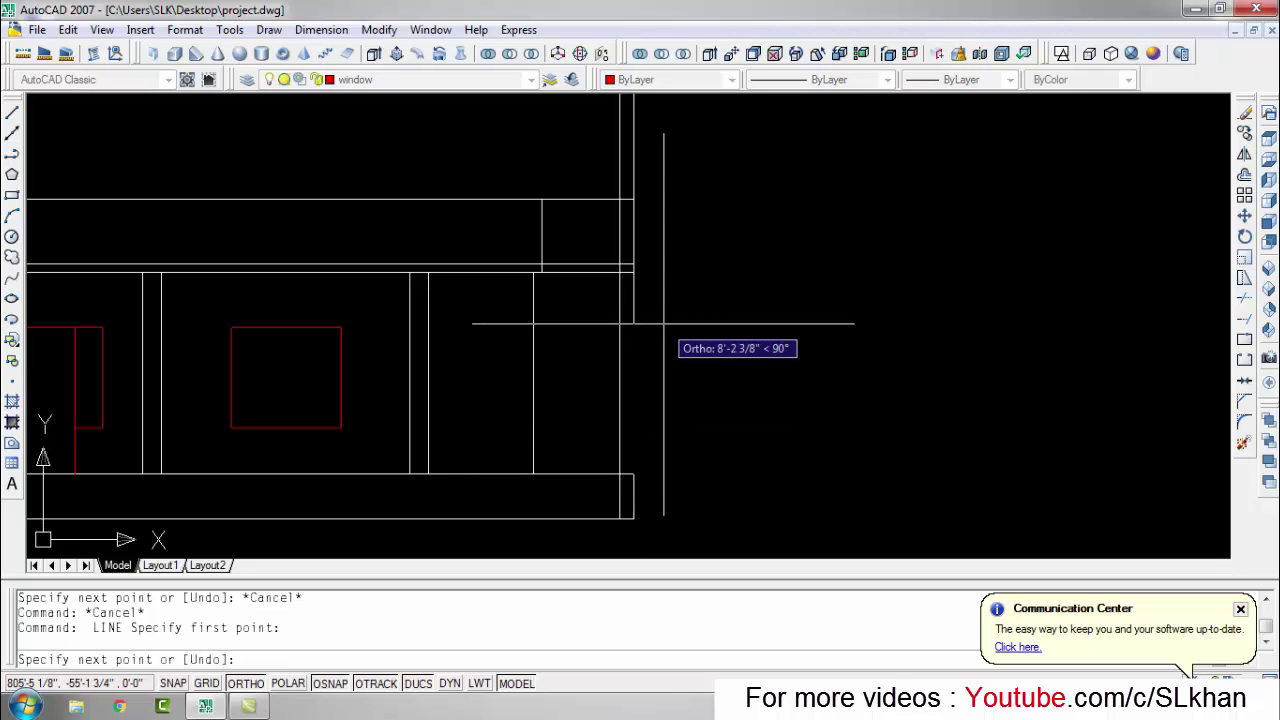
pyautogui.write("9'")
pyautogui.press('Return')
pyautogui.click(531, 309)
pyautogui.press('Escape')
pyautogui.press('Escape')
pyautogui.write('tr')
pyautogui.press('Return')
pyautogui.press('Return')
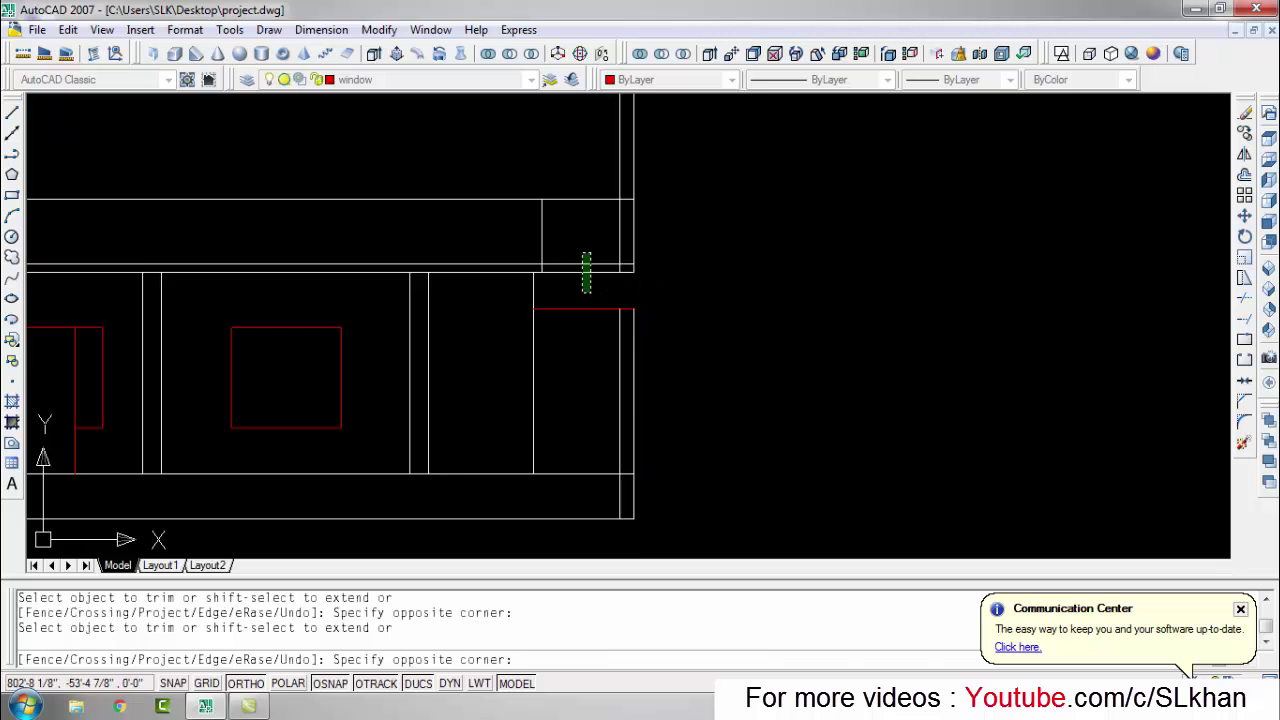
# Step: Erase the four stray vertical lines at the elevation's right end
pyautogui.click(660, 242)
pyautogui.moveTo(660, 242); pyautogui.dragTo(655, 306, button='middle')
pyautogui.press('Escape')
pyautogui.press('Escape')
pyautogui.click(671, 337)
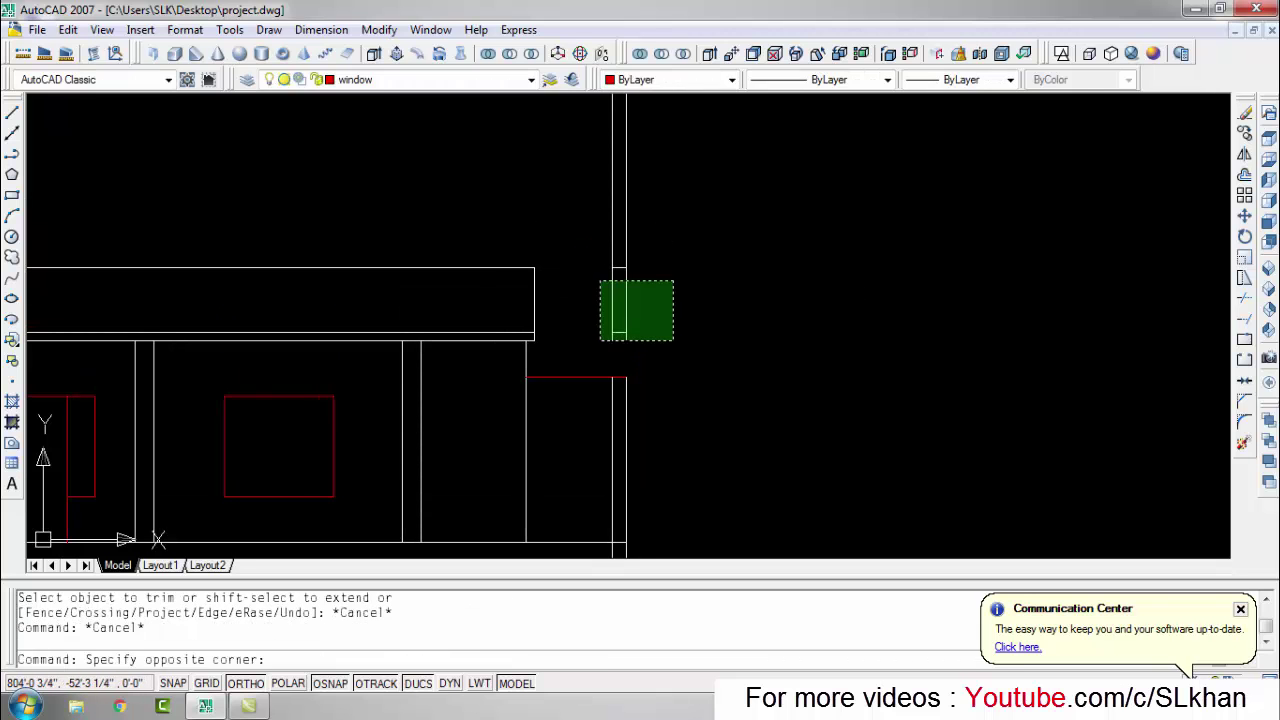
pyautogui.click(600, 277)
pyautogui.write('e')
pyautogui.press('Return')
pyautogui.press('Escape')
# Step: Match a white line's properties onto the red top line so it turns white
pyautogui.write('a')
pyautogui.press('Return')
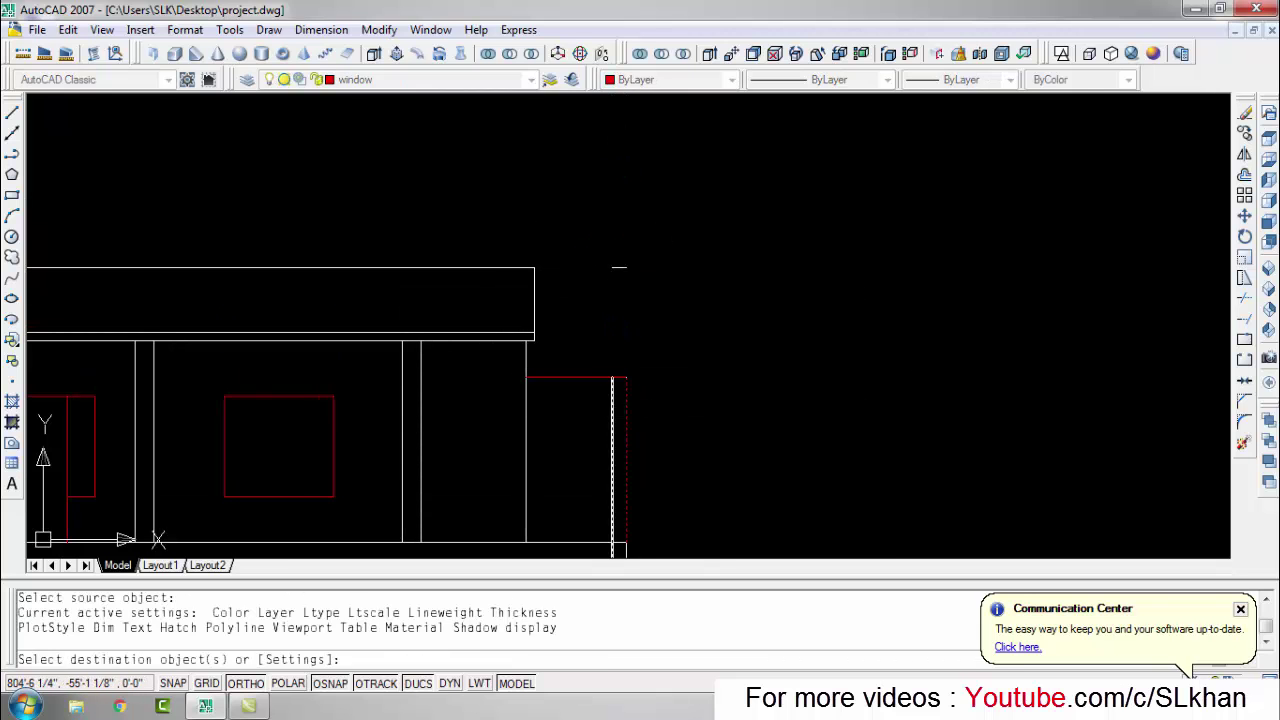
pyautogui.press('Escape')
pyautogui.press('Escape')
pyautogui.press('Escape')
pyautogui.press('Return')
pyautogui.click(589, 377)
pyautogui.scroll(-3, 704, 323)
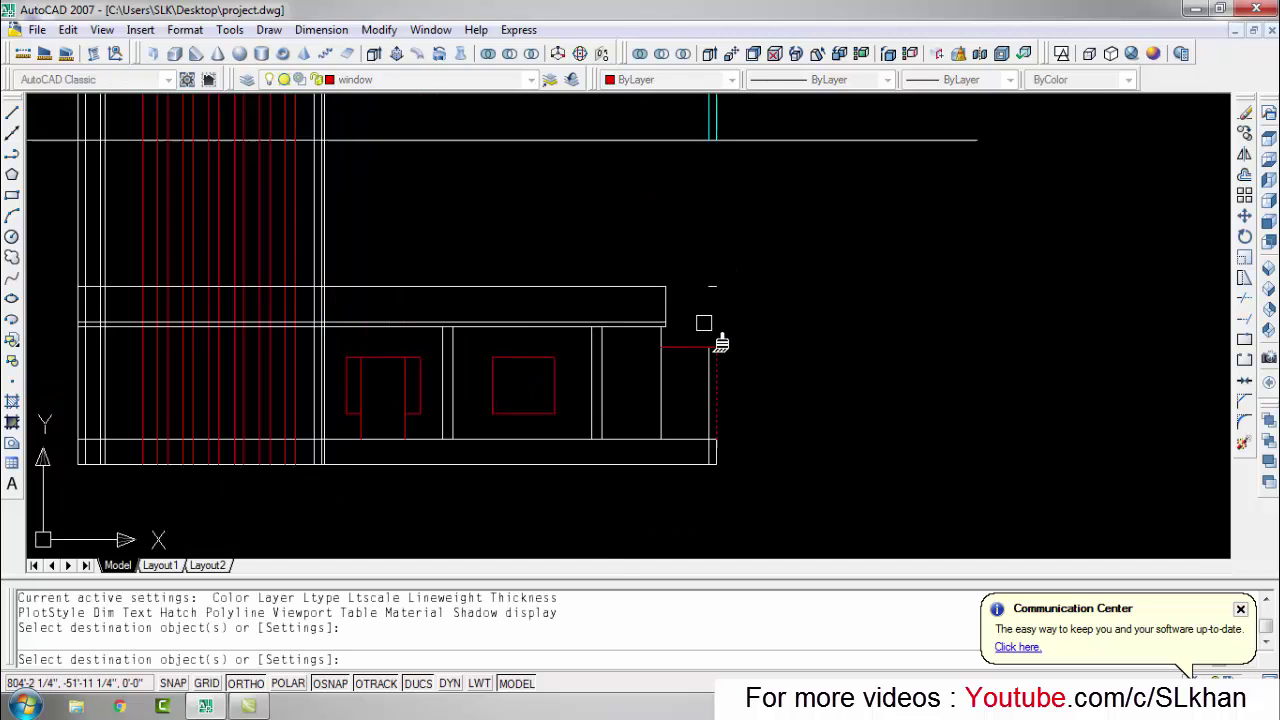
pyautogui.scroll(2, 704, 323)
pyautogui.press('Escape')
pyautogui.press('Escape')
pyautogui.press('Escape')
pyautogui.press('Return')
pyautogui.click(716, 380)
pyautogui.click(690, 357)
pyautogui.press('Escape')
pyautogui.press('Escape')
pyautogui.press('Escape')
# Step: Trim the overhanging lines around the small side block
pyautogui.scroll(2, 724, 515)
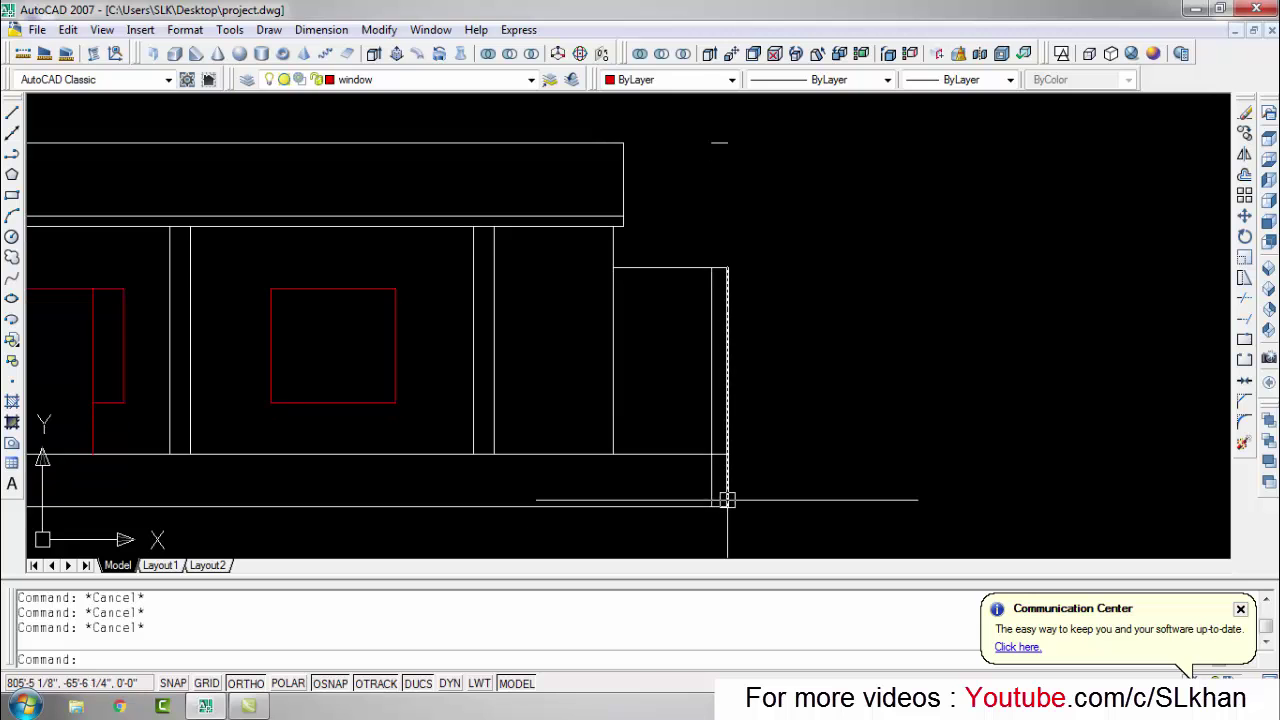
pyautogui.write('tr')
pyautogui.press('Return')
pyautogui.press('Return')
pyautogui.scroll(3, 726, 500)
pyautogui.scroll(-4, 749, 532)
pyautogui.click(749, 532)
pyautogui.moveTo(749, 532); pyautogui.dragTo(676, 497, button='middle')
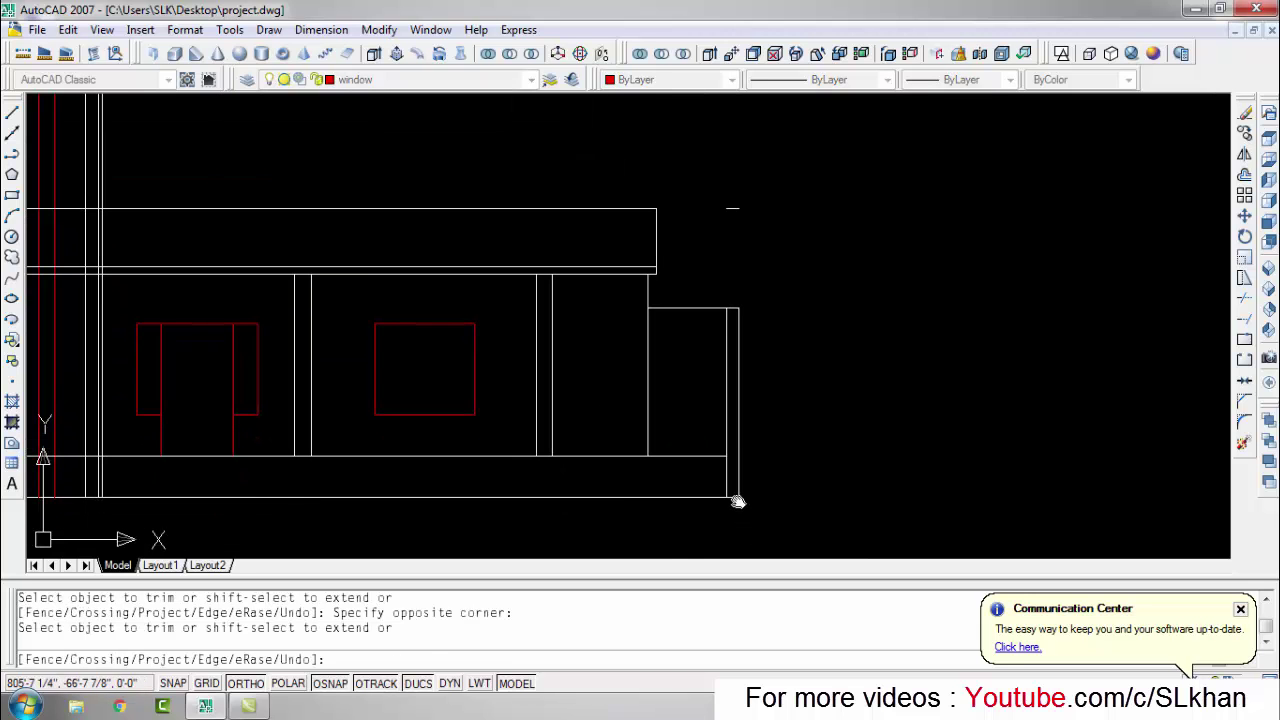
# Step: Trim the red projection lines on the elevation using crossing windows
pyautogui.press('Escape')
pyautogui.press('Escape')
pyautogui.press('Escape')
pyautogui.scroll(3, 600, 398)
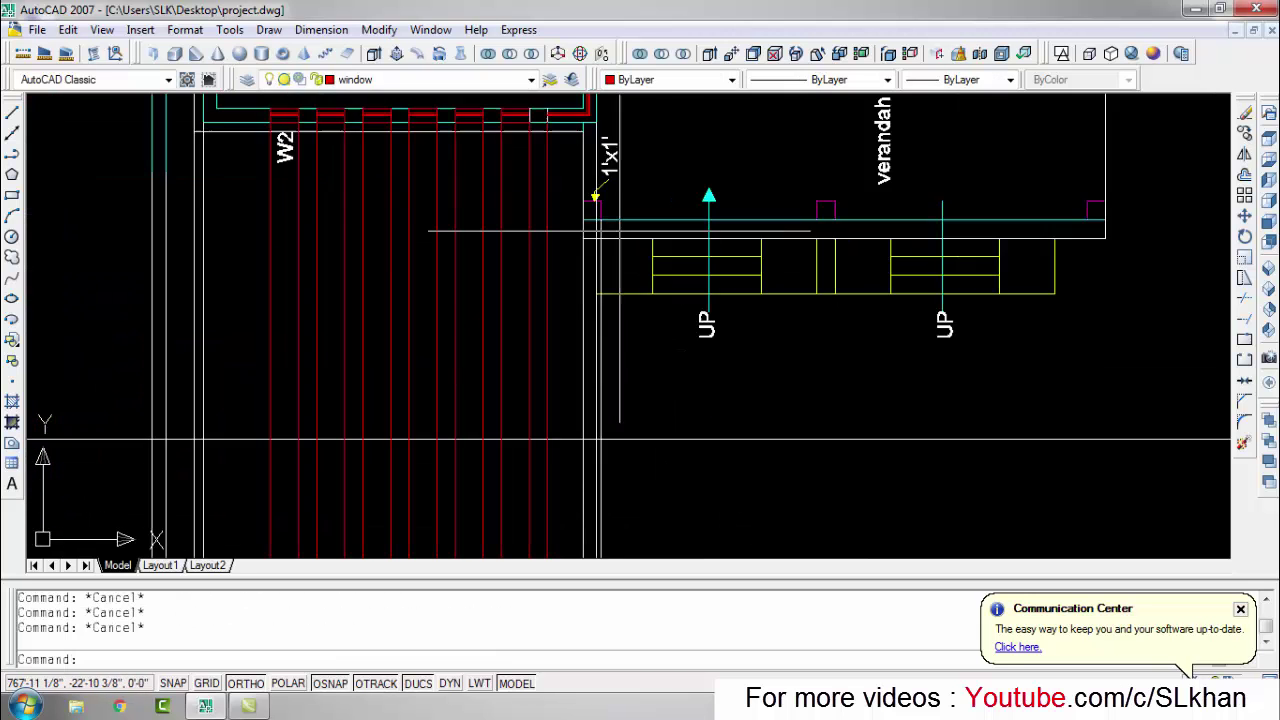
pyautogui.scroll(1, 600, 398)
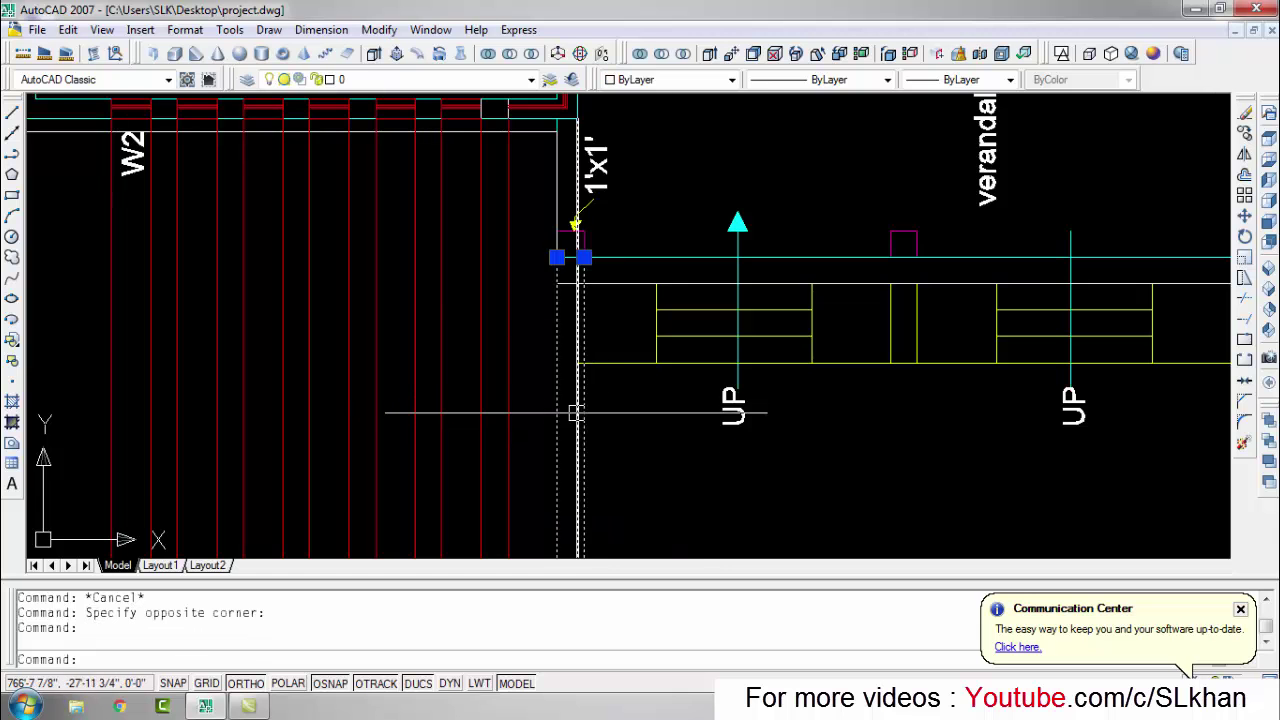
pyautogui.scroll(-2, 571, 414)
pyautogui.moveTo(540, 300); pyautogui.dragTo(540, 200, button='middle')
pyautogui.scroll(3, 527, 204)
pyautogui.scroll(2, 527, 204)
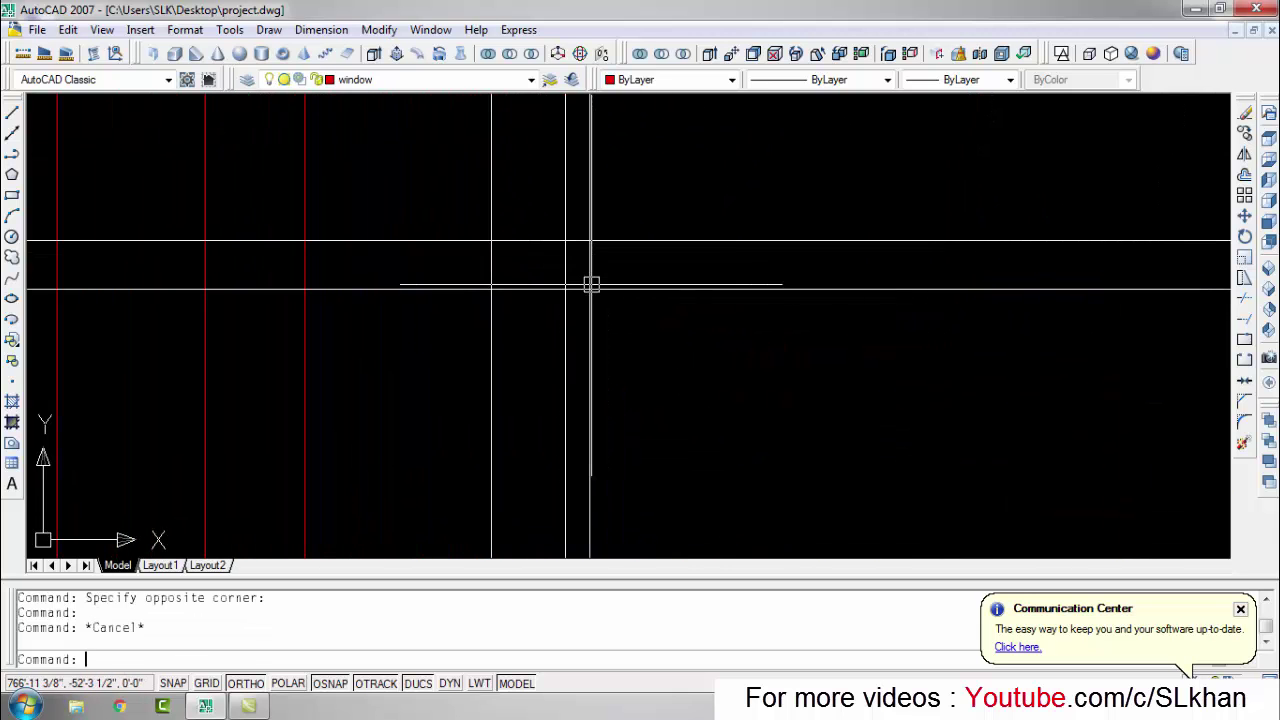
pyautogui.write('tr')
pyautogui.press('Return')
pyautogui.press('Return')
pyautogui.scroll(-3, 565, 290)
pyautogui.scroll(-1, 565, 290)
pyautogui.moveTo(565, 400); pyautogui.dragTo(565, 215, button='middle')
pyautogui.click(430, 449)
pyautogui.moveTo(500, 300); pyautogui.dragTo(500, 480, button='middle')
pyautogui.scroll(2, 520, 300)
pyautogui.press('Escape')
pyautogui.press('Escape')
pyautogui.scroll(2, 510, 280)
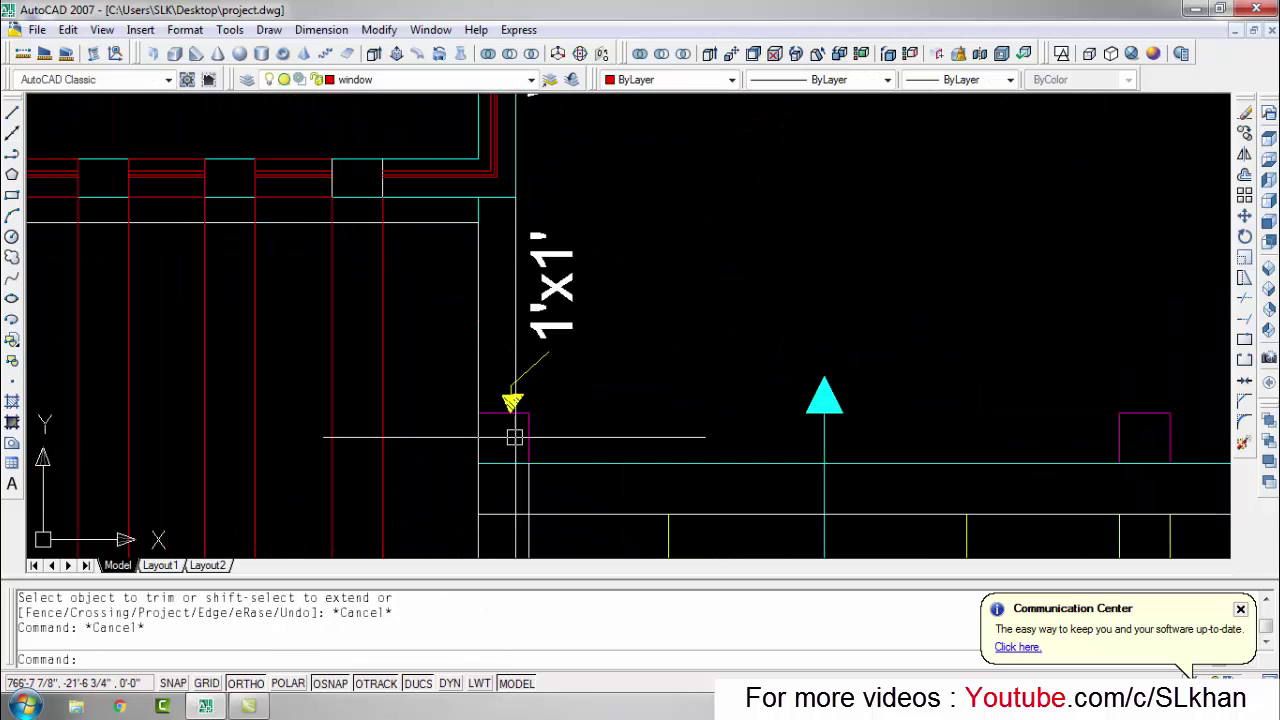
# Step: Erase a stray projection line in the plan
pyautogui.click(512, 280)
pyautogui.scroll(-3, 474, 325)
pyautogui.write('e')
pyautogui.press('Return')
pyautogui.scroll(2, 495, 480)
pyautogui.press('Escape')
pyautogui.press('Escape')
pyautogui.scroll(-1, 549, 446)
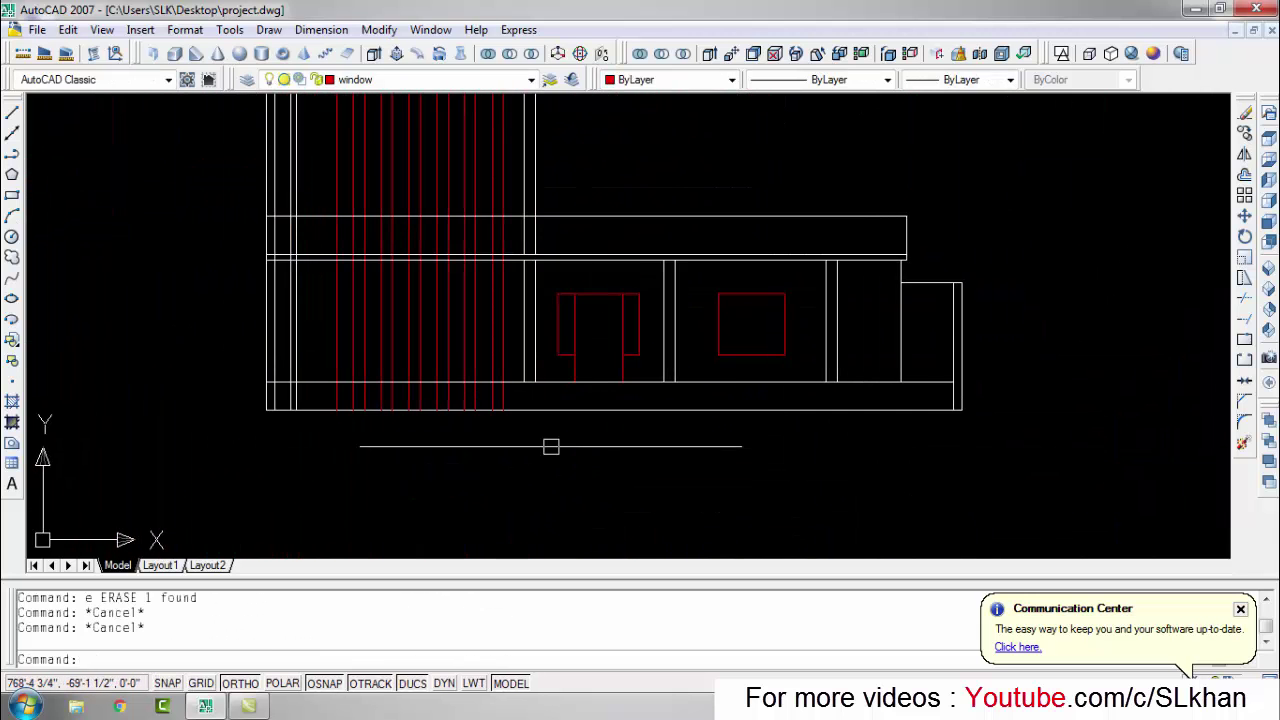
pyautogui.press('Escape')
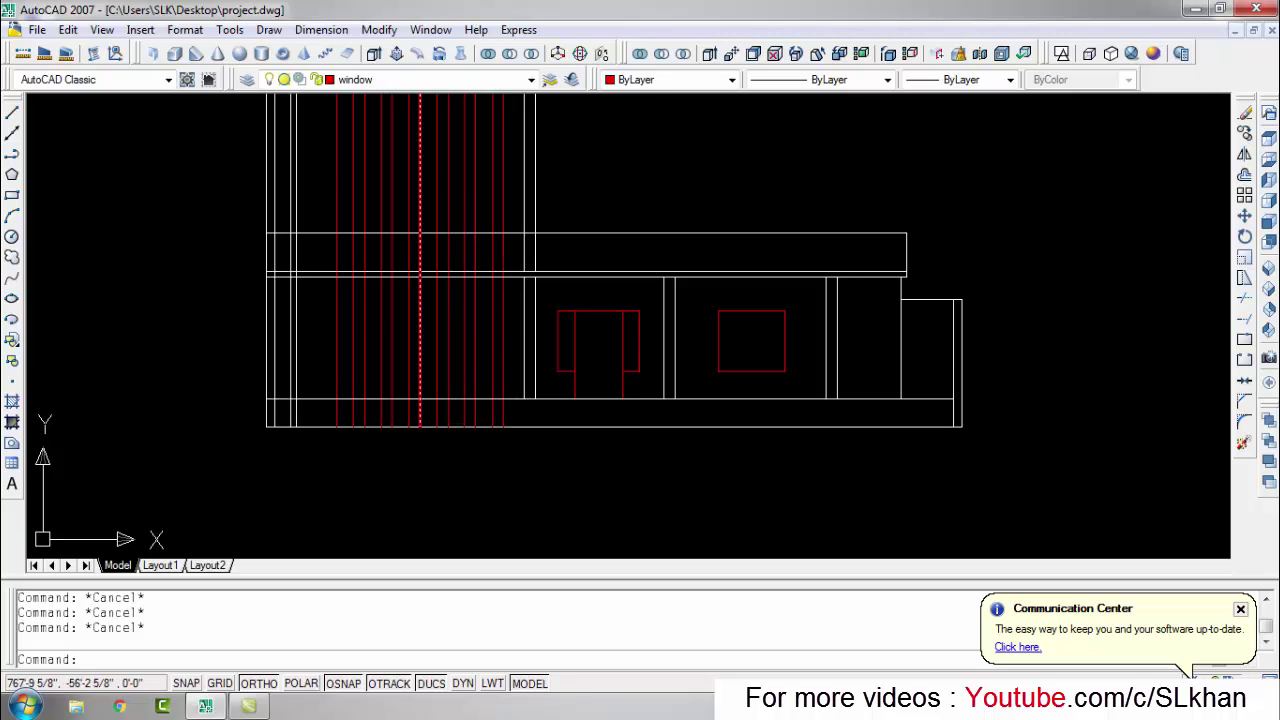
# Step: Draw a red line across the elevation at the window head level
pyautogui.write('l')
pyautogui.press('Return')
pyautogui.scroll(2, 598, 333)
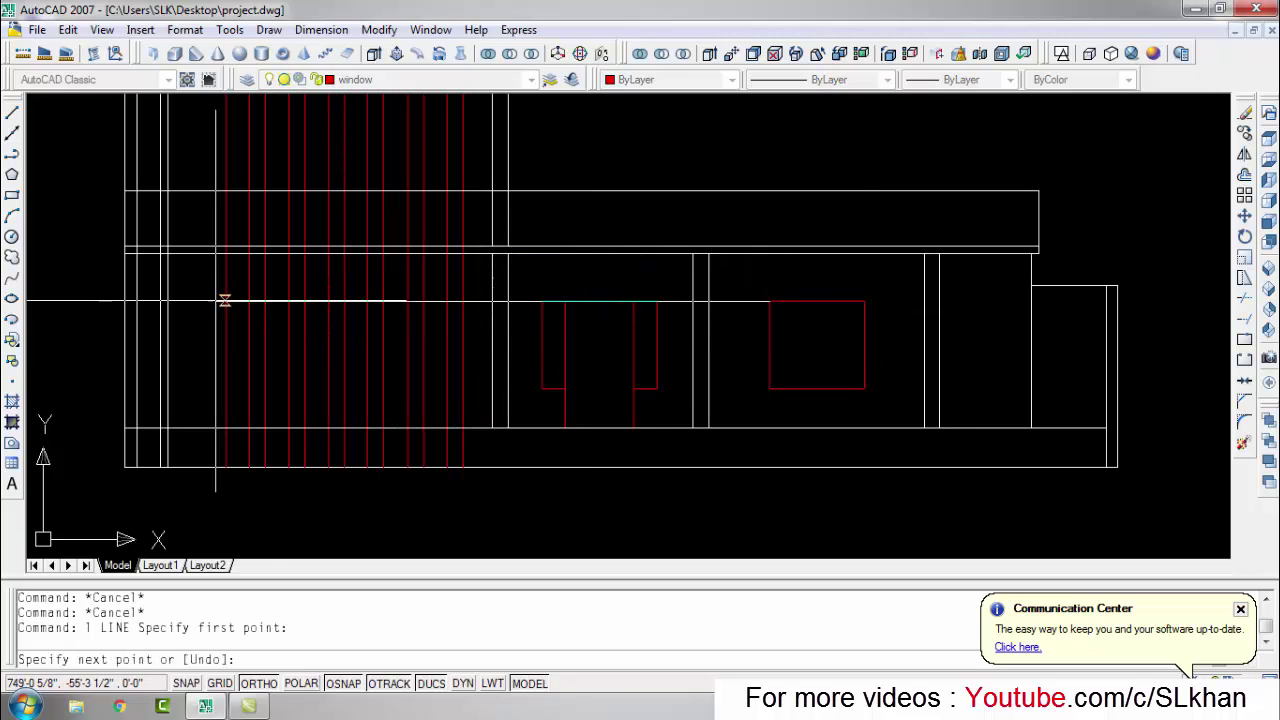
pyautogui.click(225, 300)
pyautogui.press('Return')
# Step: Trim the red projection lines below the window band using the red line as cutting edge
pyautogui.press('Return')
pyautogui.click(769, 388)
pyautogui.press('Escape')
pyautogui.press('Escape')
pyautogui.write('tr')
pyautogui.press('Return')
pyautogui.click(463, 408)
pyautogui.press('Return')
pyautogui.press('Escape')
pyautogui.press('Escape')
# Step: Erase the red lines above the window band and the short ones below it
pyautogui.press('Return')
pyautogui.press('Return')
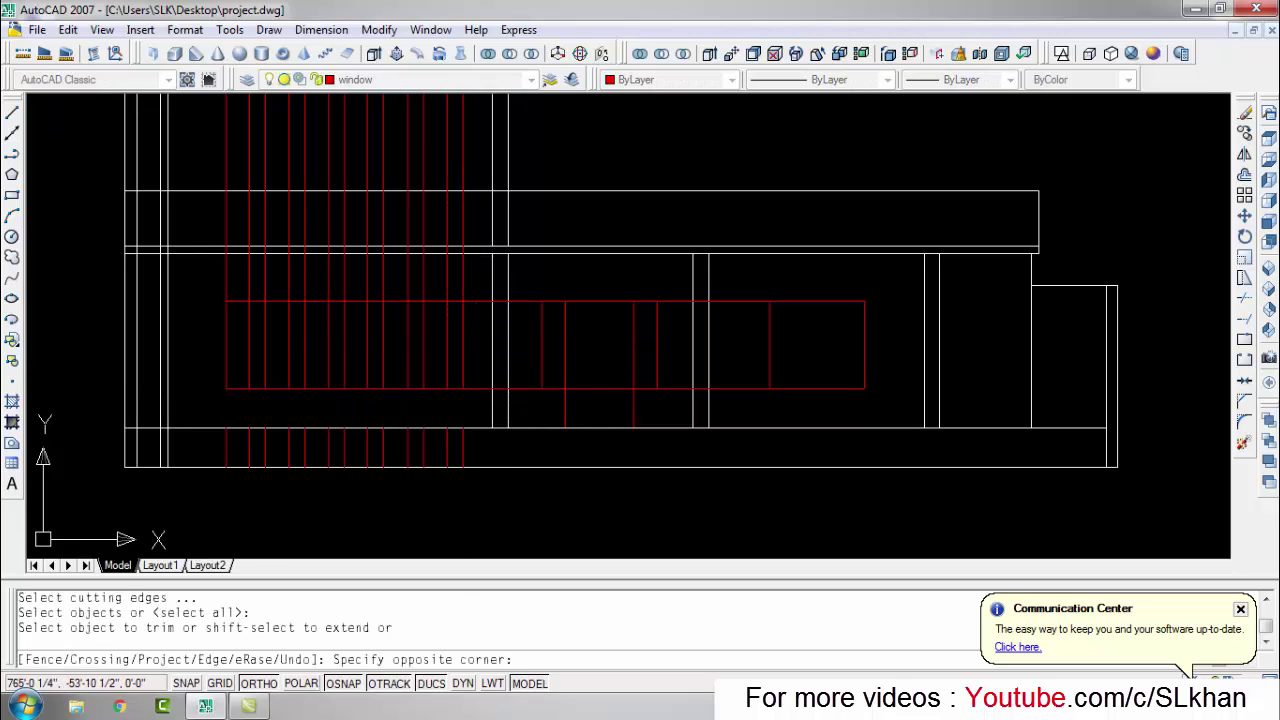
pyautogui.click(218, 284)
pyautogui.press('Escape')
pyautogui.press('Escape')
pyautogui.moveTo(475, 129); pyautogui.dragTo(480, 221, button='middle')
pyautogui.click(200, 242)
pyautogui.write('e')
pyautogui.press('Return')
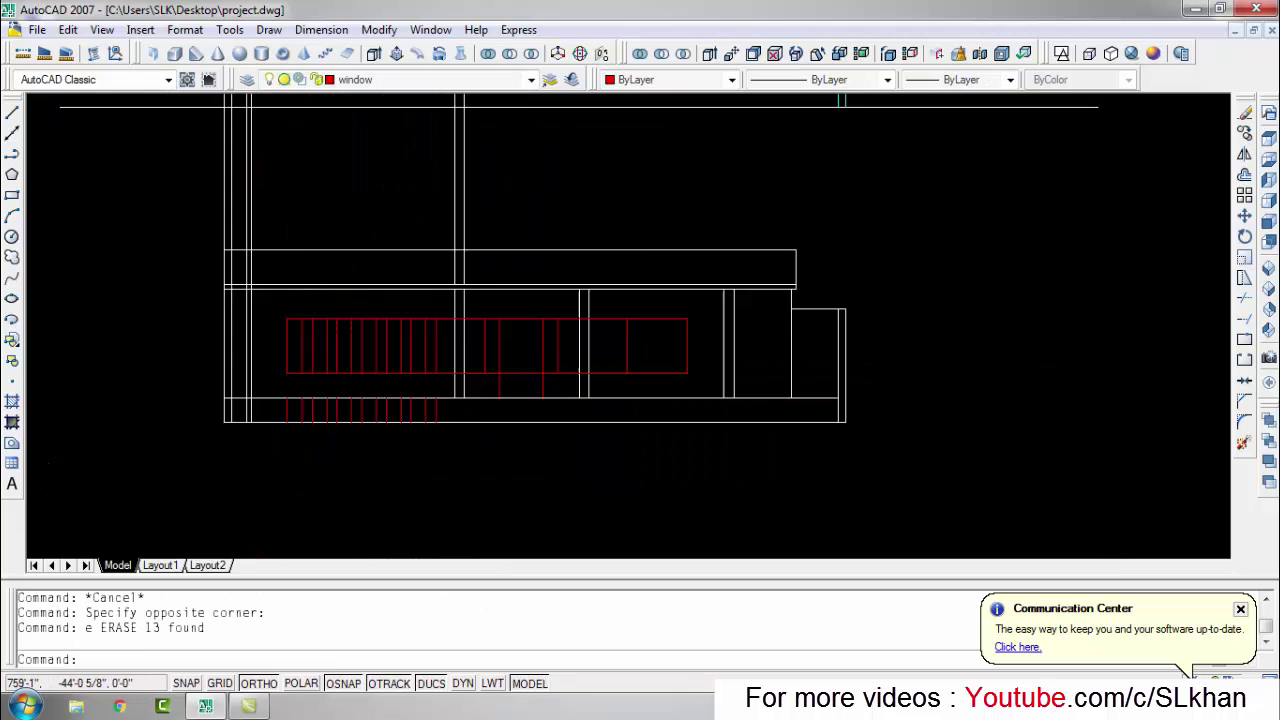
pyautogui.click(134, 377)
pyautogui.write('e')
# Step: Trim the red segments between the window openings with all lines as cutting edges
pyautogui.press('Return')
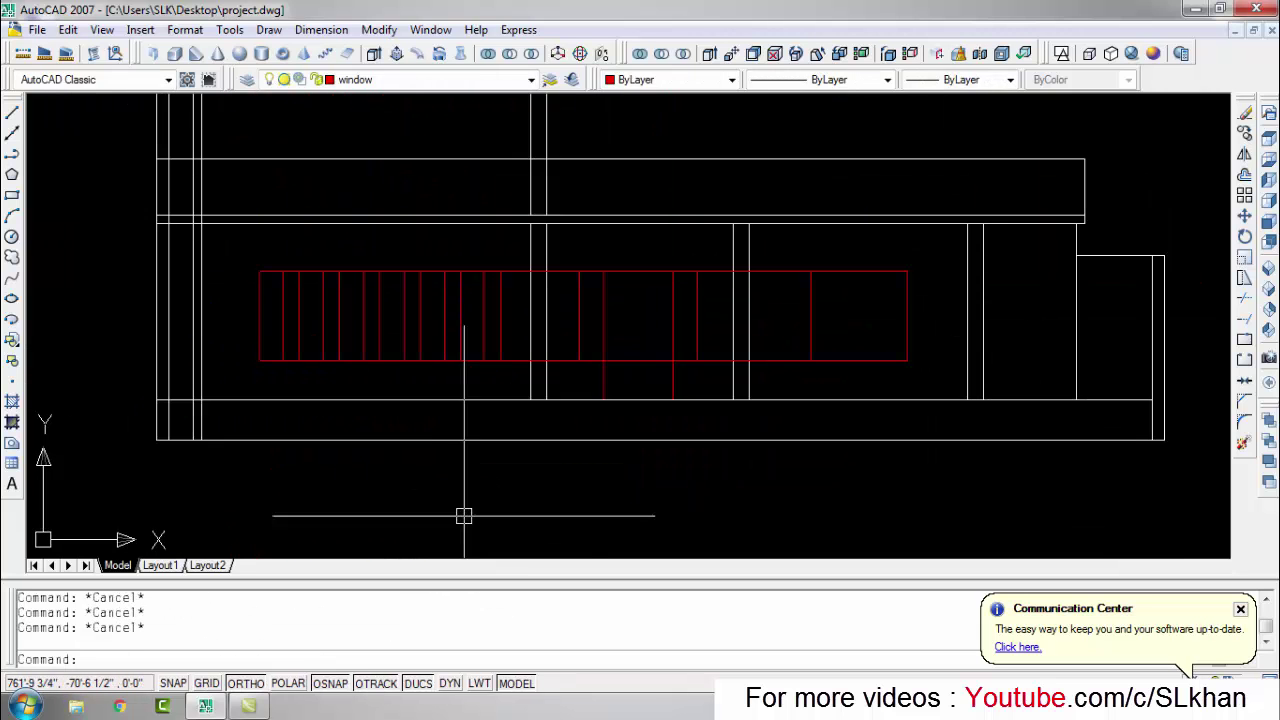
pyautogui.scroll(1, 340, 474)
pyautogui.scroll(1, 306, 466)
pyautogui.write('tr')
pyautogui.press('Return')
pyautogui.press('Return')
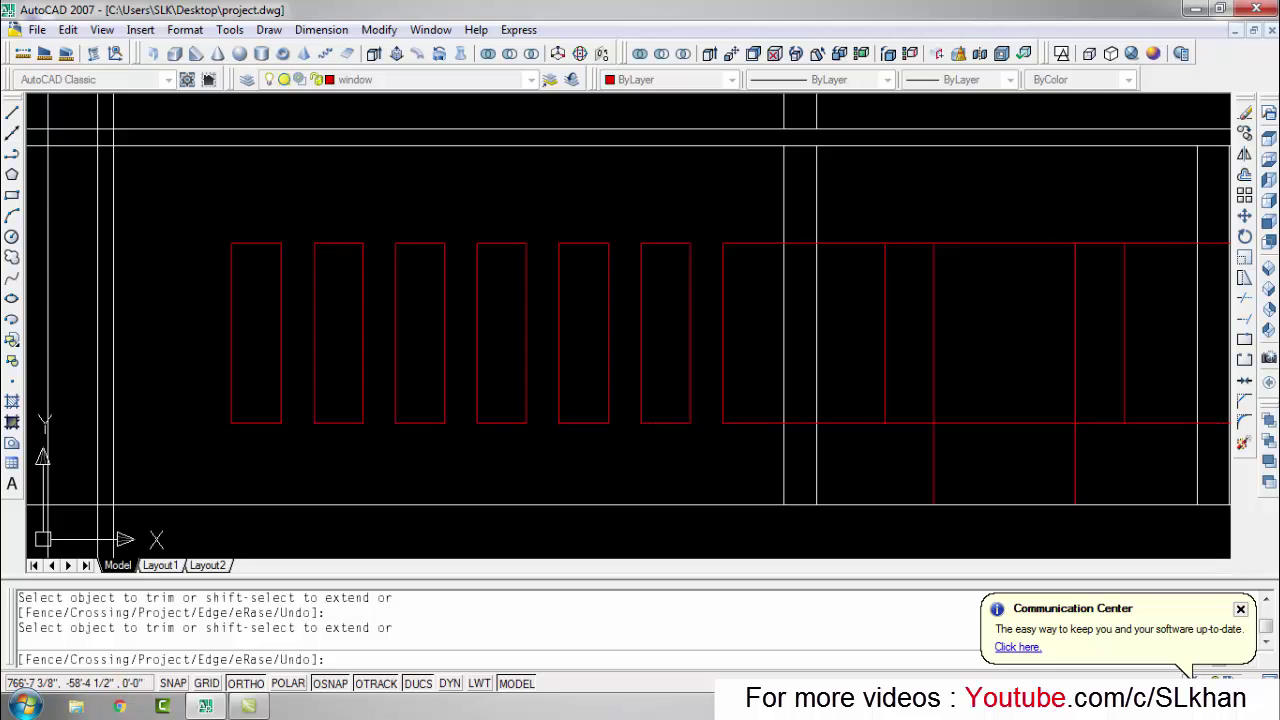
pyautogui.scroll(-3, 821, 328)
pyautogui.scroll(4, 649, 305)
pyautogui.press('Escape')
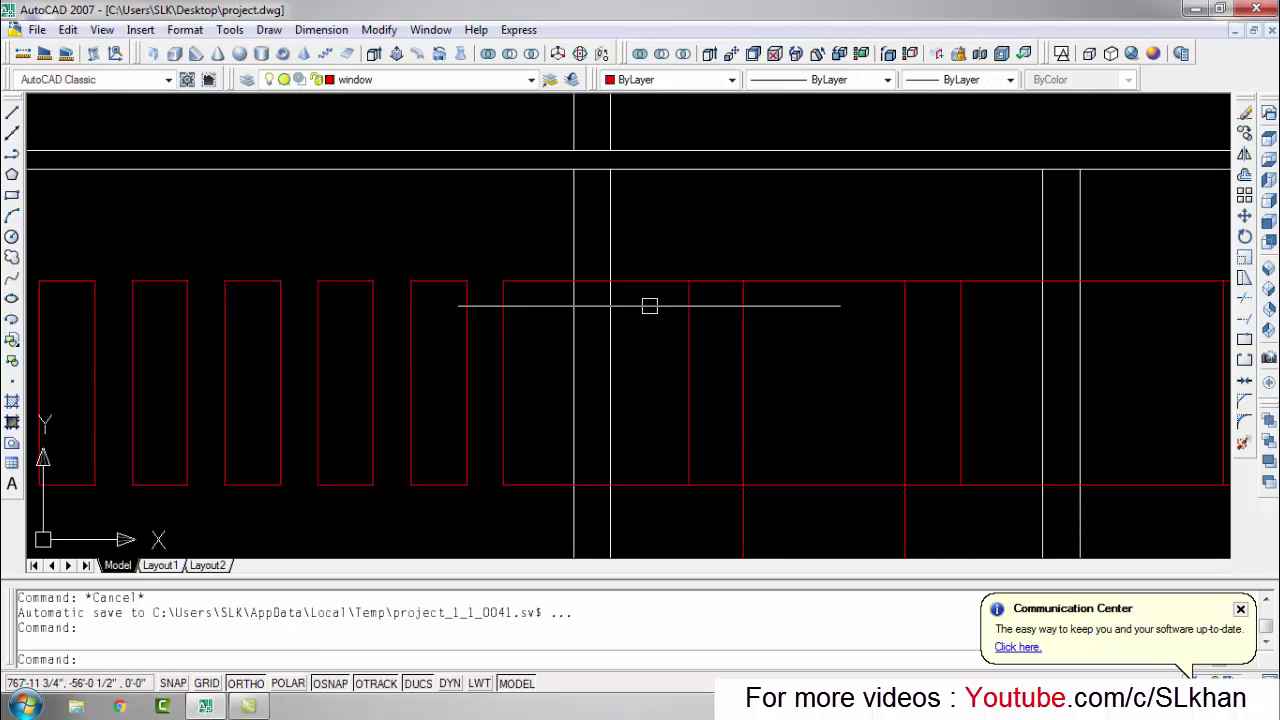
pyautogui.write('tr')
pyautogui.press('Return')
pyautogui.press('Return')
pyautogui.click(637, 282)
pyautogui.click(592, 282)
pyautogui.press('Escape')
pyautogui.press('Return')
pyautogui.press('Return')
# Step: Erase the two leftover bottom red lines
pyautogui.click(660, 485)
pyautogui.press('Escape')
pyautogui.click(800, 485)
pyautogui.write('e')
pyautogui.press('Return')
pyautogui.scroll(-2, 803, 288)
pyautogui.press('Escape')
pyautogui.press('Escape')
pyautogui.scroll(-2, 440, 311)
pyautogui.press('Escape')
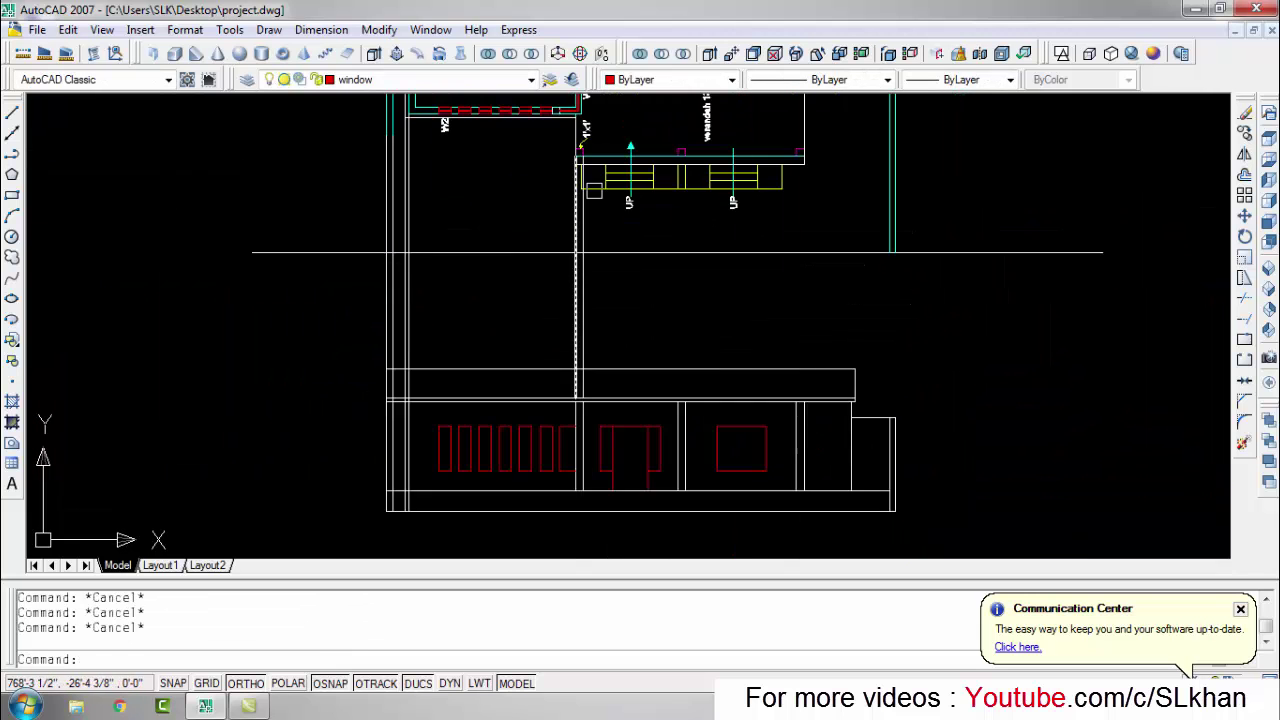
# Step: Save project.dwg
pyautogui.scroll(5, 594, 190)
pyautogui.moveTo(542, 311); pyautogui.dragTo(438, 137, button='middle')
pyautogui.scroll(4, 438, 137)
pyautogui.moveTo(500, 250)
pyautogui.mouseDown(button='middle')
pyautogui.moveTo(614, 443)
pyautogui.moveTo(443, 291)
pyautogui.moveTo(428, 294)
pyautogui.mouseUp(button='middle')
pyautogui.scroll(-4, 614, 443)
pyautogui.scroll(2, 499, 474)
pyautogui.click(643, 437)
pyautogui.hotkey('ctrl', 's')
pyautogui.press('Escape')
pyautogui.press('Escape')
# Step: Select the plan's vertical wall line as the cutting edge
pyautogui.scroll(-4, 643, 434)
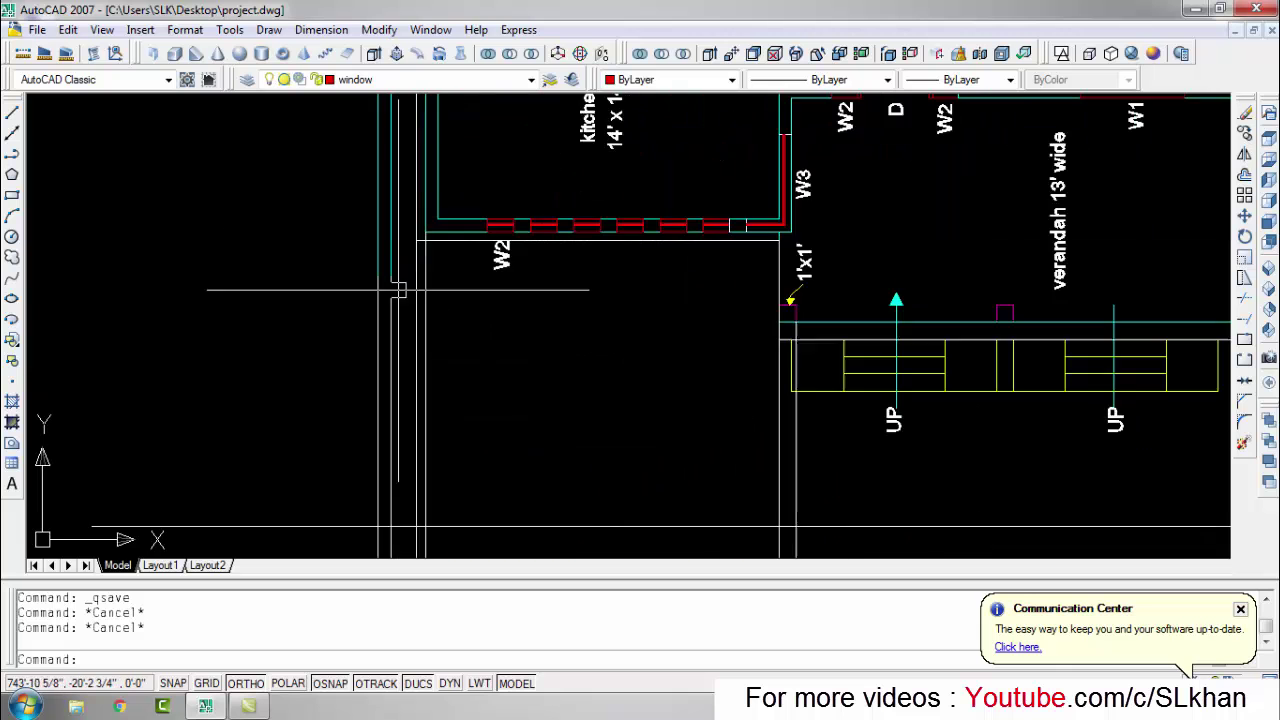
pyautogui.scroll(-4, 428, 294)
pyautogui.scroll(5, 1085, 356)
pyautogui.scroll(2, 337, 449)
pyautogui.moveTo(337, 449); pyautogui.dragTo(337, 466, button='middle')
pyautogui.scroll(-5, 342, 346)
pyautogui.scroll(3, 342, 346)
pyautogui.scroll(2, 340, 290)
pyautogui.click(346, 277)
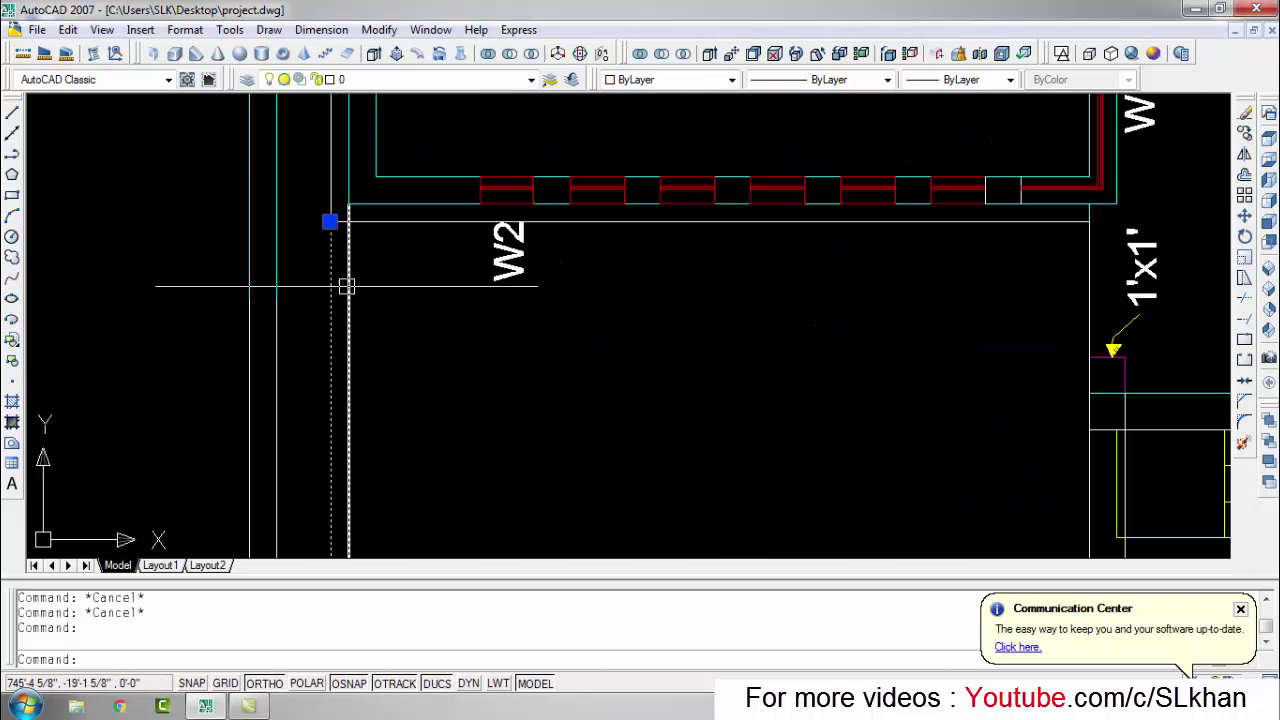
# Step: Trim the lower part of the wall projection line with a crossing window
pyautogui.scroll(-3, 386, 337)
pyautogui.scroll(-1, 392, 362)
pyautogui.scroll(3, 392, 362)
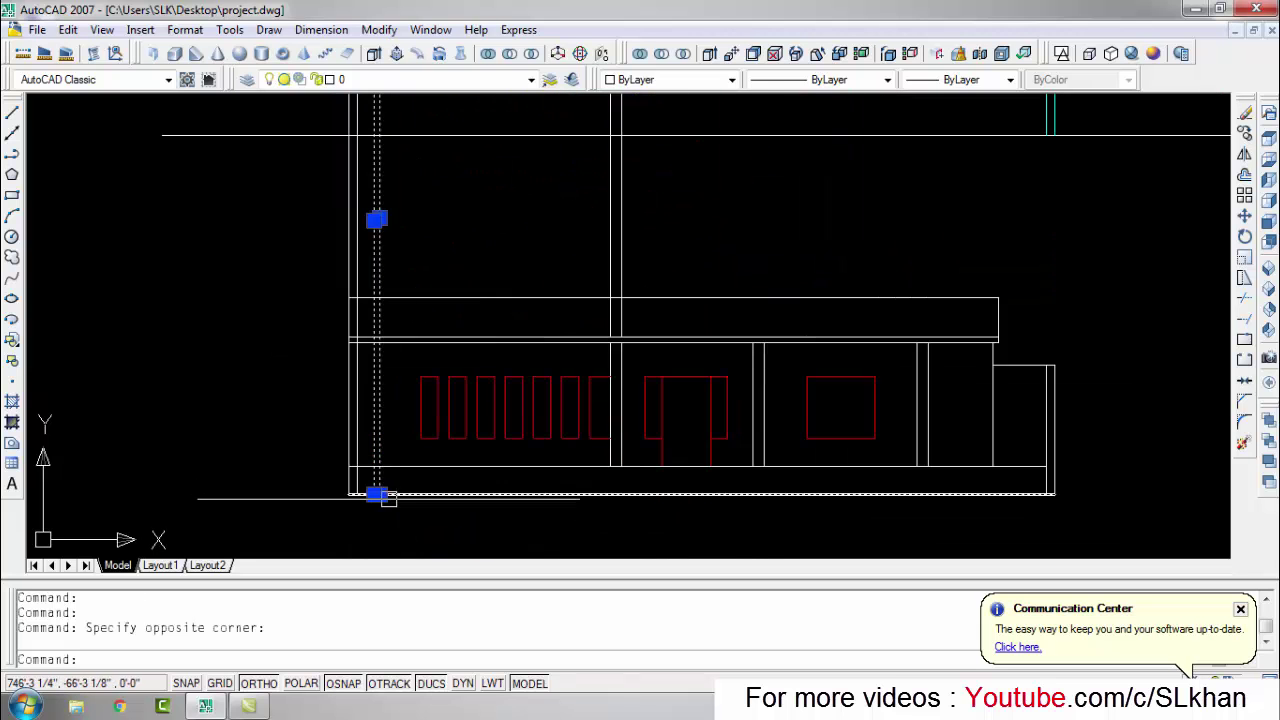
pyautogui.scroll(2, 349, 277)
pyautogui.write('tr')
pyautogui.press('Return')
pyautogui.scroll(2, 360, 300)
pyautogui.press('Return')
pyautogui.press('Return')
pyautogui.click(396, 262)
pyautogui.click(360, 282)
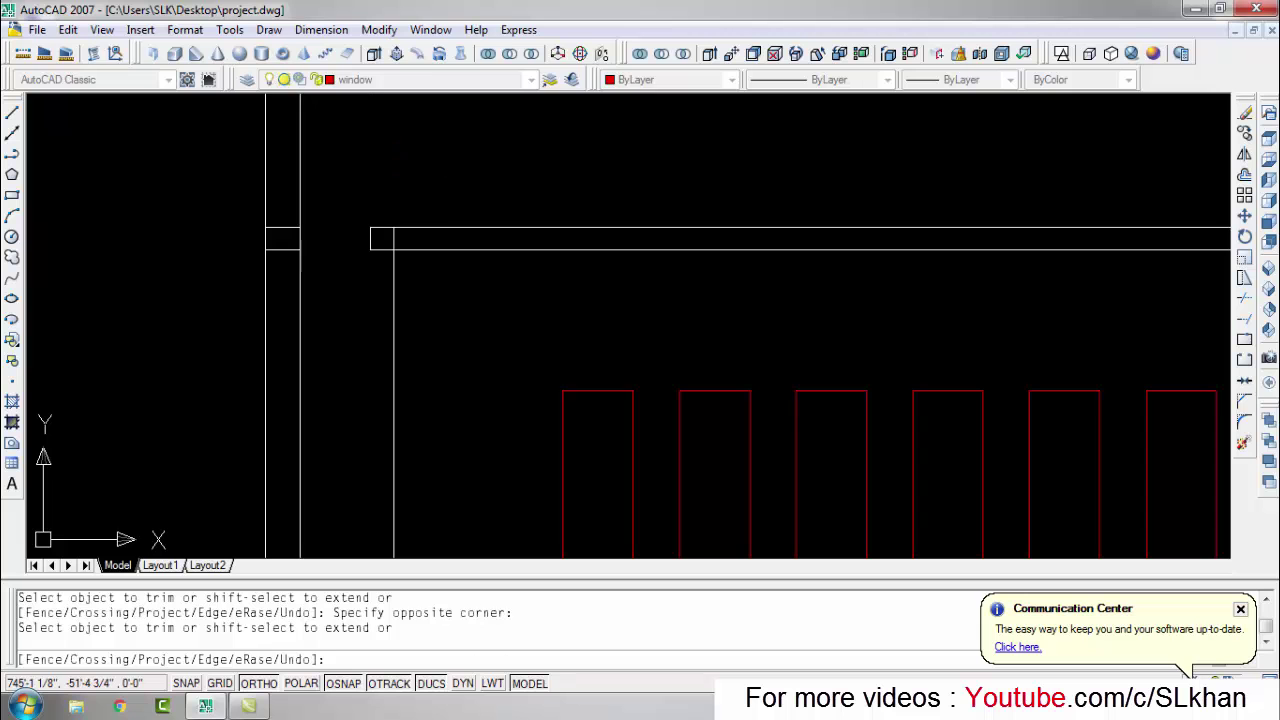
# Step: Shift the elevation higher in view and abandon a line started at window head height
pyautogui.scroll(-2, 360, 179)
pyautogui.scroll(2, 360, 520)
pyautogui.moveTo(360, 520); pyautogui.dragTo(358, 510, button='middle')
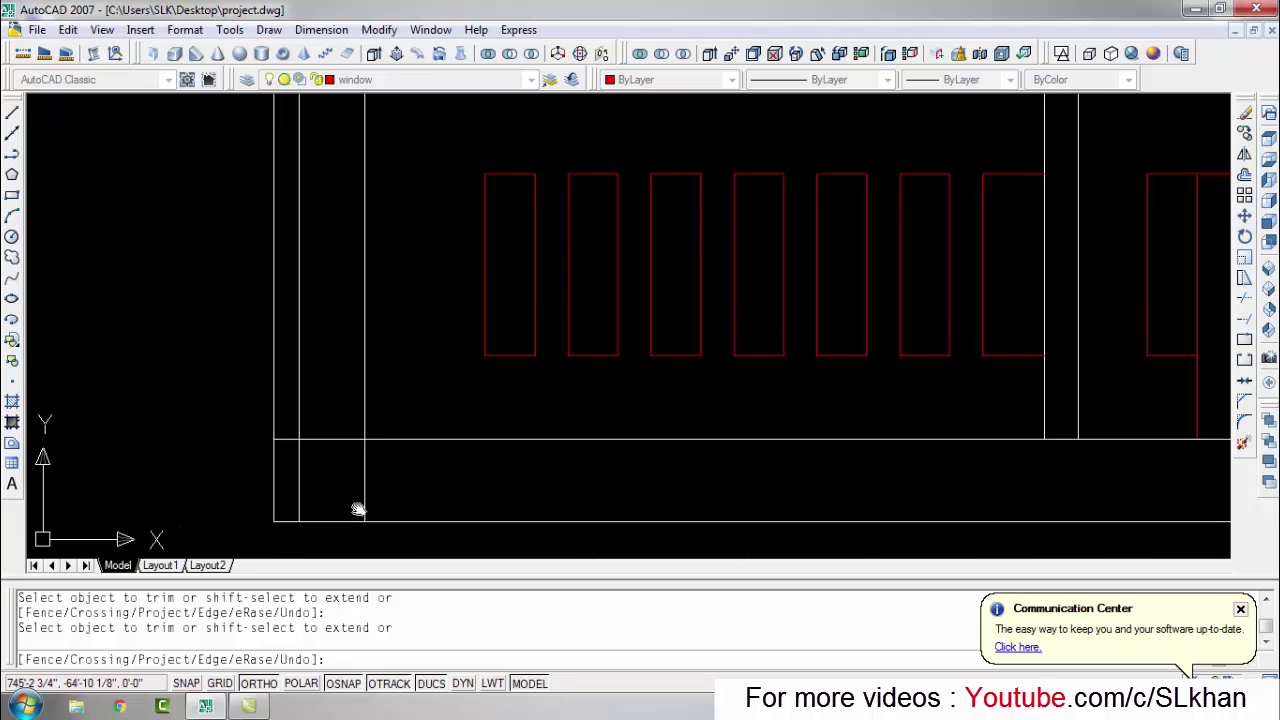
pyautogui.press('Escape')
pyautogui.scroll(-3, 366, 357)
pyautogui.press('Escape')
pyautogui.write('l')
pyautogui.press('Return')
pyautogui.click(298, 370)
pyautogui.scroll(2, 298, 370)
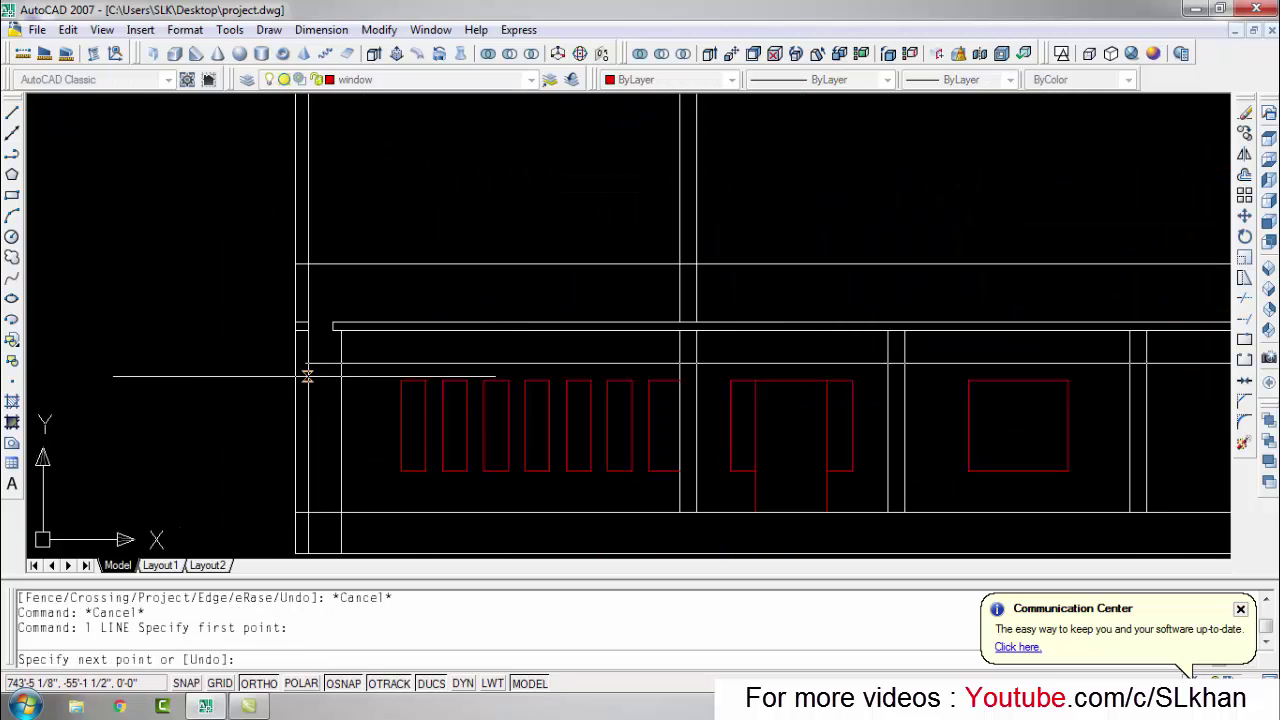
pyautogui.press('Escape')
pyautogui.press('Escape')
pyautogui.scroll(2, 400, 380)
# Step: Match a red line's properties to the white line so it turns white
pyautogui.write('tr')
pyautogui.press('Return')
pyautogui.press('Return')
pyautogui.click(229, 340)
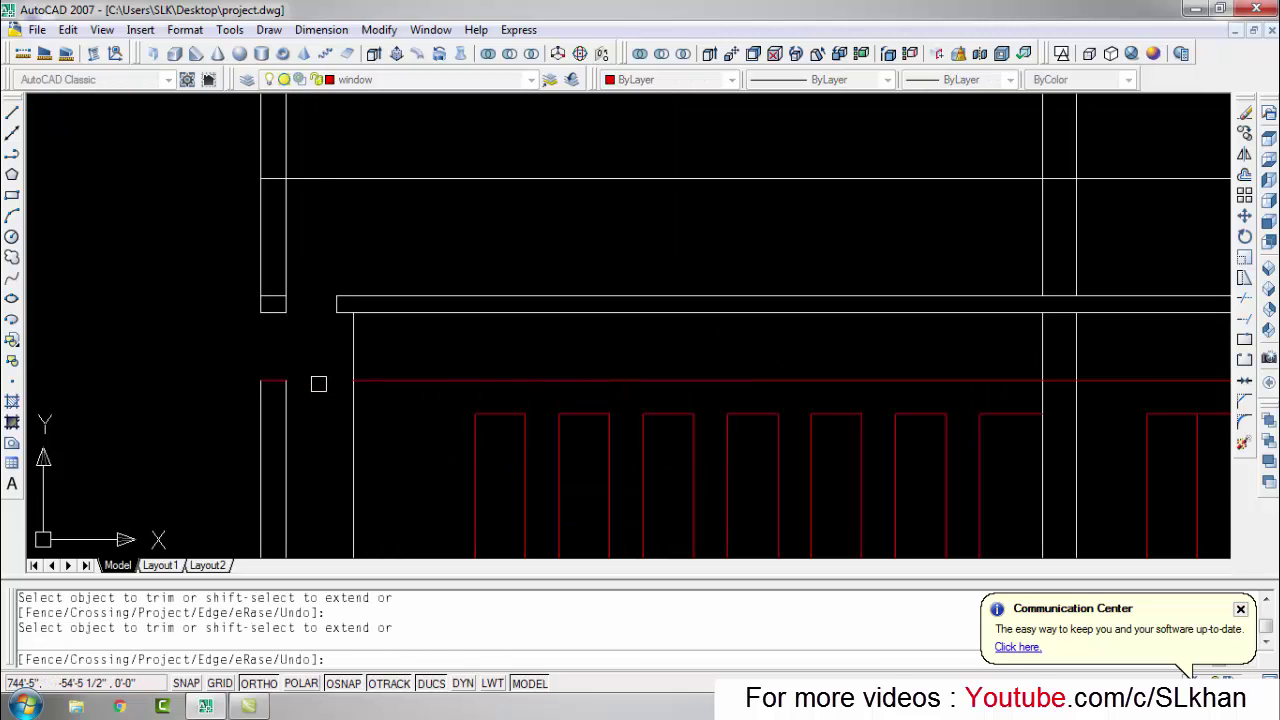
pyautogui.press('Escape')
pyautogui.press('Escape')
pyautogui.write('mma')
pyautogui.press('Return')
pyautogui.click(378, 312)
pyautogui.click(358, 381)
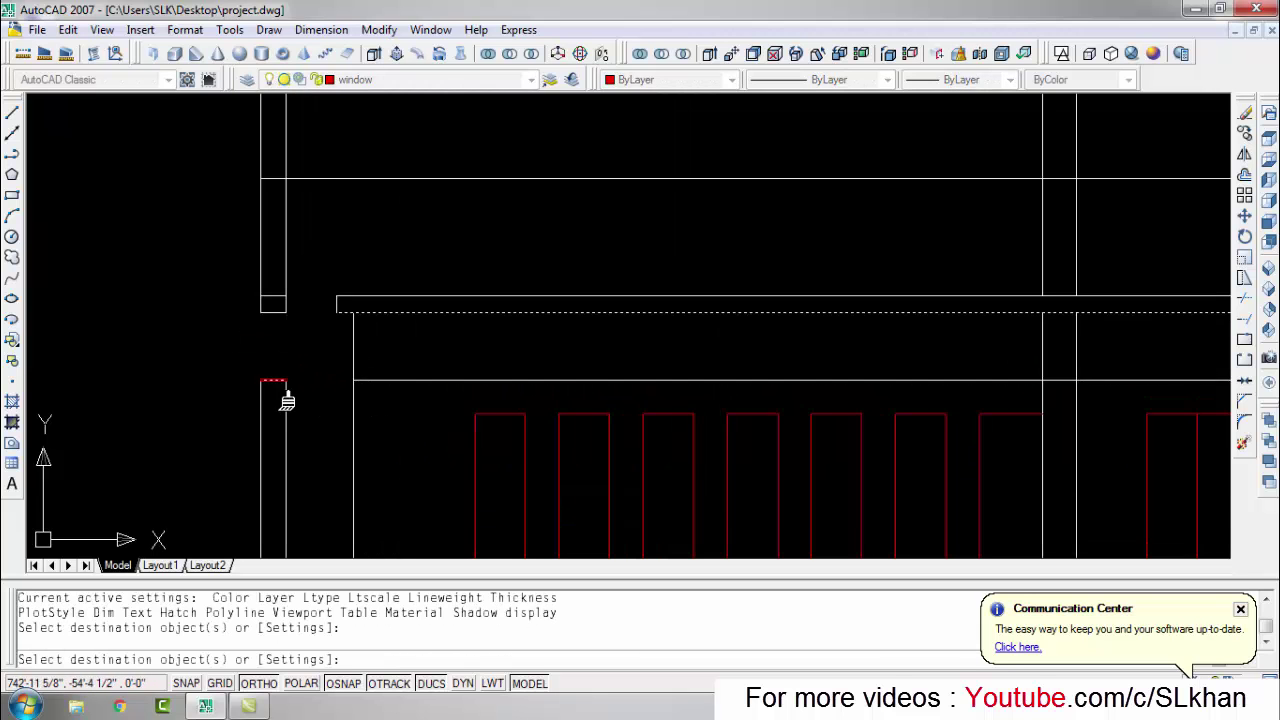
pyautogui.press('Escape')
# Step: Window-select a line near the corner, then cancel it and a new line command
pyautogui.click(400, 368)
pyautogui.click(405, 390)
pyautogui.scroll(-3, 409, 391)
pyautogui.press('Escape')
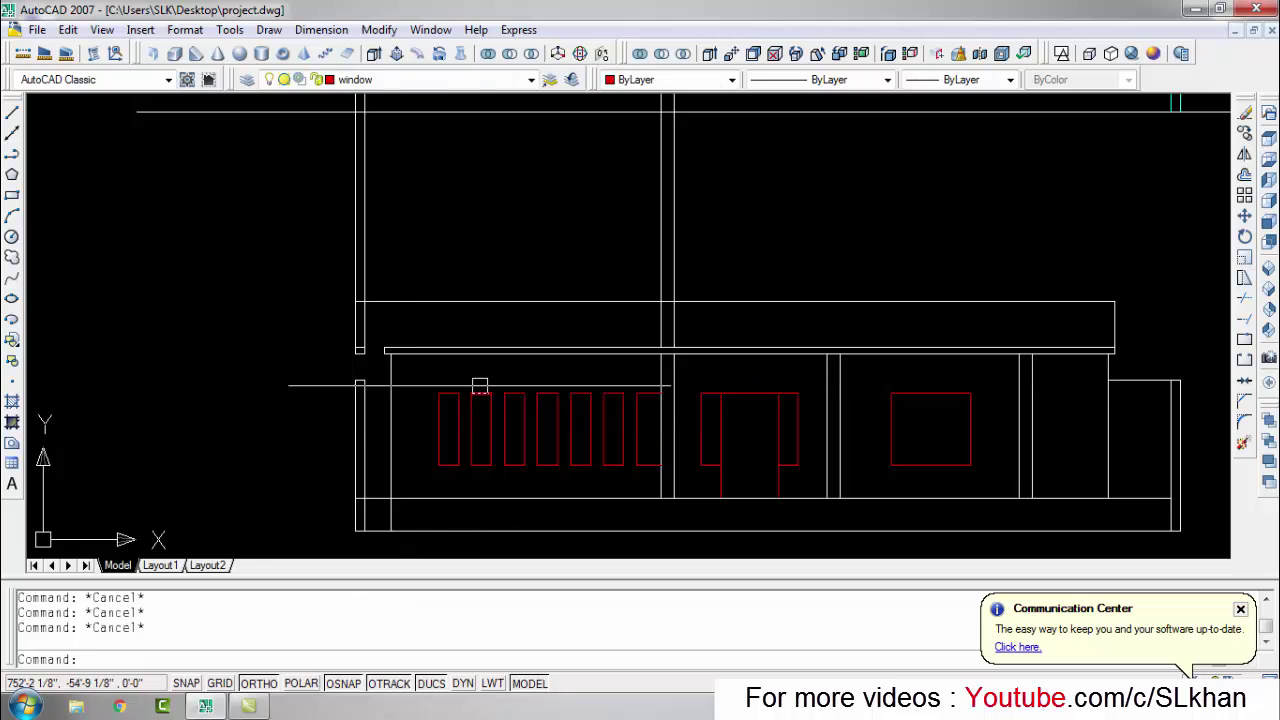
pyautogui.scroll(2, 416, 412)
pyautogui.write('l')
pyautogui.press('Return')
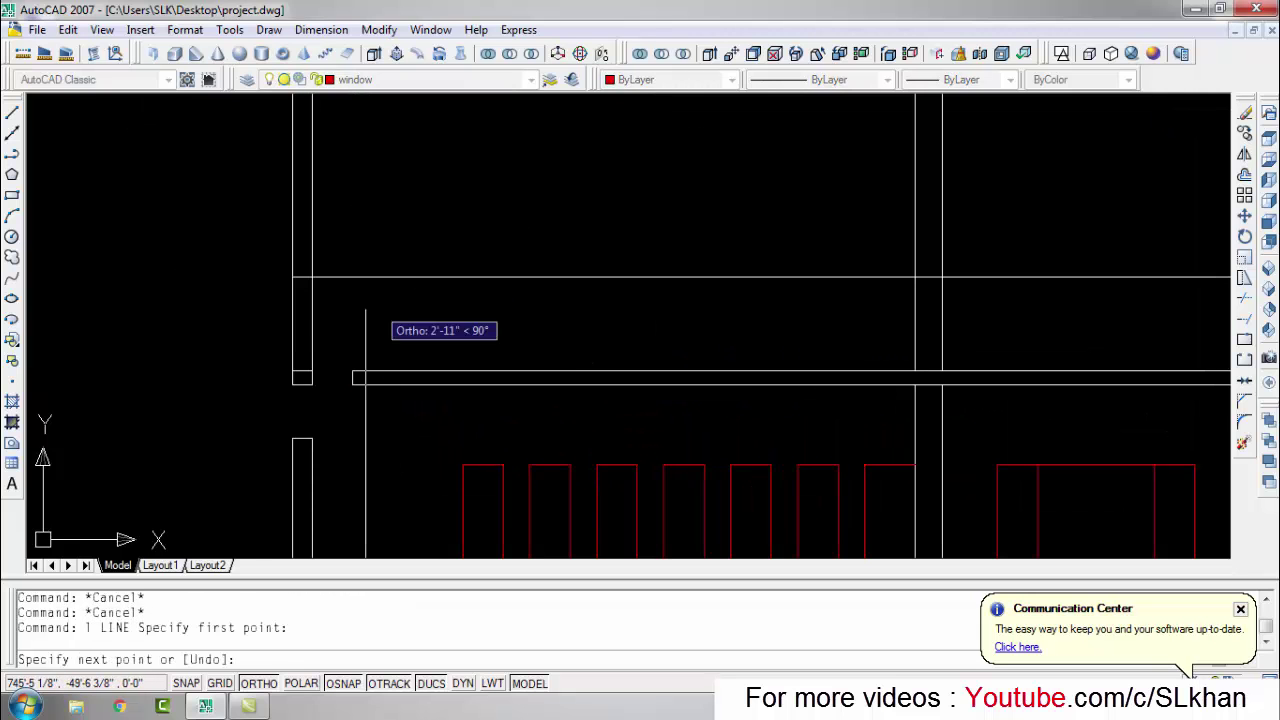
pyautogui.press('Escape')
pyautogui.scroll(2, 379, 310)
# Step: Draw a vertical line up to the left edge of the elevation
pyautogui.click(341, 395)
pyautogui.click(341, 263)
pyautogui.write('tr')
pyautogui.press('Return')
pyautogui.press('Return')
pyautogui.press('Escape')
# Step: Use MATCHPROP from the top white line to turn the red vertical line white
pyautogui.write('ma')
pyautogui.press('Return')
pyautogui.click(422, 263)
pyautogui.press('Escape')
pyautogui.press('Escape')
pyautogui.write('ma')
pyautogui.press('Return')
pyautogui.click(387, 263)
pyautogui.click(343, 329)
pyautogui.press('Escape')
# Step: Delete the stray vertical projection line
pyautogui.press('Escape')
pyautogui.press('Escape')
pyautogui.moveTo(309, 220); pyautogui.dragTo(277, 340)
pyautogui.press('Delete')
pyautogui.press('Escape')
pyautogui.press('Escape')
pyautogui.scroll(-5, 277, 340)
pyautogui.scroll(3, 285, 436)
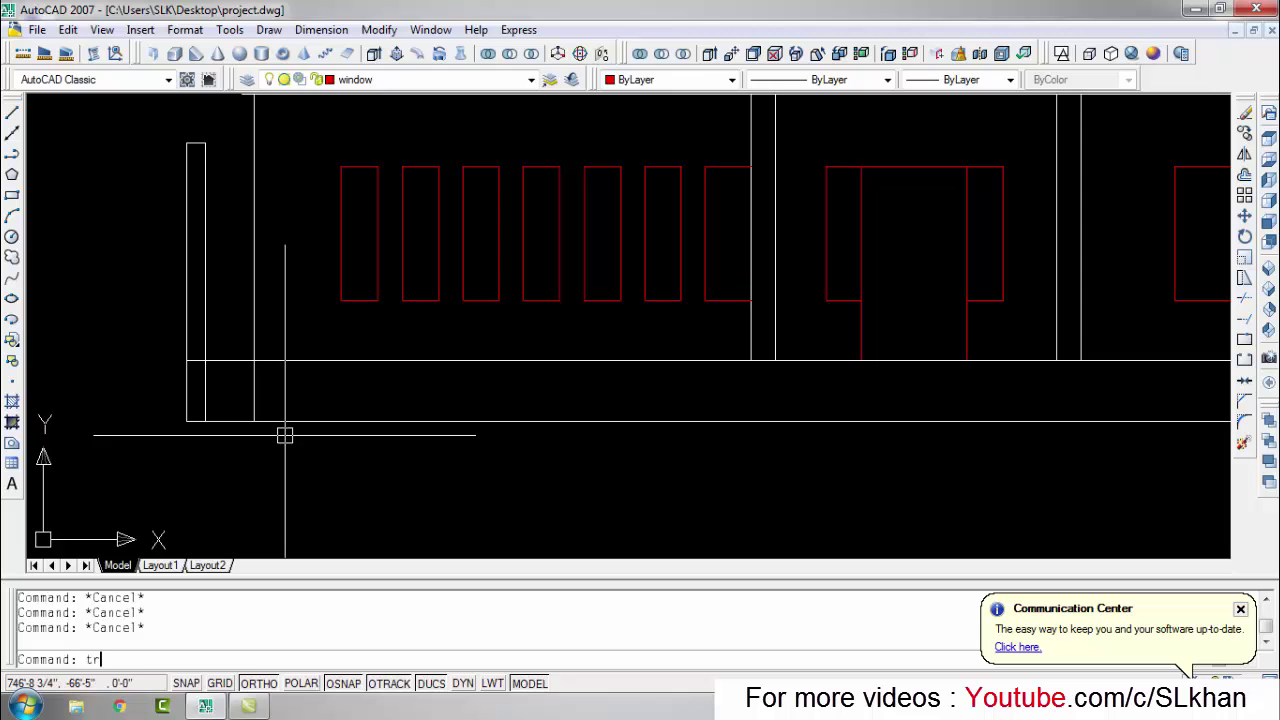
# Step: Try trimming and extending the plinth lines to all edges, cancelling both
pyautogui.press('Return')
pyautogui.press('Return')
pyautogui.scroll(3, 228, 394)
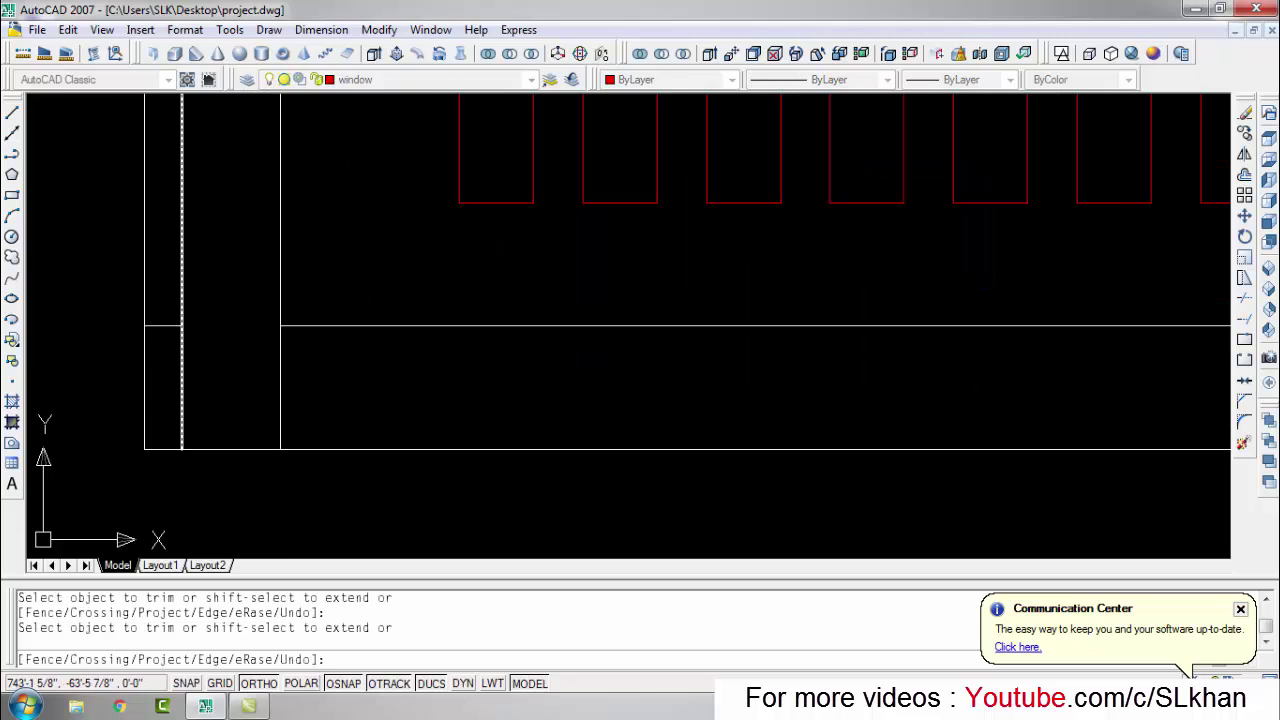
pyautogui.press('Escape')
pyautogui.press('Escape')
pyautogui.press('Escape')
pyautogui.scroll(-3, 466, 520)
pyautogui.scroll(-2, 334, 477)
pyautogui.scroll(2, 786, 544)
pyautogui.scroll(4, 786, 544)
pyautogui.write('x')
pyautogui.press('Return')
pyautogui.press('Return')
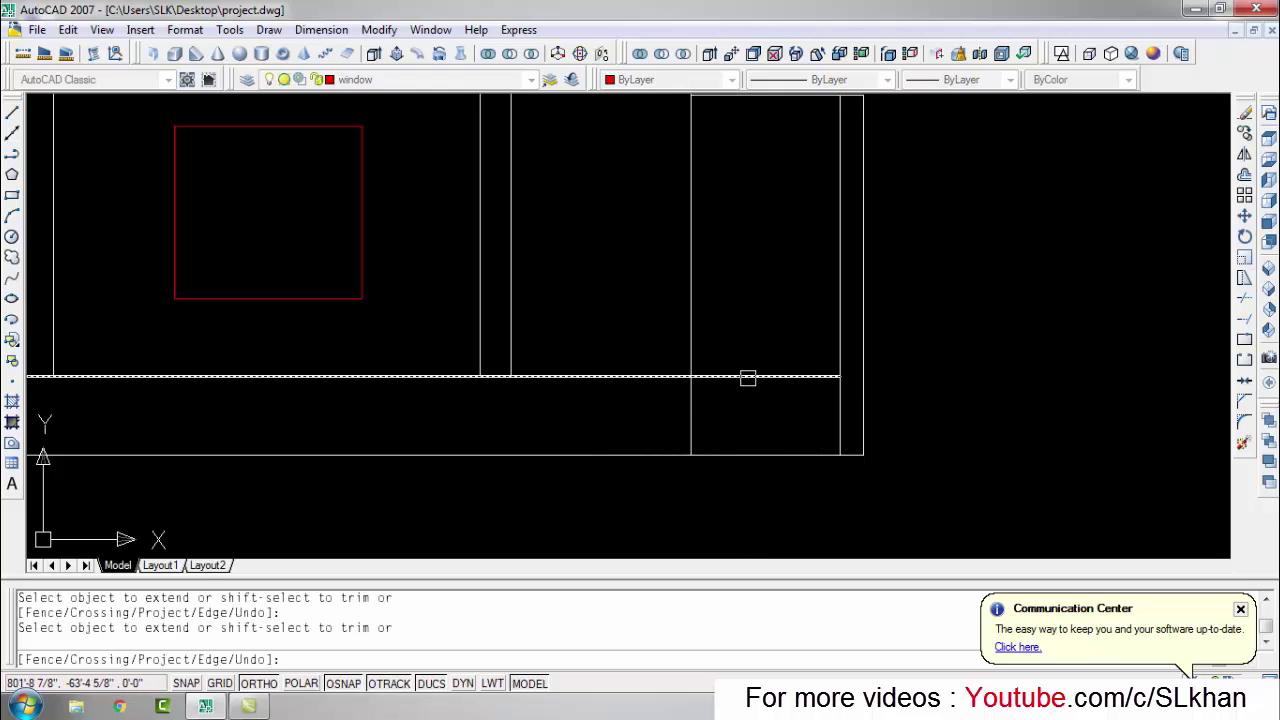
pyautogui.press('Escape')
pyautogui.press('Escape')
pyautogui.scroll(-5, 747, 378)
pyautogui.press('Escape')
pyautogui.scroll(2, 859, 501)
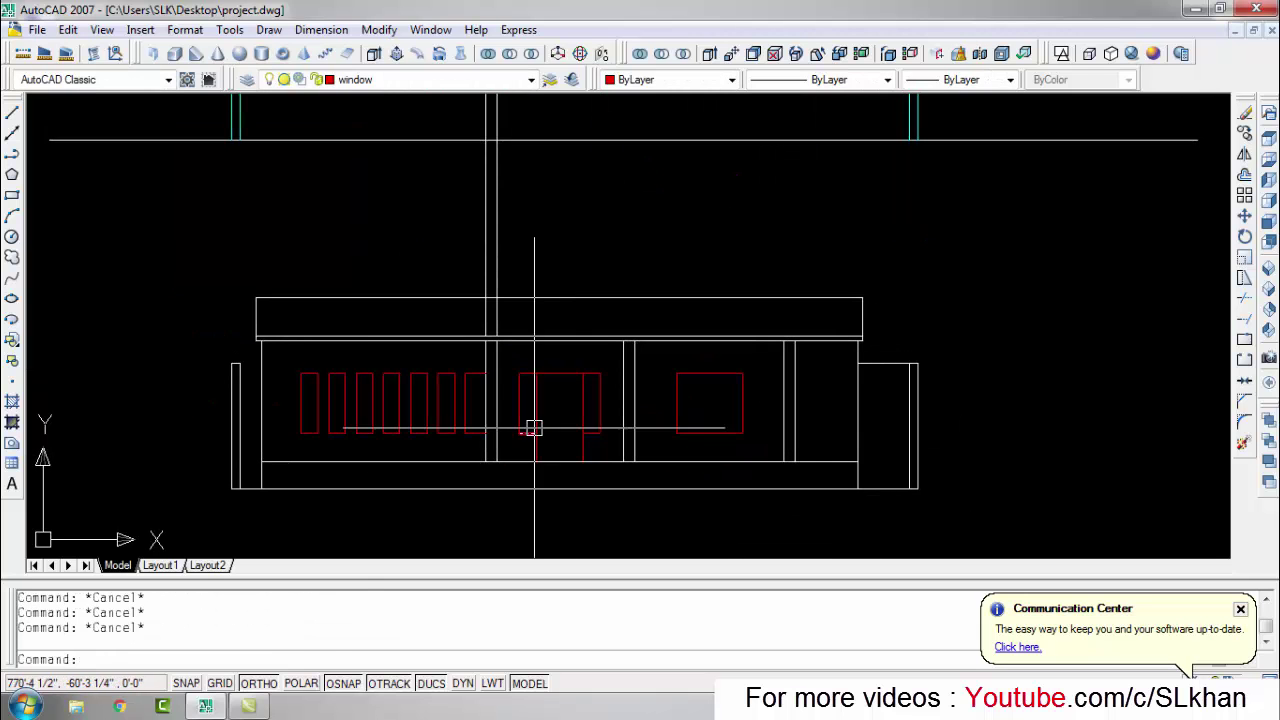
# Step: Erase the vertical centre line running through the door
pyautogui.write('e')
pyautogui.press('Return')
pyautogui.scroll(-1, 628, 323)
pyautogui.scroll(2, 648, 369)
pyautogui.press('Escape')
pyautogui.scroll(-1, 585, 358)
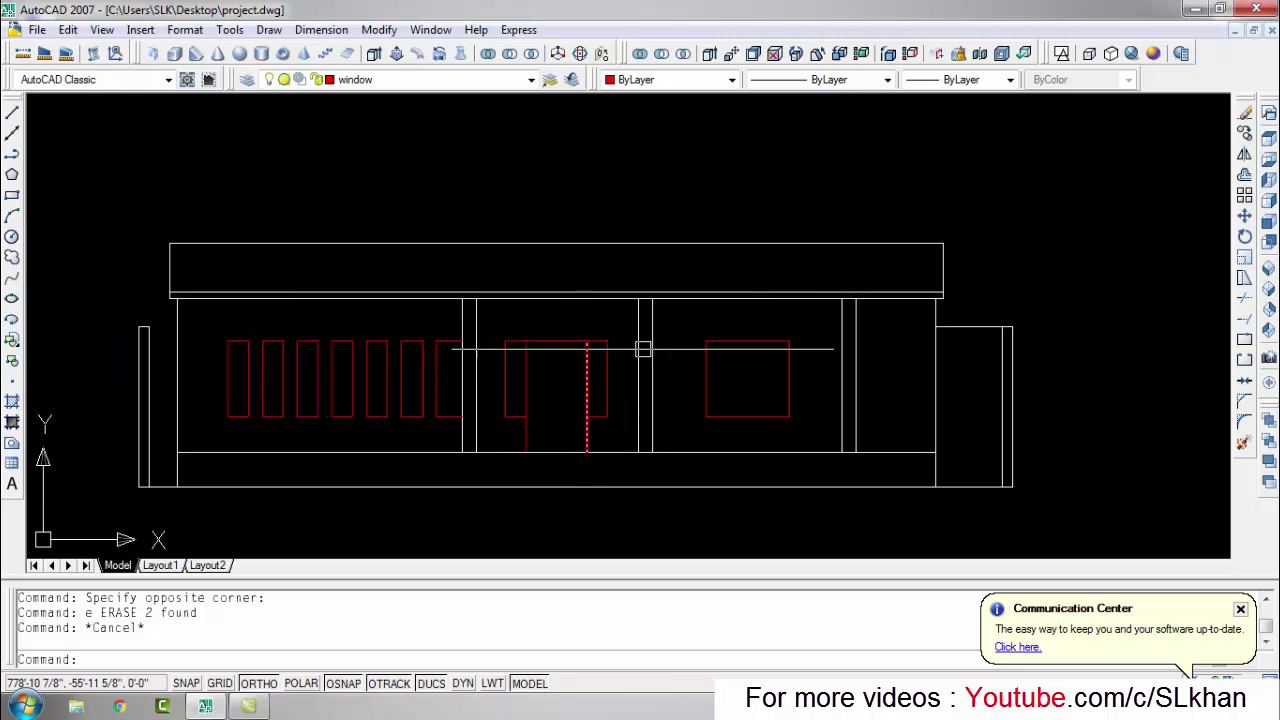
pyautogui.scroll(2, 698, 314)
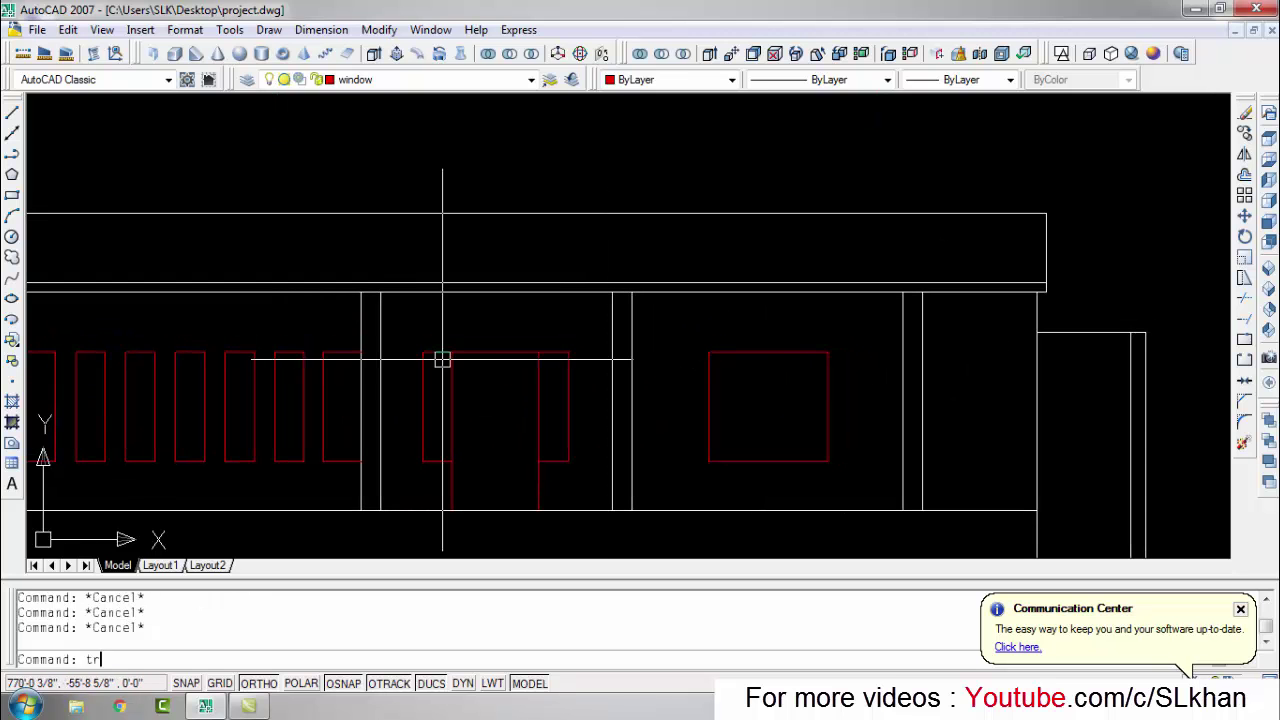
# Step: Draw a short line on the right, then select it and erase it
pyautogui.press('Return')
pyautogui.scroll(3, 452, 274)
pyautogui.scroll(-2, 370, 282)
pyautogui.click(709, 283)
pyautogui.press('Return')
pyautogui.press('Escape')
pyautogui.press('Escape')
pyautogui.click(643, 280)
pyautogui.write('e')
# Step: Make layer 0 the current layer
pyautogui.click(400, 79)
pyautogui.click(363, 94)
pyautogui.write('l')
pyautogui.press('Return')
pyautogui.scroll(2, 631, 286)
pyautogui.scroll(1, 789, 286)
pyautogui.click(955, 305)
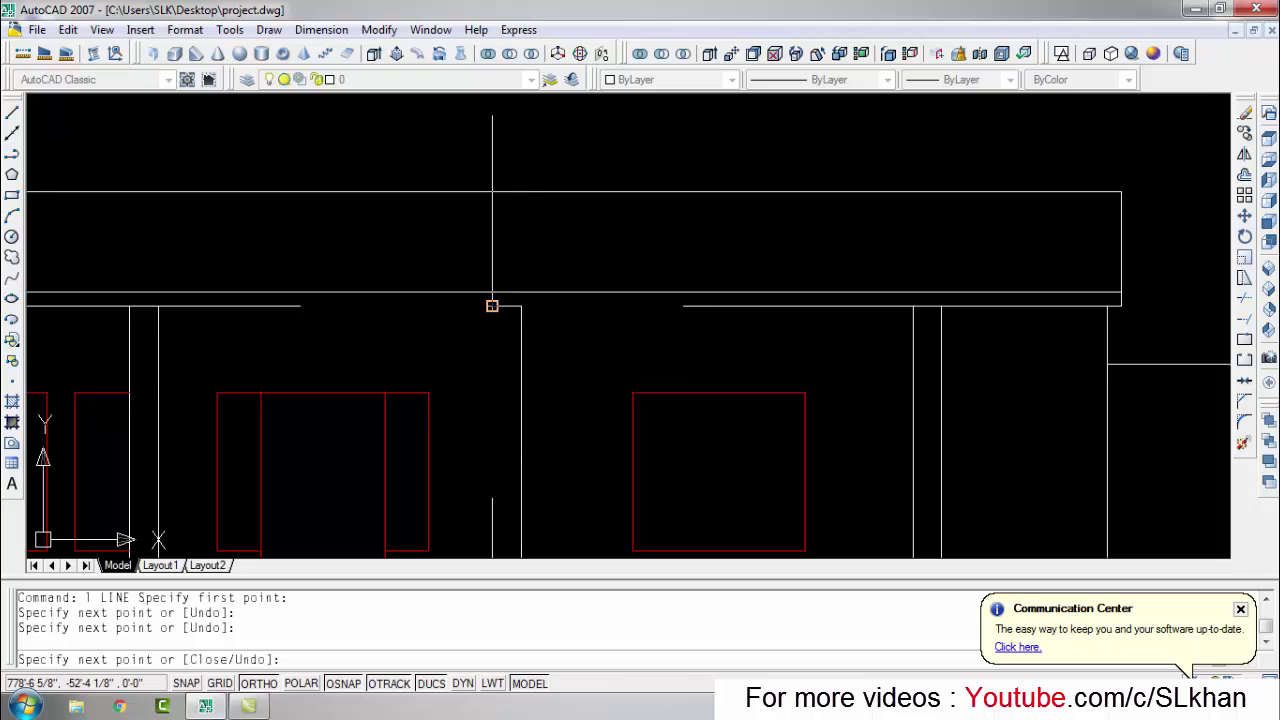
pyautogui.press('Escape')
pyautogui.press('Escape')
# Step: Offset the horizontal line below the beam to create the arch guide lines
pyautogui.click(571, 307)
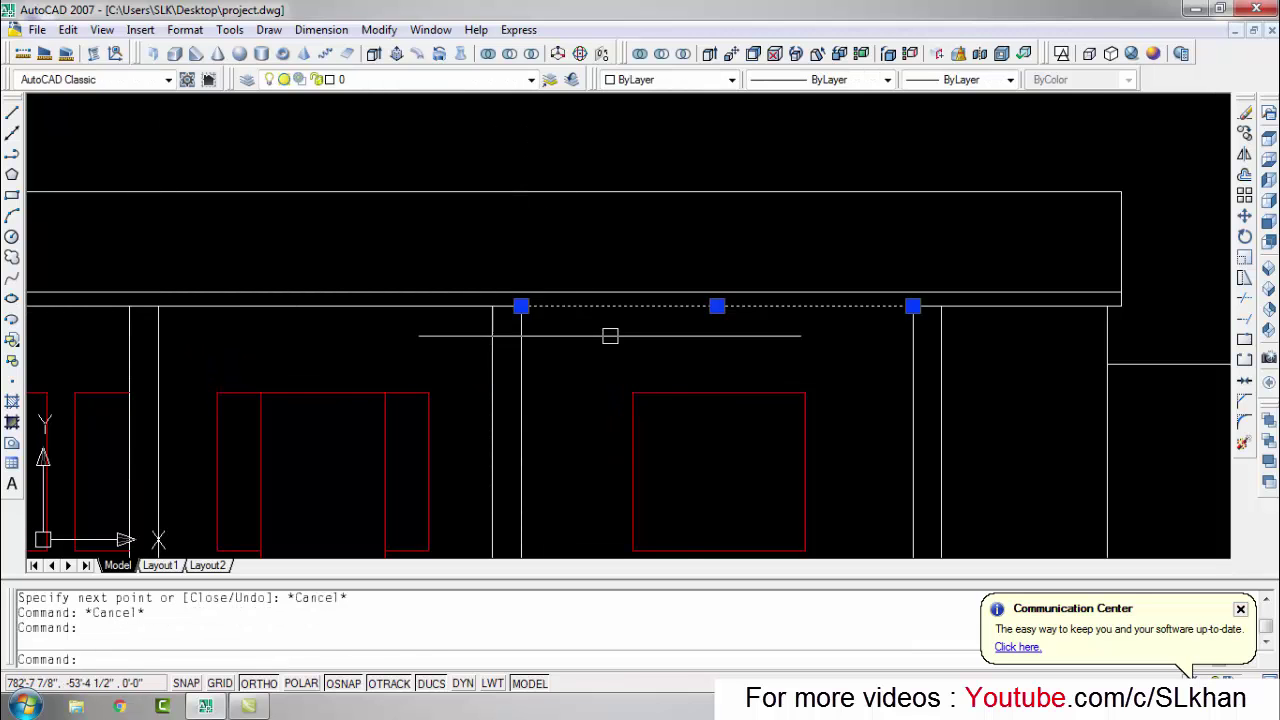
pyautogui.write('o')
pyautogui.press('Return')
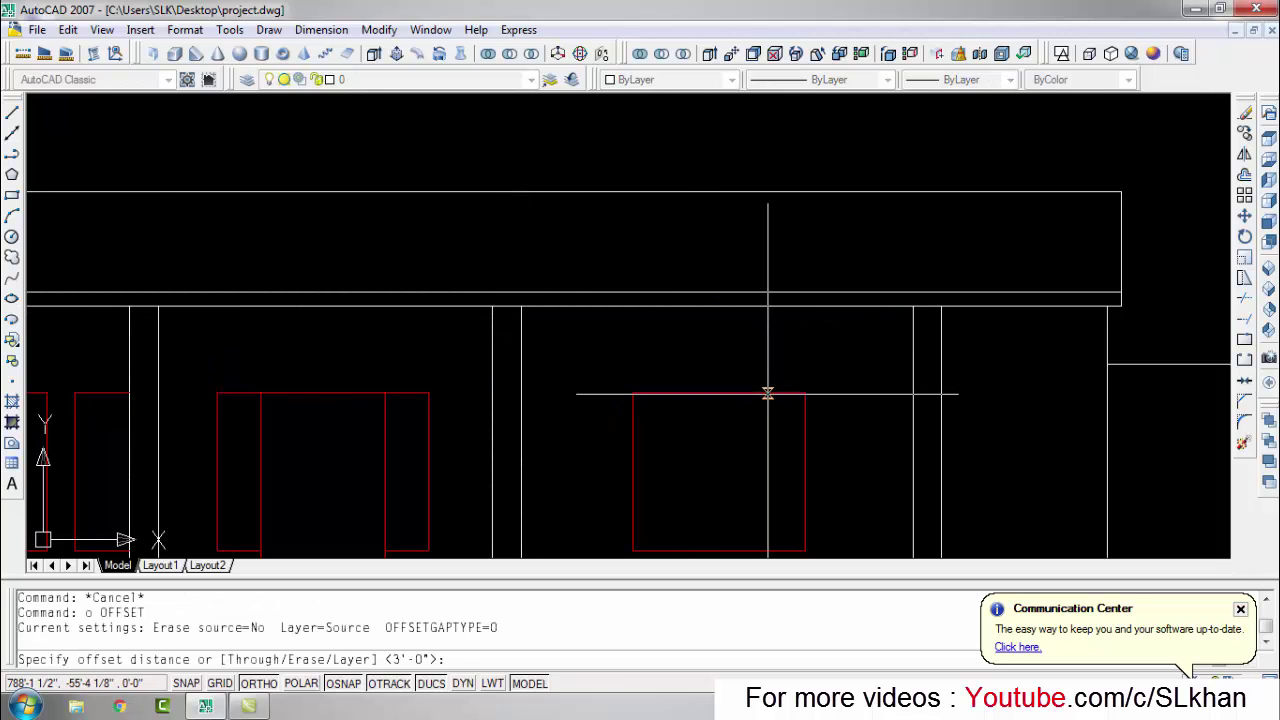
pyautogui.press('Return')
pyautogui.click(761, 305)
pyautogui.click(740, 360)
pyautogui.click(349, 305)
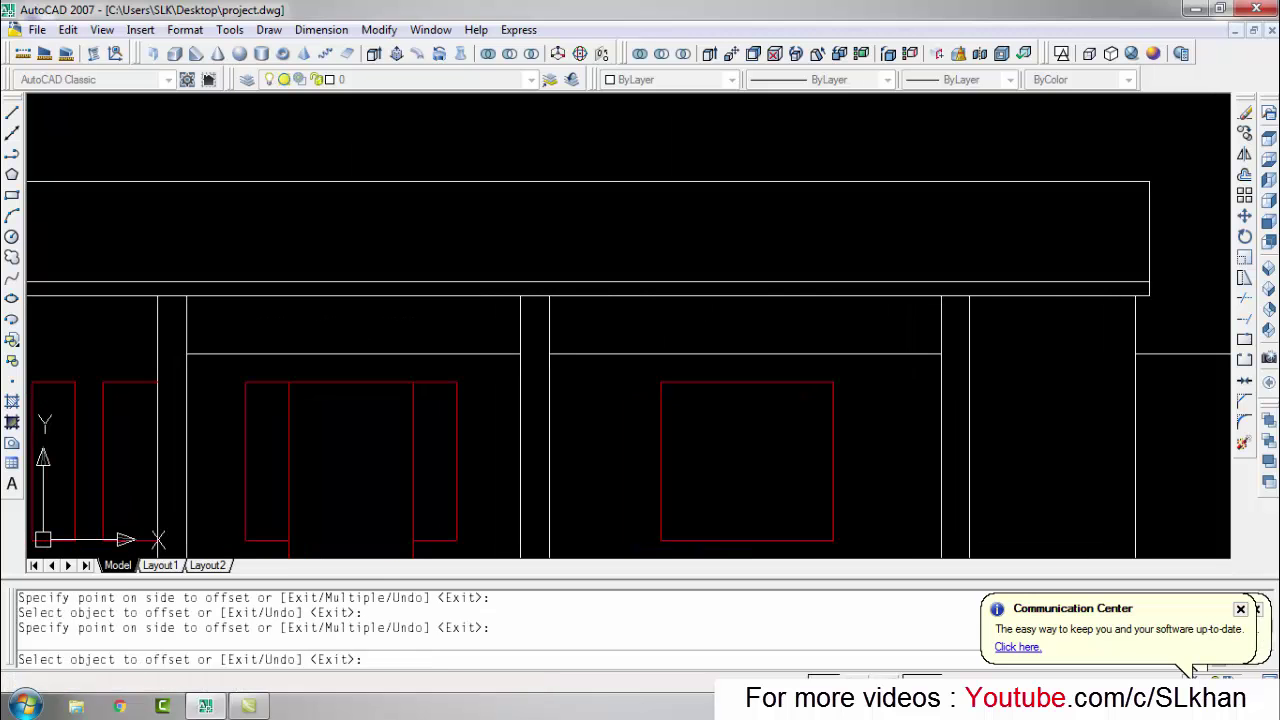
pyautogui.press('Escape')
pyautogui.press('Escape')
pyautogui.press('Escape')
# Step: Draw 12-inch vertical crown markers up from both guide-line midpoints
pyautogui.write('l')
pyautogui.press('Return')
pyautogui.click(745, 297)
pyautogui.write('2')
pyautogui.press('Return')
pyautogui.press('Return')
pyautogui.press('Return')
pyautogui.click(350, 297)
pyautogui.write('12')
pyautogui.press('Return')
pyautogui.press('Return')
# Step: Draw a 3-point arch over the door from jamb to jamb through its crown marker
pyautogui.press('Escape')
pyautogui.press('Escape')
pyautogui.write('a')
pyautogui.press('Return')
pyautogui.click(186, 353)
pyautogui.click(300, 335)
pyautogui.press('Escape')
# Step: Draw the second 3-point arch over the window through its crown marker
pyautogui.press('Return')
pyautogui.click(186, 353)
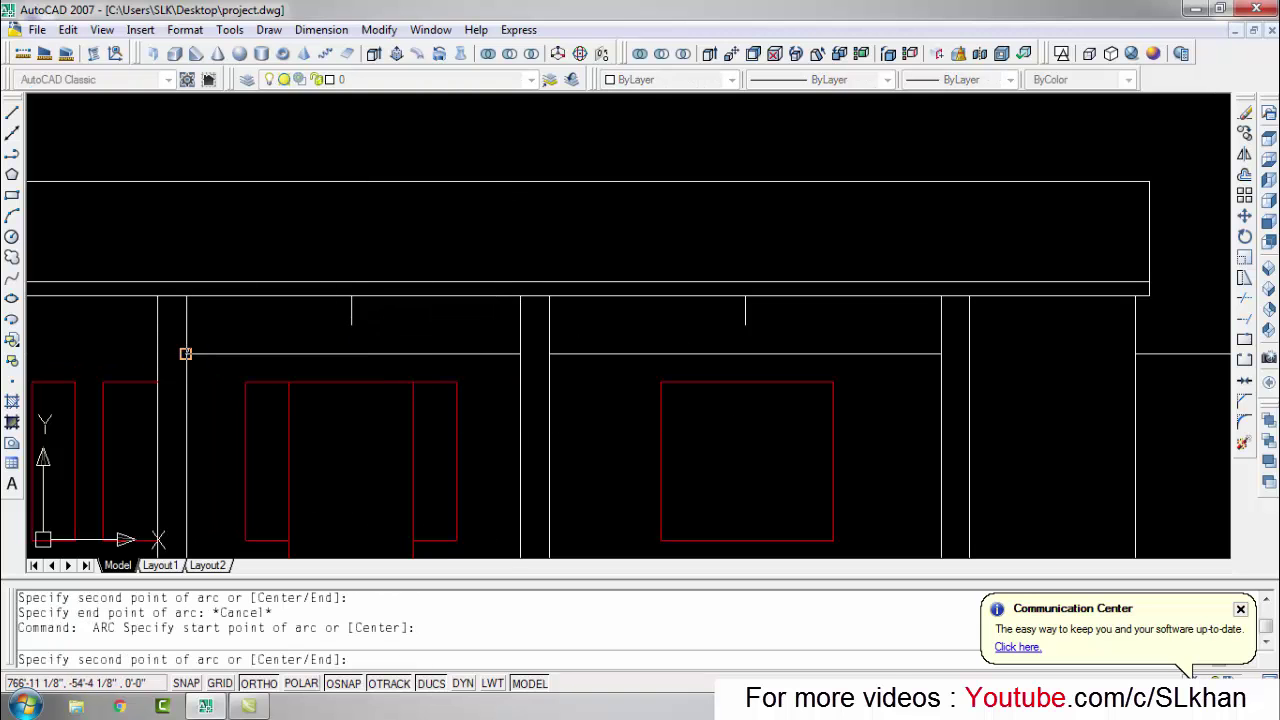
pyautogui.click(351, 323)
pyautogui.click(520, 353)
pyautogui.press('Return')
pyautogui.click(549, 353)
pyautogui.click(745, 323)
pyautogui.click(940, 353)
pyautogui.press('Escape')
pyautogui.press('Escape')
# Step: Erase the two straight guide lines beneath the arches
pyautogui.click(268, 29)
pyautogui.moveTo(285, 264)
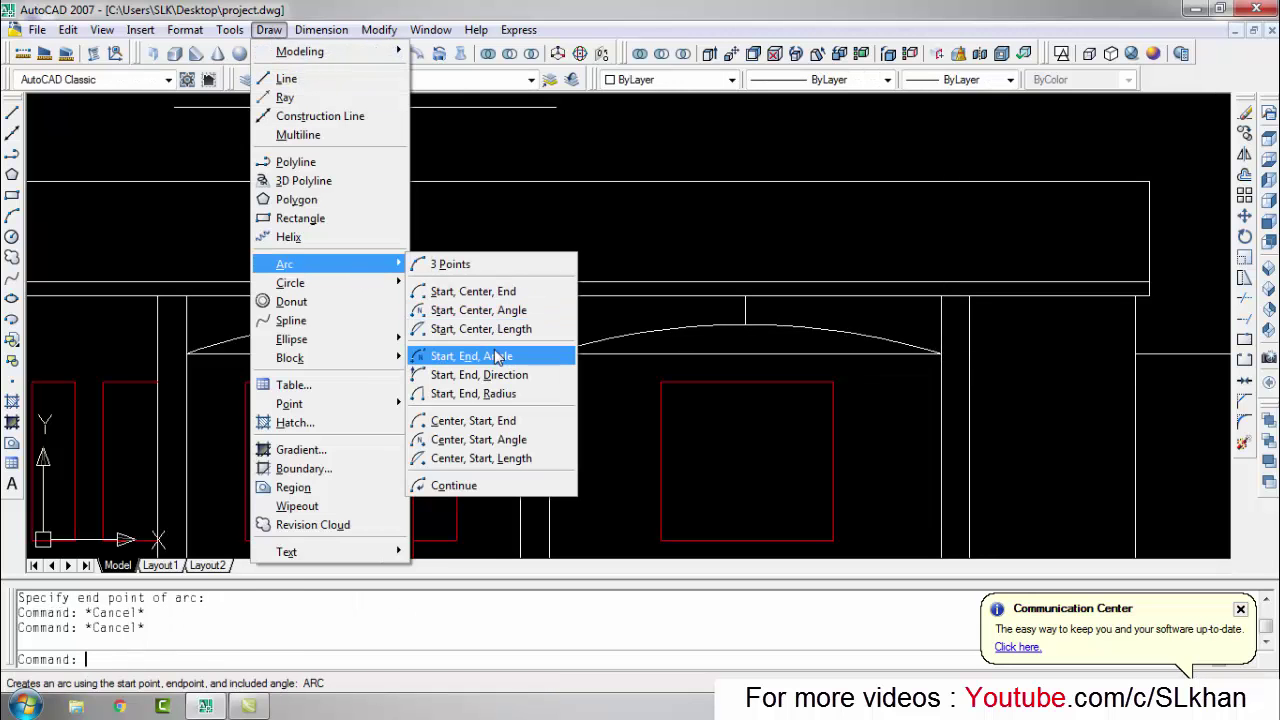
pyautogui.click(497, 358)
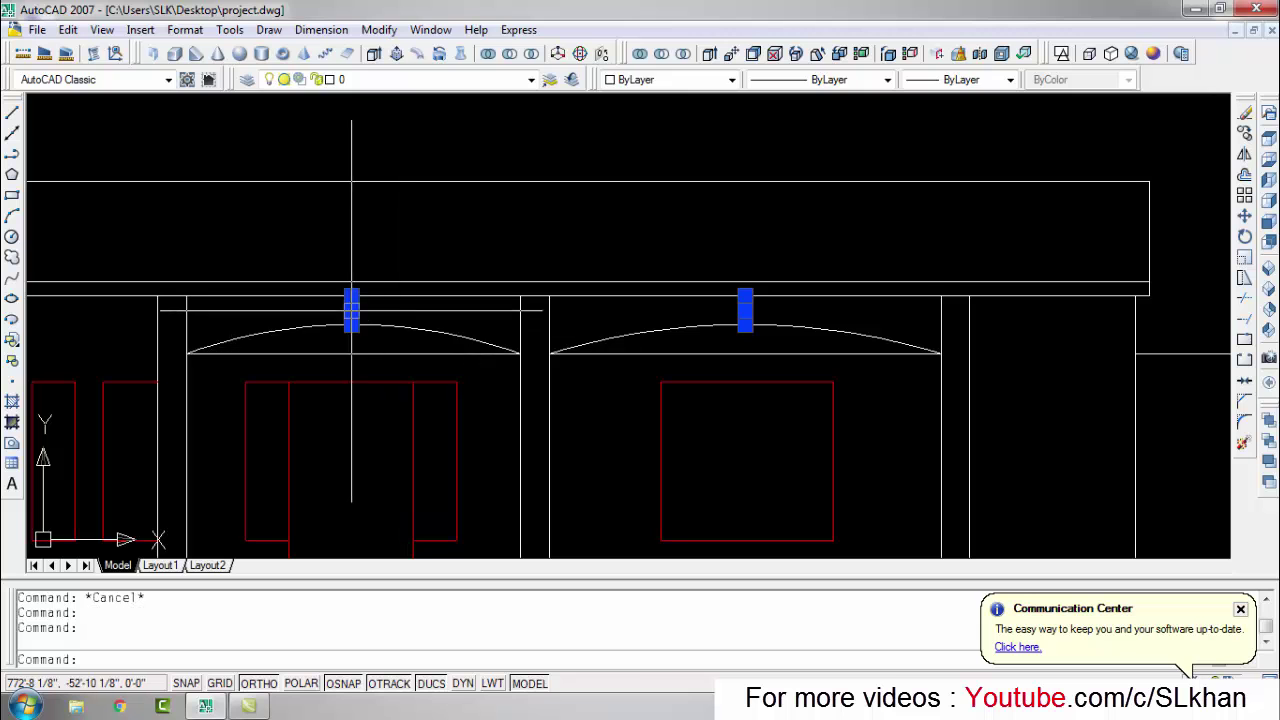
pyautogui.write('e')
pyautogui.press('Return')
pyautogui.press('Escape')
pyautogui.press('Escape')
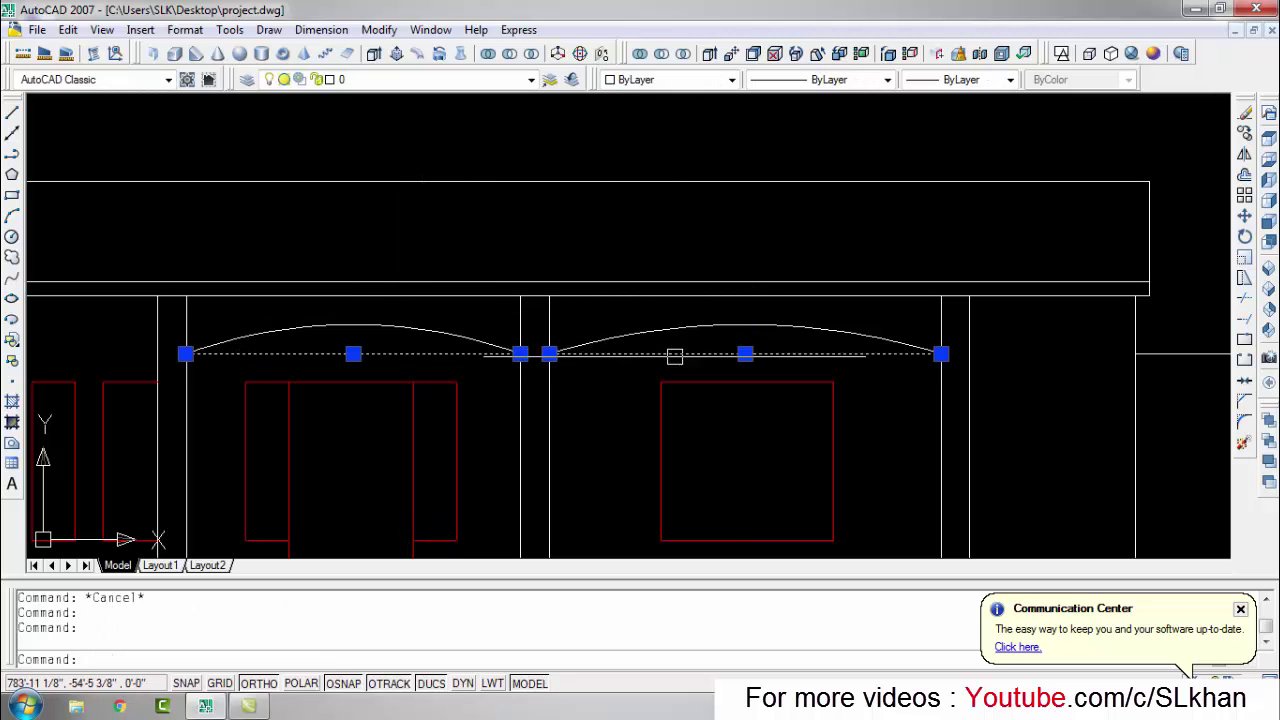
# Step: Trim the jamb lines sticking up above the arches
pyautogui.press('Return')
pyautogui.press('Return')
pyautogui.moveTo(570, 316); pyautogui.dragTo(490, 328)
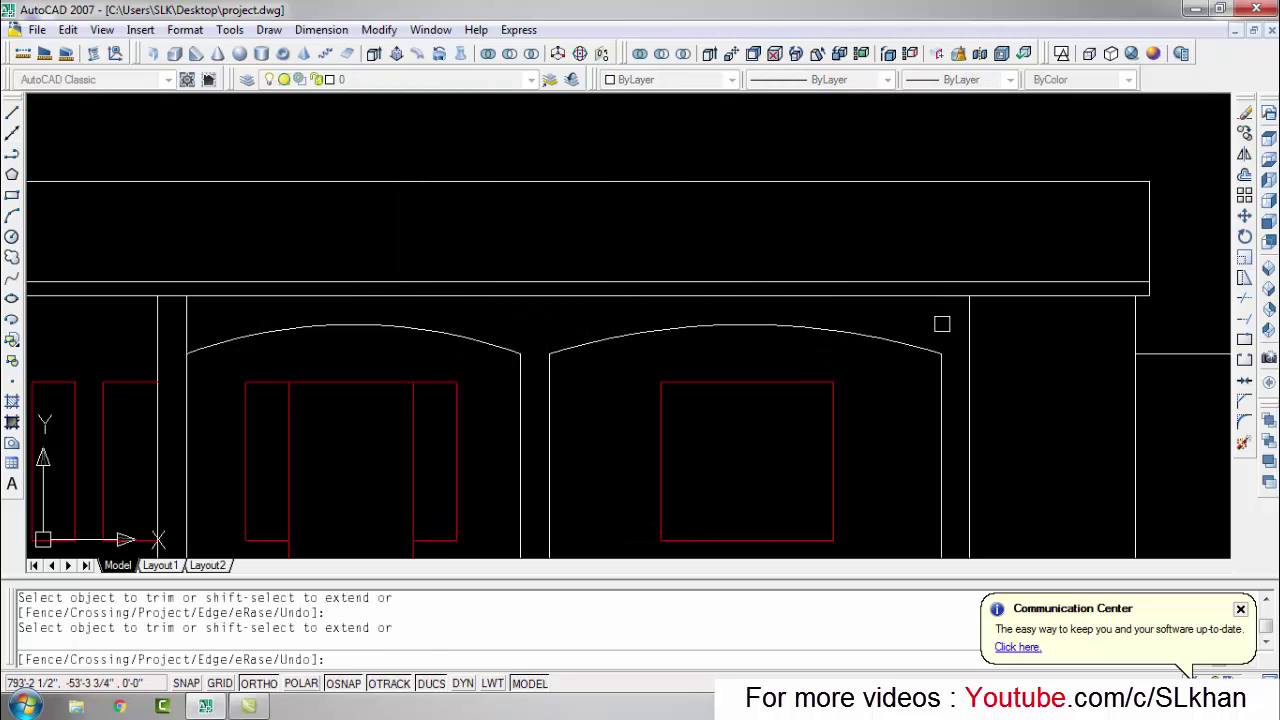
pyautogui.press('Escape')
pyautogui.scroll(-3, 691, 274)
# Step: Erase the small leftover stubs along the roof slab
pyautogui.scroll(3, 657, 286)
pyautogui.click(578, 292)
pyautogui.write('e')
pyautogui.press('Return')
pyautogui.click(578, 292)
pyautogui.write('e')
pyautogui.press('Return')
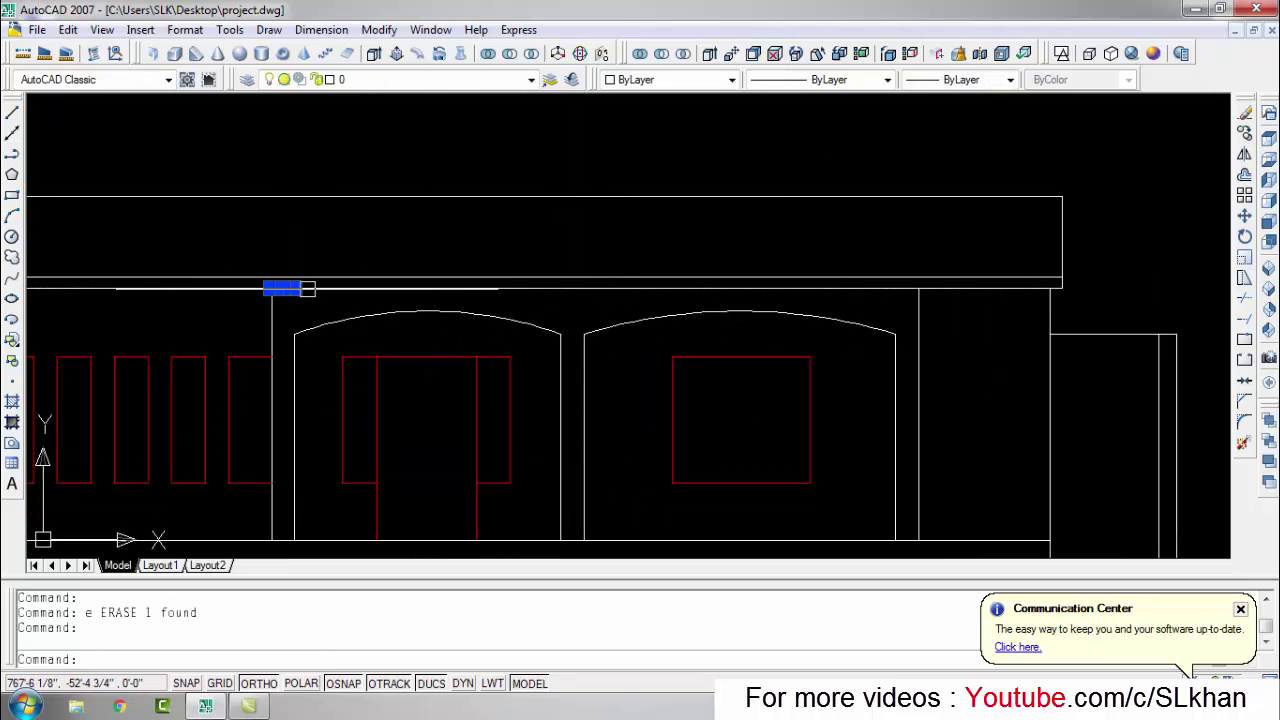
pyautogui.press('Escape')
pyautogui.scroll(-3, 891, 349)
pyautogui.press('Escape')
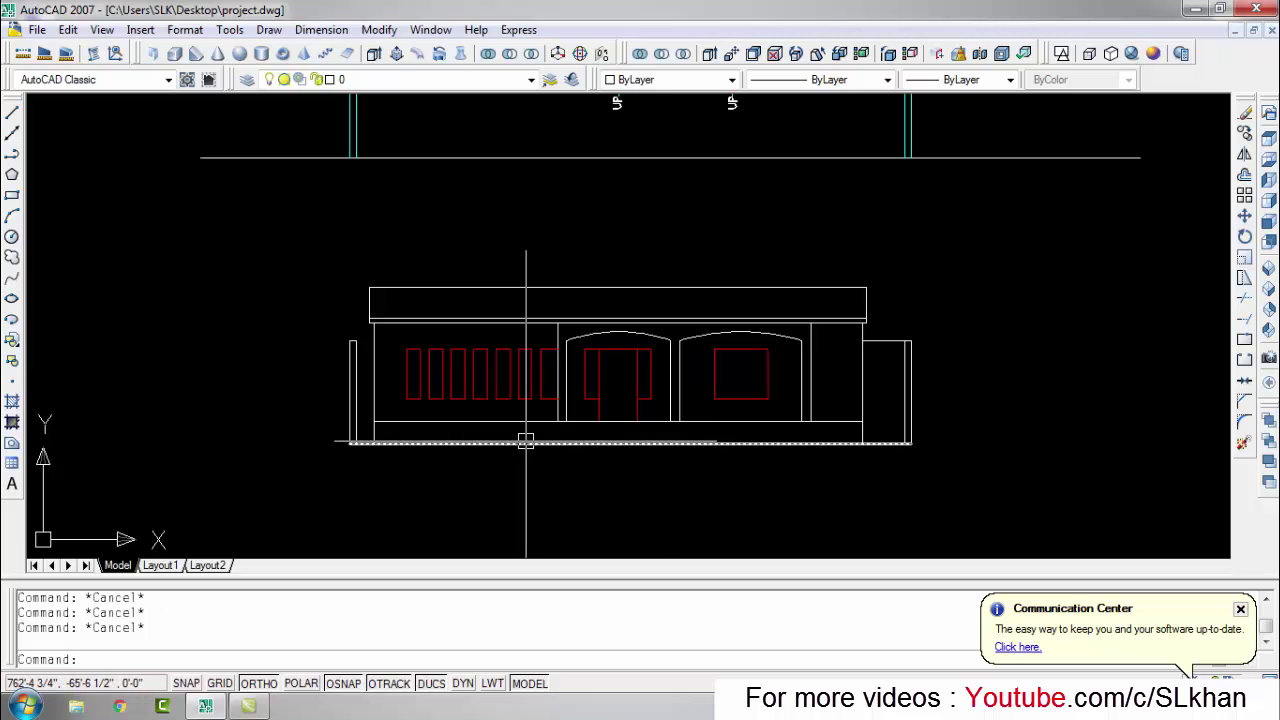
# Step: Trim the lines at the slab's right end, using all edges as cutting edges
pyautogui.scroll(3, 643, 343)
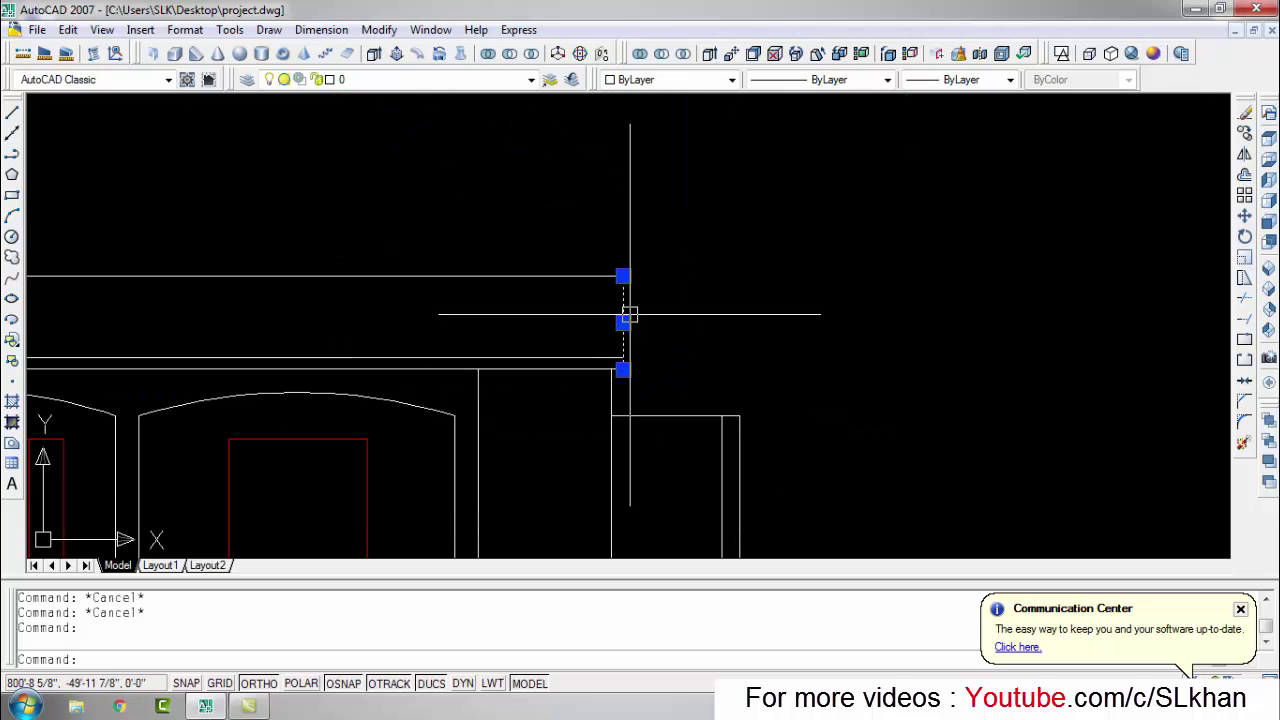
pyautogui.press('Escape')
pyautogui.scroll(4, 630, 340)
pyautogui.press('Return')
pyautogui.press('Return')
pyautogui.scroll(-3, 834, 343)
pyautogui.scroll(3, 834, 343)
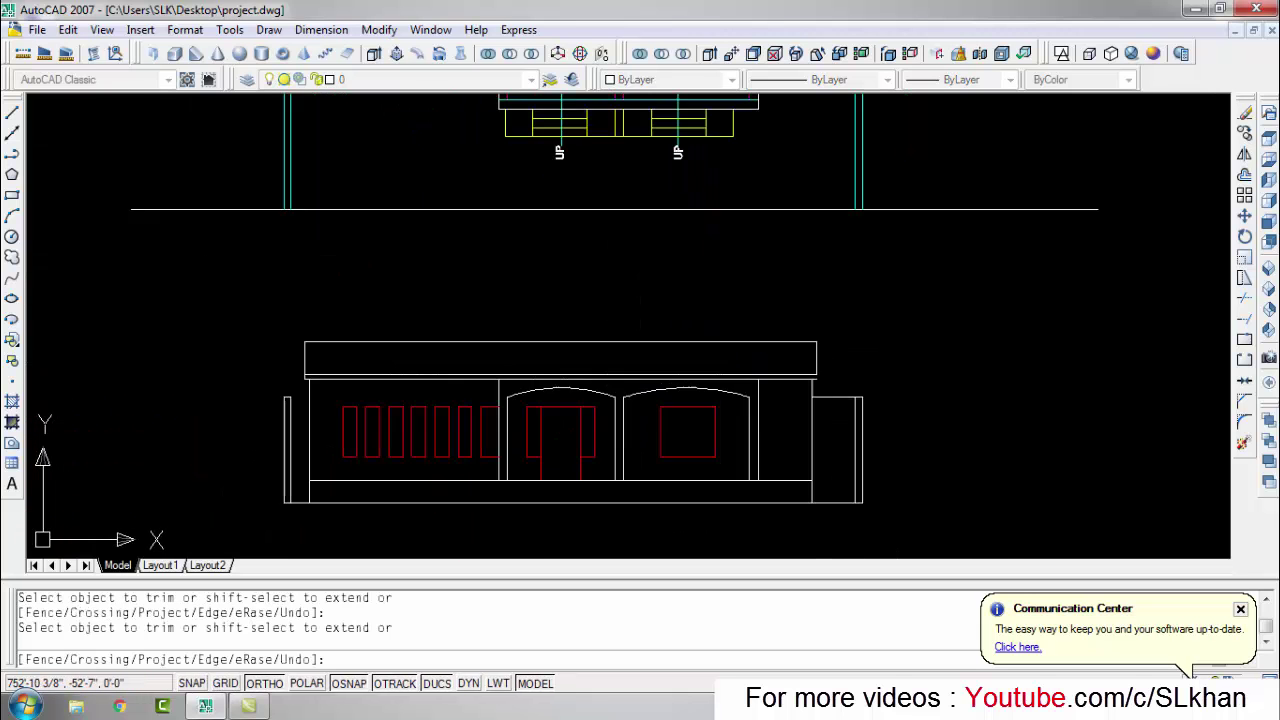
# Step: Delete the short leftover line below the slab
pyautogui.press('Escape')
pyautogui.click(247, 386)
pyautogui.press('Delete')
pyautogui.scroll(-3, 643, 391)
pyautogui.press('Escape')
pyautogui.press('Escape')
pyautogui.press('Escape')
# Step: Redraw a short line at the slab end to close the elevation outline
pyautogui.write('l')
pyautogui.press('Return')
pyautogui.click(778, 393)
pyautogui.press('Return')
pyautogui.scroll(-3, 980, 369)
pyautogui.scroll(4, 180, 324)
pyautogui.press('Return')
pyautogui.press('Escape')
pyautogui.scroll(-3, 180, 283)
pyautogui.press('Escape')
pyautogui.press('Escape')
pyautogui.scroll(3, 614, 354)
# Step: Make chajja the current layer and draw the first 6-unit segment of the sunshade profile
pyautogui.click(372, 80)
pyautogui.click(355, 109)
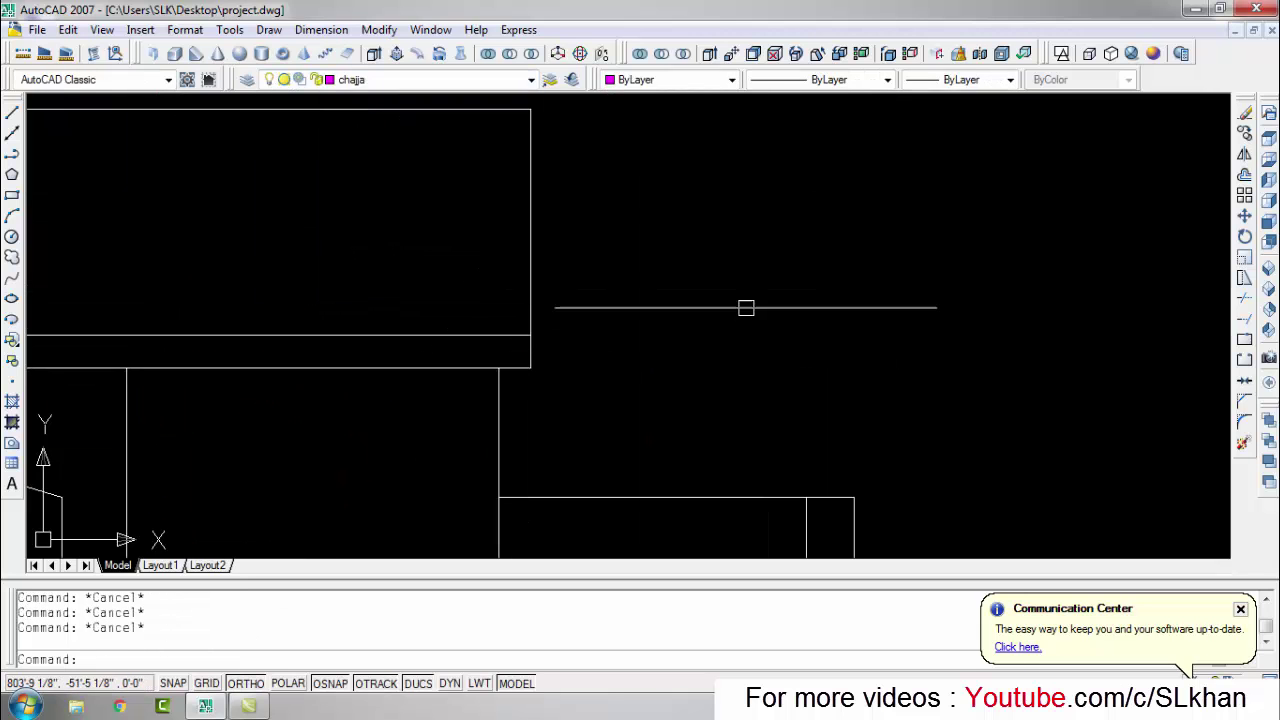
pyautogui.write('l')
pyautogui.press('Return')
pyautogui.scroll(2, 507, 297)
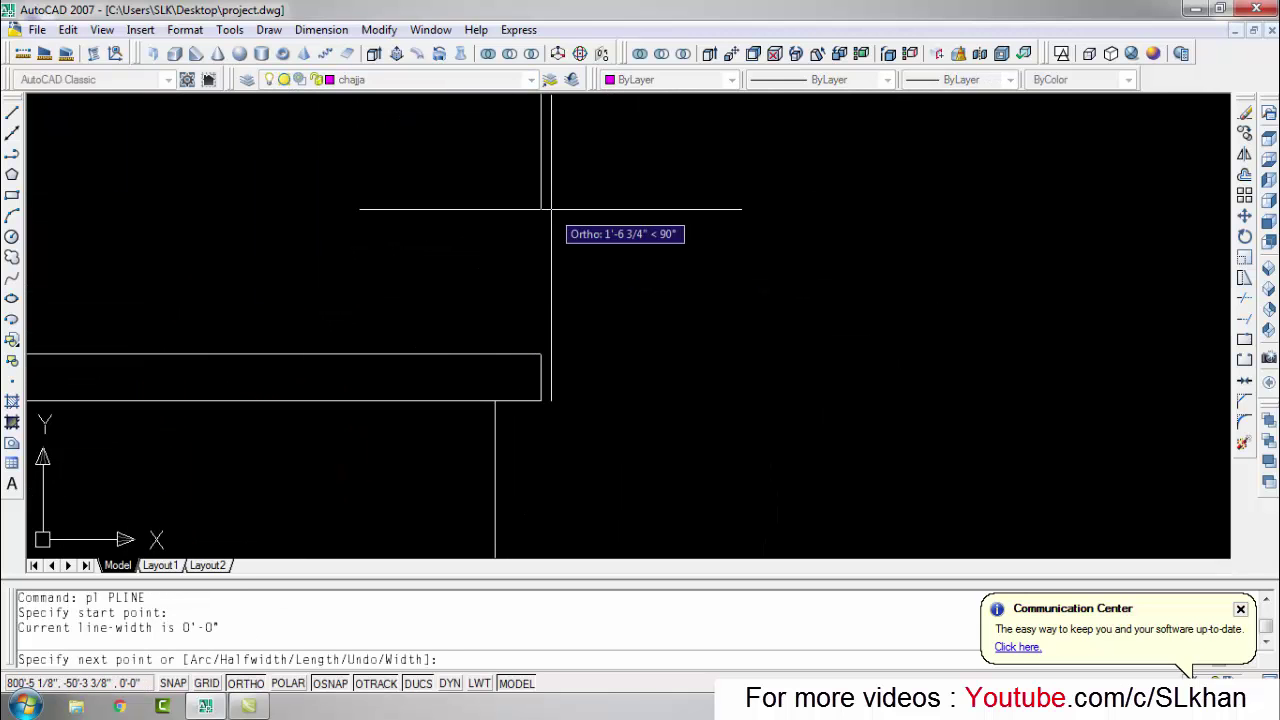
pyautogui.write('6')
pyautogui.press('Return')
# Step: Complete the stepped chajja profile at the slab end with 6-unit and 2-unit steps
pyautogui.press('Return')
pyautogui.write('6')
pyautogui.press('Return')
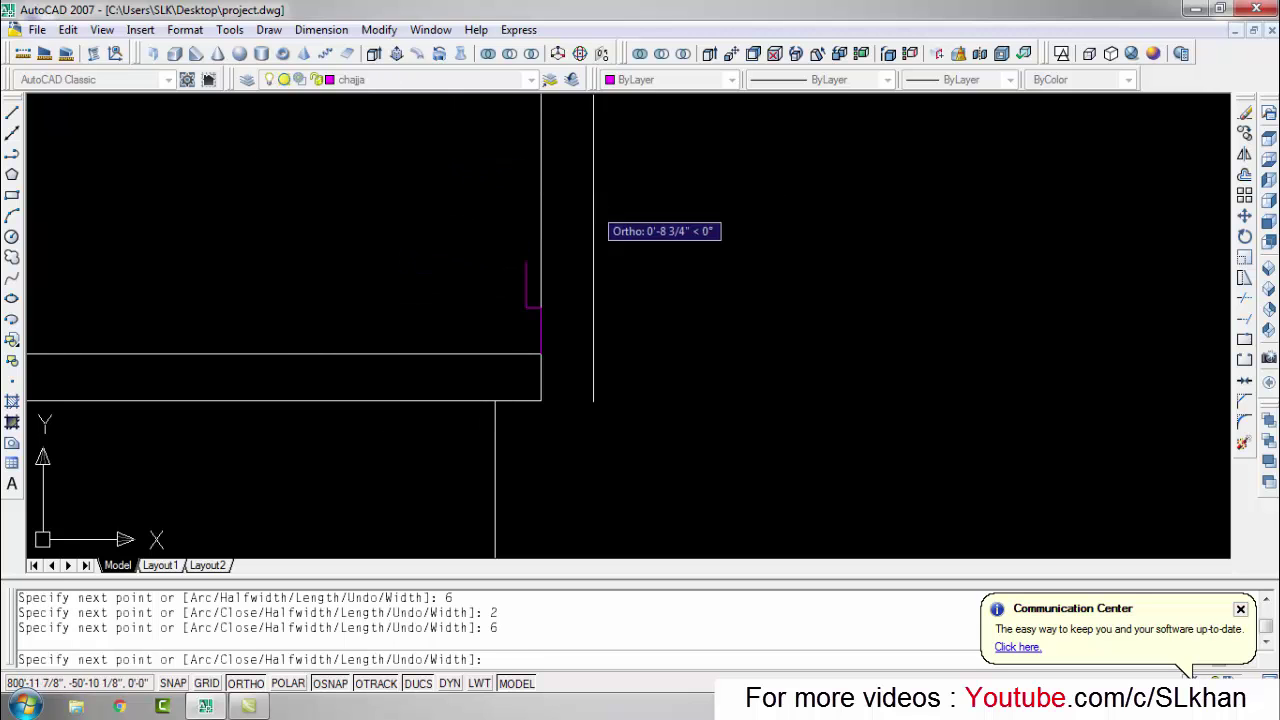
pyautogui.write('u')
pyautogui.press('Return')
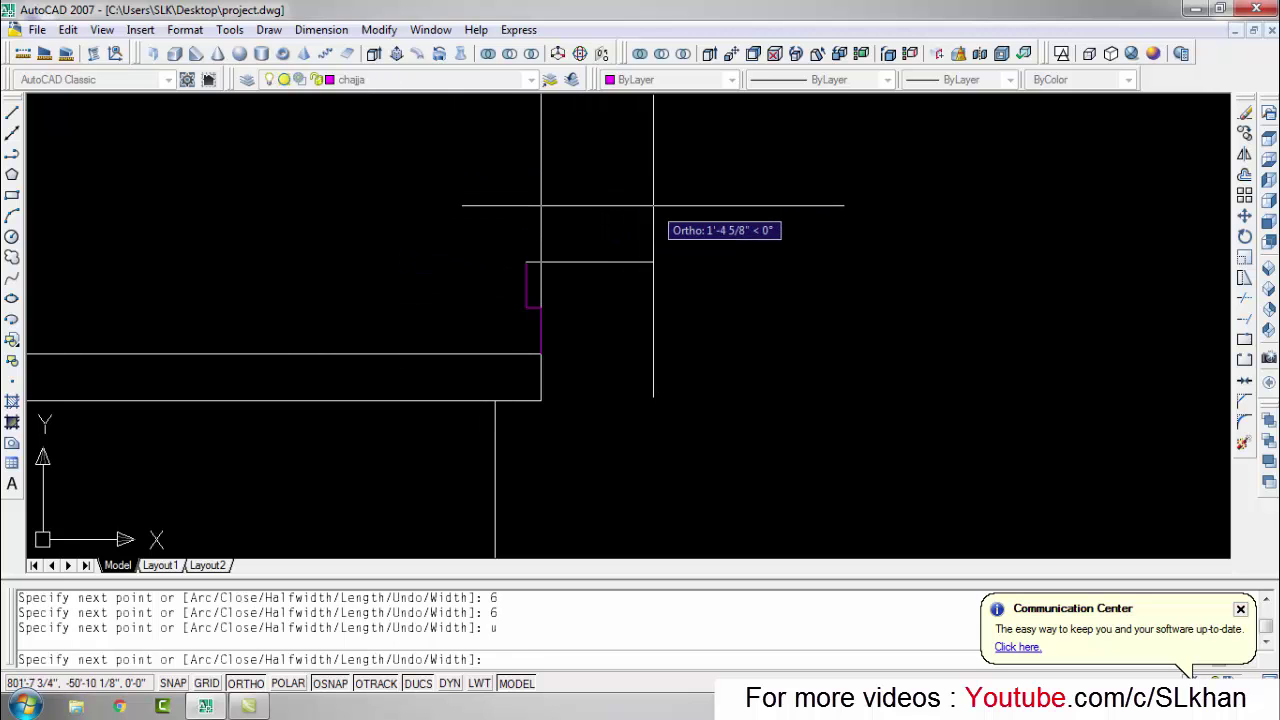
pyautogui.write('2')
pyautogui.press('Return')
pyautogui.scroll(-1, 541, 148)
pyautogui.moveTo(541, 148); pyautogui.dragTo(525, 273, button='middle')
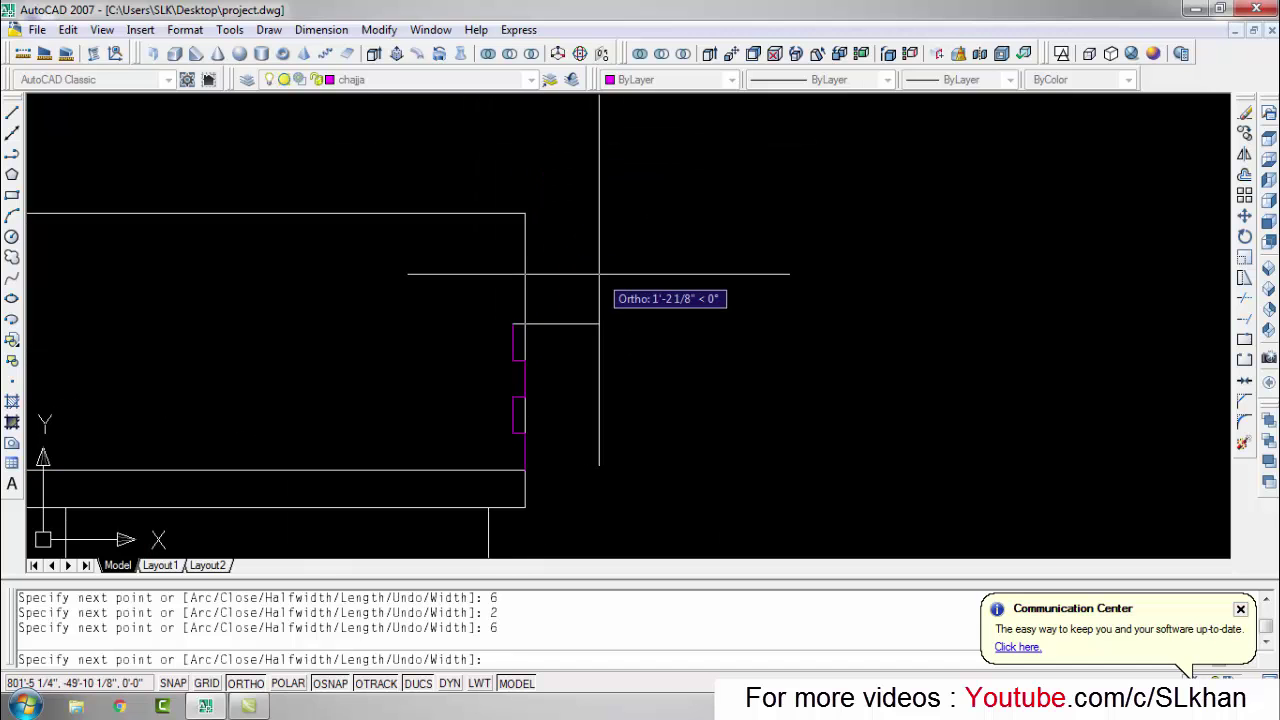
pyautogui.write('2')
pyautogui.press('Return')
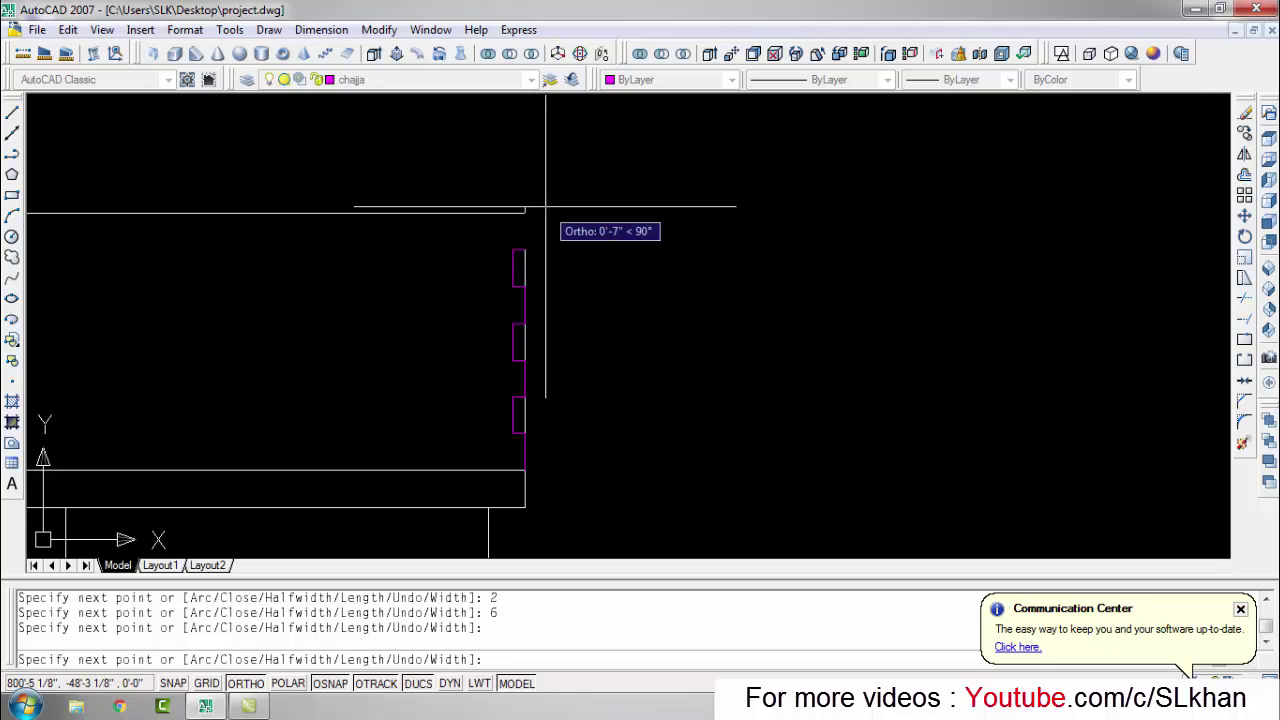
pyautogui.press('Escape')
# Step: Mirror the sunshade profile to the opposite end of the roof slab
pyautogui.press('Escape')
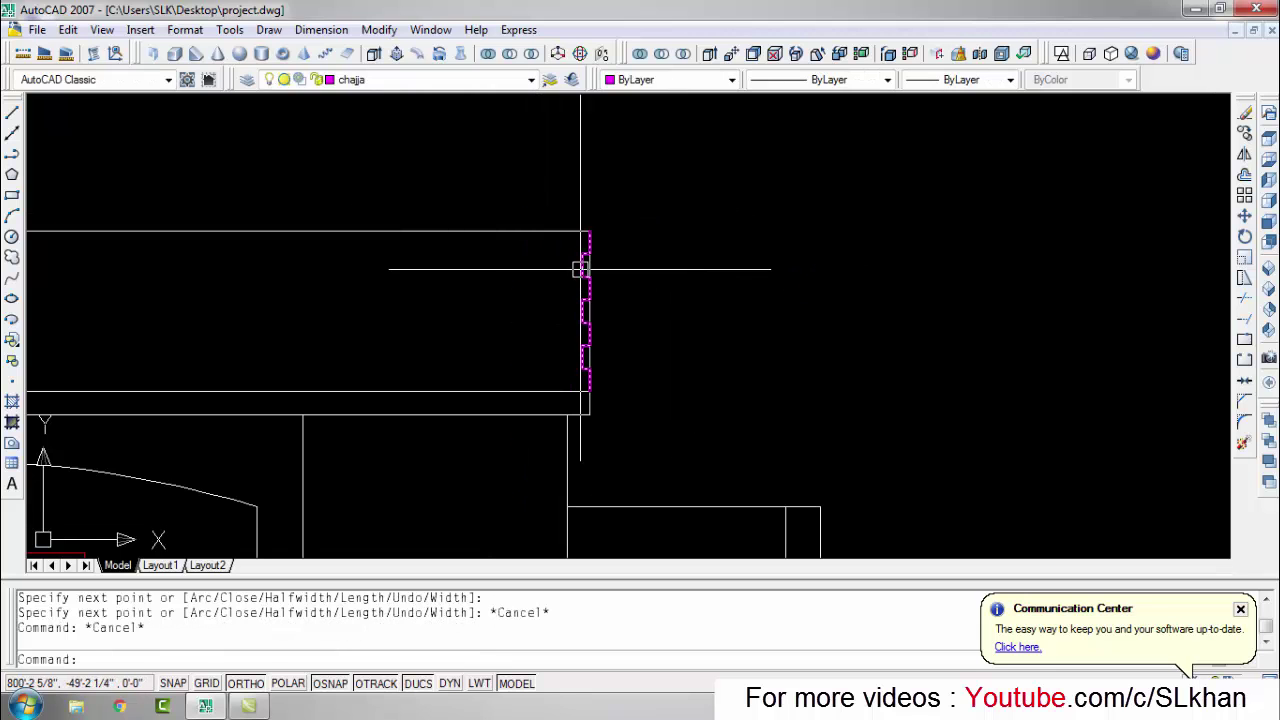
pyautogui.click(582, 271)
pyautogui.scroll(-5, 694, 291)
pyautogui.write('mi')
pyautogui.press('Return')
pyautogui.scroll(3, 710, 285)
pyautogui.click(705, 317)
# Step: Erase the stray vertical line and the leftover construction line around the chajja
pyautogui.press('Escape')
pyautogui.press('Escape')
pyautogui.press('Escape')
pyautogui.scroll(3, 186, 263)
pyautogui.scroll(2, 160, 252)
pyautogui.click(160, 252)
pyautogui.write('e')
pyautogui.press('Return')
pyautogui.scroll(-3, 297, 326)
pyautogui.scroll(2, 994, 317)
pyautogui.scroll(2, 1062, 259)
pyautogui.scroll(-4, 1062, 259)
pyautogui.press('Escape')
pyautogui.press('Escape')
pyautogui.click(523, 266)
pyautogui.write('e')
pyautogui.press('Return')
pyautogui.scroll(-3, 701, 309)
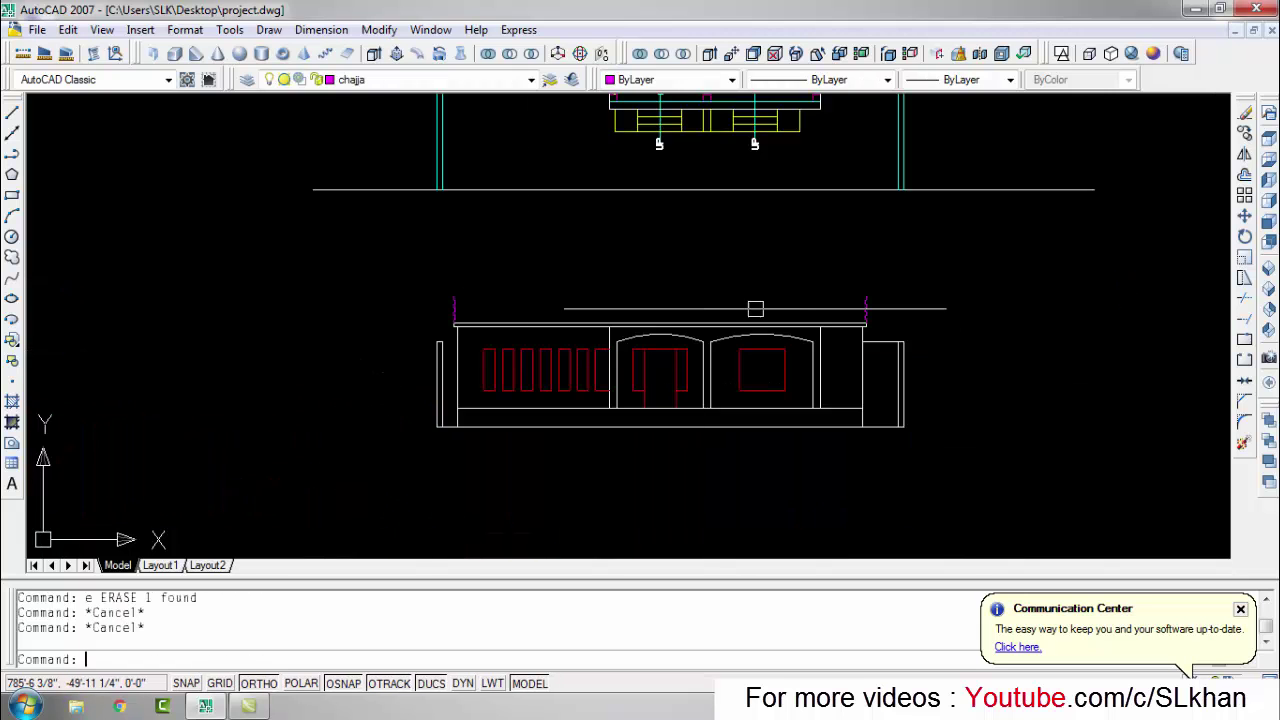
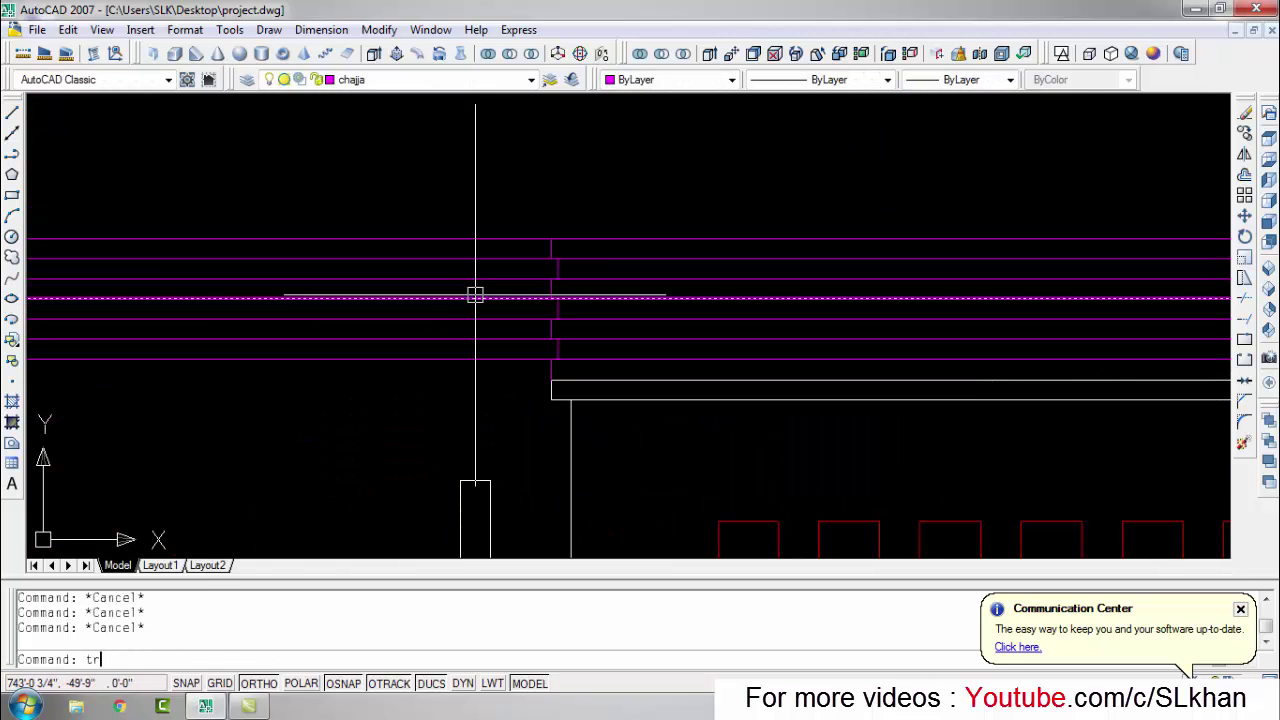
# Step: Cancel the trim, then abandon the started line and offset attempts on the chajja band
pyautogui.press('Escape')
pyautogui.press('Escape')
pyautogui.scroll(2, 579, 364)
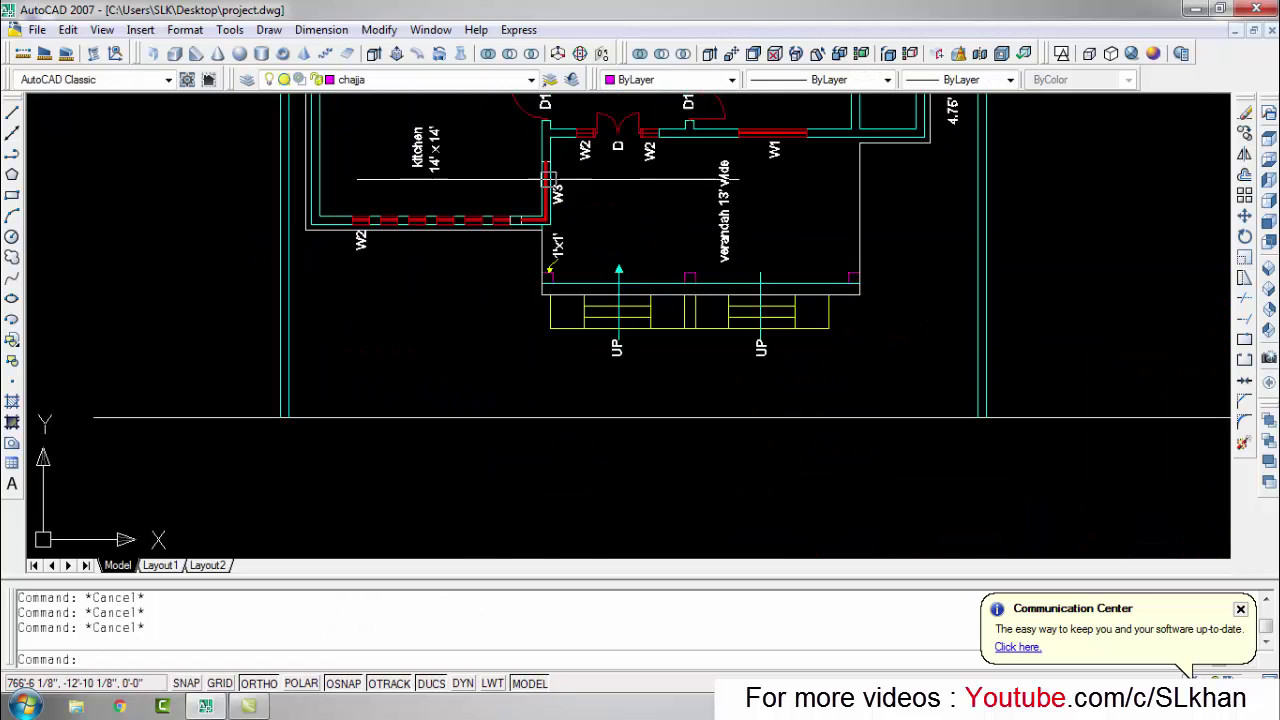
pyautogui.scroll(3, 600, 380)
pyautogui.scroll(3, 577, 380)
pyautogui.write('l')
pyautogui.press('Return')
pyautogui.click(491, 305)
pyautogui.scroll(-5, 491, 305)
pyautogui.scroll(5, 449, 414)
pyautogui.press('Escape')
pyautogui.press('Escape')
pyautogui.scroll(3, 903, 403)
pyautogui.write('o')
pyautogui.press('Return')
pyautogui.press('Escape')
pyautogui.press('Escape')
pyautogui.press('Escape')
# Step: Copy the magenta chajja line to its new position on the elevation
pyautogui.write('co')
pyautogui.press('Return')
pyautogui.click(877, 480)
pyautogui.press('Return')
pyautogui.scroll(-1, 866, 432)
pyautogui.scroll(-3, 905, 395)
pyautogui.click(406, 386)
pyautogui.press('Escape')
# Step: Window-select the stray chajja object and erase it
pyautogui.moveTo(420, 400); pyautogui.dragTo(346, 203)
pyautogui.write('e')
pyautogui.press('Return')
pyautogui.scroll(5, 648, 446)
pyautogui.scroll(-3, 651, 326)
pyautogui.scroll(4, 446, 371)
# Step: Select the vertical zig-zag break line and start moving it, then cancel the move
pyautogui.click(446, 371)
pyautogui.scroll(-2, 428, 370)
pyautogui.write('m')
pyautogui.press('Return')
pyautogui.scroll(1, 434, 366)
pyautogui.scroll(1, 434, 380)
pyautogui.click(433, 395)
pyautogui.press('Escape')
pyautogui.press('Escape')
# Step: Save project.dwg with Ctrl+S
pyautogui.scroll(-3, 654, 286)
pyautogui.scroll(-3, 563, 277)
pyautogui.scroll(-2, 690, 483)
pyautogui.hotkey('ctrl', 's')
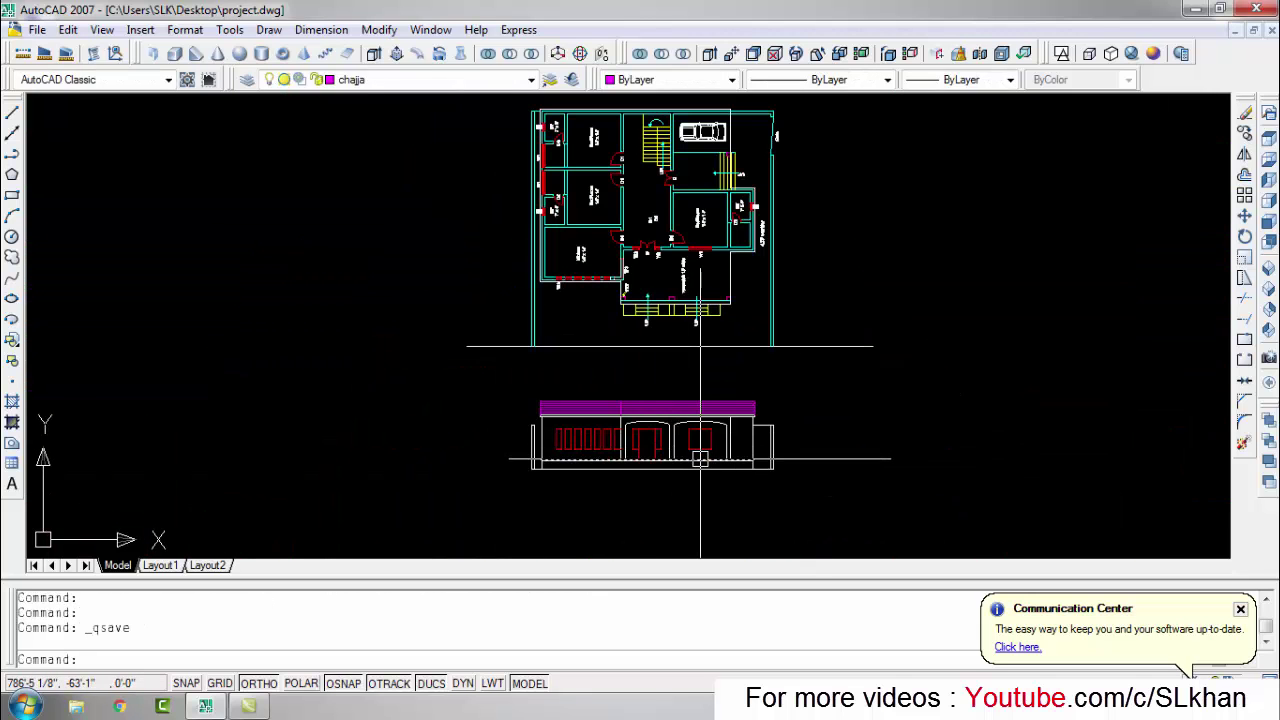
# Step: Erase the small pink drawing on the right
pyautogui.scroll(-2, 370, 340)
pyautogui.press('Escape')
pyautogui.press('Escape')
pyautogui.scroll(-2, 760, 430)
pyautogui.moveTo(960, 340); pyautogui.dragTo(792, 410)
pyautogui.write('e')
pyautogui.press('Return')
pyautogui.press('Escape')
pyautogui.press('Escape')
pyautogui.scroll(2, 651, 349)
pyautogui.scroll(-3, 457, 349)
pyautogui.scroll(5, 361, 318)
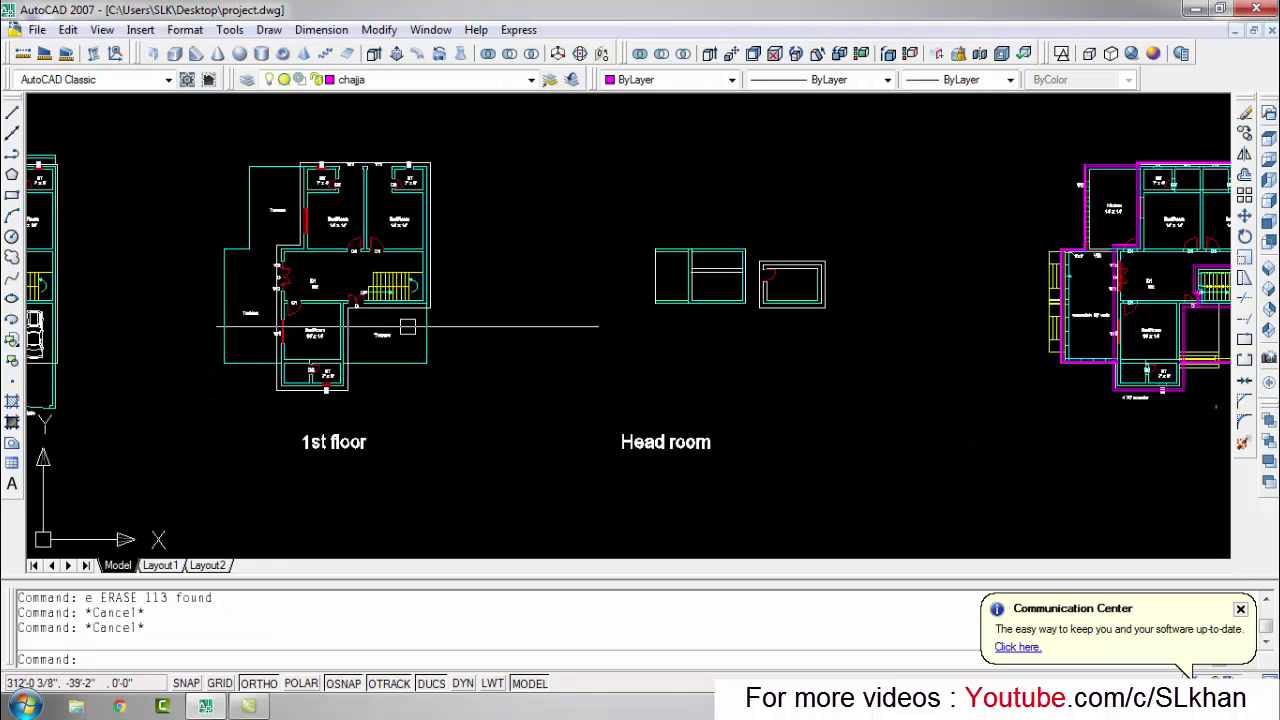
pyautogui.scroll(-2, 230, 340)
# Step: Copy the whole 1st-floor plan to a spot beside the original
pyautogui.moveTo(349, 191); pyautogui.dragTo(229, 377)
pyautogui.write('co')
pyautogui.press('Return')
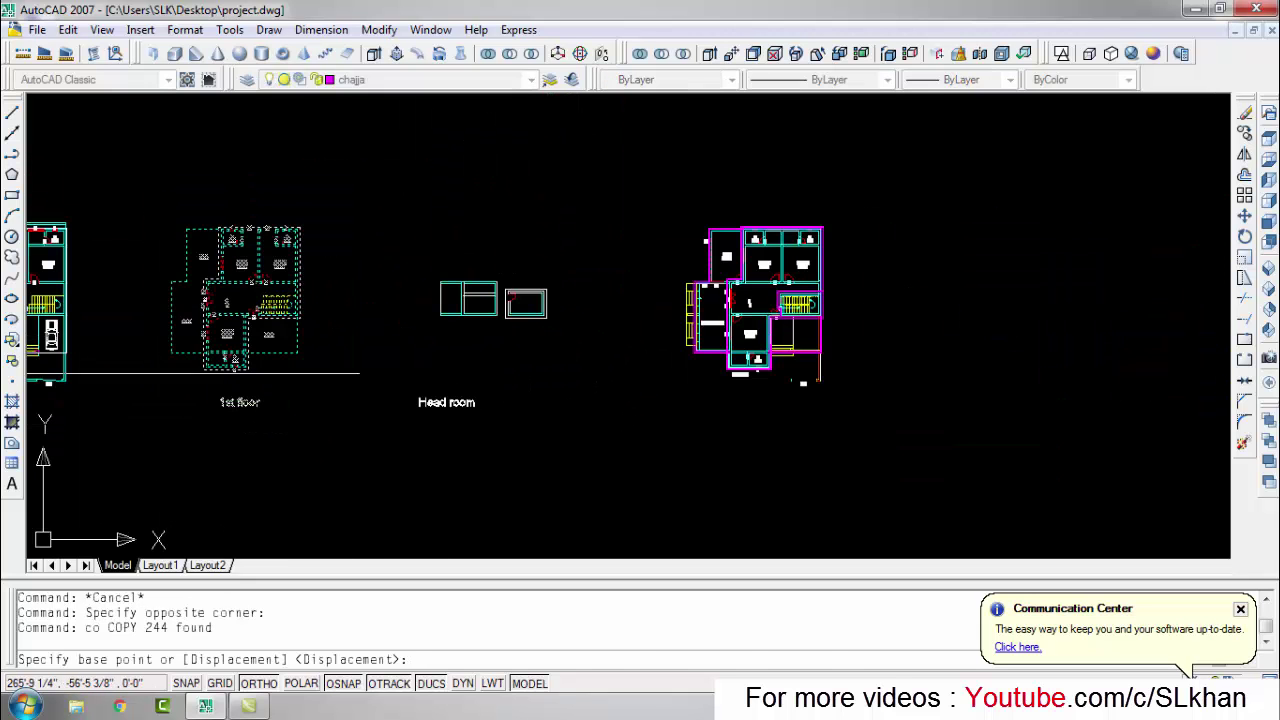
pyautogui.click(382, 357)
pyautogui.scroll(-1, 90, 357)
pyautogui.scroll(-1, 90, 357)
pyautogui.click(831, 349)
pyautogui.press('Escape')
pyautogui.press('Escape')
# Step: Rotate the plan copy 90° about its corner
pyautogui.scroll(3, 831, 349)
pyautogui.moveTo(780, 200); pyautogui.dragTo(498, 481)
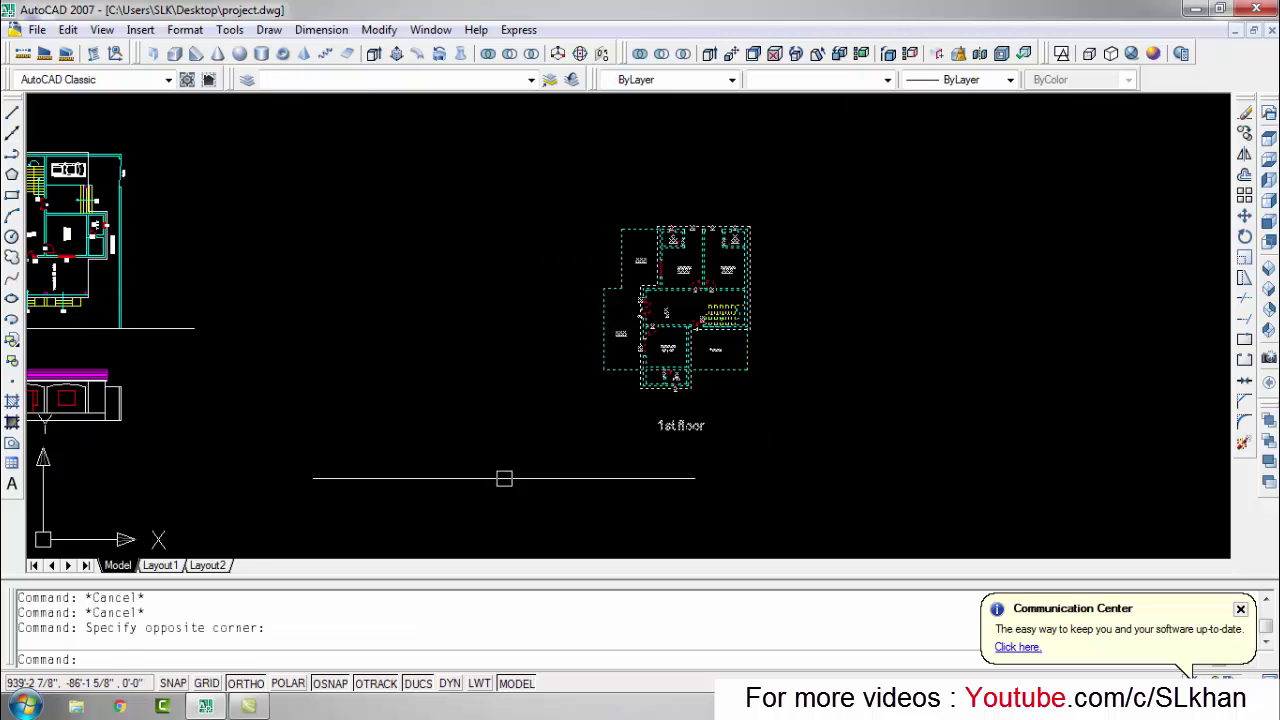
pyautogui.press('Return')
pyautogui.click(603, 370)
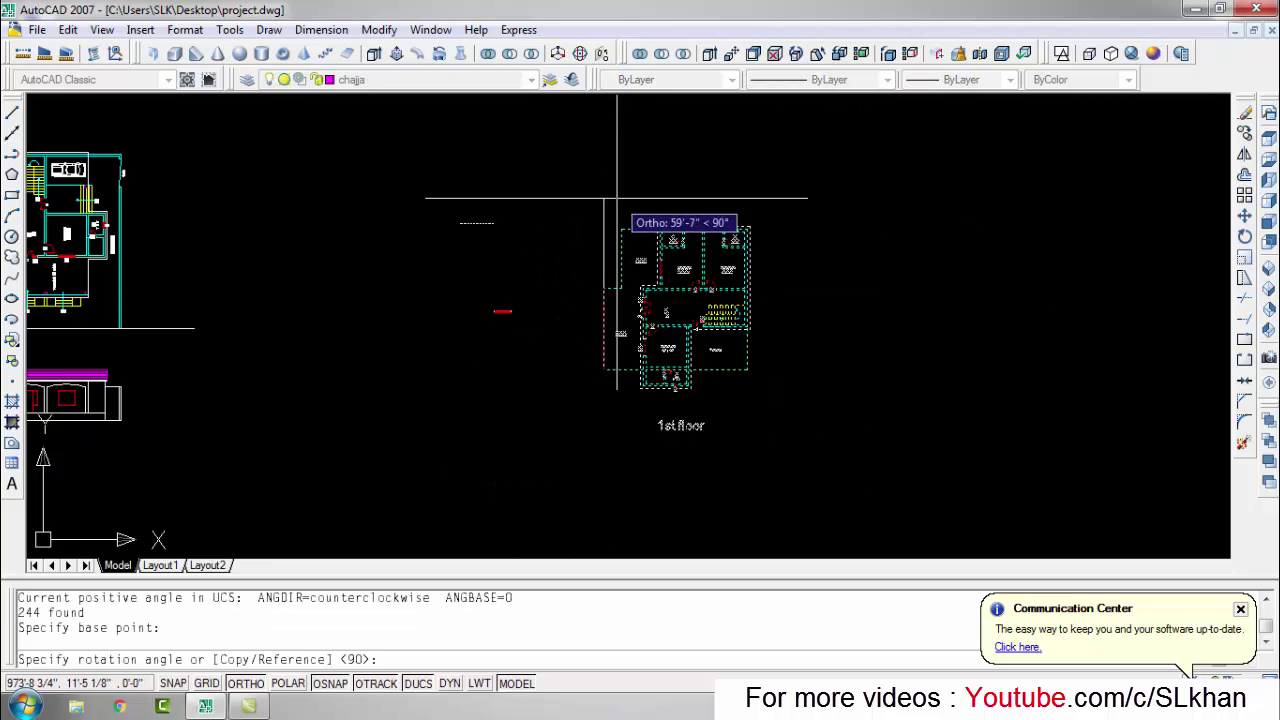
pyautogui.click(617, 222)
pyautogui.press('Return')
pyautogui.press('Escape')
pyautogui.press('Escape')
pyautogui.press('Escape')
# Step: Copy the front elevation to sit below the rotated plan
pyautogui.moveTo(714, 277); pyautogui.dragTo(811, 357, button='middle')
pyautogui.moveTo(477, 386); pyautogui.dragTo(543, 386, button='middle')
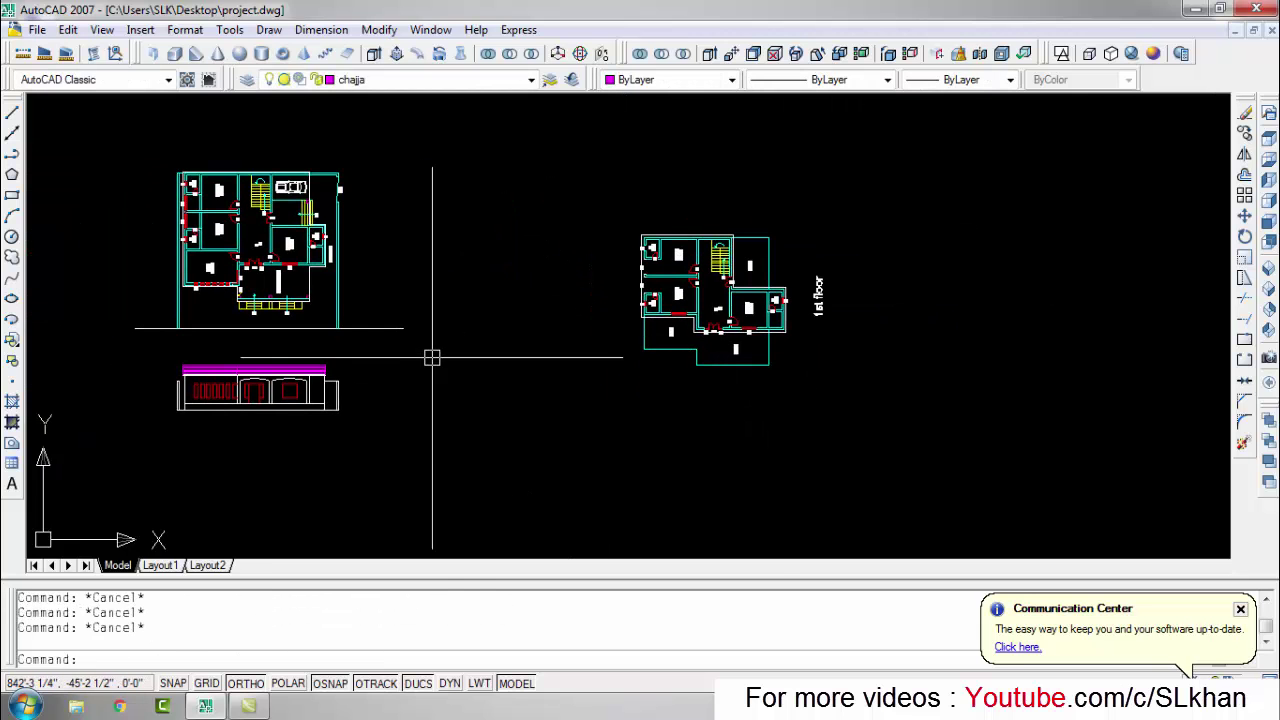
pyautogui.click(398, 349)
pyautogui.click(142, 425)
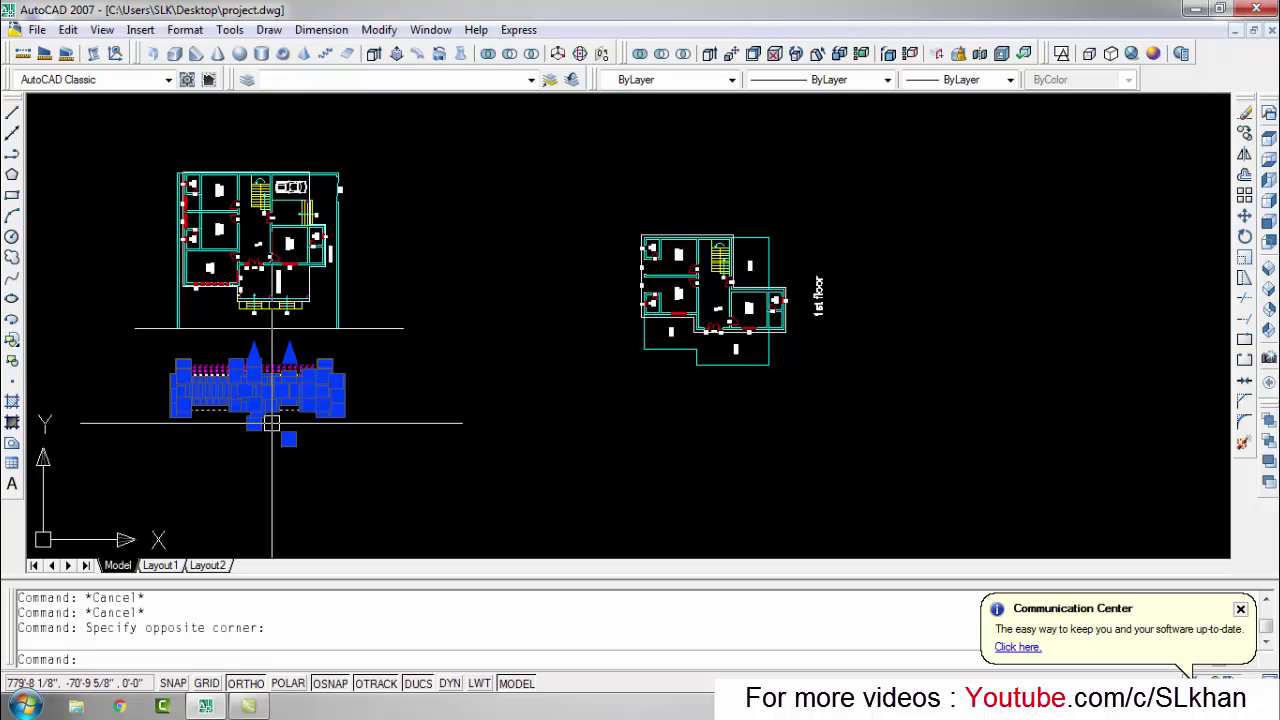
pyautogui.write('co')
pyautogui.press('Return')
pyautogui.scroll(6, 306, 234)
pyautogui.scroll(-5, 420, 230)
pyautogui.scroll(-2, 800, 400)
pyautogui.click(800, 400)
pyautogui.press('Escape')
pyautogui.press('Escape')
# Step: Window-select the old plan and elevation and erase them
pyautogui.moveTo(818, 402); pyautogui.dragTo(814, 380, button='middle')
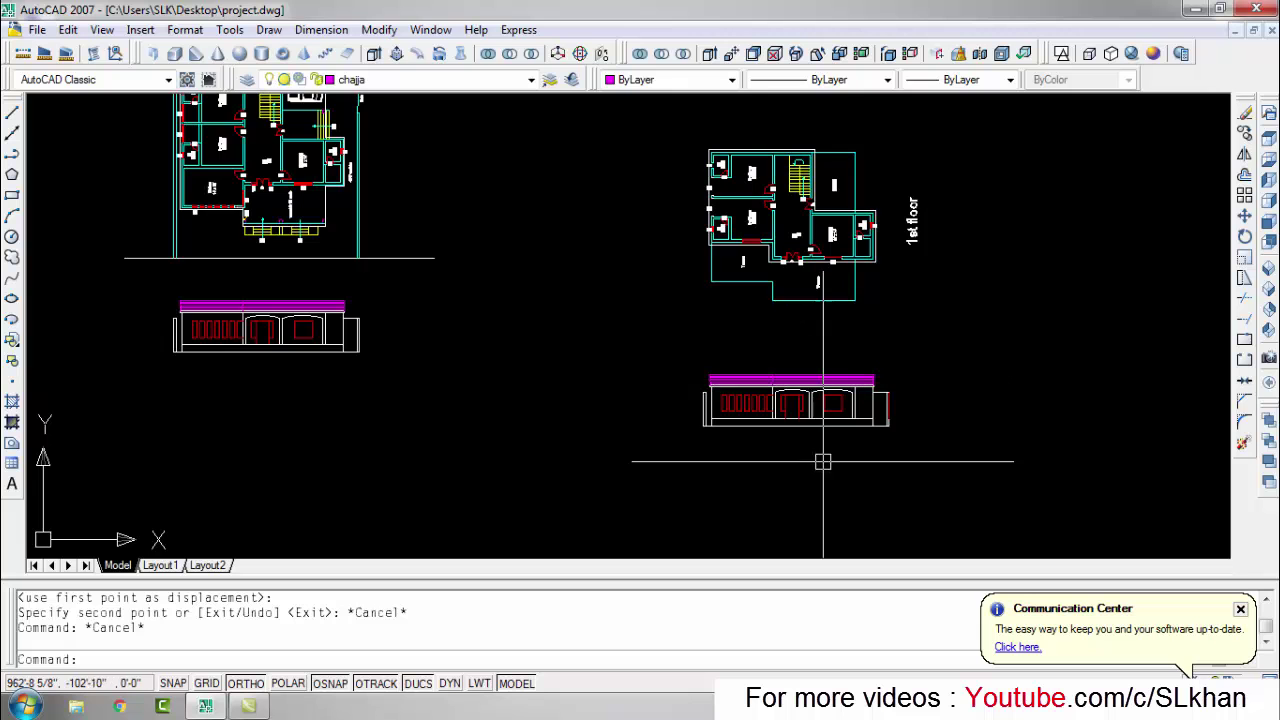
pyautogui.scroll(-2, 887, 435)
pyautogui.click(670, 168)
pyautogui.click(363, 523)
pyautogui.write('e')
pyautogui.press('Return')
pyautogui.scroll(-2, 412, 389)
pyautogui.scroll(2, 412, 389)
pyautogui.scroll(-3, 193, 346)
pyautogui.scroll(3, 851, 380)
pyautogui.scroll(-3, 680, 380)
pyautogui.scroll(3, 692, 410)
pyautogui.press('Escape')
pyautogui.press('Escape')
# Step: Select the elevation copy and start the MOVE command on it
pyautogui.click(832, 366)
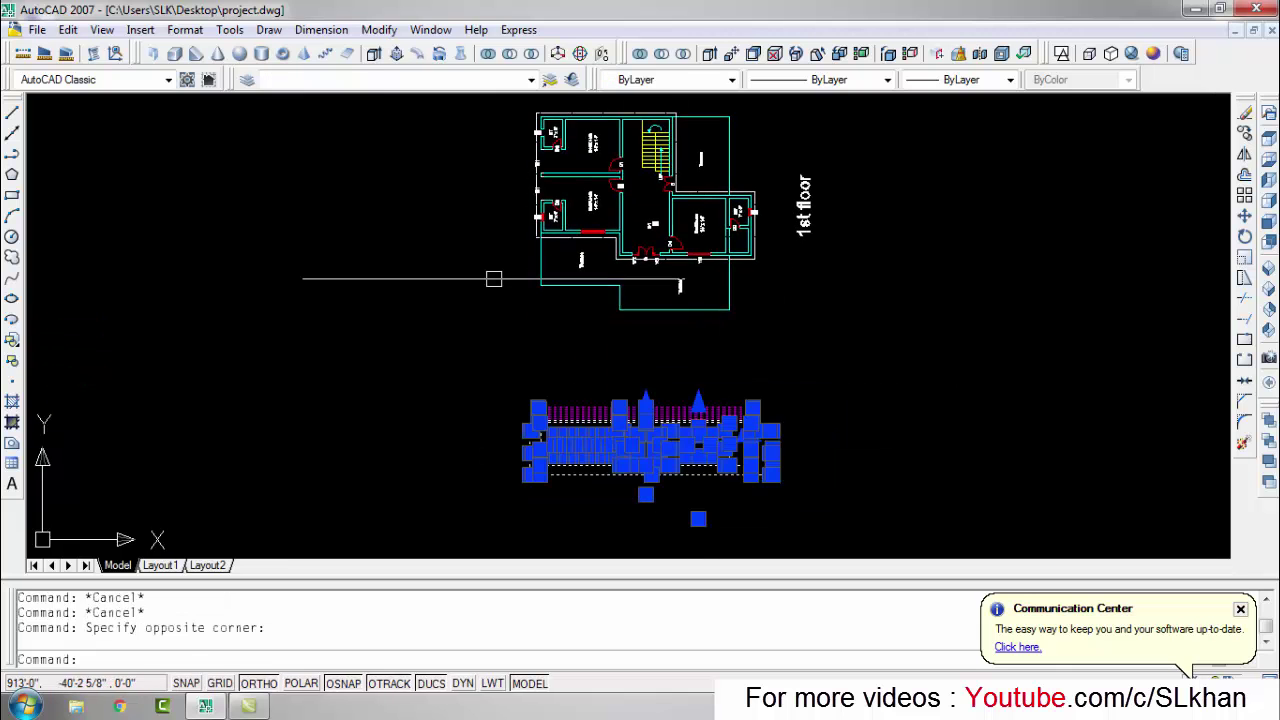
pyautogui.click(495, 470)
pyautogui.press('m')
pyautogui.press('Return')
pyautogui.scroll(-2, 350, 200)
# Step: Abandon the pending move and cast a vertical RAY from the wall edge down past the W1 window
pyautogui.scroll(3, 589, 343)
pyautogui.click(595, 340)
pyautogui.scroll(-3, 601, 455)
pyautogui.press('Escape')
pyautogui.press('Escape')
pyautogui.write('ray')
pyautogui.press('Return')
pyautogui.scroll(4, 600, 300)
pyautogui.click(594, 297)
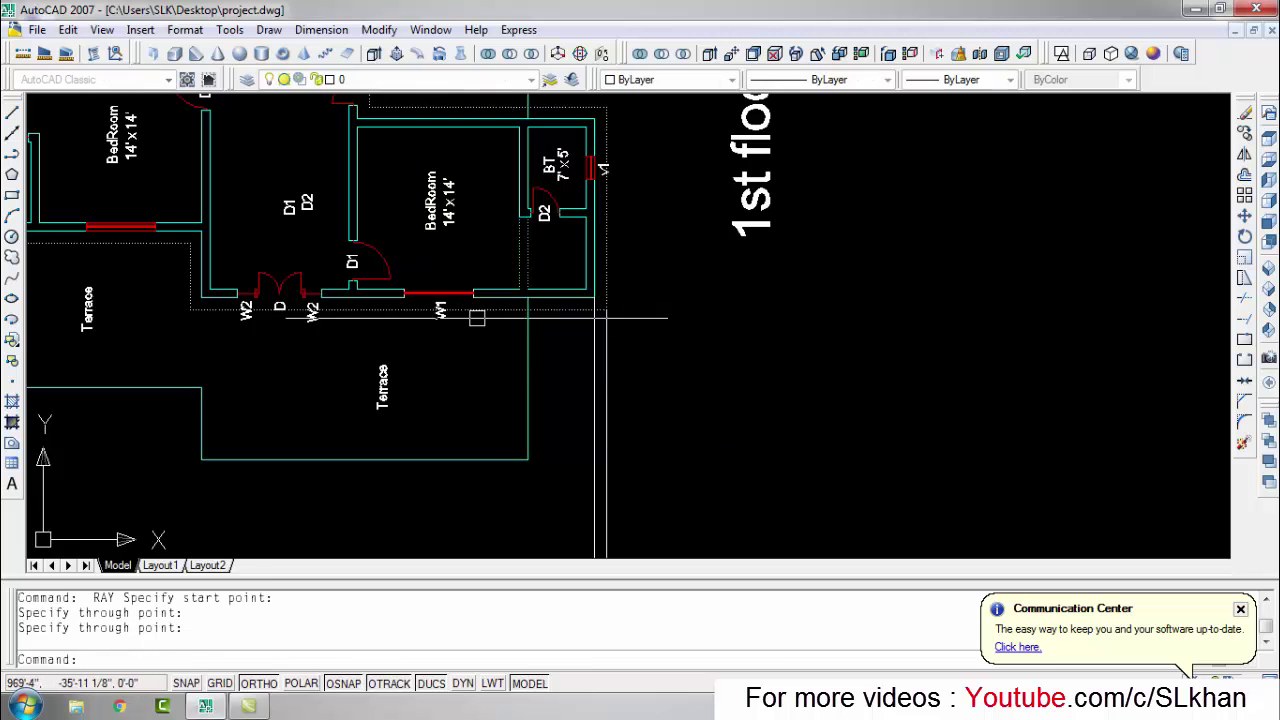
pyautogui.scroll(5, 463, 310)
pyautogui.click(489, 288)
pyautogui.press('Return')
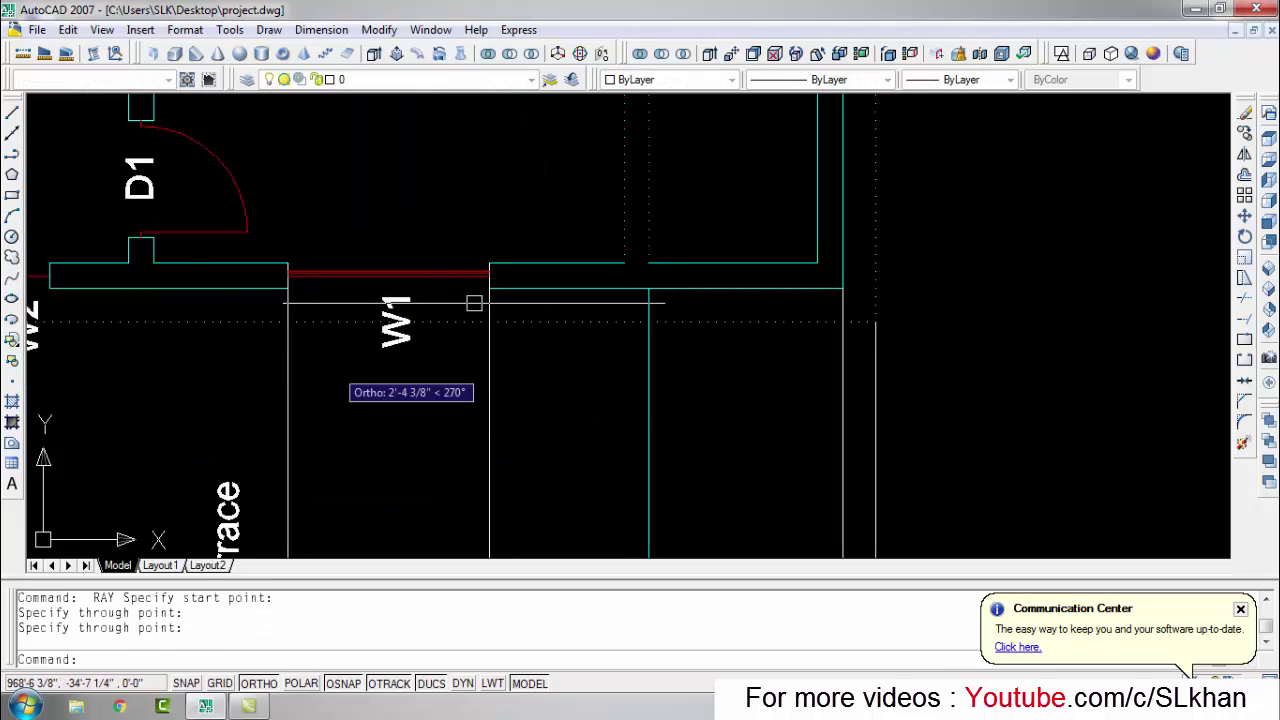
# Step: Draw another vertical ray down from the window edge onto the elevation
pyautogui.scroll(-3, 316, 298)
pyautogui.scroll(3, 400, 287)
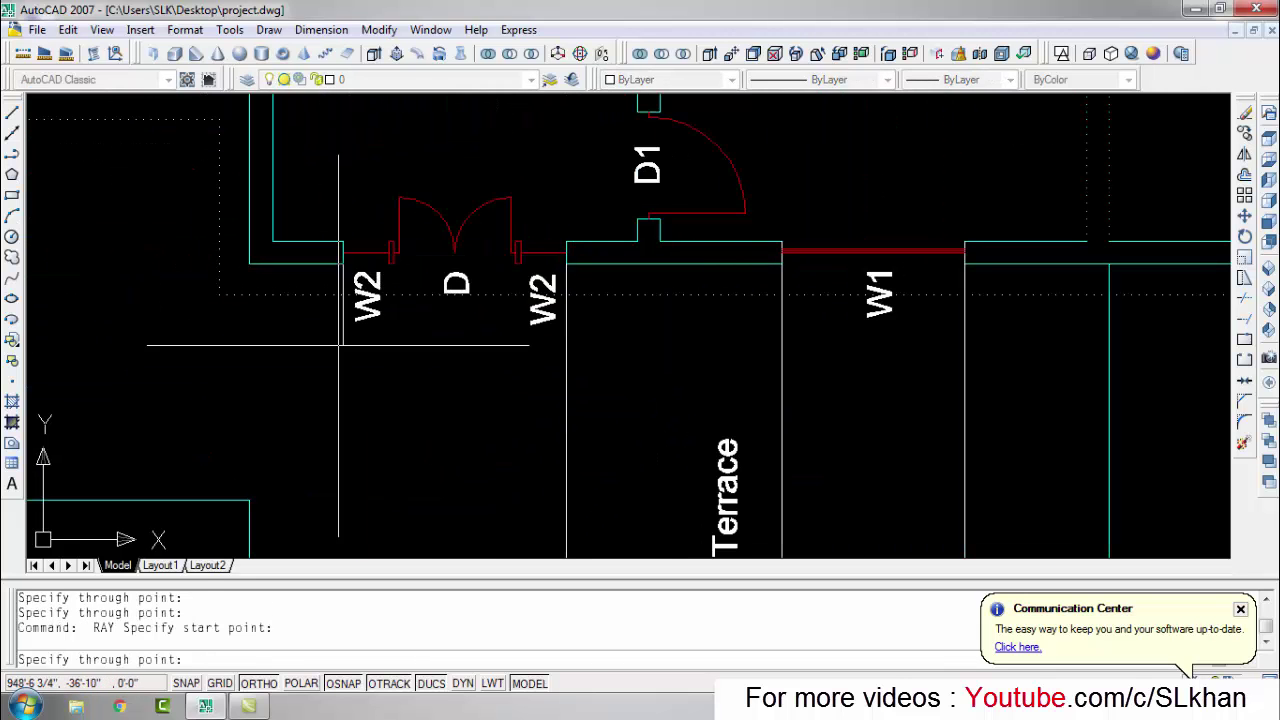
pyautogui.scroll(-4, 400, 290)
pyautogui.scroll(3, 501, 298)
pyautogui.scroll(1, 501, 298)
pyautogui.press('Return')
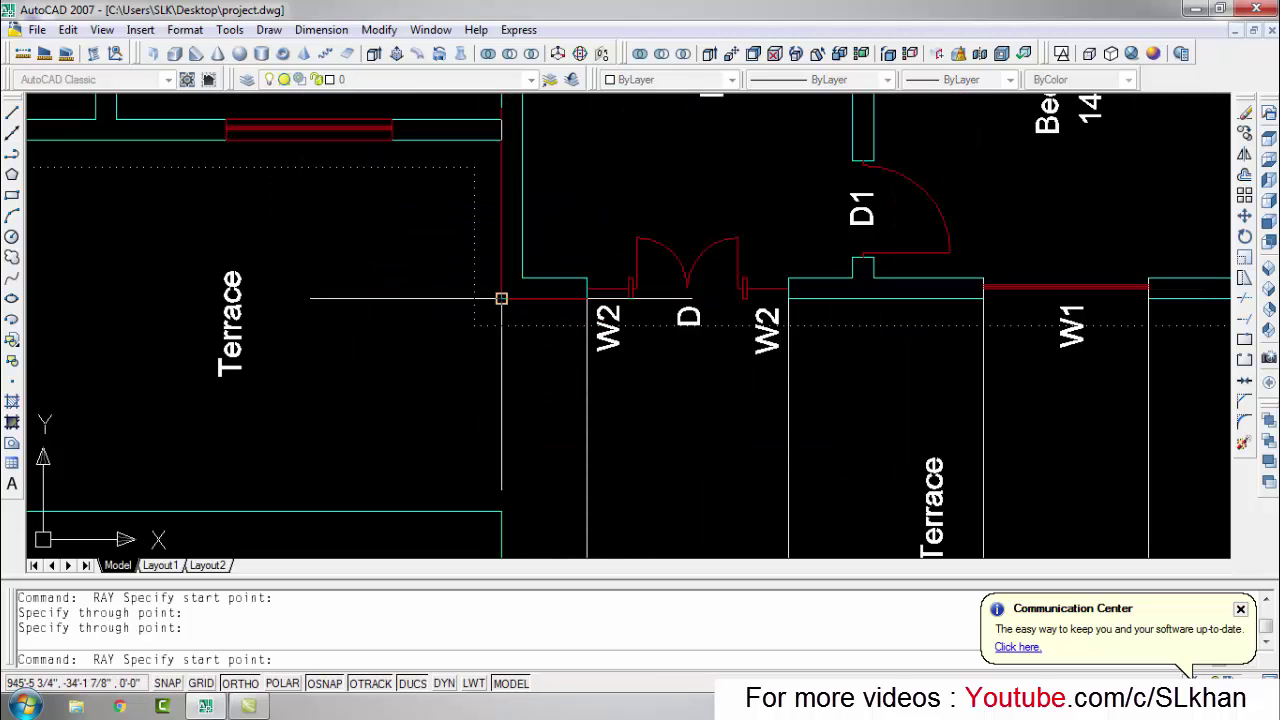
pyautogui.click(474, 325)
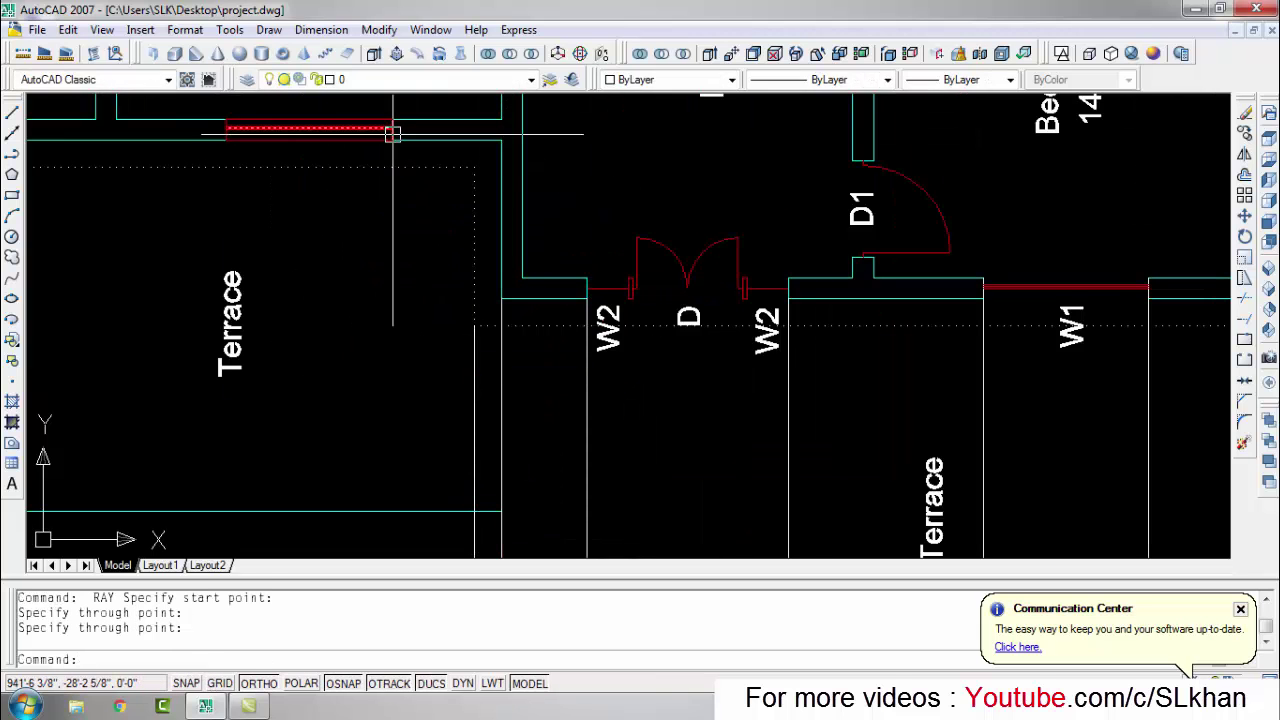
pyautogui.click(249, 166)
pyautogui.press('Return')
pyautogui.scroll(-4, 452, 308)
pyautogui.scroll(5, 296, 258)
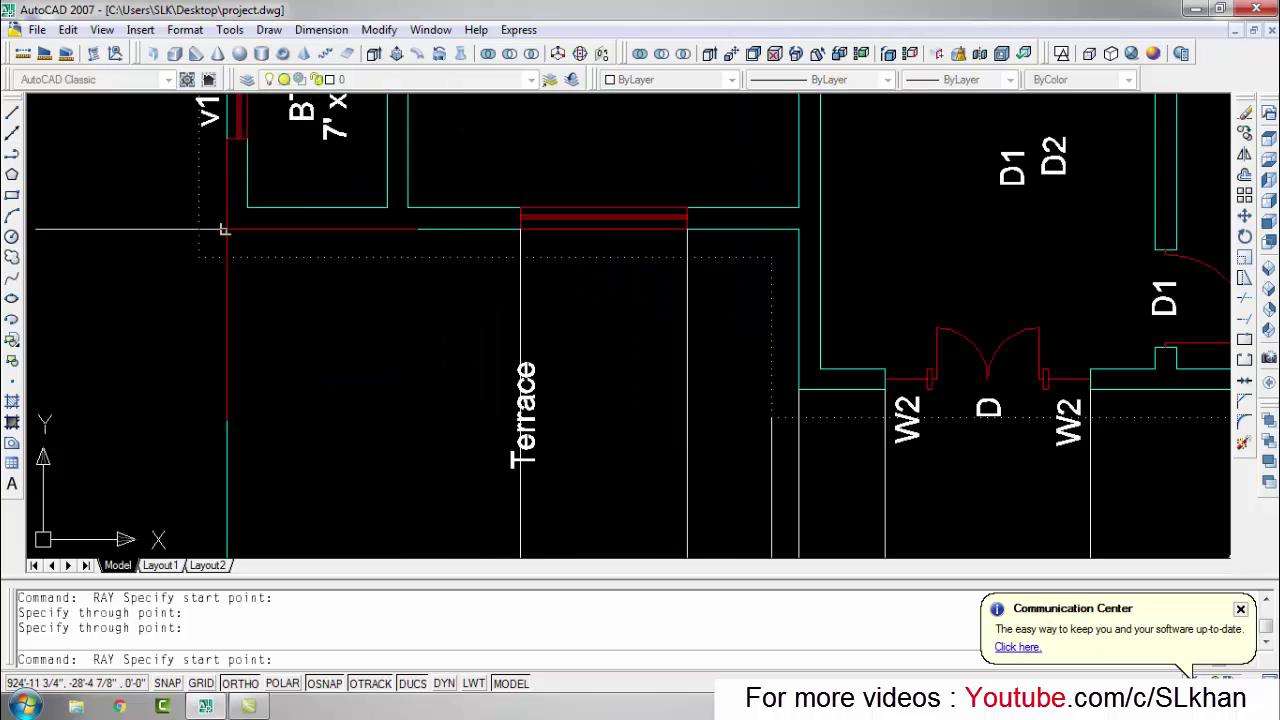
pyautogui.press('Escape')
pyautogui.press('Escape')
pyautogui.scroll(-4, 228, 223)
pyautogui.scroll(3, 815, 305)
# Step: Measure the 1'-0" wall offset with DIST, then drop the attempted 6 offset
pyautogui.write('di')
pyautogui.press('Return')
pyautogui.scroll(3, 776, 219)
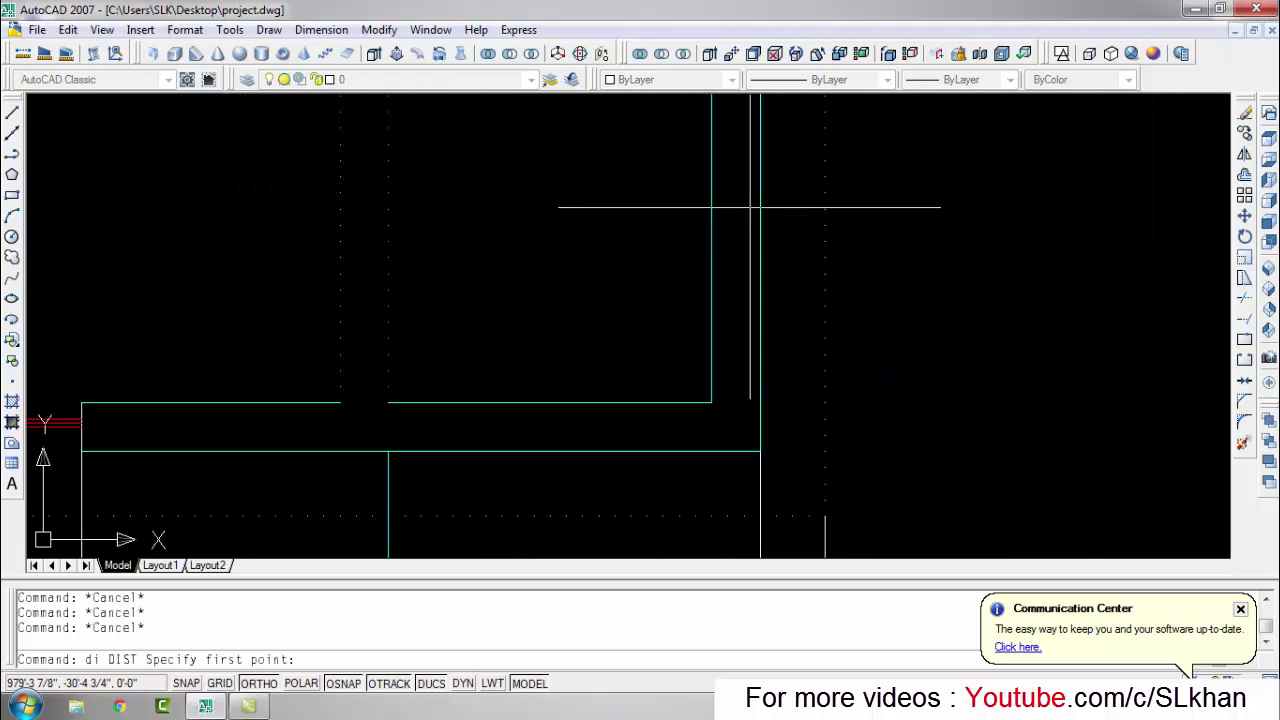
pyautogui.click(823, 213)
pyautogui.click(825, 218)
pyautogui.write('6')
pyautogui.press('Return')
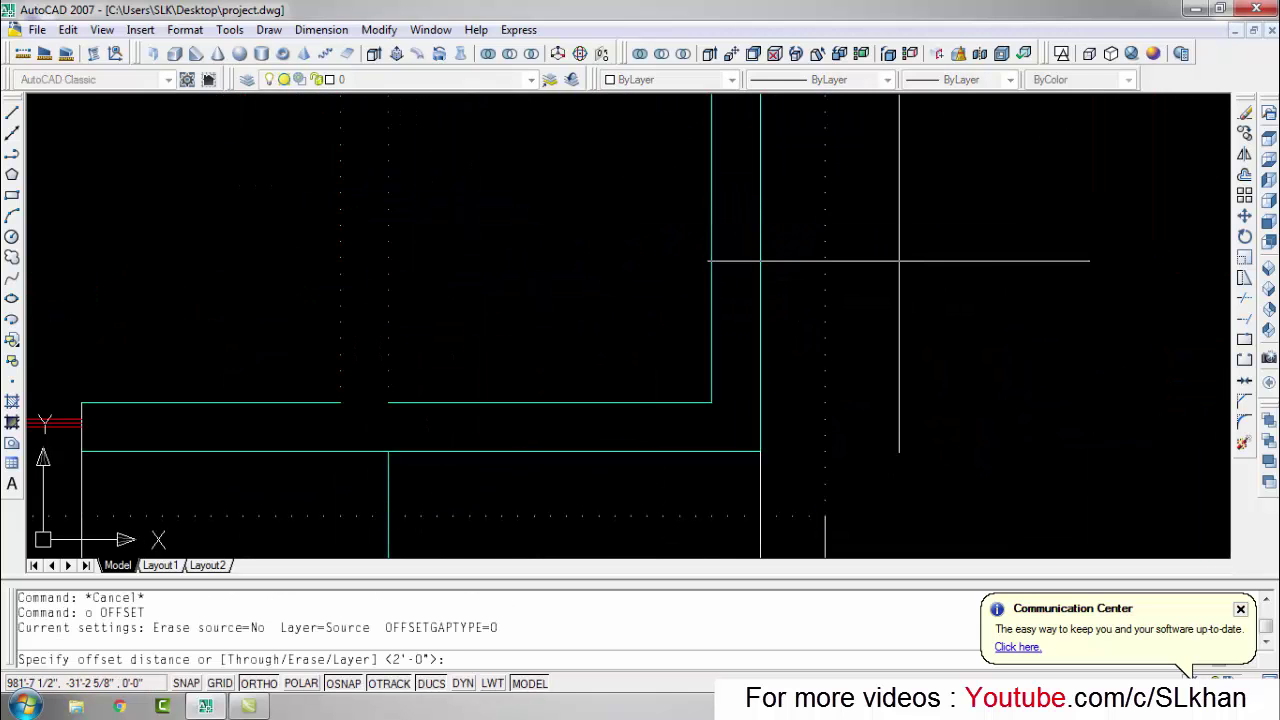
pyautogui.press('Escape')
pyautogui.press('Escape')
# Step: Erase the unwanted stray line and abandon the attempt to move another line
pyautogui.click(826, 240)
pyautogui.write('e')
pyautogui.press('Return')
pyautogui.press('Escape')
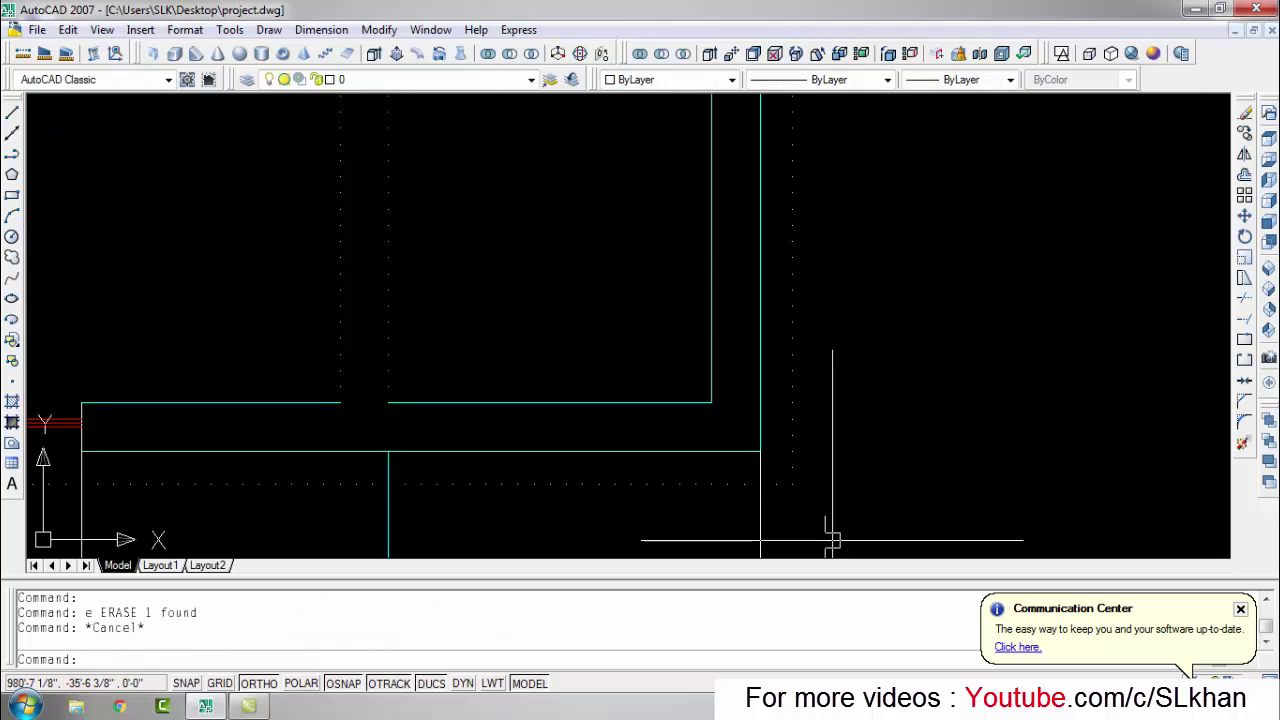
pyautogui.write('m')
pyautogui.press('Return')
pyautogui.click(826, 399)
pyautogui.scroll(-3, 826, 399)
pyautogui.scroll(5, 371, 348)
pyautogui.press('Escape')
pyautogui.press('Escape')
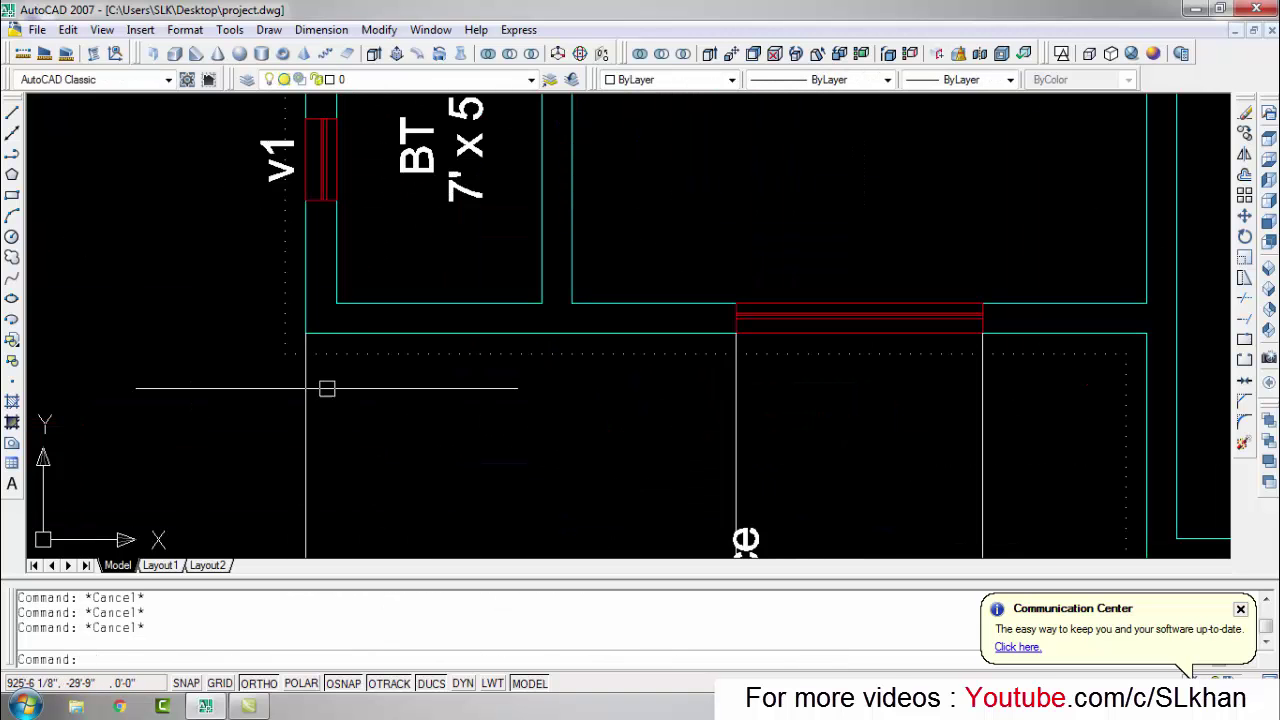
# Step: Abandon another ray and a line move, then pan the front elevation into view
pyautogui.write('ay')
pyautogui.press('Return')
pyautogui.press('Escape')
pyautogui.scroll(-3, 285, 385)
pyautogui.scroll(5, 470, 277)
pyautogui.click(500, 262)
pyautogui.write('m')
pyautogui.press('Return')
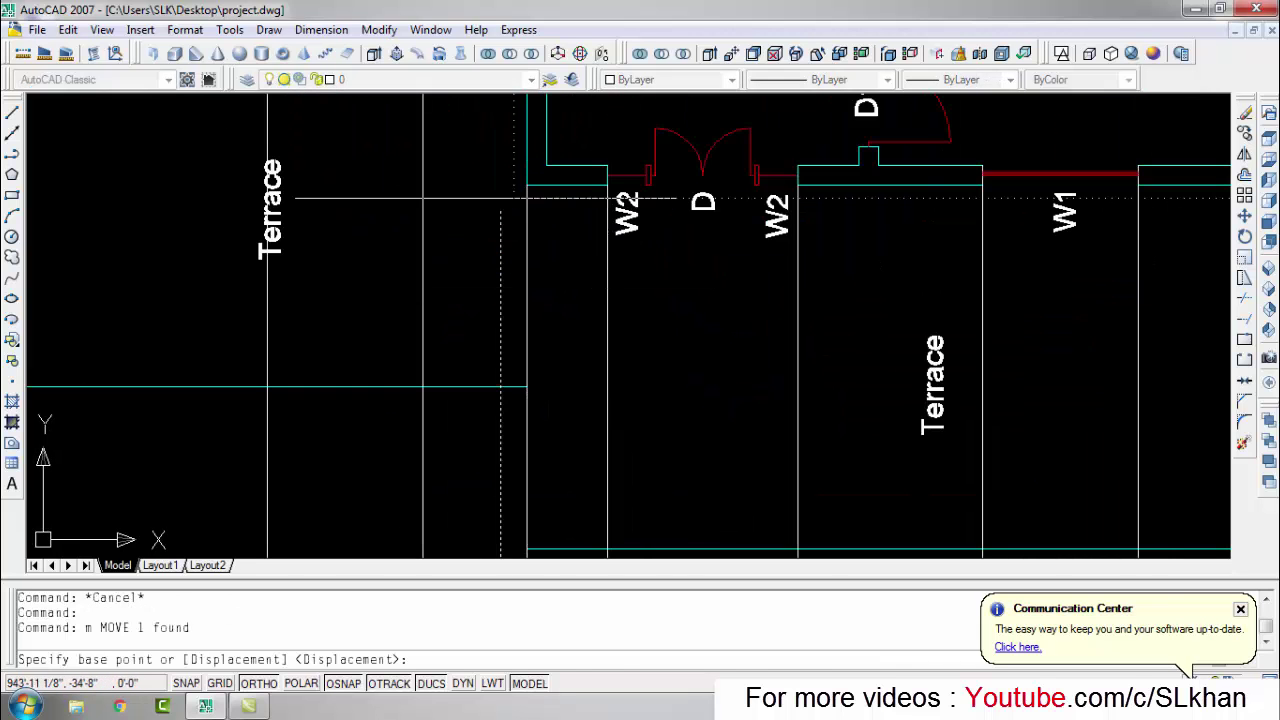
pyautogui.scroll(2, 500, 235)
pyautogui.click(537, 200)
pyautogui.scroll(-3, 800, 280)
pyautogui.press('Escape')
pyautogui.press('Escape')
pyautogui.scroll(-3, 794, 223)
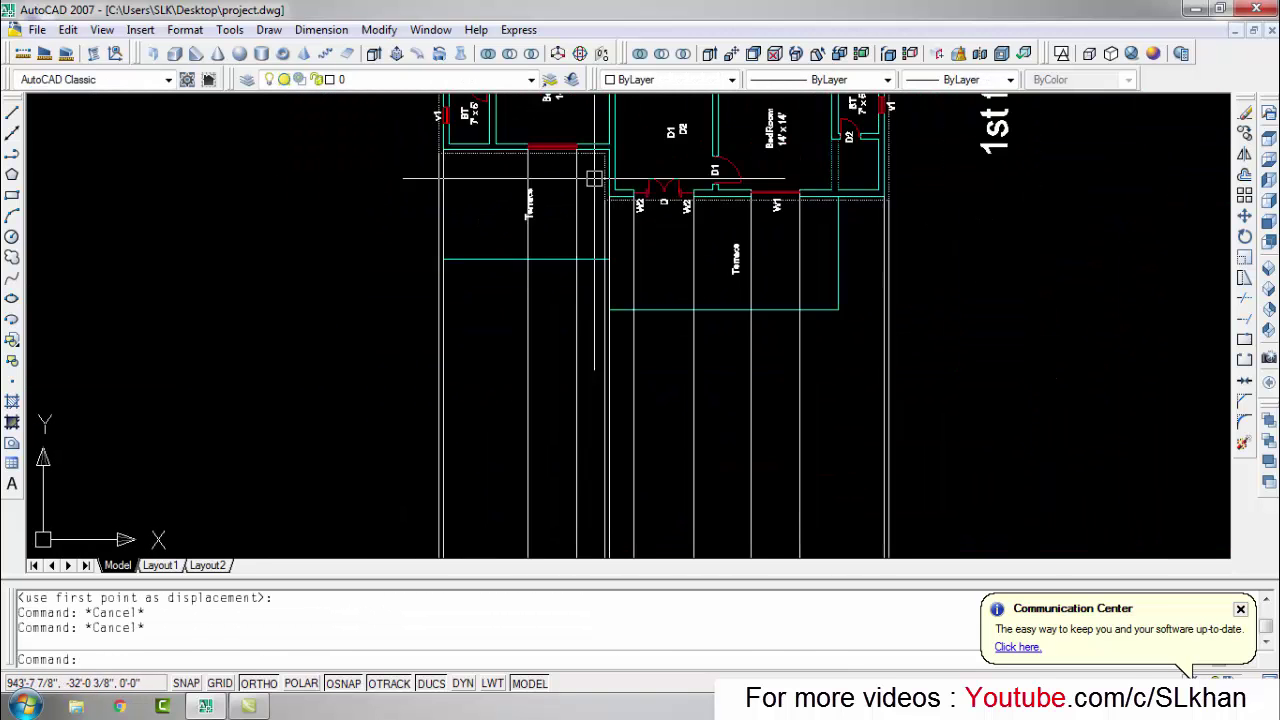
pyautogui.moveTo(794, 223); pyautogui.dragTo(794, 160, button='middle')
pyautogui.scroll(2, 757, 343)
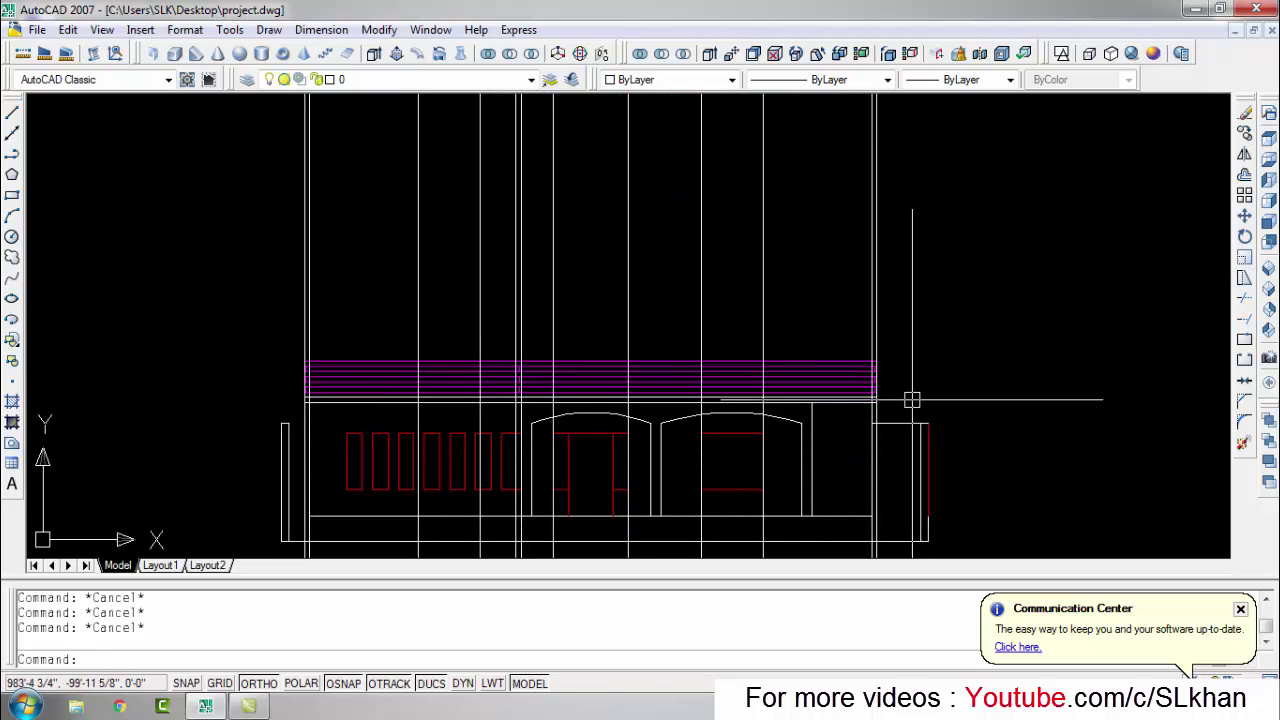
# Step: Measure the 3'-6" height of the chajja band
pyautogui.scroll(4, 894, 402)
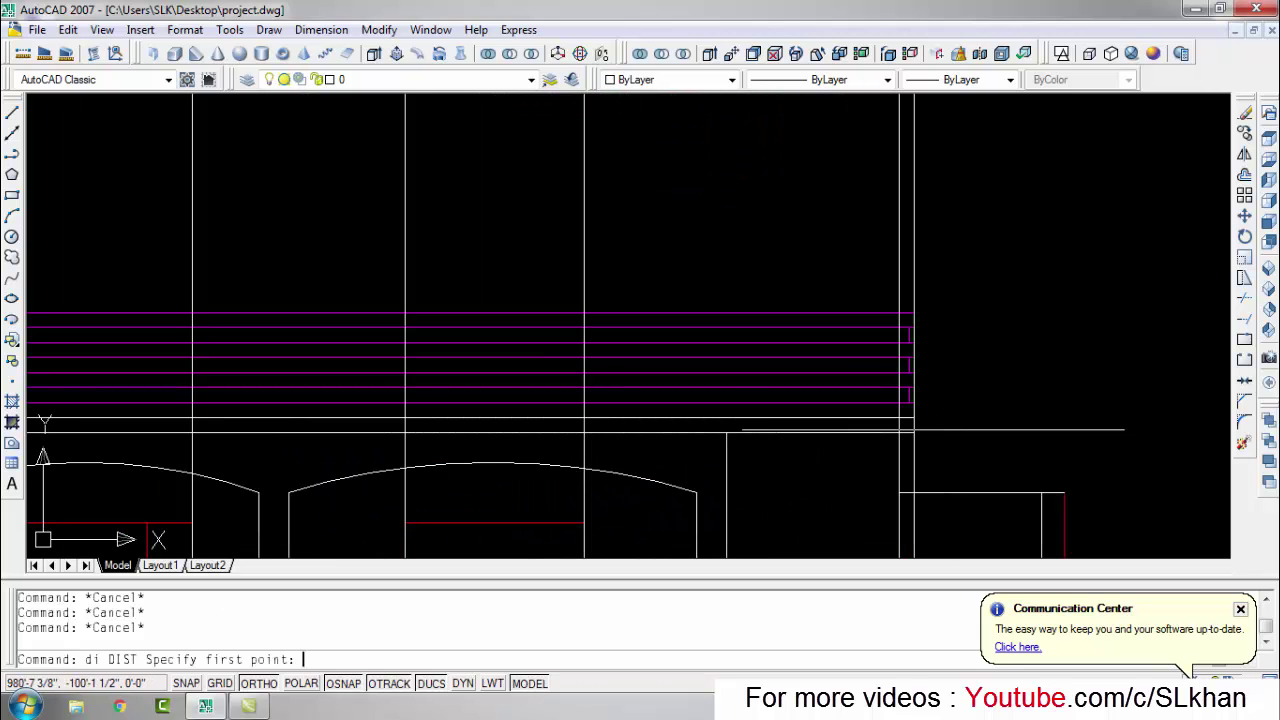
pyautogui.write('i')
pyautogui.press('Return')
pyautogui.click(947, 430)
pyautogui.scroll(2, 947, 430)
pyautogui.click(830, 203)
pyautogui.press('Escape')
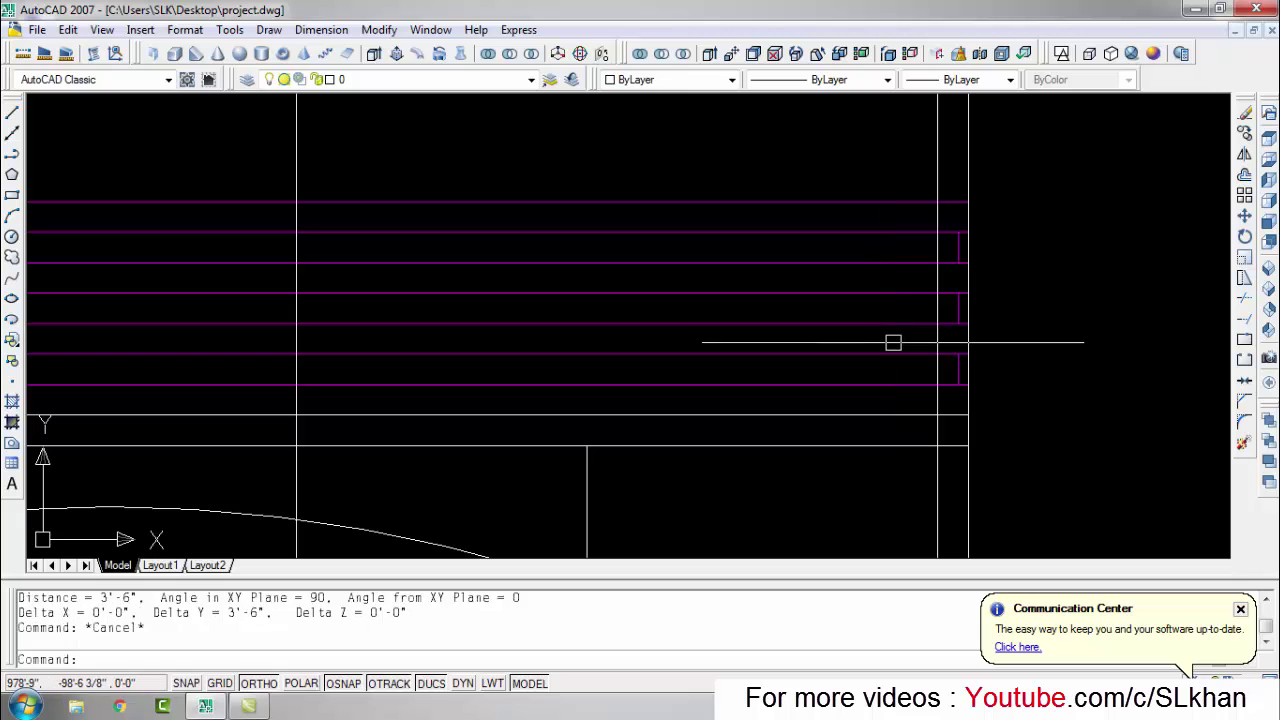
# Step: Offset the slab line below the chajja 11' upward as an upper-floor guide
pyautogui.write('o')
pyautogui.press('Return')
pyautogui.press('Return')
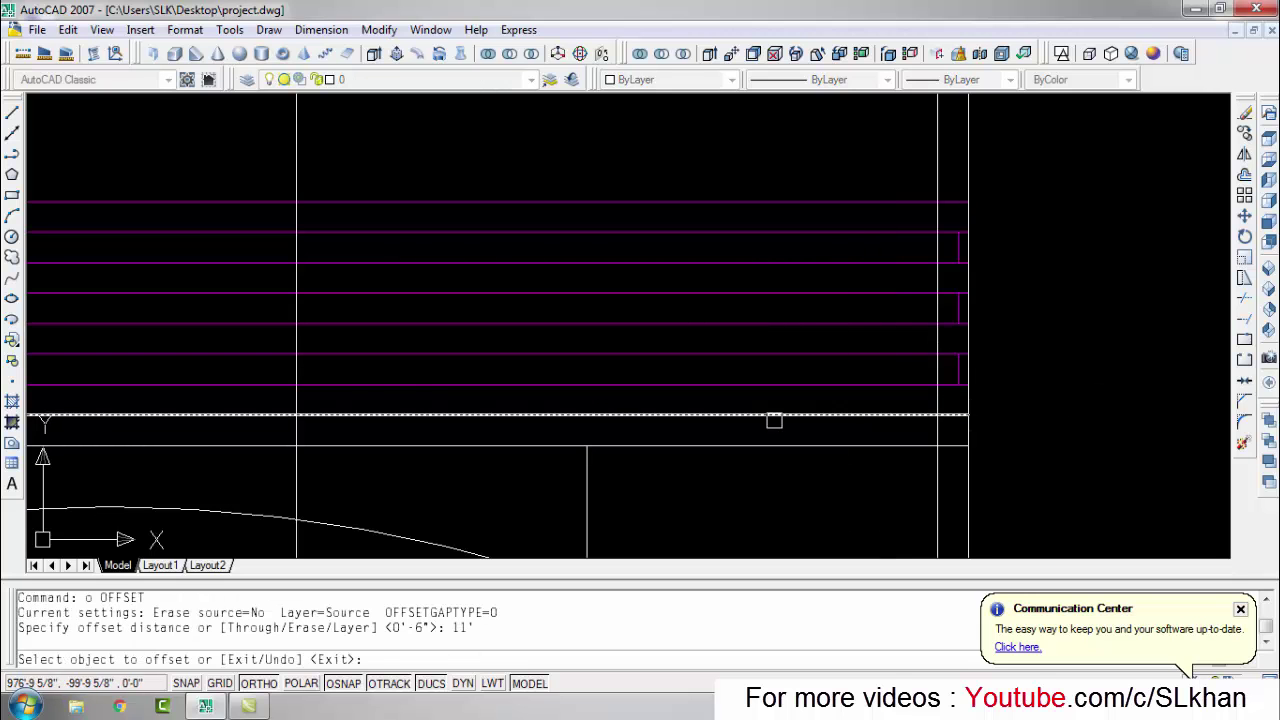
pyautogui.click(880, 384)
pyautogui.click(745, 148)
pyautogui.scroll(-6, 745, 148)
pyautogui.scroll(2, 570, 250)
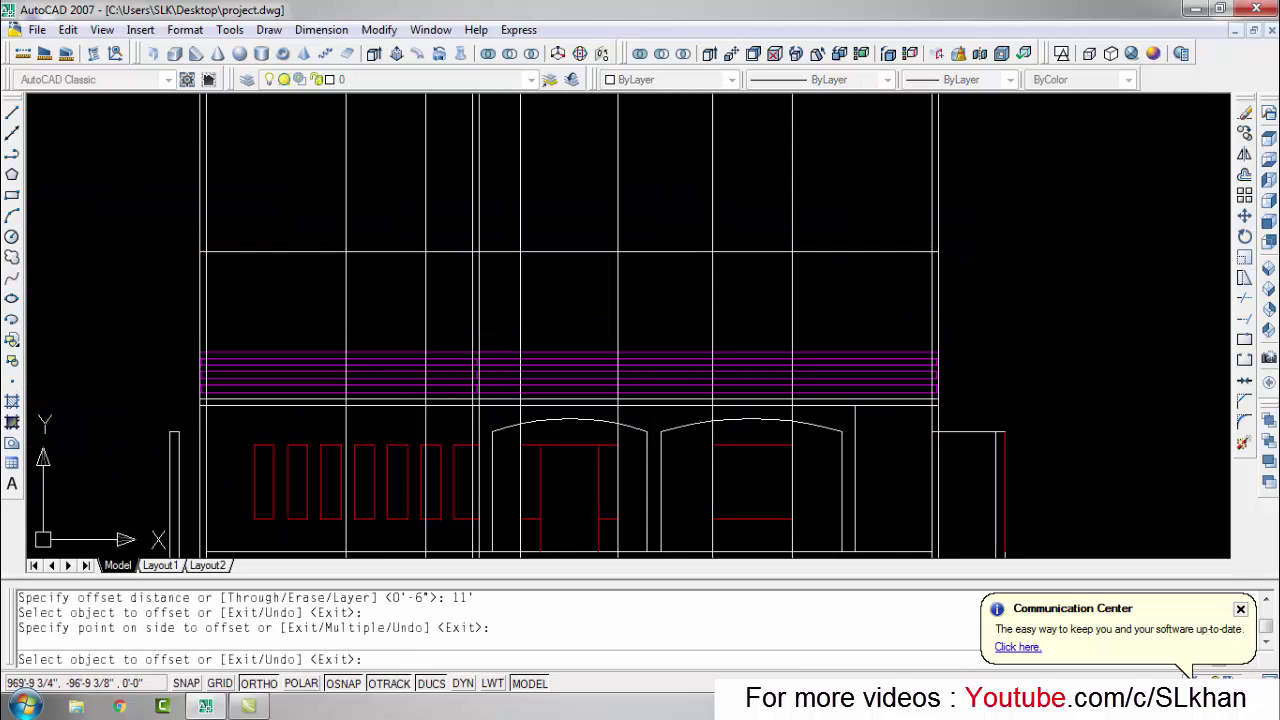
pyautogui.press('Escape')
# Step: Start trimming the guide lines with all edges as cutters, then cancel
pyautogui.write('tr')
pyautogui.press('Return')
pyautogui.press('Return')
pyautogui.scroll(3, 463, 329)
pyautogui.scroll(-3, 590, 285)
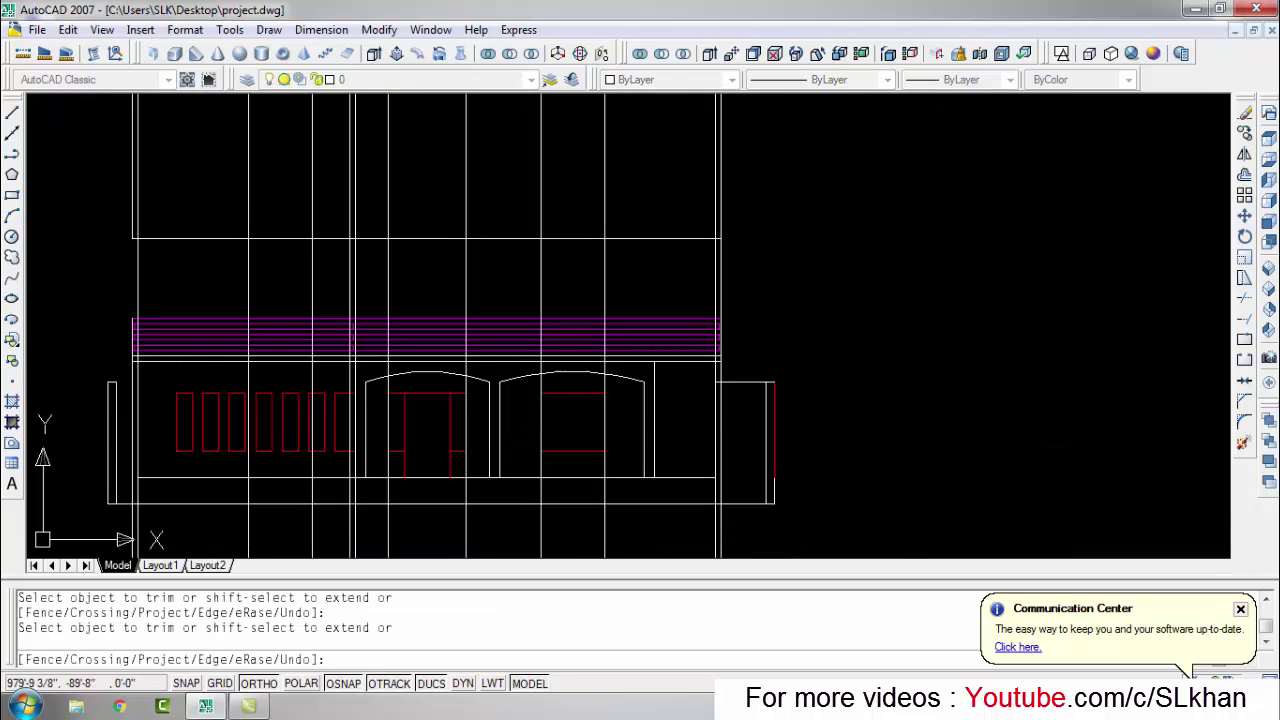
pyautogui.scroll(3, 590, 285)
pyautogui.scroll(-3, 780, 237)
pyautogui.press('Escape')
pyautogui.scroll(3, 749, 309)
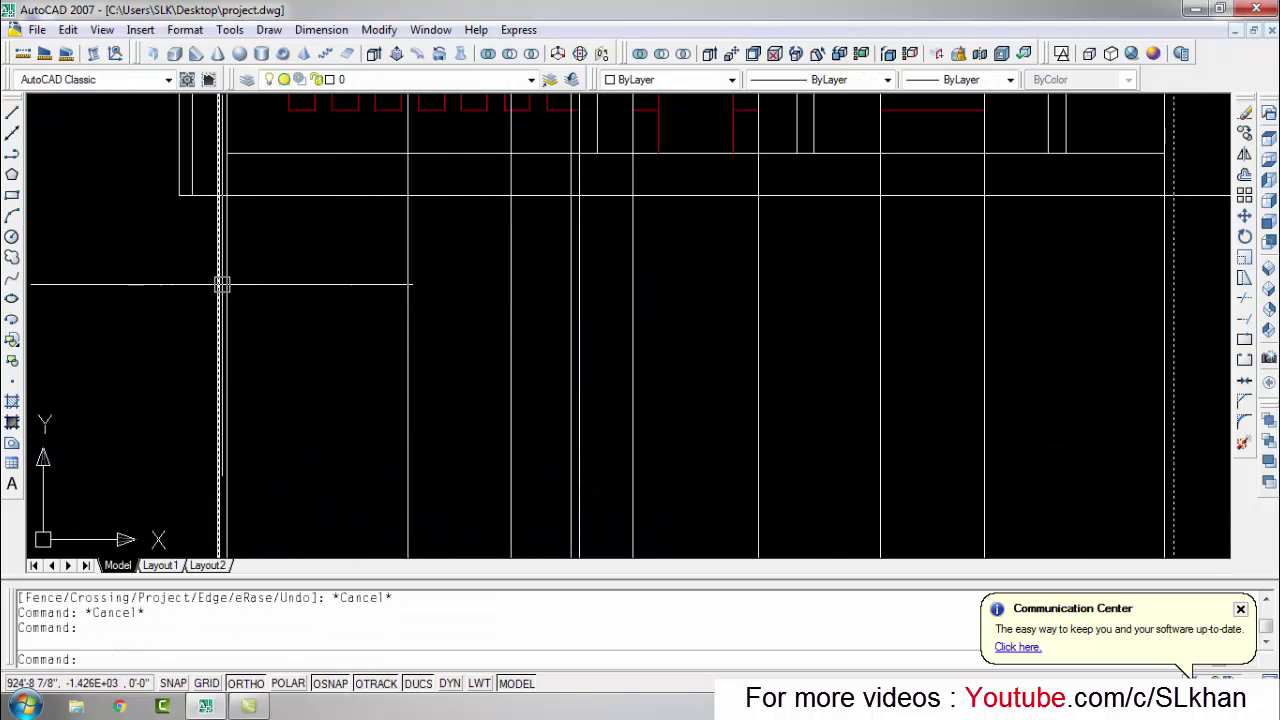
pyautogui.scroll(-3, 359, 285)
pyautogui.scroll(3, 417, 340)
pyautogui.press('Escape')
pyautogui.press('Escape')
# Step: Offset the new upper-floor horizontal line 6 upward
pyautogui.moveTo(417, 340); pyautogui.dragTo(503, 400, button='middle')
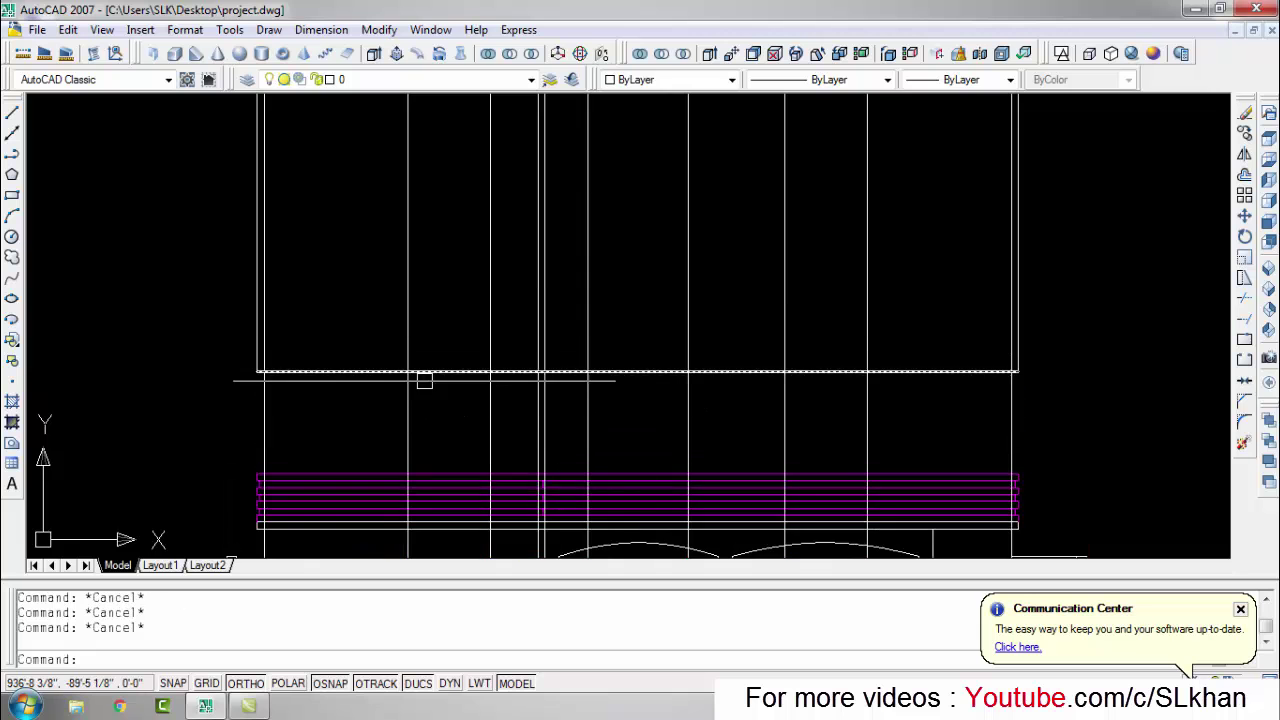
pyautogui.scroll(-1, 737, 393)
pyautogui.scroll(3, 795, 327)
pyautogui.scroll(-3, 942, 330)
pyautogui.scroll(2, 220, 323)
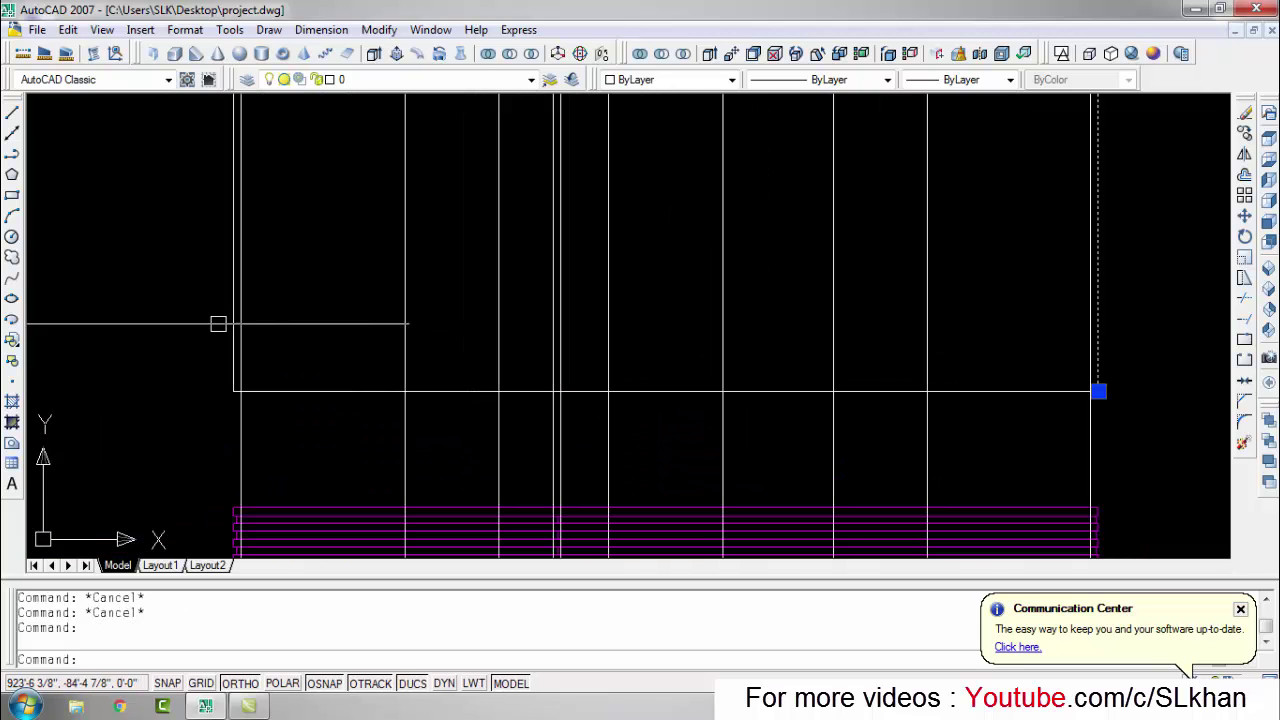
pyautogui.press('Escape')
pyautogui.write('o')
pyautogui.press('Return')
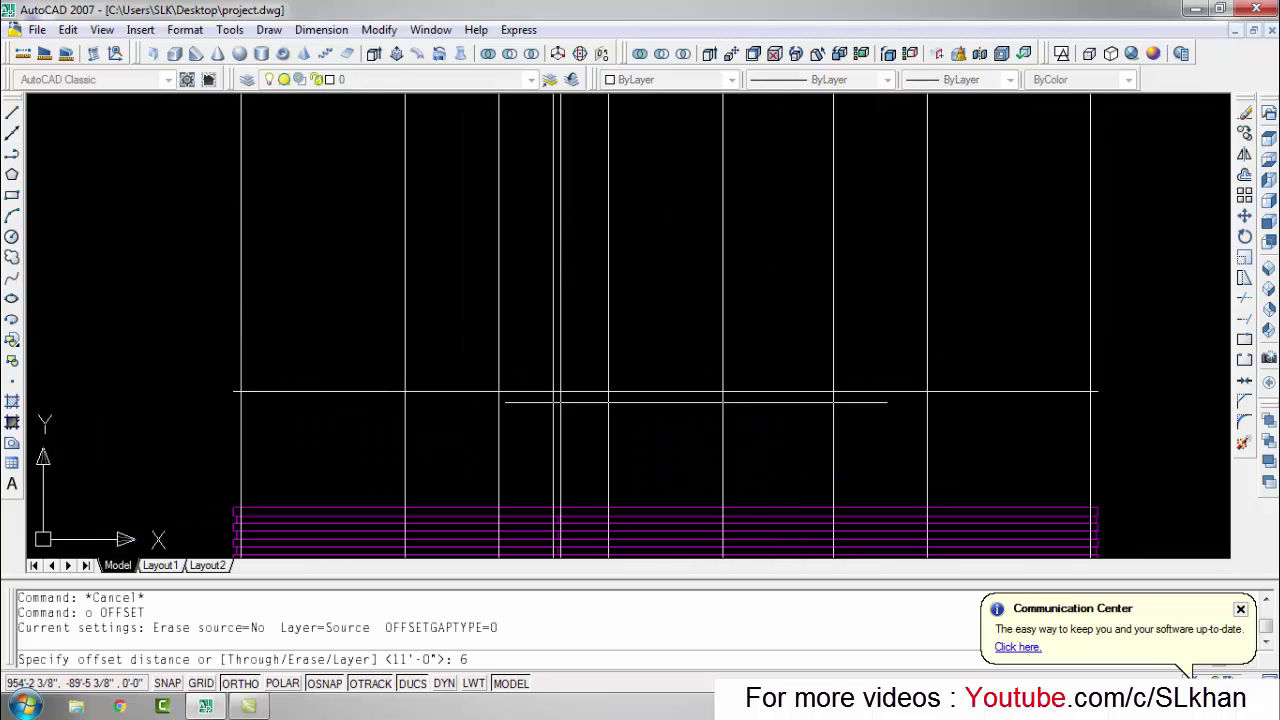
pyautogui.press('Return')
pyautogui.click(720, 391)
pyautogui.click(720, 375)
# Step: Enter a 2.5' offset distance, then cancel the offset
pyautogui.press('Return')
pyautogui.press('Return')
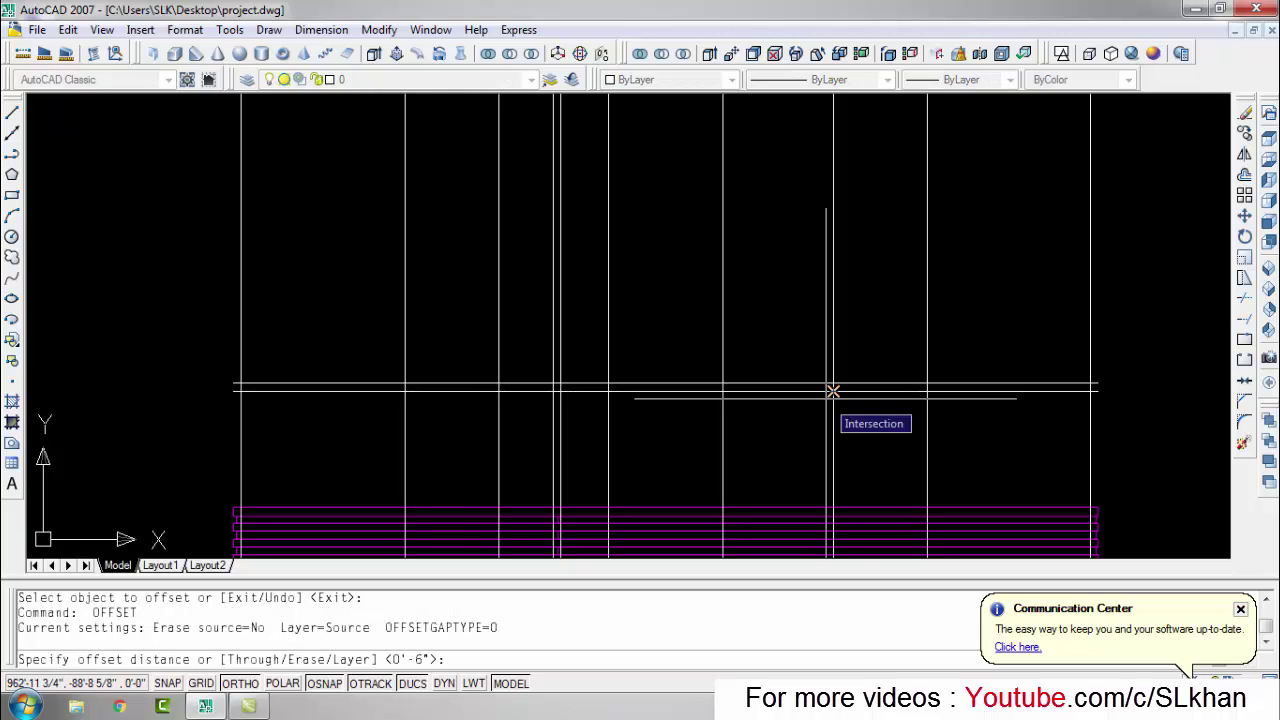
pyautogui.write("2.5'")
pyautogui.press('Return')
pyautogui.press('Escape')
pyautogui.press('Escape')
pyautogui.press('Escape')
# Step: Trim the guide line ends inside a crossing window
pyautogui.write('tr TRIM')
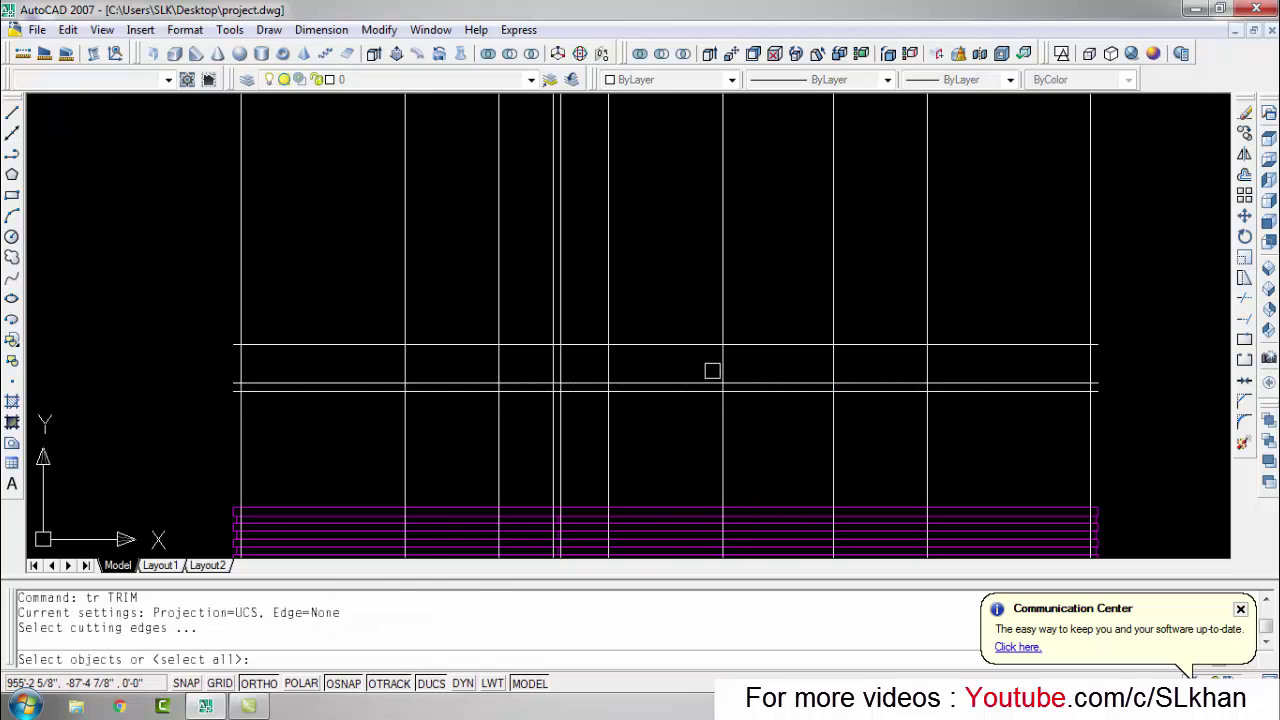
pyautogui.press('Return')
pyautogui.press('Return')
pyautogui.scroll(-2, 770, 310)
pyautogui.click(1024, 225)
pyautogui.click(320, 282)
pyautogui.press('Escape')
pyautogui.press('Escape')
pyautogui.press('Escape')
pyautogui.press('Escape')
# Step: Draw a vertical guide line down from the upper storey on the left
pyautogui.scroll(1, 523, 386)
pyautogui.scroll(2, 268, 148)
pyautogui.scroll(2, 268, 148)
pyautogui.scroll(1, 263, 200)
pyautogui.press('l')
pyautogui.press('Return')
pyautogui.click(208, 194)
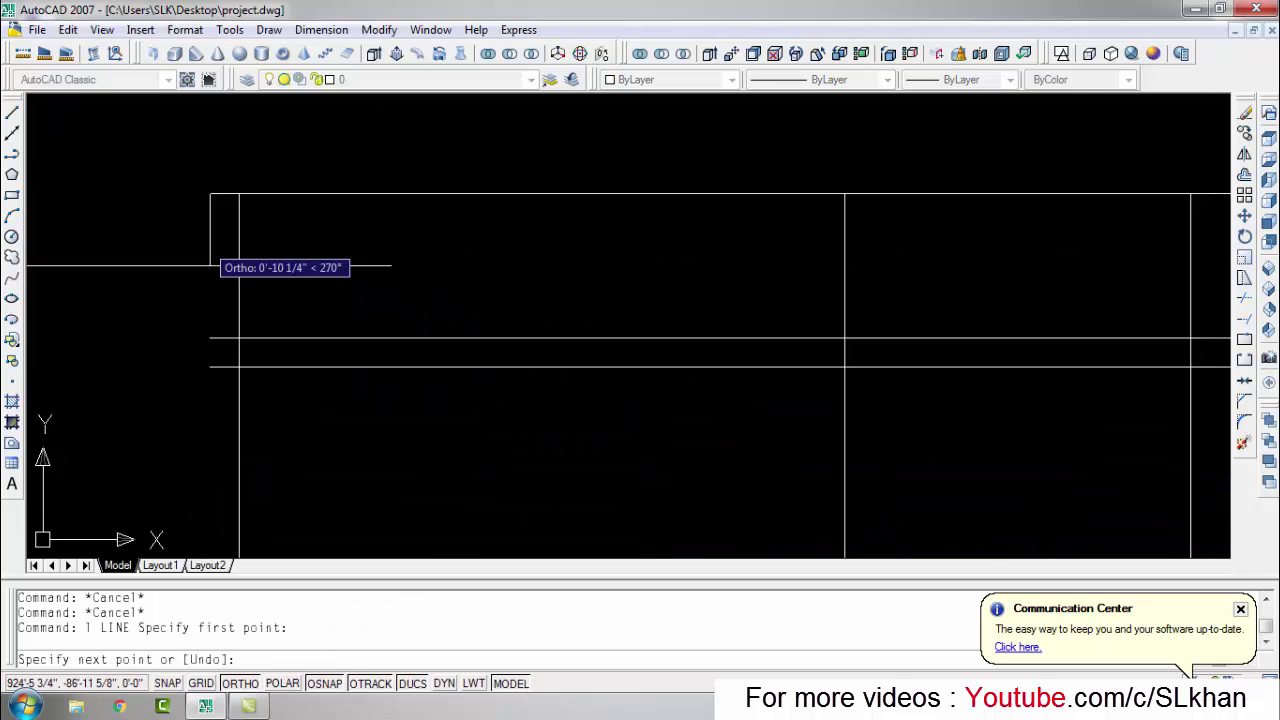
pyautogui.press('Escape')
pyautogui.press('Escape')
pyautogui.press('l')
pyautogui.press('Return')
pyautogui.click(209, 194)
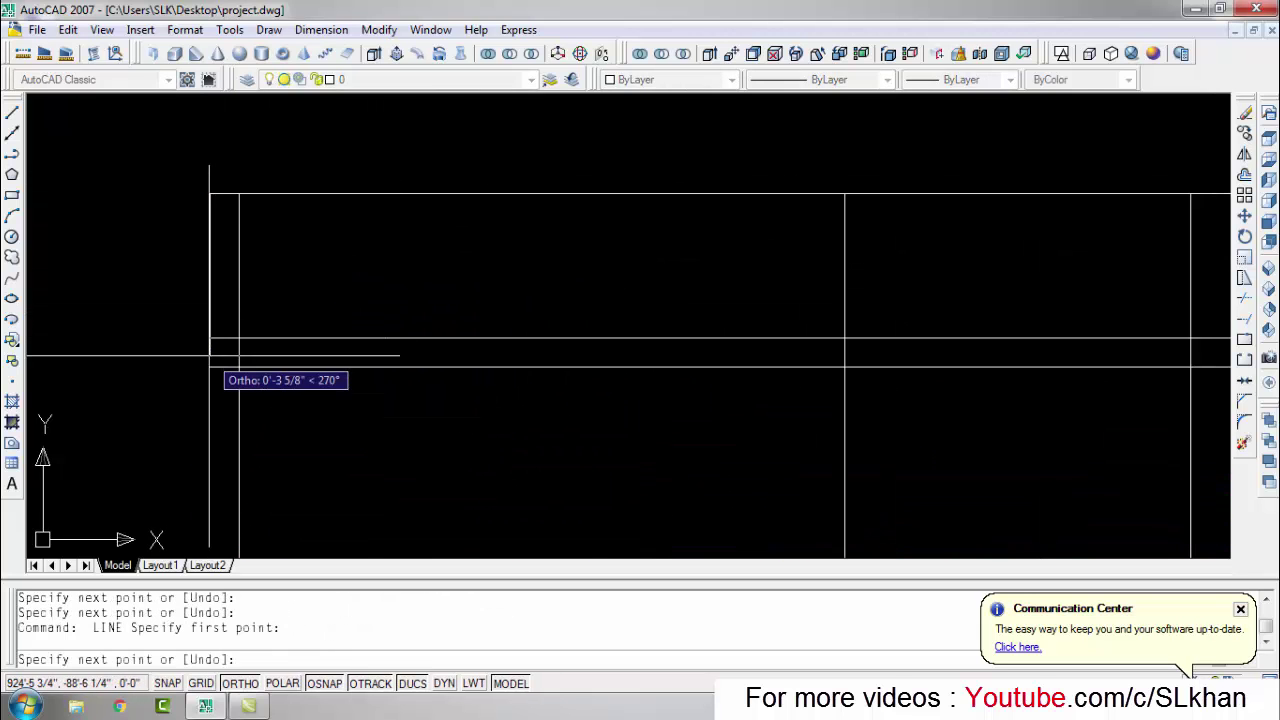
pyautogui.click(209, 360)
pyautogui.press('Return')
# Step: Draw a short vertical segment on the right side of the upper storey
pyautogui.scroll(-2, 506, 337)
pyautogui.scroll(-1, 506, 337)
pyautogui.scroll(3, 845, 232)
pyautogui.press('l')
pyautogui.press('Return')
pyautogui.click(943, 276)
pyautogui.press('Return')
pyautogui.press('Return')
pyautogui.press('Escape')
pyautogui.press('Escape')
pyautogui.press('Escape')
# Step: Make the window layer current
pyautogui.scroll(-3, 1080, 214)
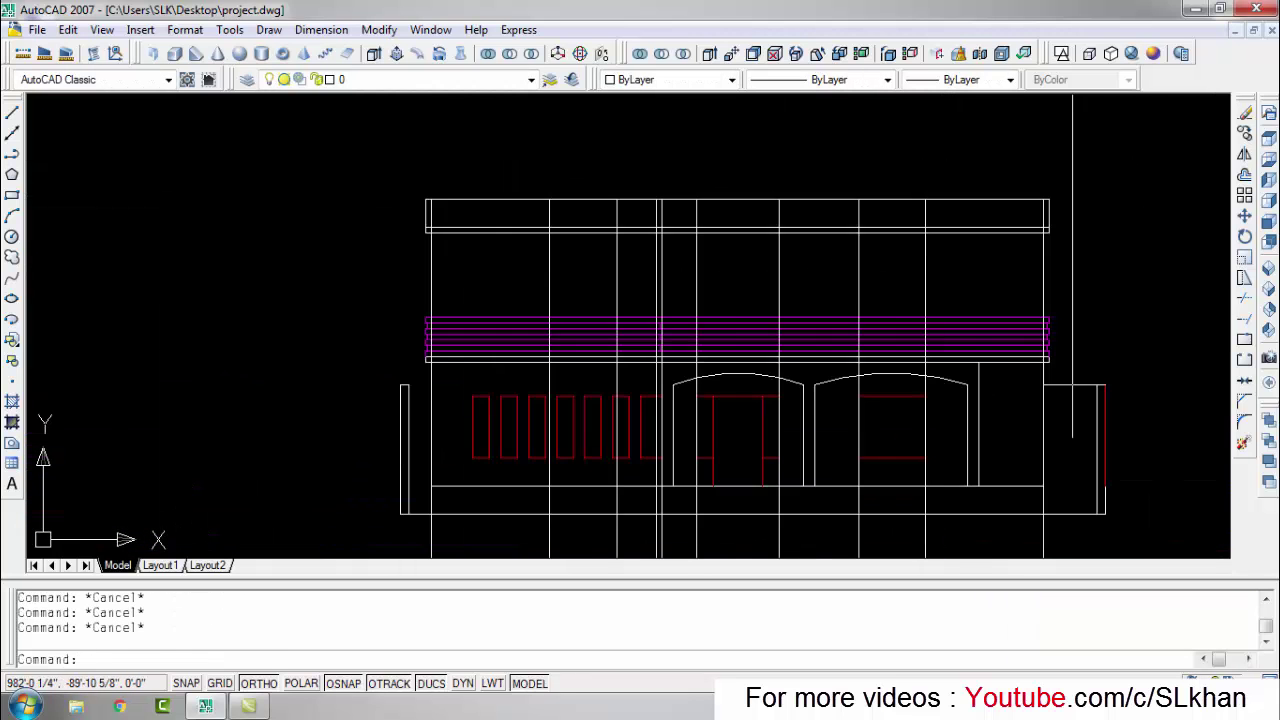
pyautogui.scroll(-2, 819, 318)
pyautogui.scroll(3, 677, 300)
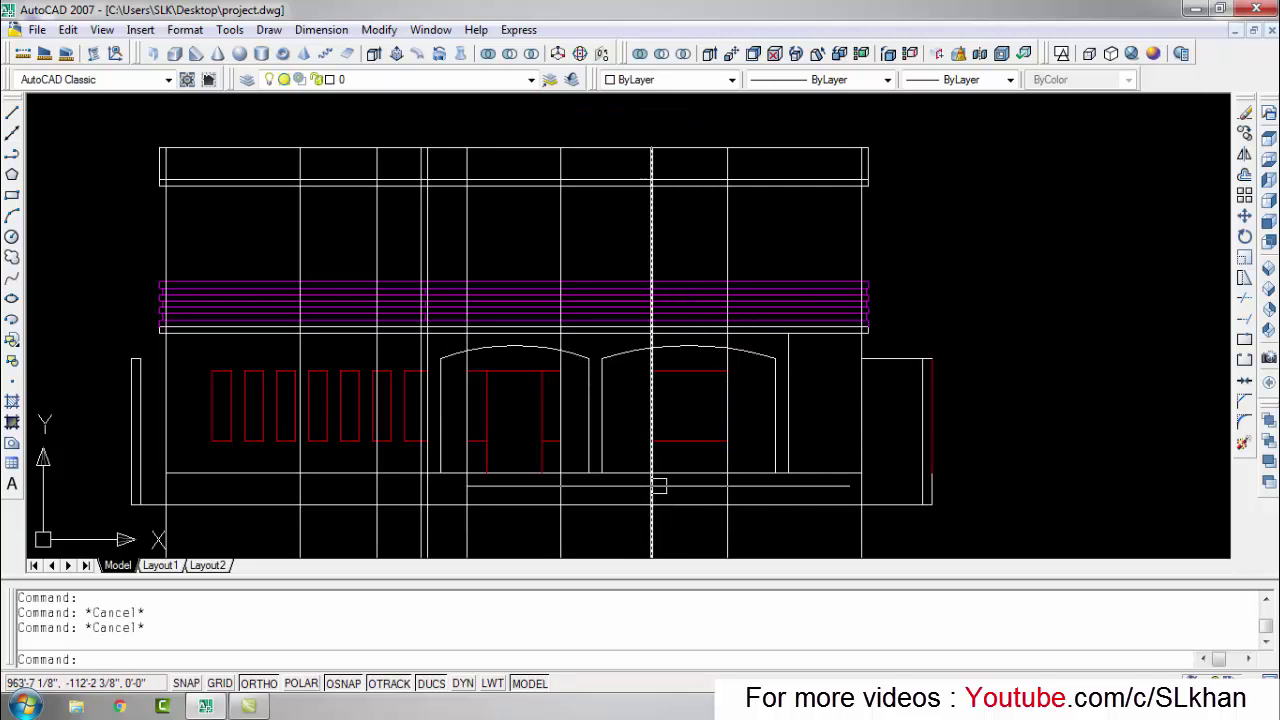
pyautogui.click(350, 79)
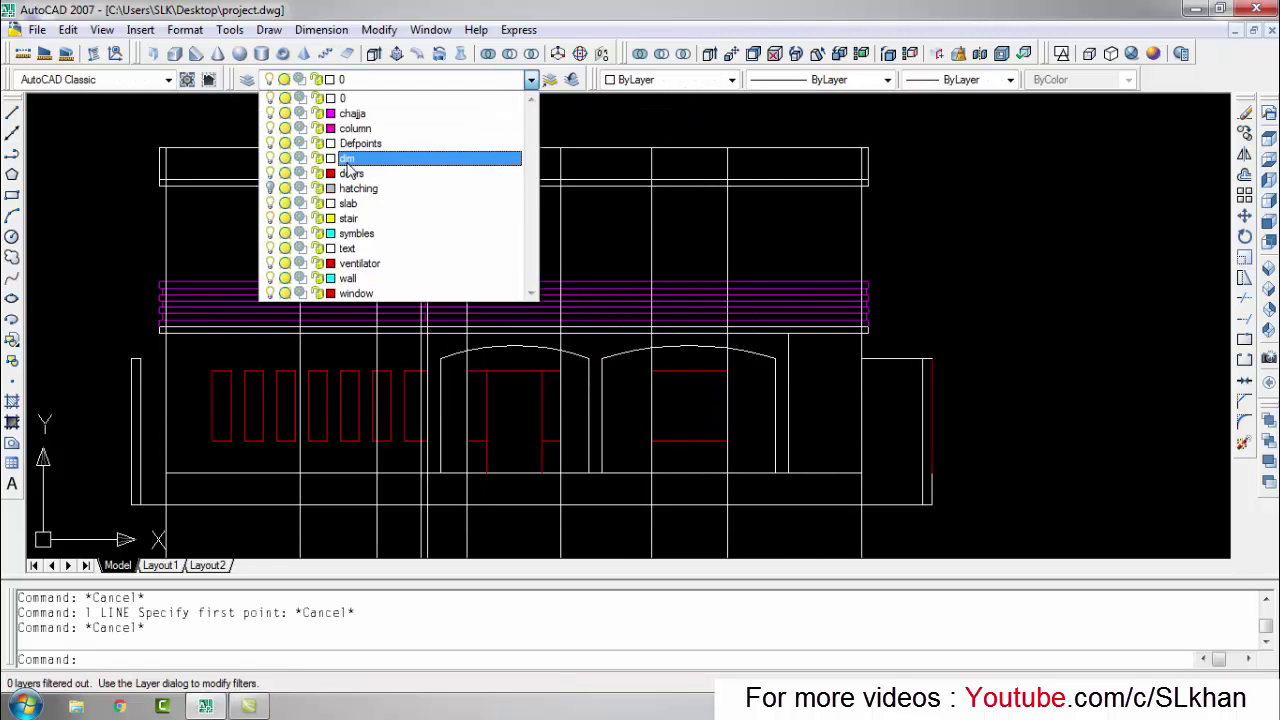
pyautogui.click(352, 293)
# Step: Draw a red horizontal window line across the upper storey
pyautogui.scroll(4, 657, 267)
pyautogui.write('l')
pyautogui.press('Return')
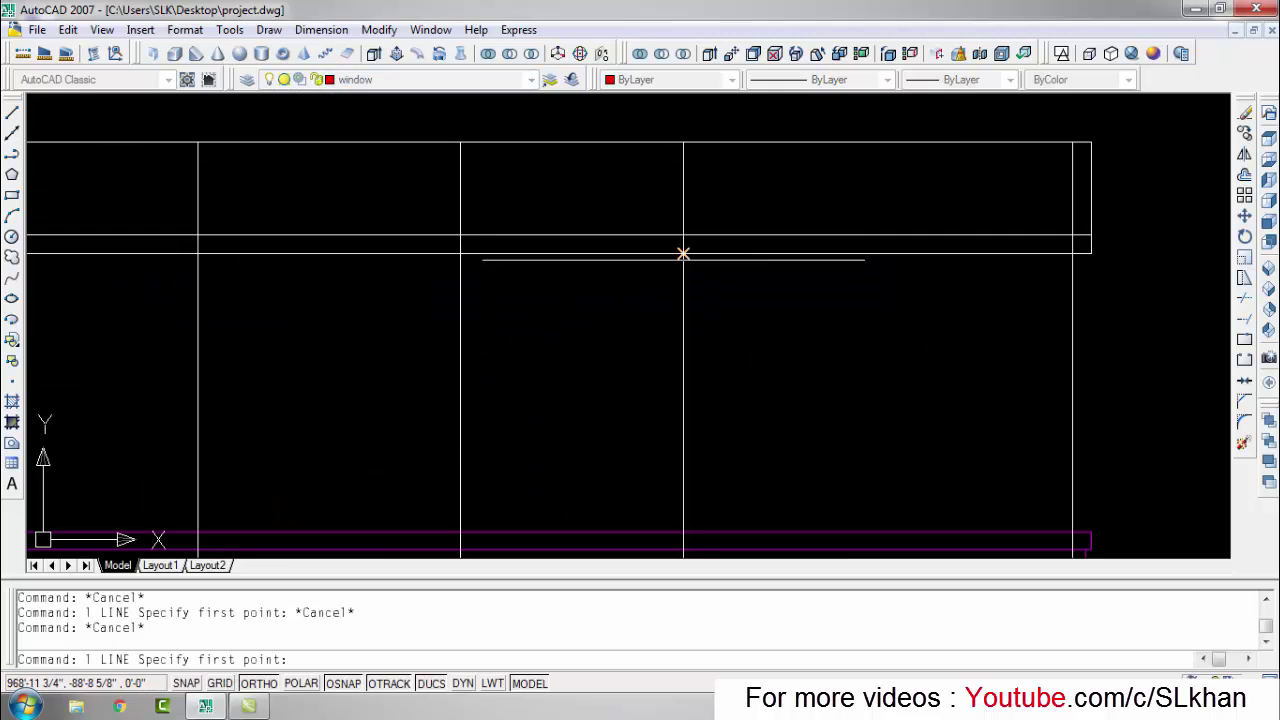
pyautogui.click(461, 252)
pyautogui.press('Escape')
# Step: Offset the red line 3' below, then erase the original red line
pyautogui.write('o')
pyautogui.press('Return')
pyautogui.click(570, 252)
pyautogui.click(683, 303)
pyautogui.press('Escape')
pyautogui.press('Escape')
pyautogui.click(629, 252)
pyautogui.press('e')
pyautogui.press('Return')
# Step: Measure a distance from the new red window line with DI
pyautogui.scroll(3, 679, 421)
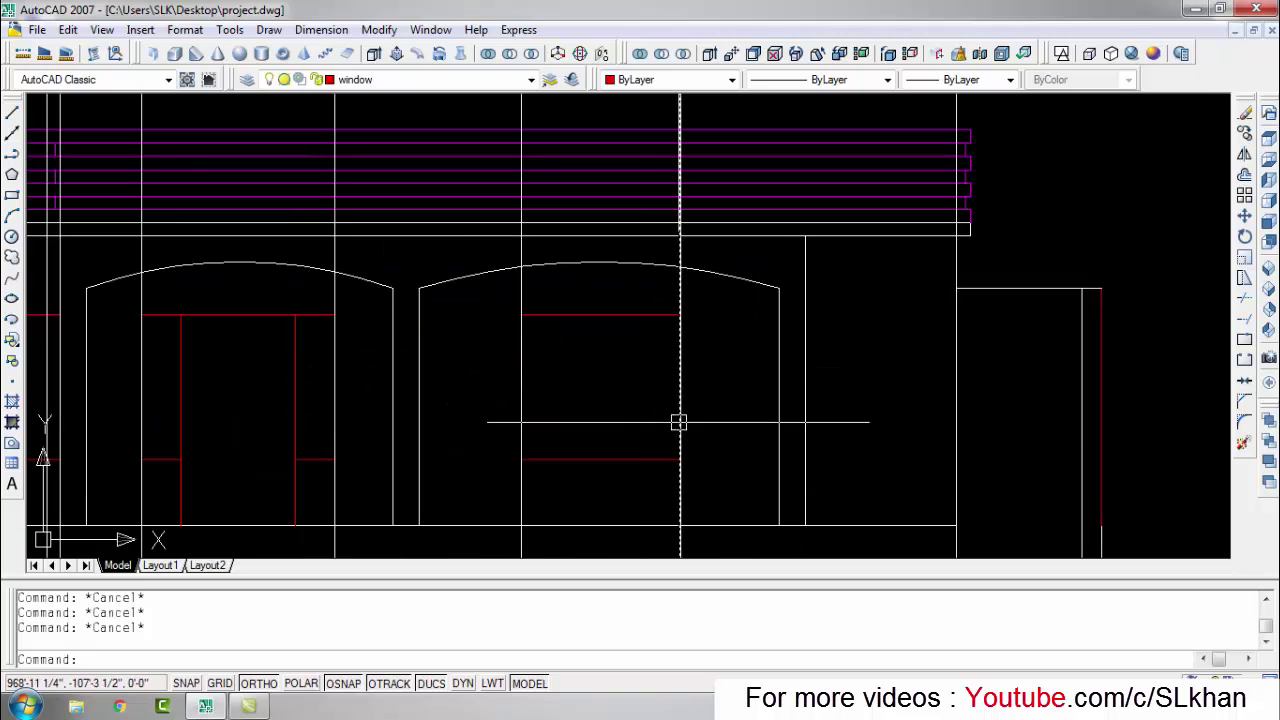
pyautogui.write('di')
pyautogui.press('Return')
pyautogui.click(621, 315)
pyautogui.press('Escape')
pyautogui.press('Escape')
pyautogui.press('Escape')
# Step: Offset the red window line by 5 to mark the opening
pyautogui.scroll(-3, 617, 290)
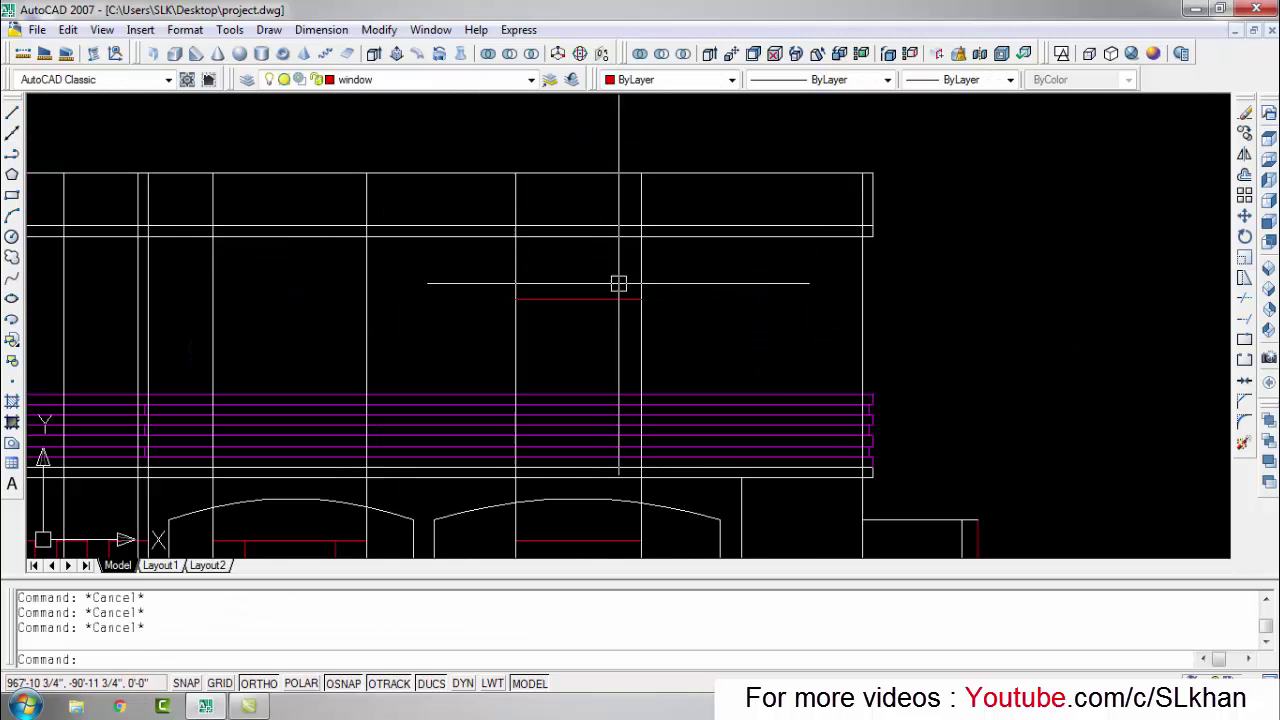
pyautogui.write('o')
pyautogui.press('Return')
pyautogui.write("5.5'")
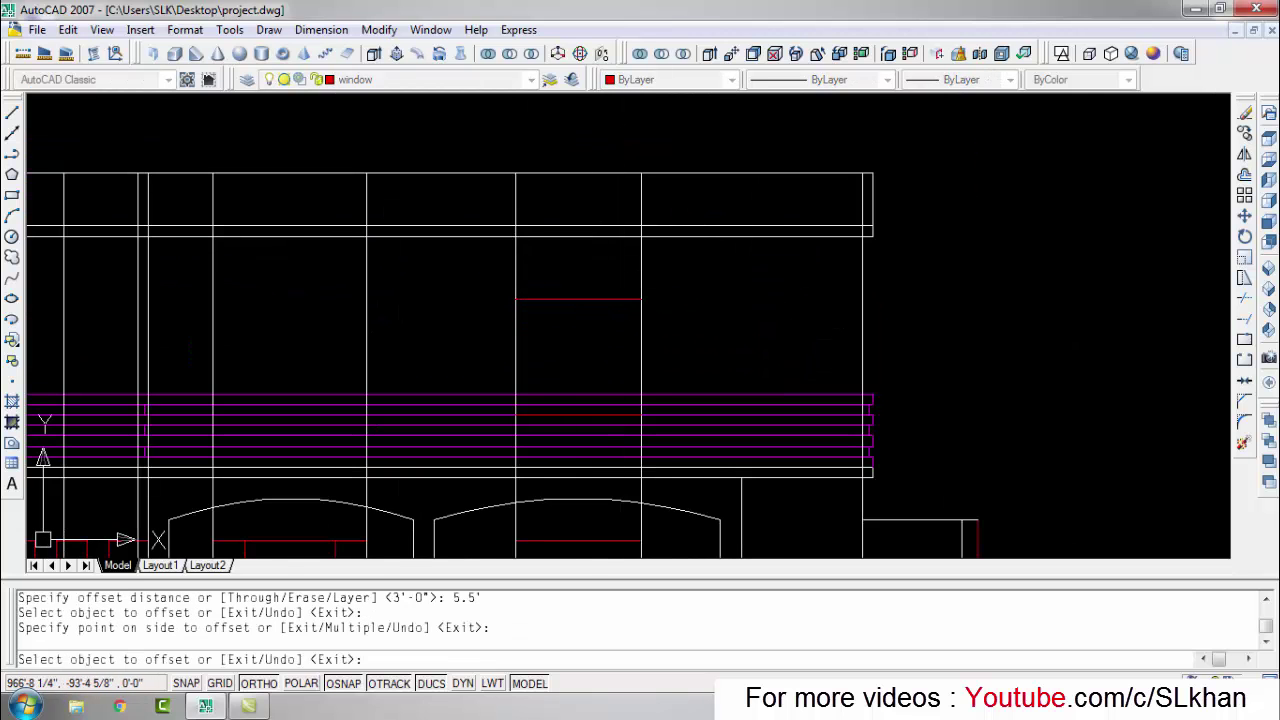
pyautogui.click(589, 323)
pyautogui.press('Escape')
pyautogui.scroll(5, 586, 414)
pyautogui.press('Escape')
pyautogui.press('Escape')
pyautogui.scroll(-5, 654, 371)
# Step: Begin a line and then a trim on the window lines, cancelling both
pyautogui.write('l')
pyautogui.press('Return')
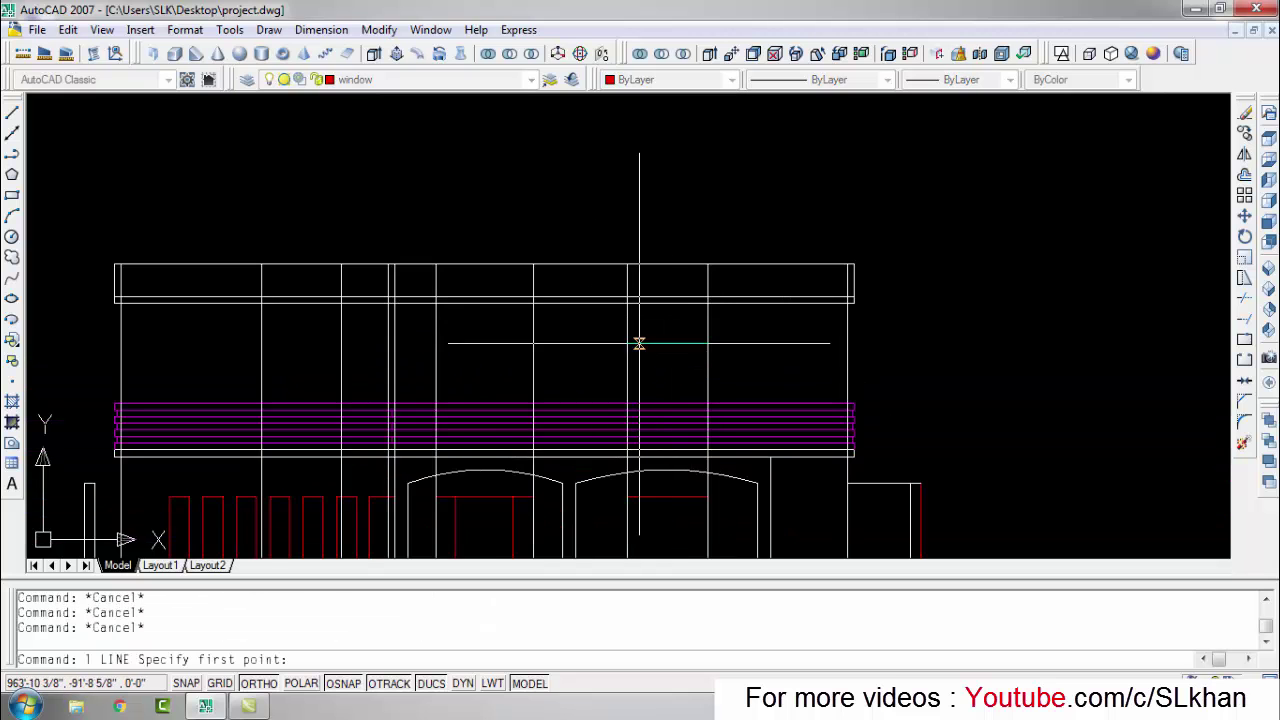
pyautogui.click(702, 337)
pyautogui.scroll(2, 538, 348)
pyautogui.press('Escape')
pyautogui.write('tr')
pyautogui.press('Return')
pyautogui.press('Return')
pyautogui.scroll(2, 620, 400)
pyautogui.scroll(1, 560, 385)
pyautogui.press('Escape')
pyautogui.press('Escape')
# Step: Erase the two stray lines, including the short horizontal near the arches
pyautogui.click(542, 379)
pyautogui.scroll(-5, 542, 379)
pyautogui.scroll(2, 574, 287)
pyautogui.moveTo(574, 287); pyautogui.dragTo(585, 314, button='middle')
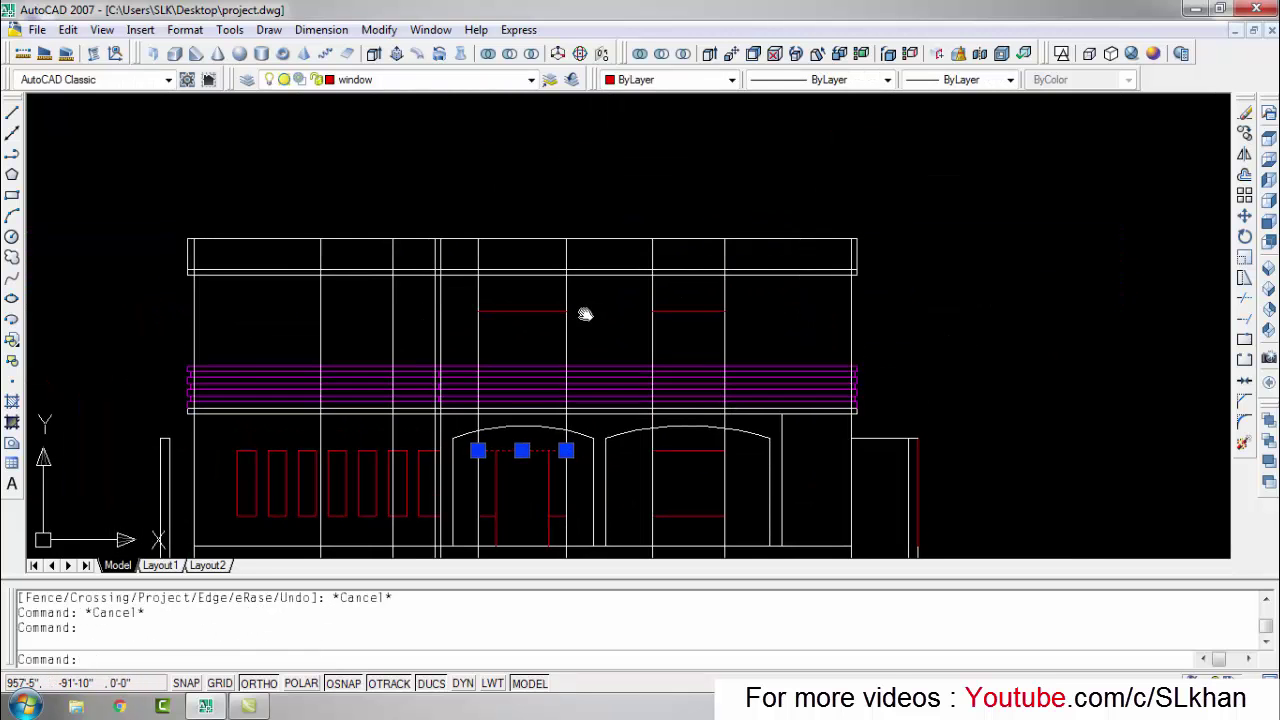
pyautogui.write('e')
pyautogui.press('Return')
pyautogui.press('Escape')
pyautogui.press('Escape')
pyautogui.scroll(2, 550, 334)
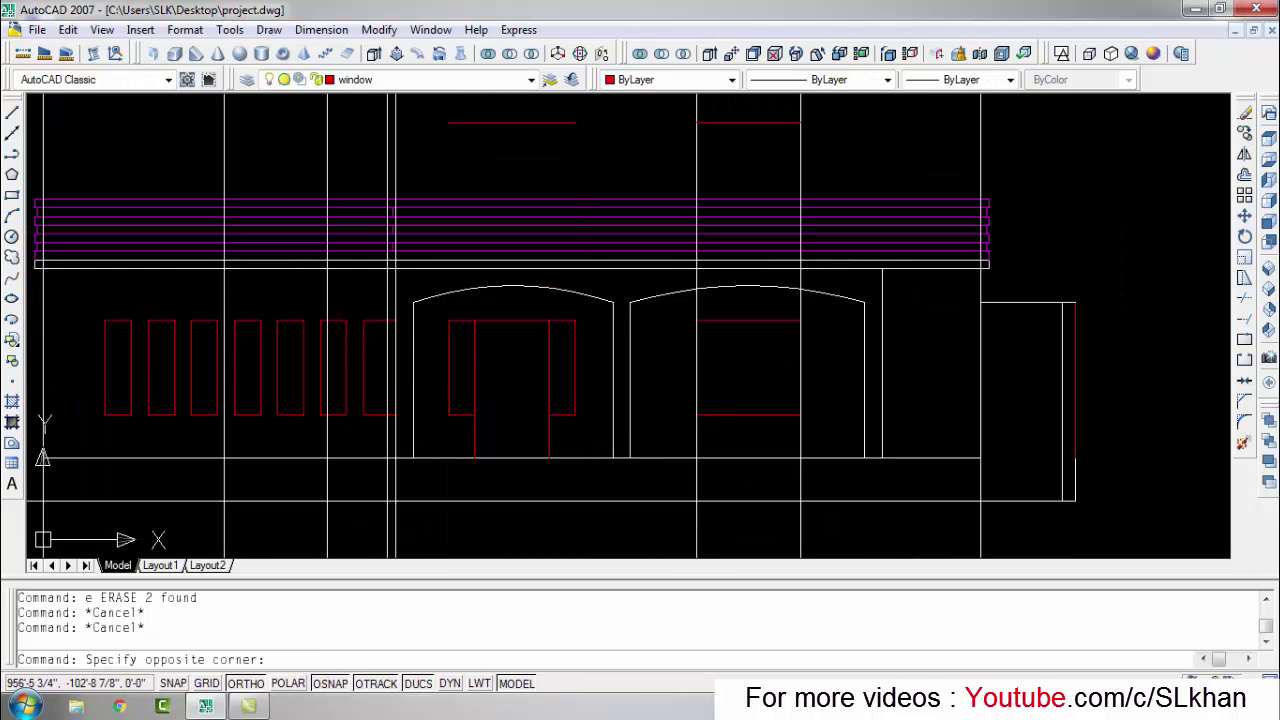
# Step: Copy the five ground-floor window lines up onto the upper storey
pyautogui.press('Return')
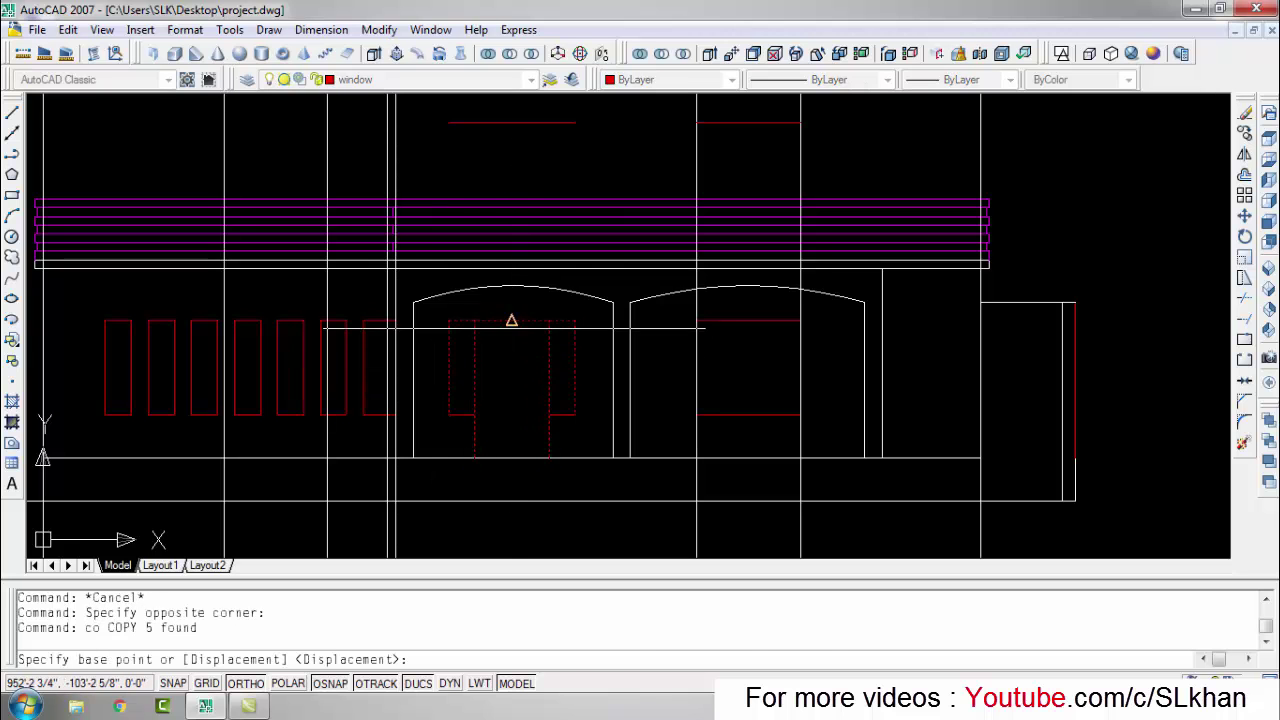
pyautogui.click(517, 131)
pyautogui.press('Escape')
pyautogui.press('Escape')
pyautogui.scroll(4, 584, 165)
# Step: Trim the overlapping copied window lines with TR, using all edges as cutting edges
pyautogui.press('t')
pyautogui.press('r')
pyautogui.press('Return')
pyautogui.click(700, 310)
pyautogui.press('Escape')
pyautogui.press('t')
pyautogui.press('r')
pyautogui.press('Return')
# Step: Erase the two stray lines left from the window copy
pyautogui.press('Return')
pyautogui.scroll(2, 640, 320)
pyautogui.click(580, 270)
pyautogui.click(402, 275)
pyautogui.scroll(2, 640, 320)
pyautogui.press('Escape')
pyautogui.press('Escape')
pyautogui.click(420, 400)
pyautogui.click(284, 343)
pyautogui.write('e')
pyautogui.press('Return')
pyautogui.scroll(-2, 711, 374)
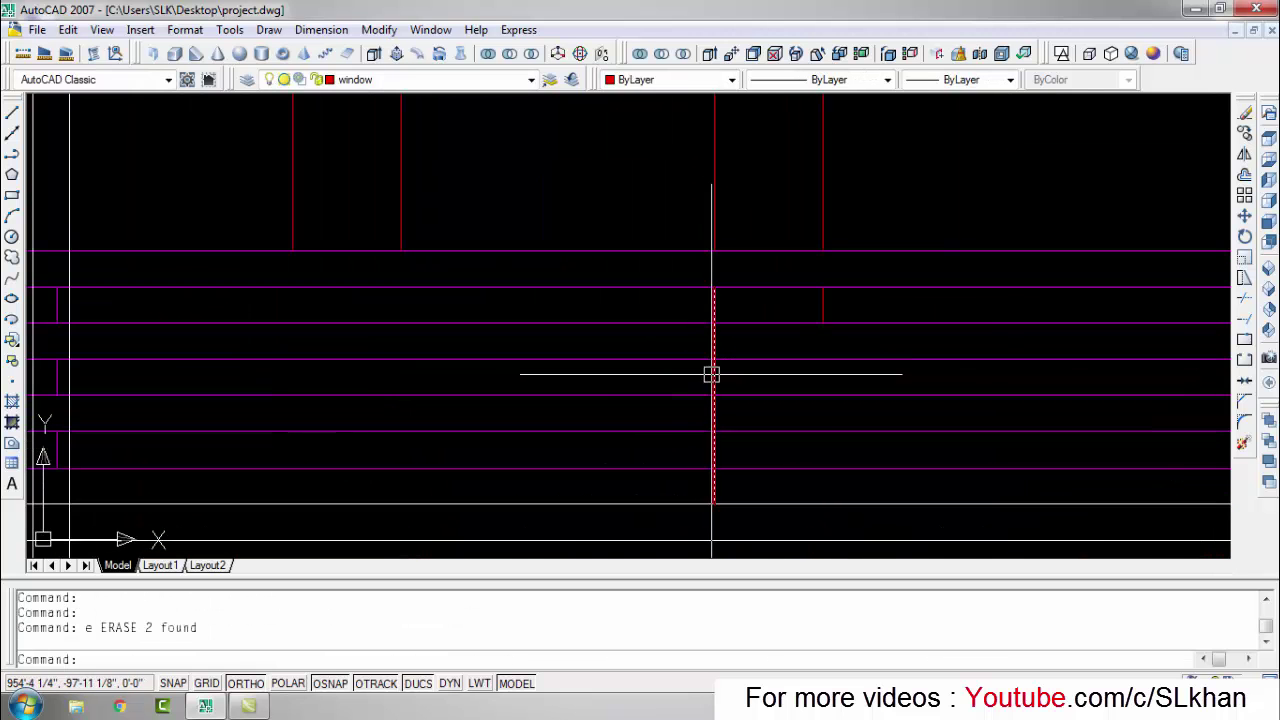
pyautogui.press('Escape')
pyautogui.press('Escape')
pyautogui.scroll(-4, 700, 304)
pyautogui.press('t')
pyautogui.press('r')
pyautogui.press('Return')
pyautogui.press('Return')
# Step: Trim the window lines crossing the magenta chajja band with a crossing window
pyautogui.click(818, 348)
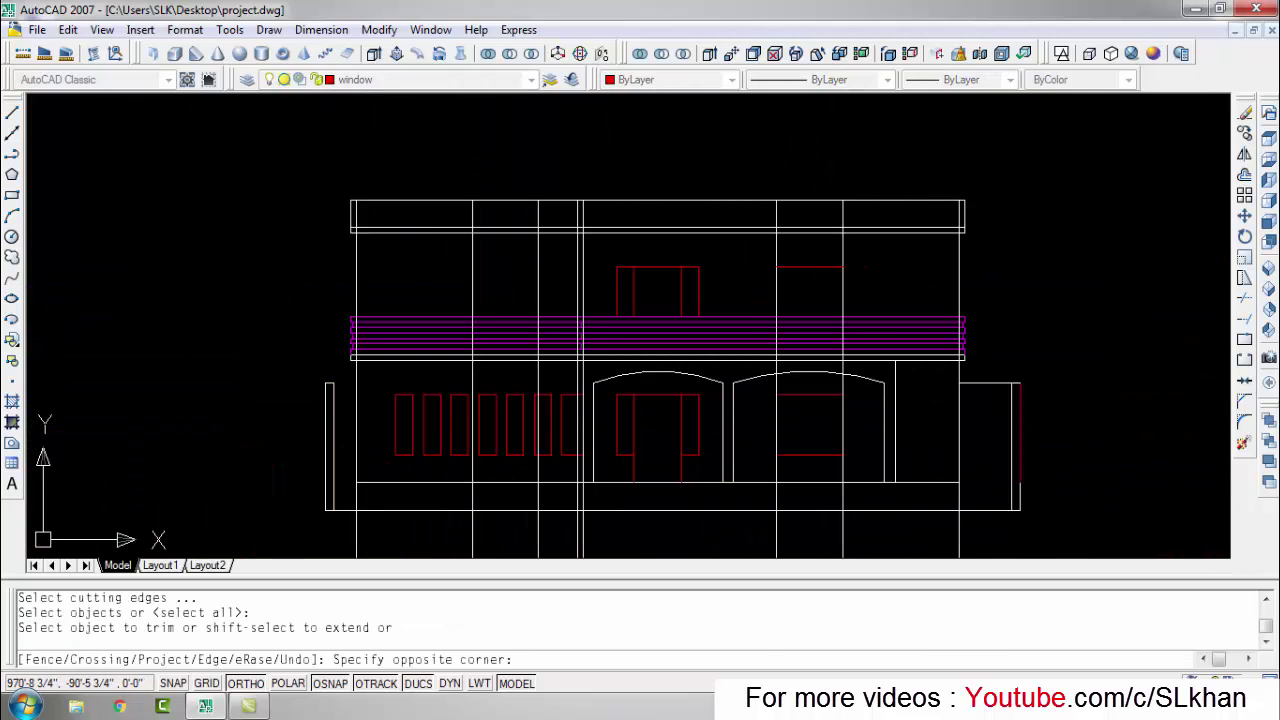
pyautogui.press('Escape')
pyautogui.press('Escape')
pyautogui.press('Escape')
pyautogui.scroll(4, 855, 227)
pyautogui.press('Escape')
pyautogui.scroll(-3, 700, 294)
pyautogui.scroll(5, 729, 343)
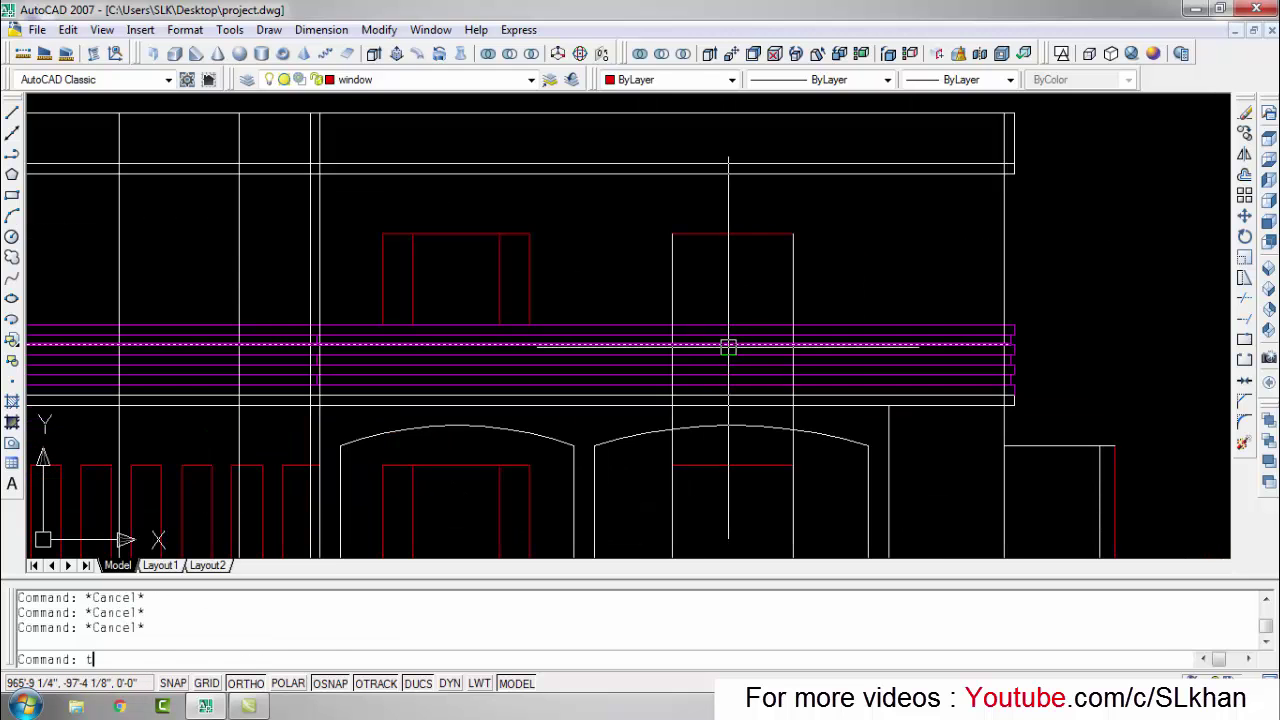
pyautogui.press('t')
pyautogui.press('r')
pyautogui.press('Return')
pyautogui.press('Return')
pyautogui.moveTo(816, 330); pyautogui.dragTo(330, 364)
pyautogui.press('Escape')
# Step: Try MATCHPROP on the upper windows, then cancel and review the drawing
pyautogui.press('Escape')
pyautogui.press('Escape')
pyautogui.scroll(-3, 463, 320)
# Step: Erase the two leftover construction lines
pyautogui.click(586, 423)
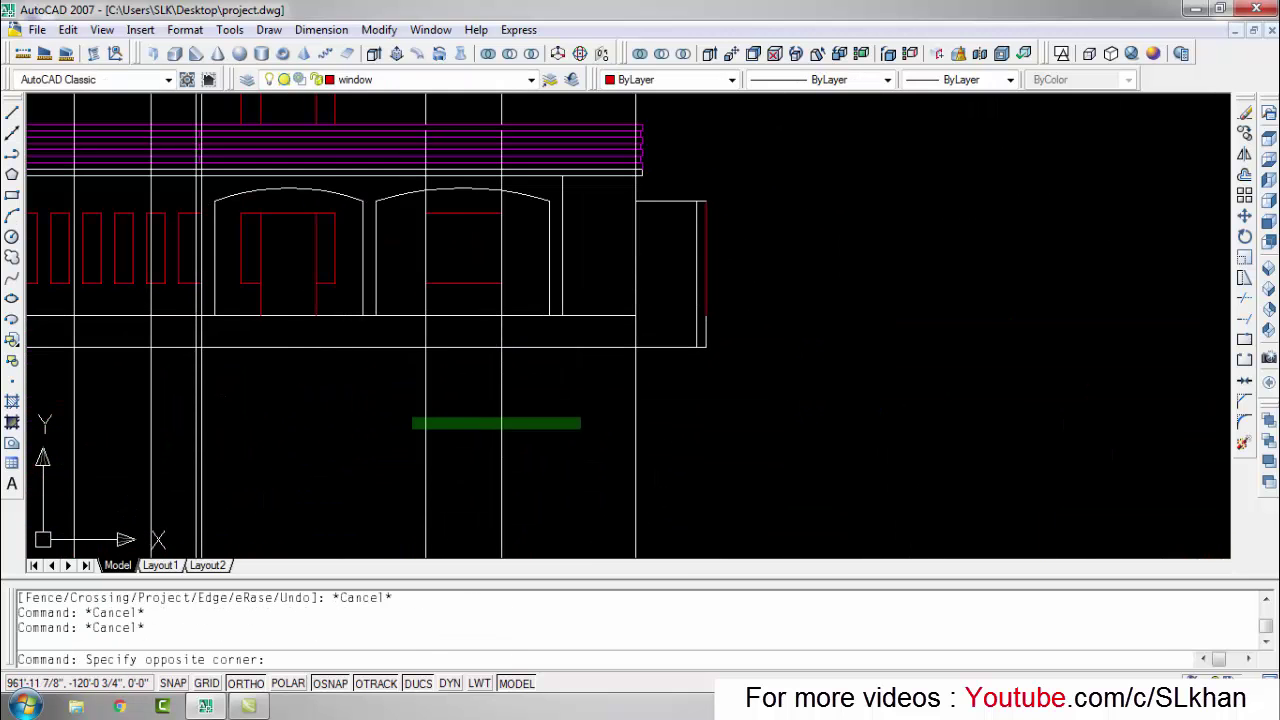
pyautogui.click(414, 430)
pyautogui.write('e')
pyautogui.press('Return')
pyautogui.write('ma')
pyautogui.press('Return')
pyautogui.click(570, 312)
pyautogui.press('Escape')
pyautogui.write('ma')
pyautogui.press('Return')
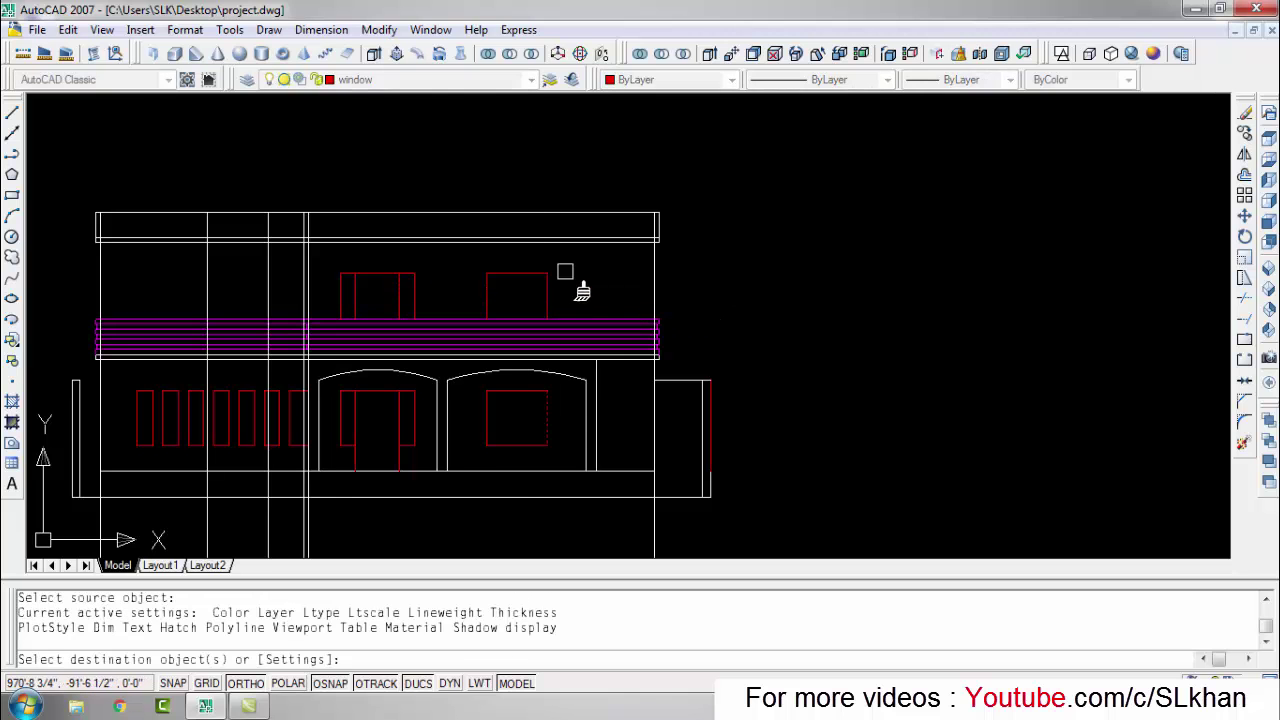
pyautogui.click(586, 326)
pyautogui.press('Escape')
pyautogui.press('Escape')
pyautogui.press('Escape')
pyautogui.scroll(2, 571, 280)
pyautogui.press('Escape')
pyautogui.scroll(-3, 523, 434)
pyautogui.scroll(-2, 491, 396)
pyautogui.scroll(-1, 491, 396)
pyautogui.scroll(3, 480, 160)
pyautogui.scroll(-3, 480, 160)
pyautogui.scroll(2, 462, 446)
pyautogui.scroll(-2, 462, 446)
pyautogui.scroll(3, 471, 300)
pyautogui.scroll(-3, 430, 250)
pyautogui.scroll(2, 463, 431)
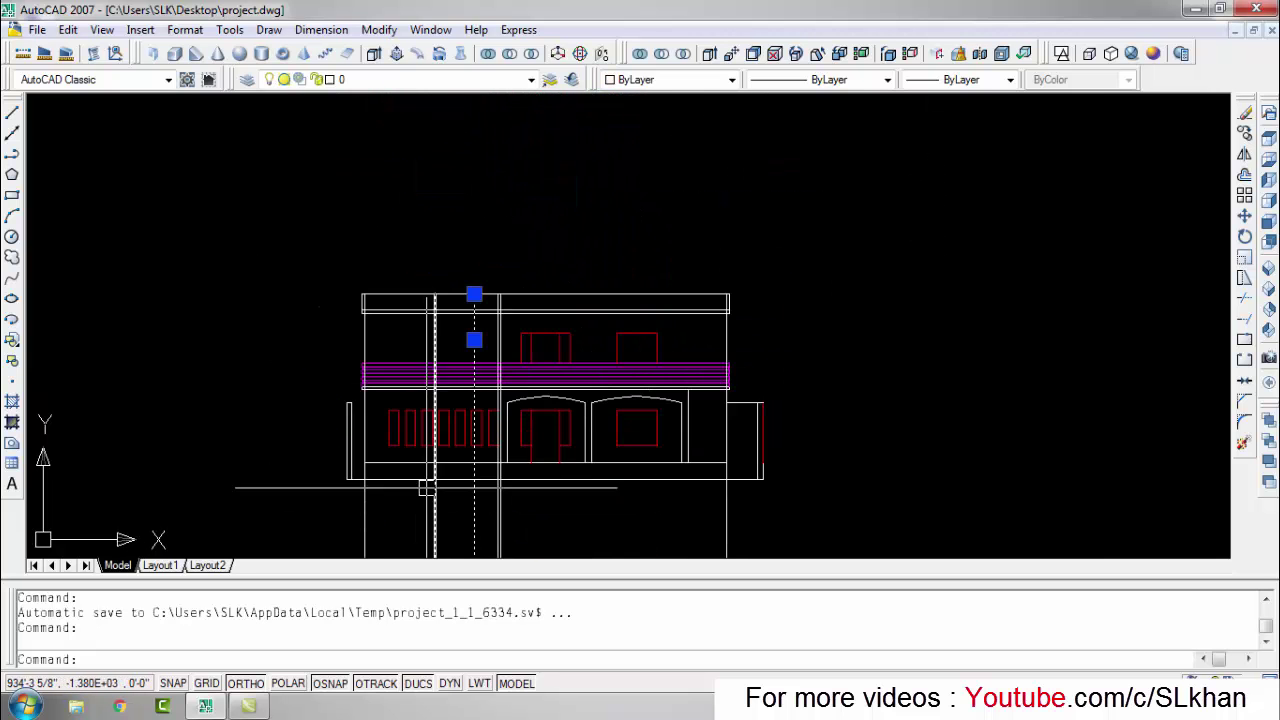
pyautogui.scroll(2, 437, 403)
# Step: Draw a line to the upper window corner, then delete the selected line
pyautogui.write('l')
pyautogui.press('Return')
pyautogui.click(597, 290)
pyautogui.write('tr')
pyautogui.press('Return')
pyautogui.press('Return')
pyautogui.press('Escape')
pyautogui.scroll(2, 512, 176)
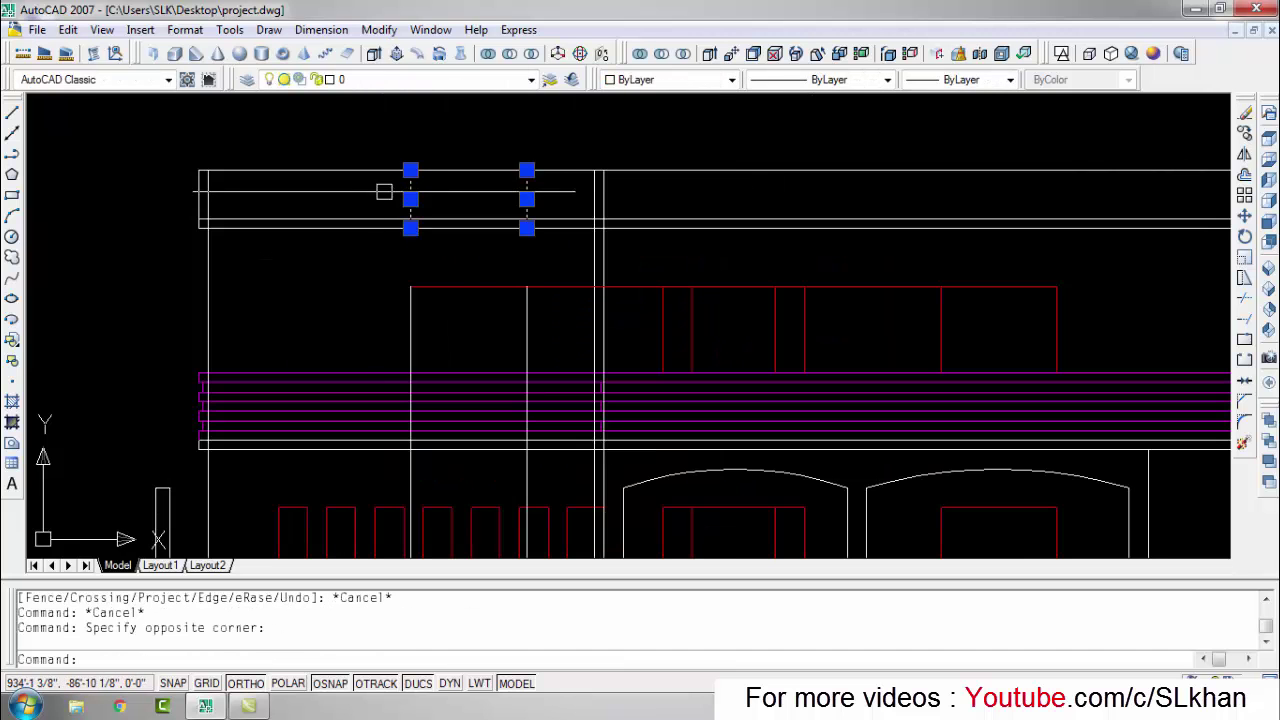
pyautogui.press('Delete')
pyautogui.scroll(-2, 384, 191)
pyautogui.scroll(2, 428, 186)
# Step: Trim the band lines inside the window openings and delete two leftover lines
pyautogui.write('tr')
pyautogui.press('Return')
pyautogui.press('Return')
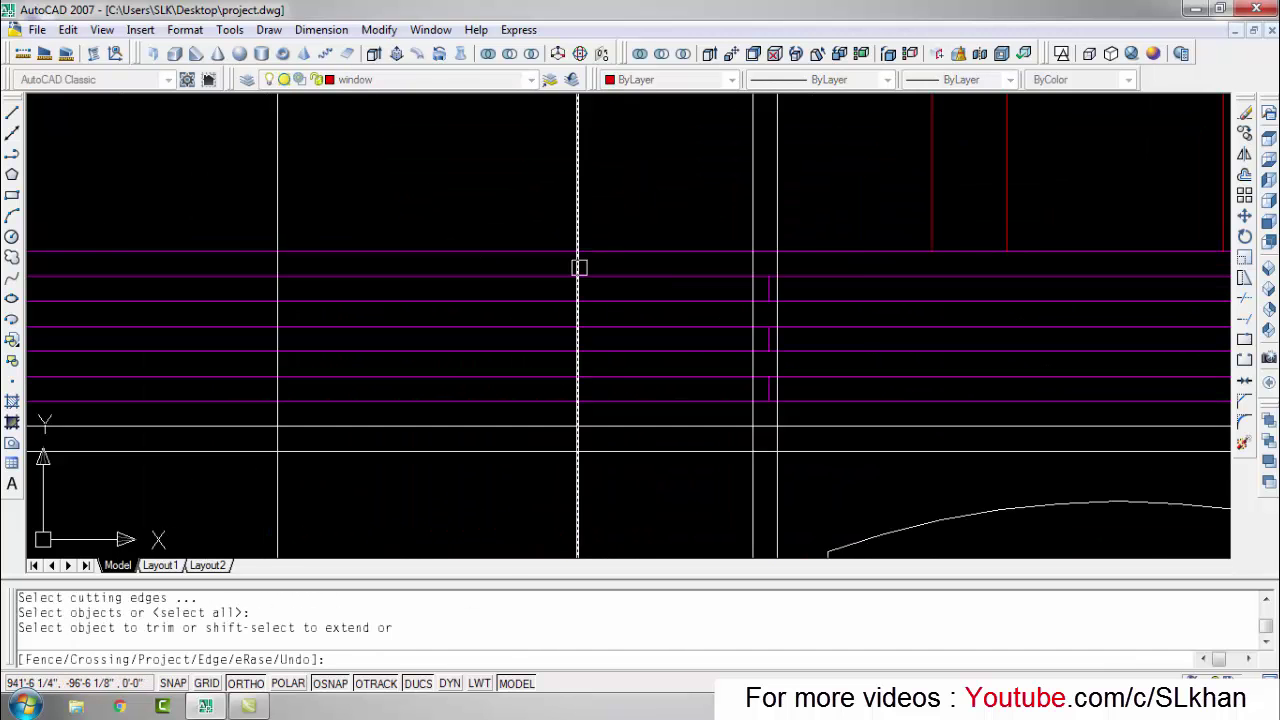
pyautogui.click(579, 267)
pyautogui.click(146, 264)
pyautogui.press('Escape')
pyautogui.press('Escape')
pyautogui.scroll(-3, 483, 369)
pyautogui.scroll(1, 371, 356)
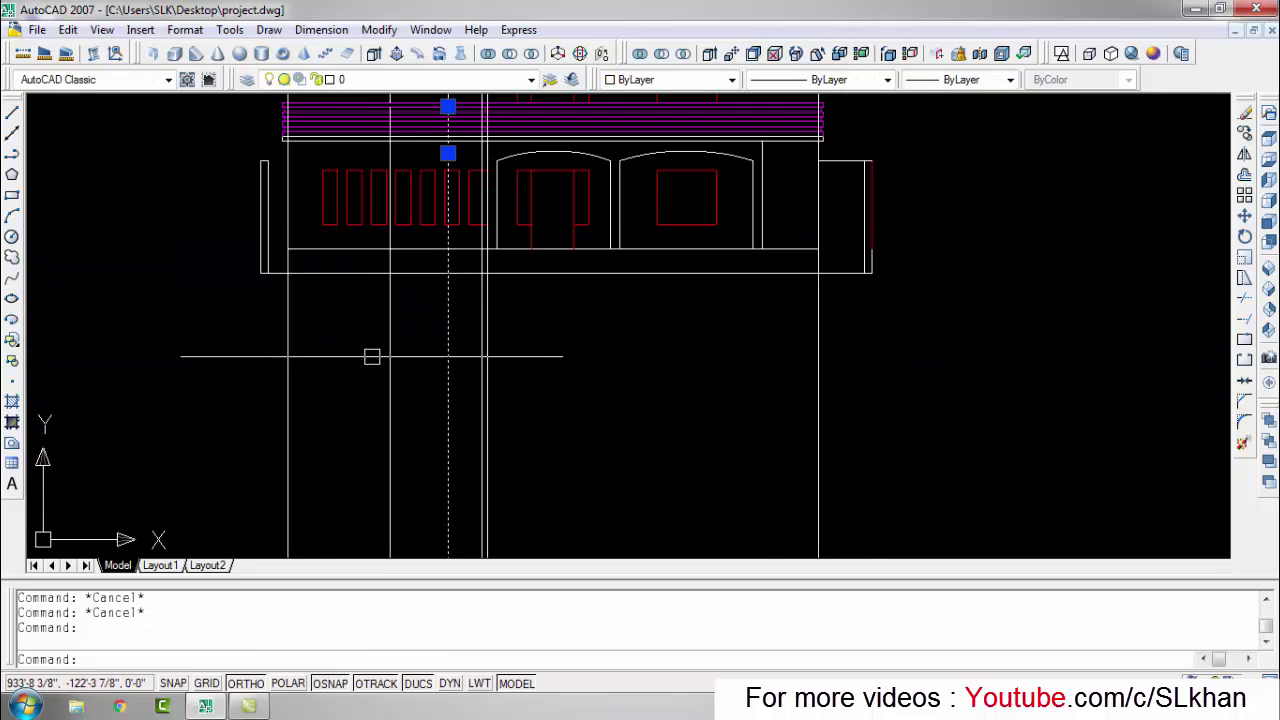
pyautogui.press('Delete')
pyautogui.scroll(4, 443, 414)
# Step: Delete the stray white line above the upper windows
pyautogui.write('tr')
pyautogui.press('Return')
# Step: Match the new window lines to the red window layer using MATCHPROP
pyautogui.press('Return')
pyautogui.press('Escape')
pyautogui.click(619, 205)
pyautogui.press('Delete')
pyautogui.scroll(-2, 505, 294)
pyautogui.write('ma')
pyautogui.press('Return')
pyautogui.click(864, 240)
pyautogui.press('Escape')
pyautogui.press('Escape')
pyautogui.scroll(-2, 626, 374)
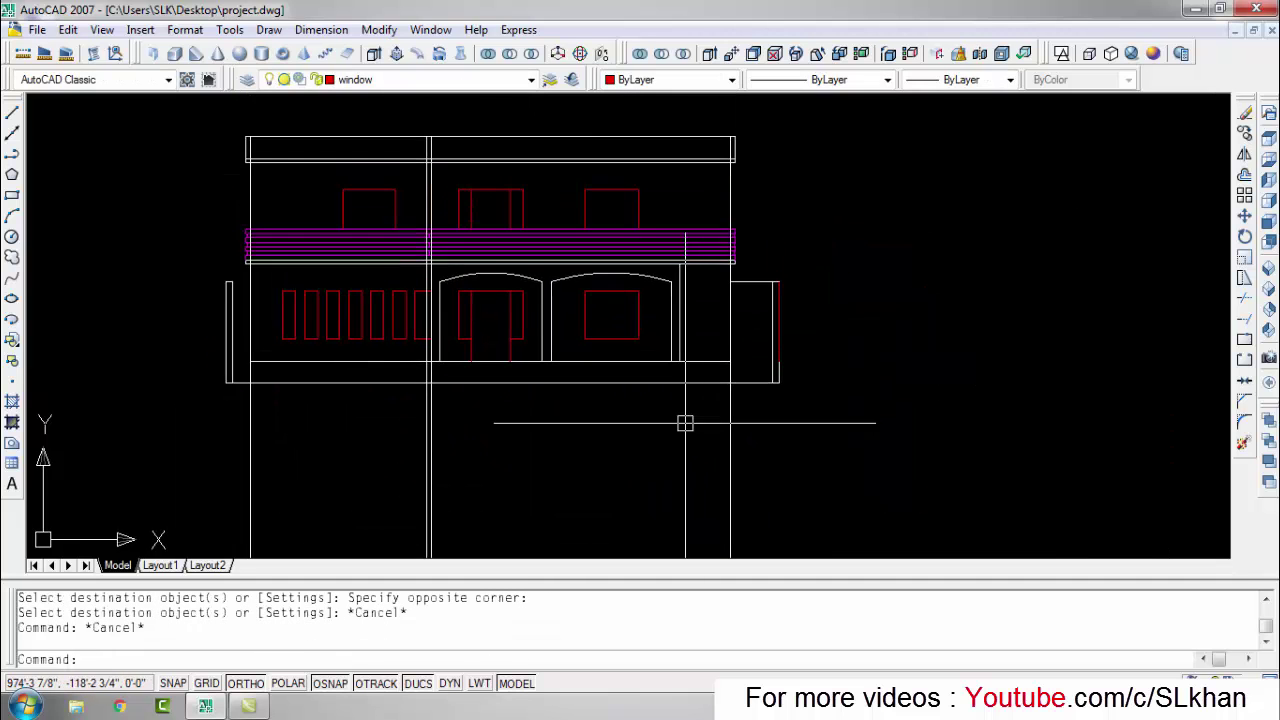
# Step: Cancel leftover commands and window-select the stray vertical lines
pyautogui.scroll(5, 765, 141)
pyautogui.press('Escape')
pyautogui.press('Return')
pyautogui.press('Return')
pyautogui.scroll(-3, 765, 152)
pyautogui.scroll(4, 189, 180)
pyautogui.scroll(-3, 189, 180)
pyautogui.scroll(3, 229, 260)
pyautogui.scroll(1, 229, 260)
pyautogui.scroll(-3, 492, 240)
pyautogui.scroll(4, 1072, 215)
pyautogui.scroll(-6, 807, 130)
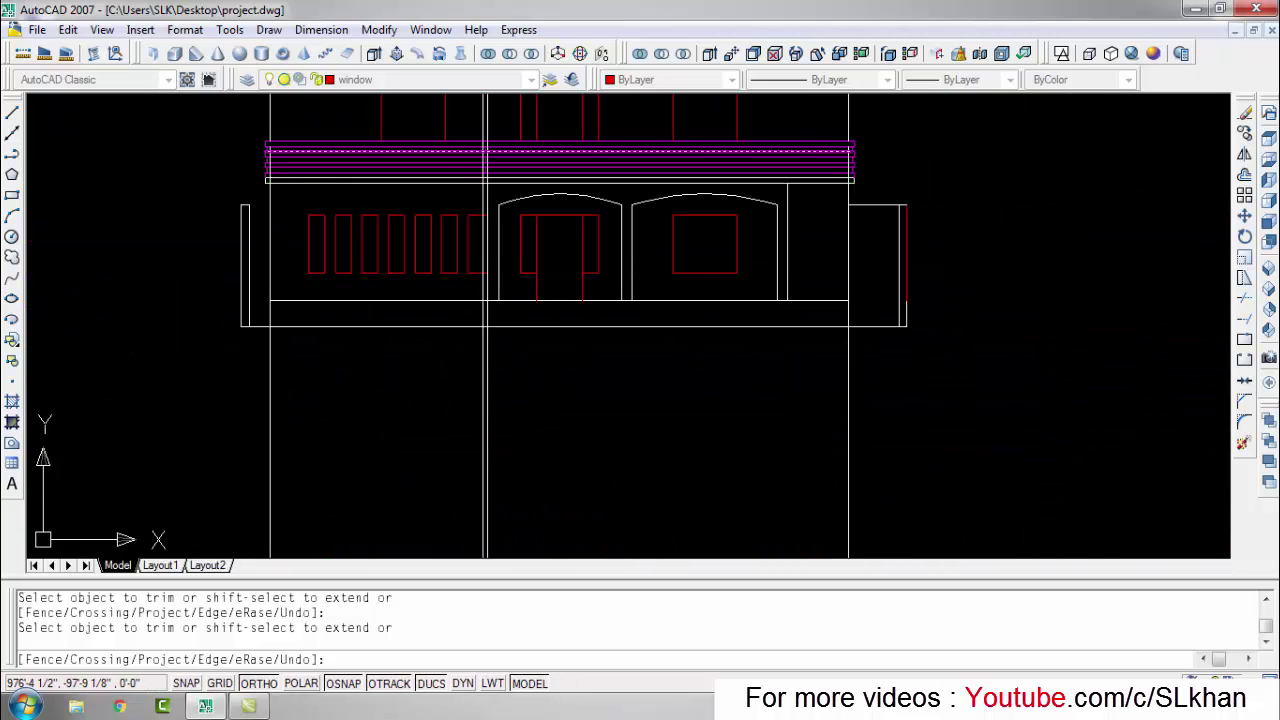
pyautogui.press('Escape')
pyautogui.press('Escape')
pyautogui.click(903, 450)
pyautogui.click(177, 380)
pyautogui.press('Escape')
pyautogui.scroll(-3, 488, 390)
pyautogui.scroll(5, 491, 371)
# Step: Select lines across the railing and try trimming them with all edges
pyautogui.click(500, 357)
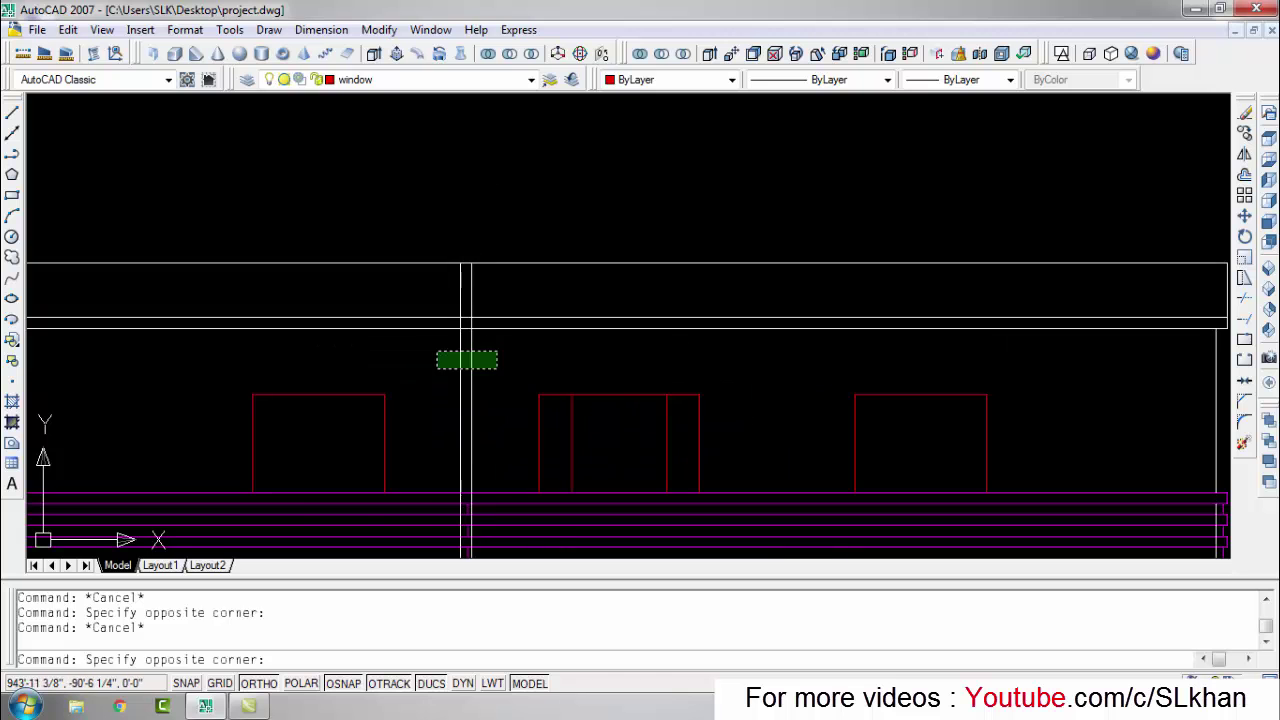
pyautogui.click(434, 350)
pyautogui.scroll(-5, 448, 237)
pyautogui.scroll(6, 467, 315)
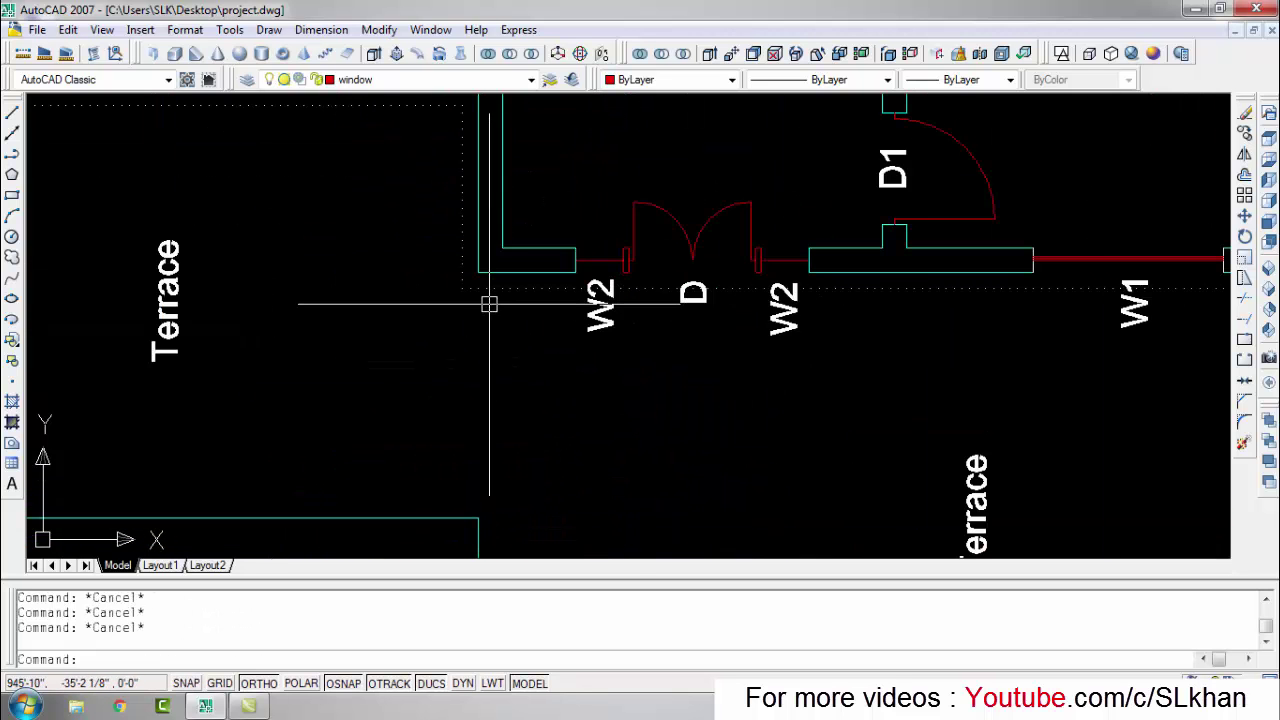
pyautogui.scroll(-5, 489, 304)
pyautogui.scroll(4, 487, 297)
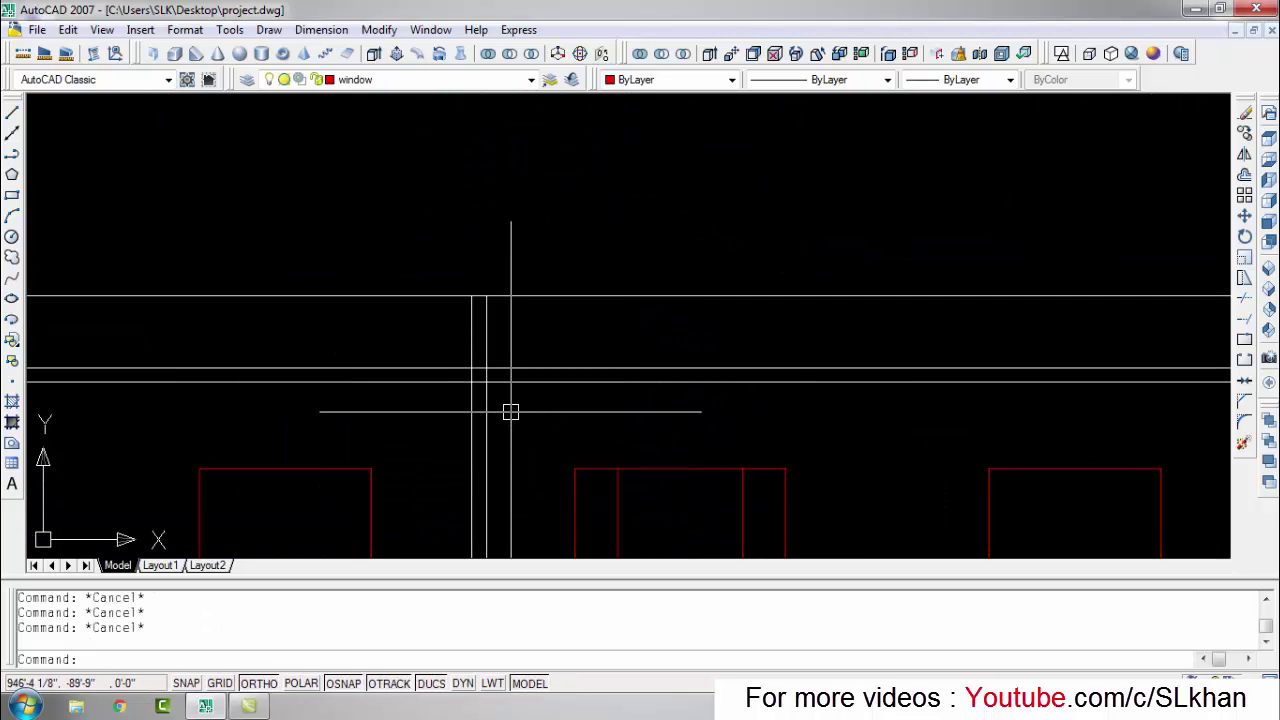
pyautogui.write('tr')
pyautogui.press('Return')
pyautogui.press('Return')
pyautogui.scroll(3, 480, 340)
pyautogui.scroll(-3, 480, 340)
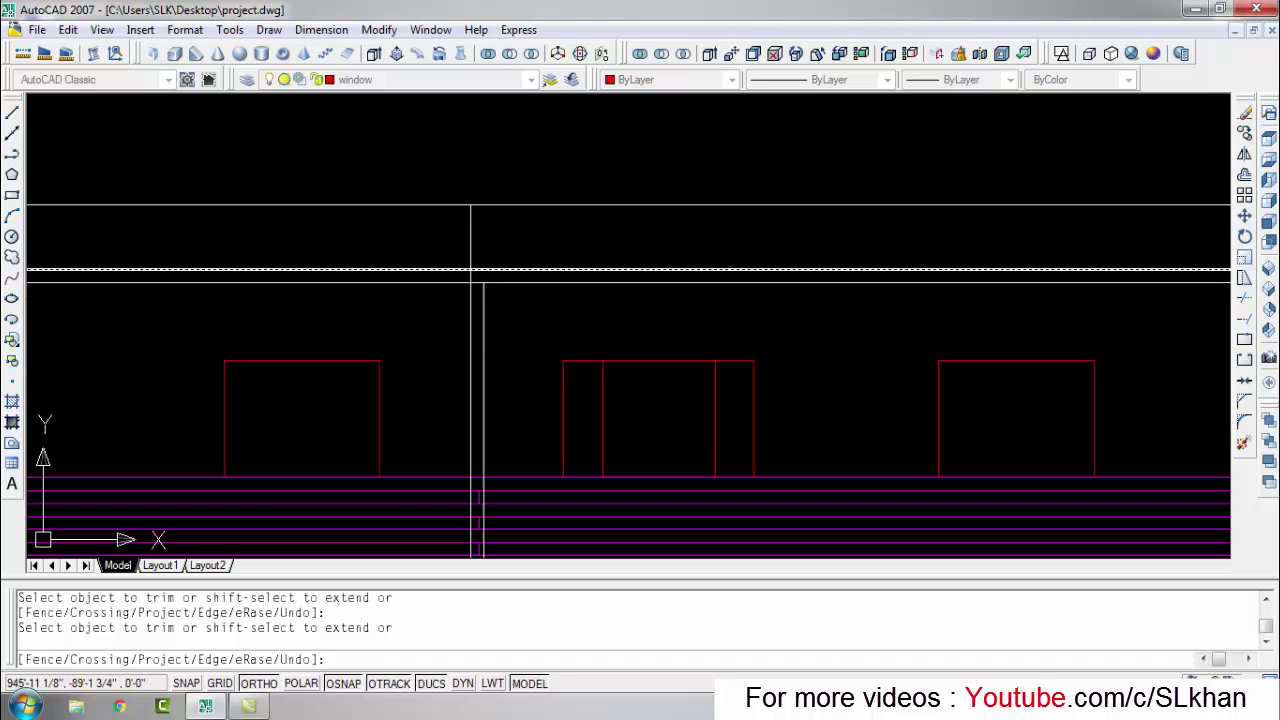
pyautogui.press('Escape')
pyautogui.press('Escape')
pyautogui.press('Return')
pyautogui.press('Return')
pyautogui.scroll(3, 462, 417)
pyautogui.press('Escape')
pyautogui.press('Escape')
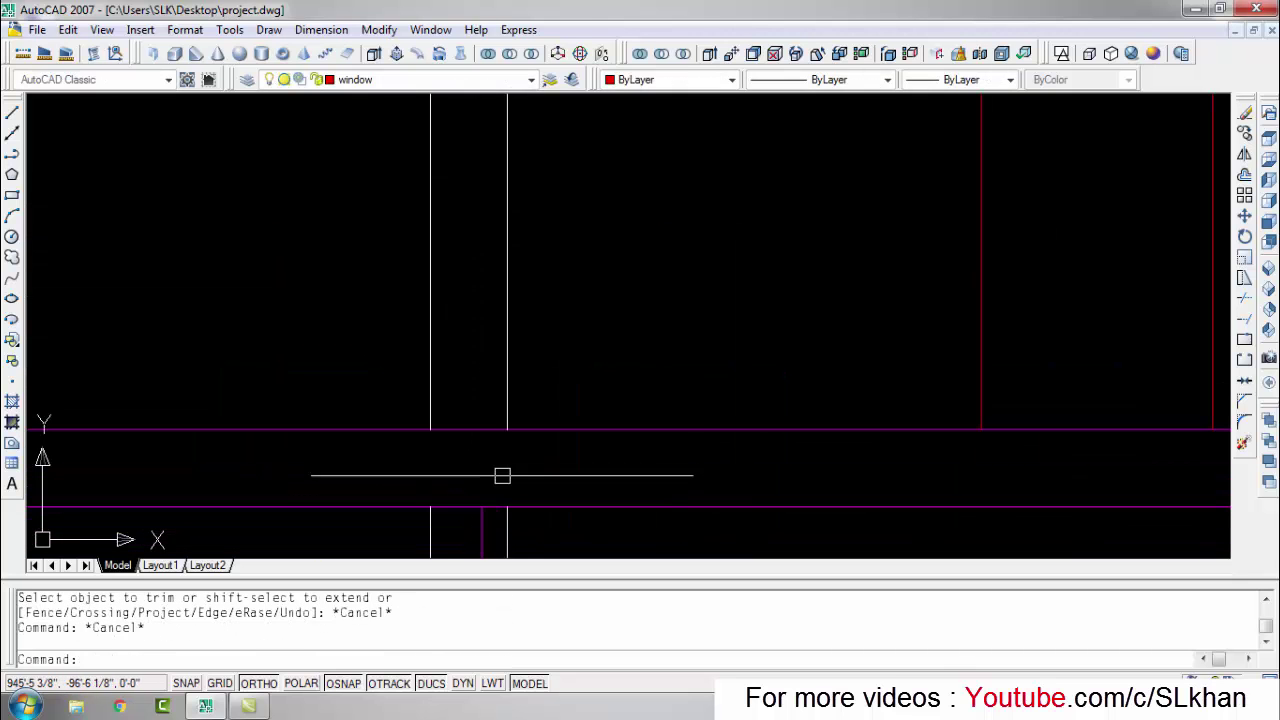
pyautogui.press('Escape')
pyautogui.moveTo(436, 390); pyautogui.dragTo(452, 415, button='middle')
# Step: Erase the two stray lines near the railing
pyautogui.write('e')
pyautogui.press('Return')
pyautogui.scroll(-2, 403, 408)
pyautogui.scroll(2, 503, 400)
pyautogui.click(391, 400)
pyautogui.press('Escape')
pyautogui.press('Escape')
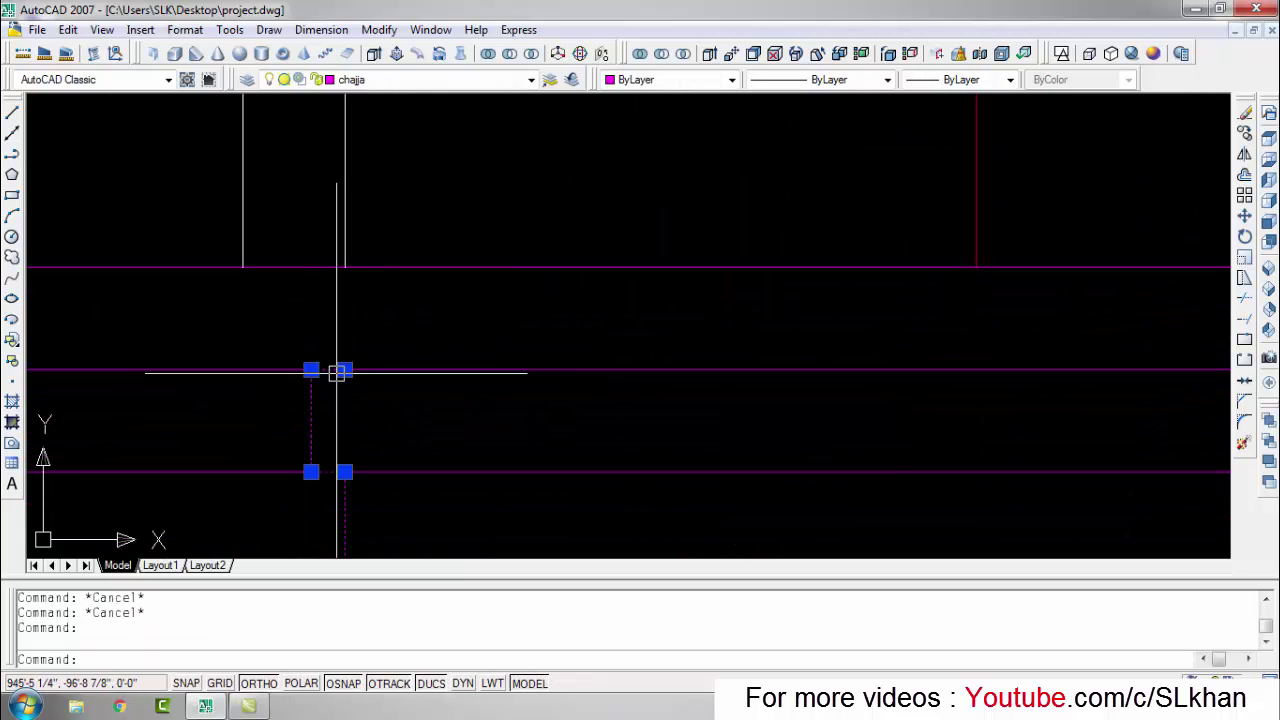
# Step: Draw a vertical joint line at the band end and match it to a magenta chajja line
pyautogui.press('Return')
pyautogui.click(354, 268)
pyautogui.press('Escape')
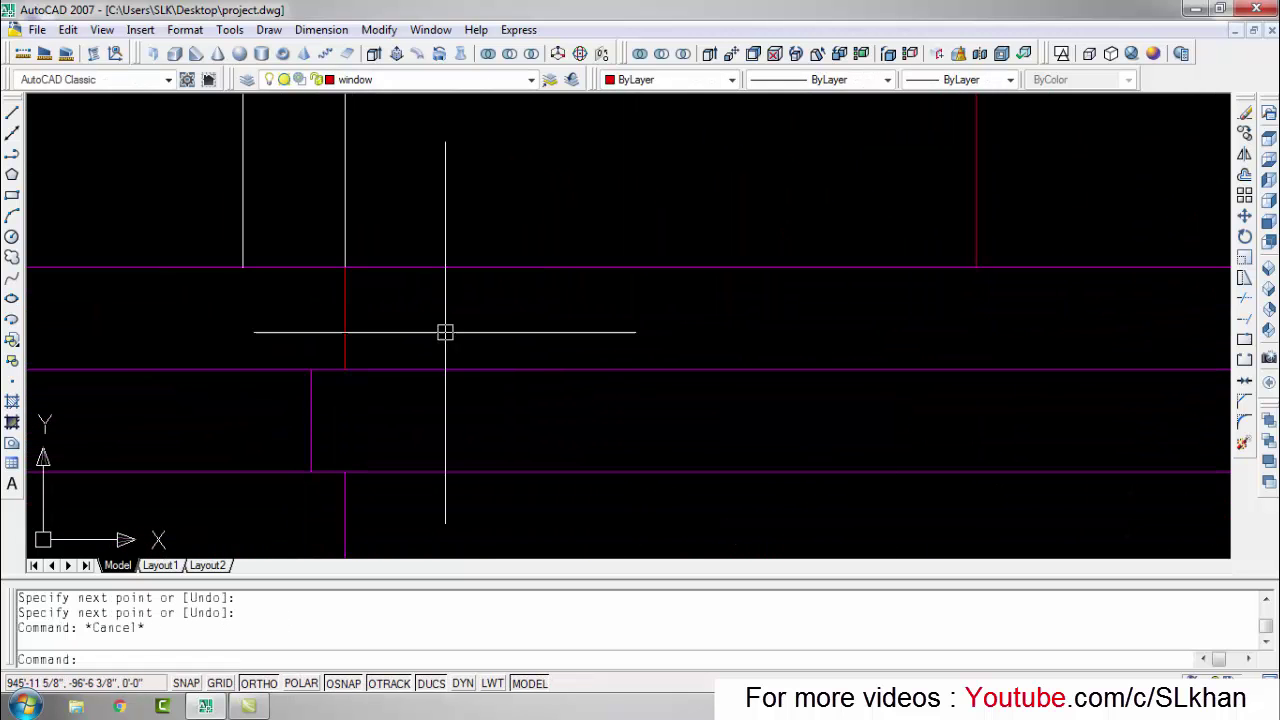
pyautogui.write('ma')
pyautogui.press('Return')
pyautogui.click(311, 428)
pyautogui.click(345, 310)
pyautogui.press('Escape')
# Step: Trim the overlapping lines and erase the leftover stray line
pyautogui.scroll(-3, 554, 366)
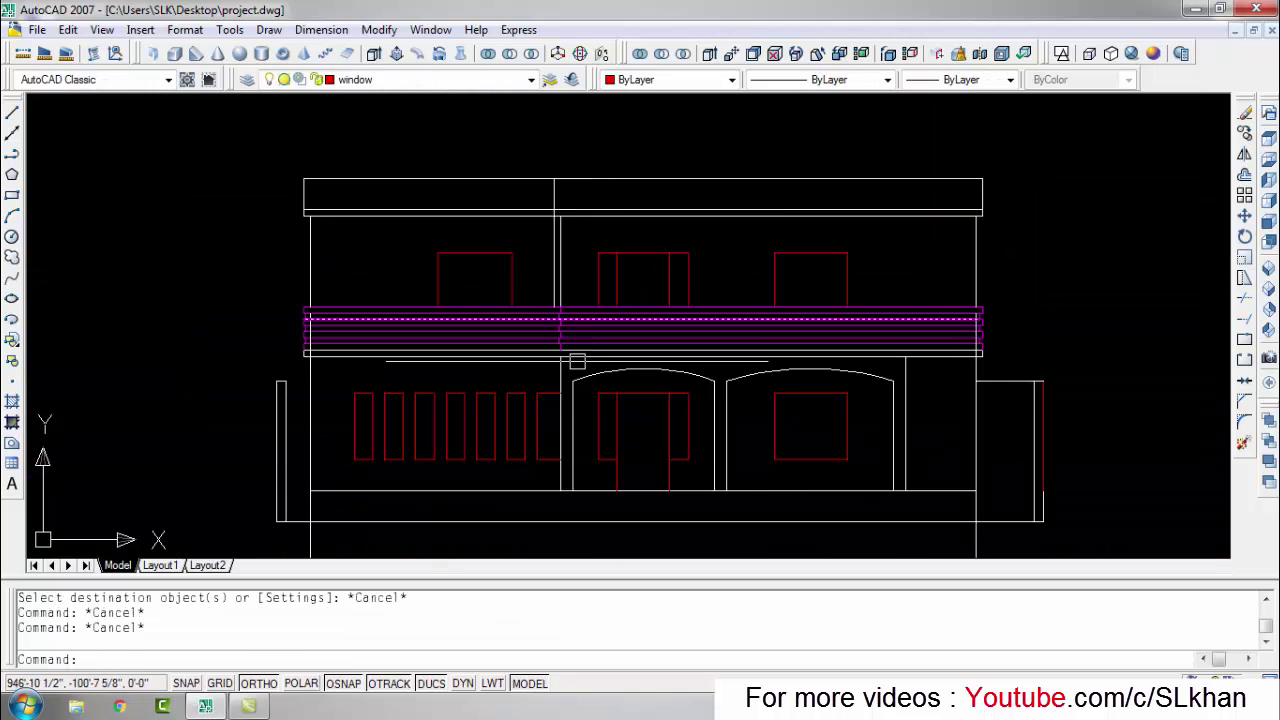
pyautogui.scroll(-2, 560, 362)
pyautogui.press('Escape')
pyautogui.scroll(-1, 514, 334)
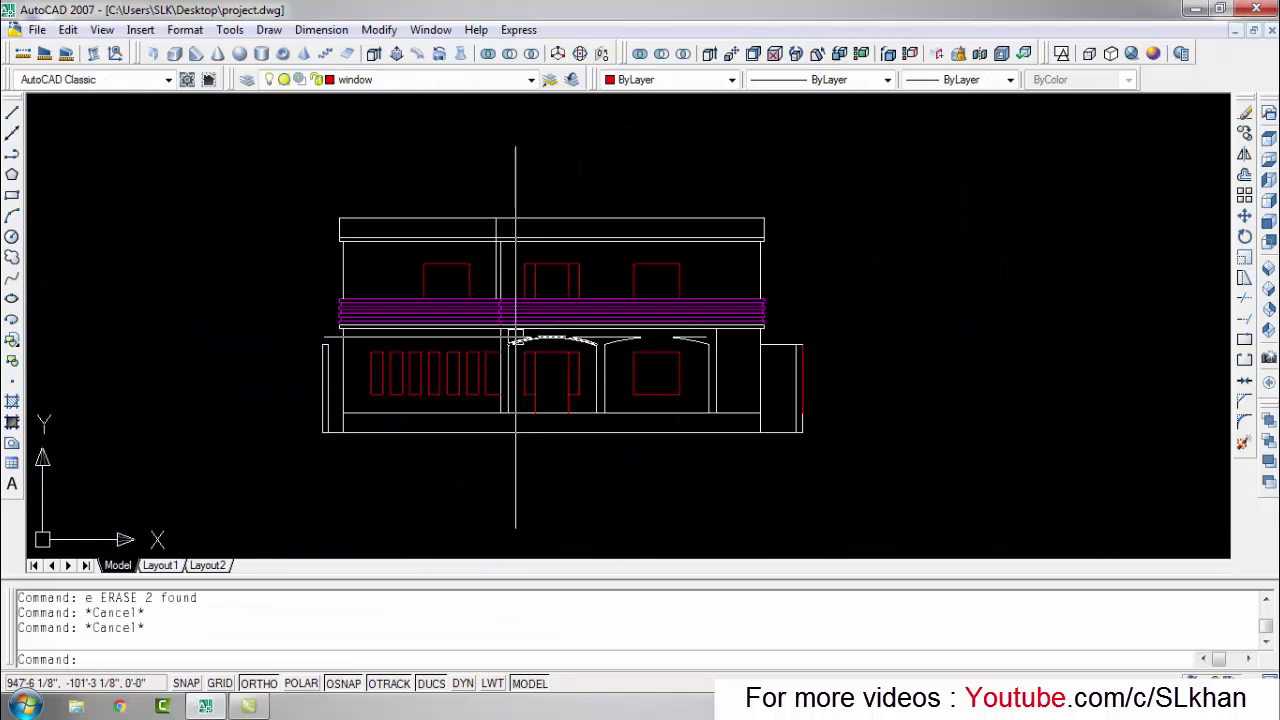
pyautogui.scroll(3, 529, 394)
pyautogui.scroll(2, 437, 298)
pyautogui.scroll(3, 437, 298)
pyautogui.write('tr')
pyautogui.press('Return')
pyautogui.scroll(-3, 418, 290)
pyautogui.press('Escape')
pyautogui.press('Escape')
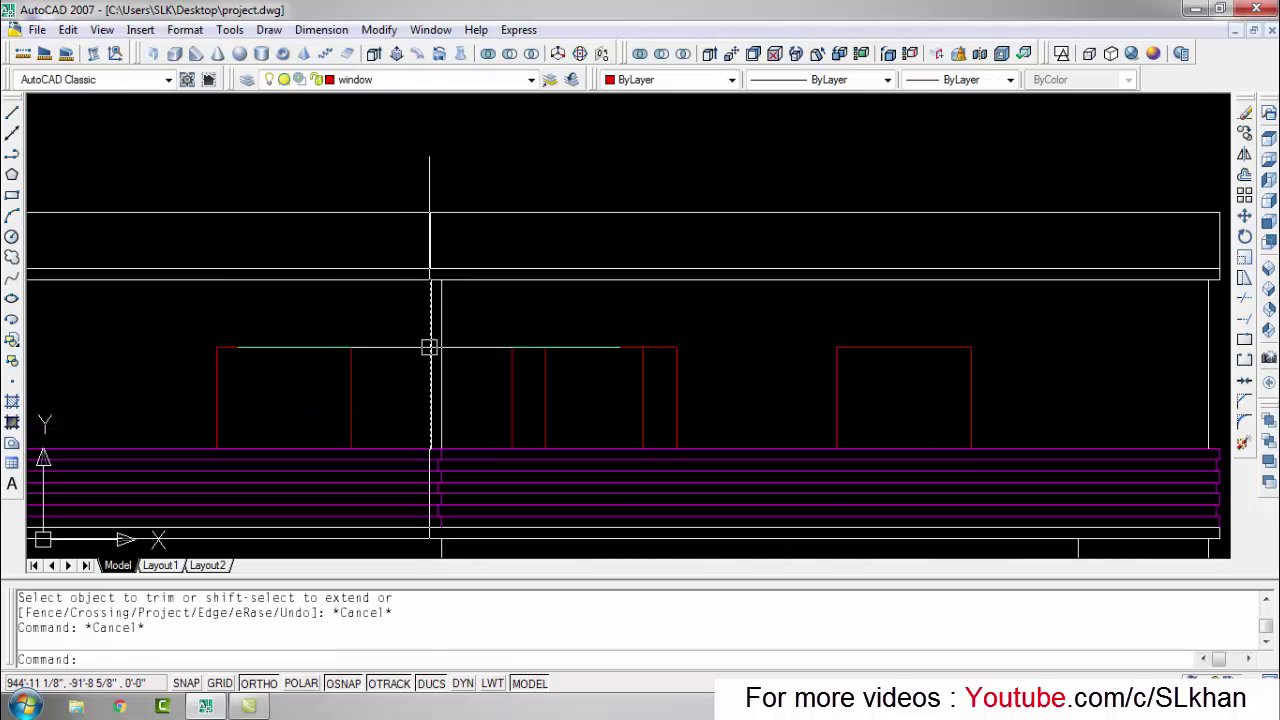
pyautogui.write('e')
pyautogui.press('Return')
pyautogui.scroll(-1, 606, 414)
pyautogui.press('Escape')
pyautogui.press('Escape')
# Step: Make chajja the current layer
pyautogui.moveTo(987, 284); pyautogui.dragTo(959, 222, button='middle')
pyautogui.scroll(3, 959, 222)
pyautogui.click(400, 79)
pyautogui.click(357, 128)
pyautogui.scroll(-1, 1018, 314)
pyautogui.scroll(-2, 846, 326)
pyautogui.scroll(3, 806, 449)
# Step: Copy the chajja end profile up from the band corner to the roof edge
pyautogui.write('o')
pyautogui.press('Return')
pyautogui.scroll(-2, 748, 451)
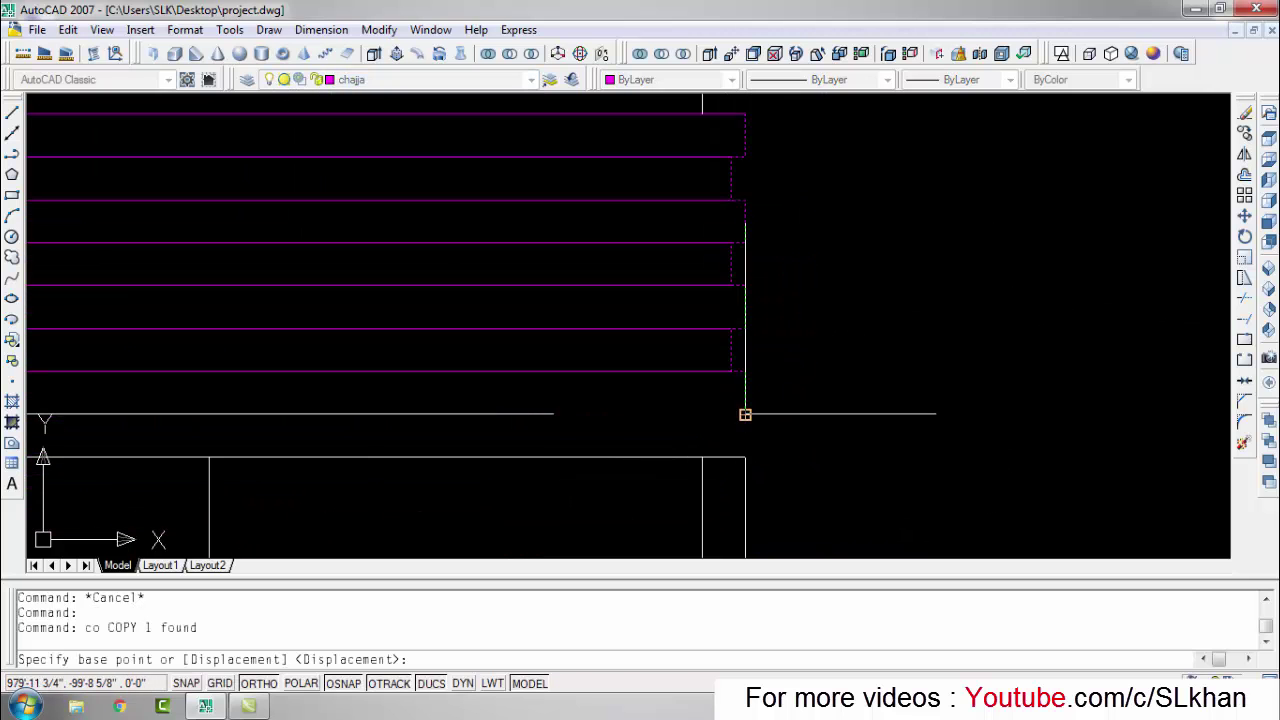
pyautogui.scroll(3, 743, 414)
pyautogui.click(718, 408)
pyautogui.click(706, 318)
pyautogui.press('Escape')
pyautogui.press('Escape')
pyautogui.scroll(-2, 746, 289)
pyautogui.scroll(2, 682, 275)
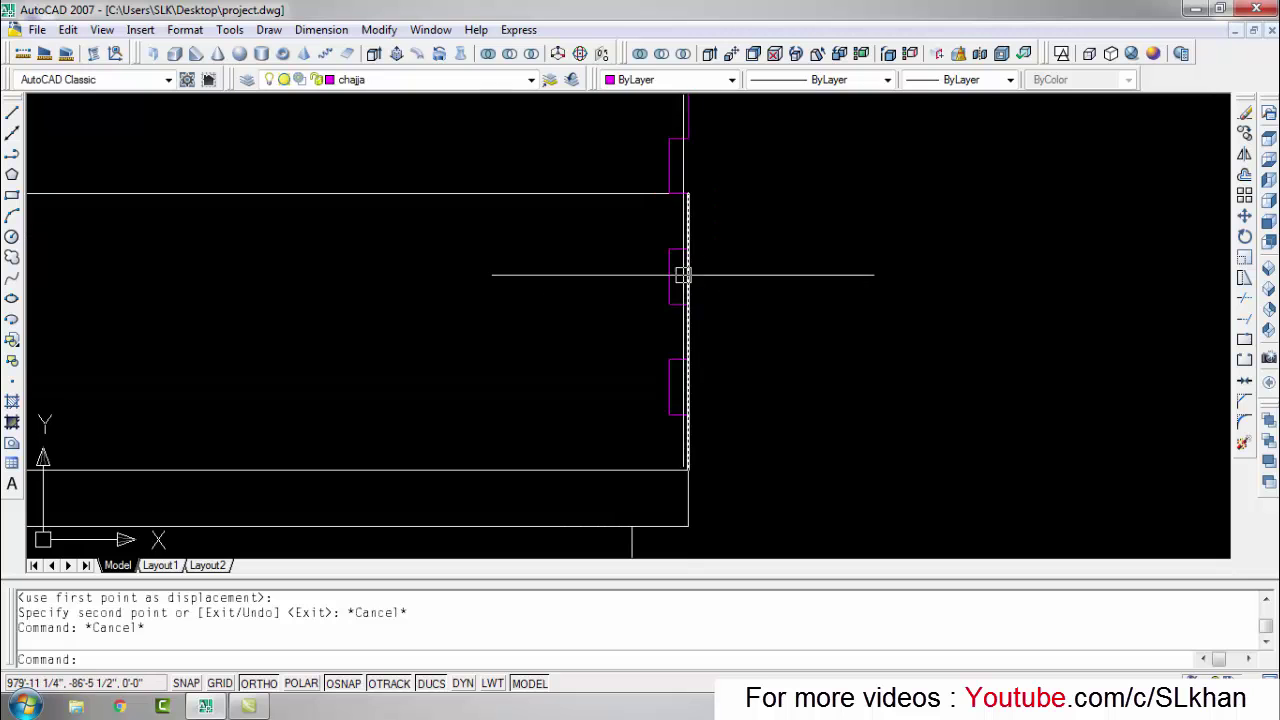
# Step: Erase an unwanted line above the copied profile
pyautogui.press('Return')
pyautogui.press('Return')
pyautogui.press('Escape')
pyautogui.press('Escape')
pyautogui.click(694, 214)
pyautogui.write('e')
pyautogui.press('Return')
pyautogui.scroll(-3, 839, 256)
# Step: Try mirroring and erasing parts of the copied profile, cancelling both
pyautogui.write('mi')
pyautogui.press('Return')
pyautogui.scroll(-5, 830, 290)
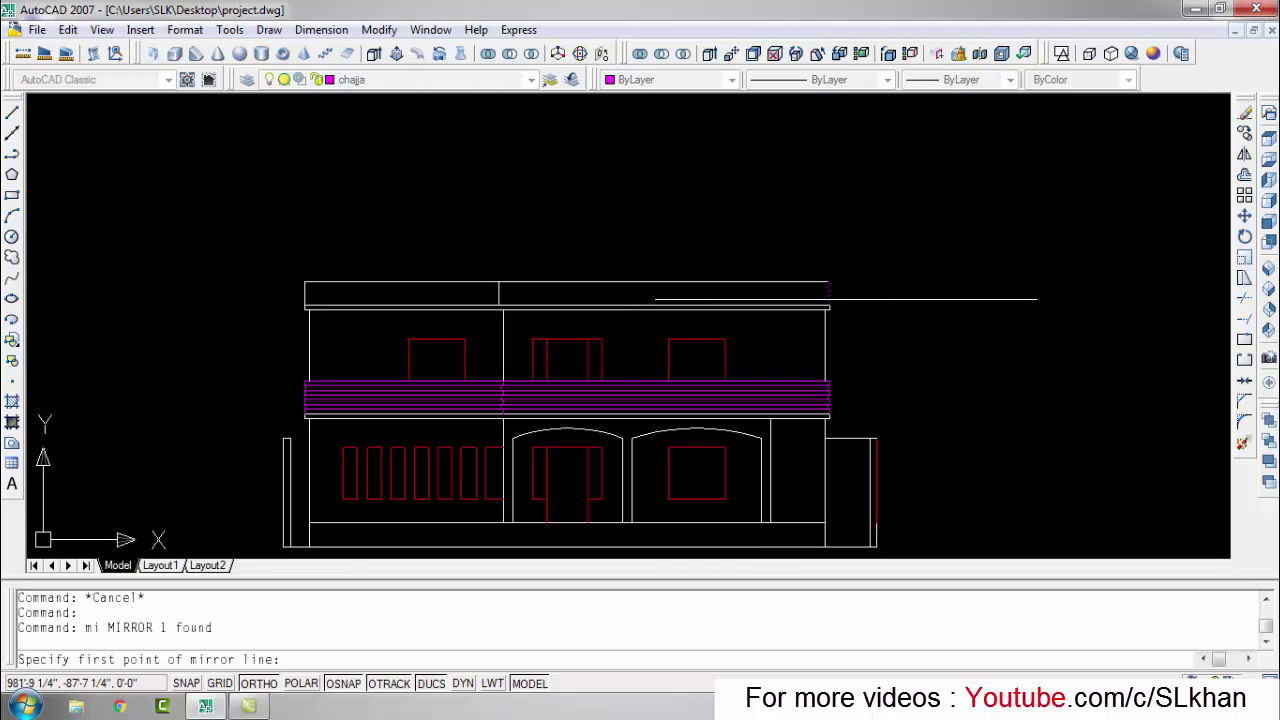
pyautogui.press('Escape')
pyautogui.scroll(5, 573, 192)
pyautogui.click(250, 265)
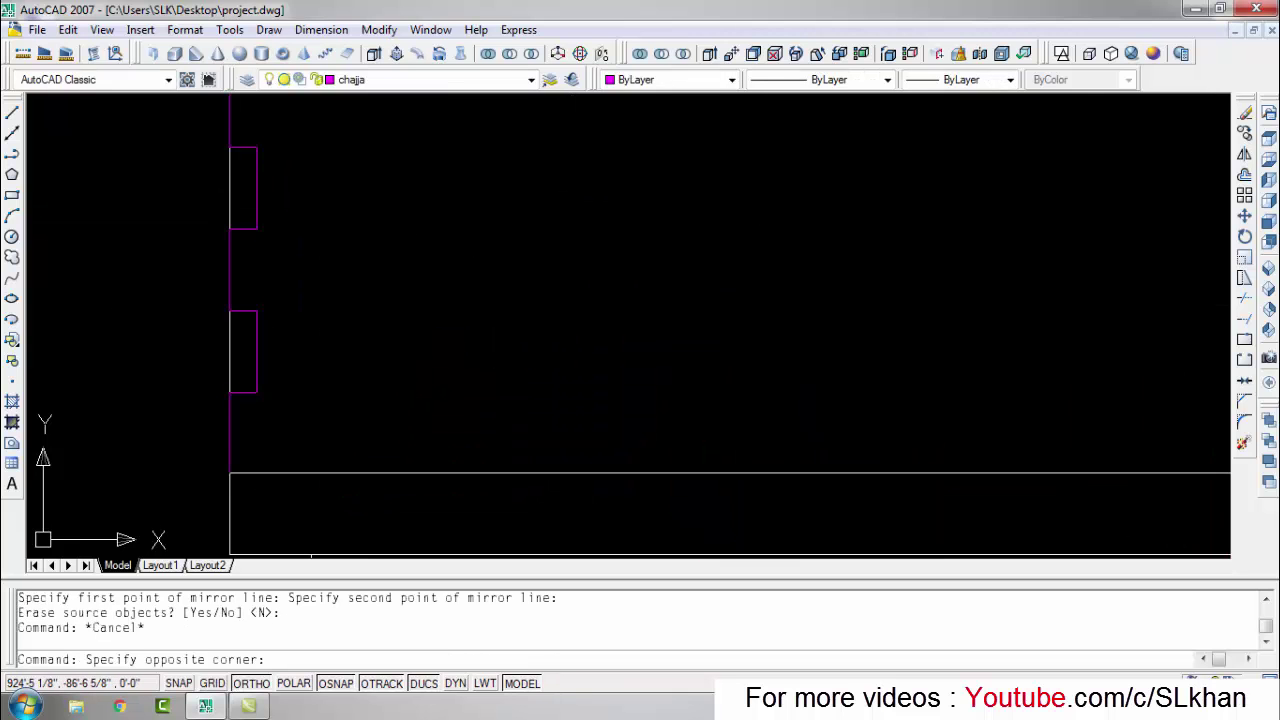
pyautogui.write('e')
pyautogui.press('Return')
pyautogui.press('Escape')
pyautogui.press('Escape')
pyautogui.click(234, 200)
pyautogui.press('Escape')
pyautogui.press('Escape')
pyautogui.scroll(-3, 350, 325)
pyautogui.scroll(-2, 506, 317)
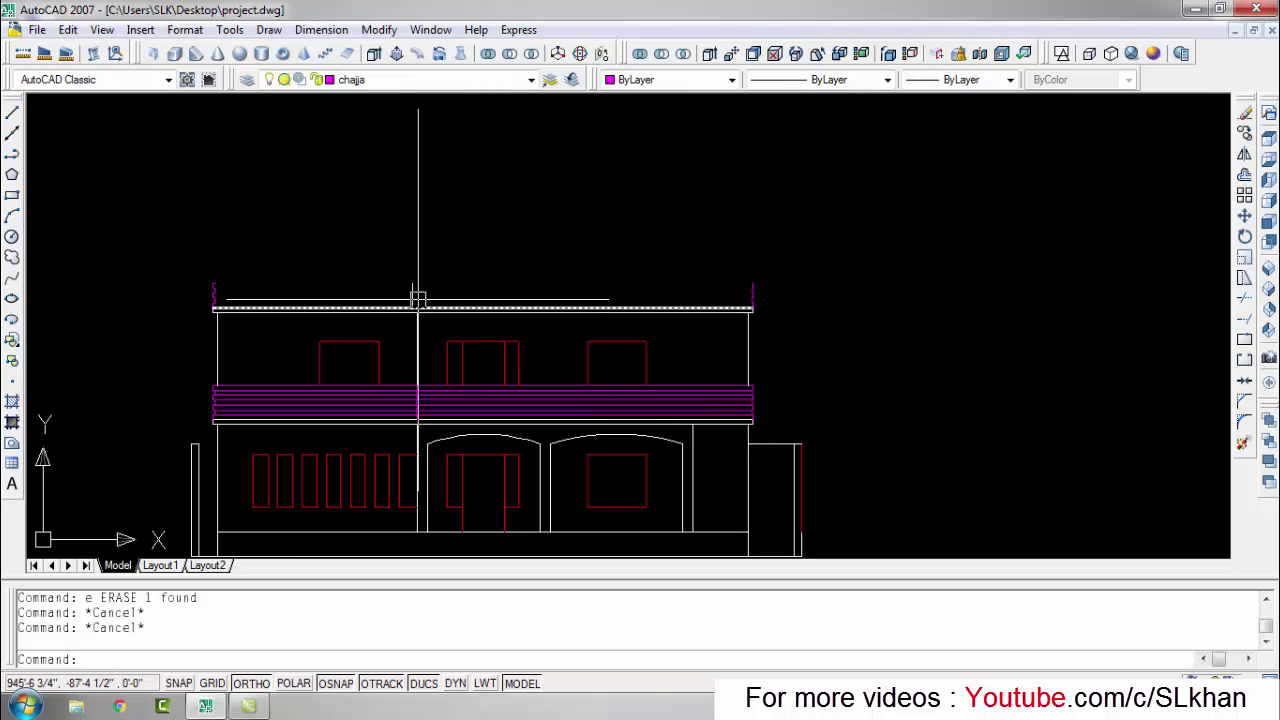
# Step: Copy the chajja profile again into place at the roof edge
pyautogui.write('o')
pyautogui.press('Return')
pyautogui.scroll(3, 563, 318)
pyautogui.click(748, 274)
pyautogui.press('Return')
pyautogui.click(720, 323)
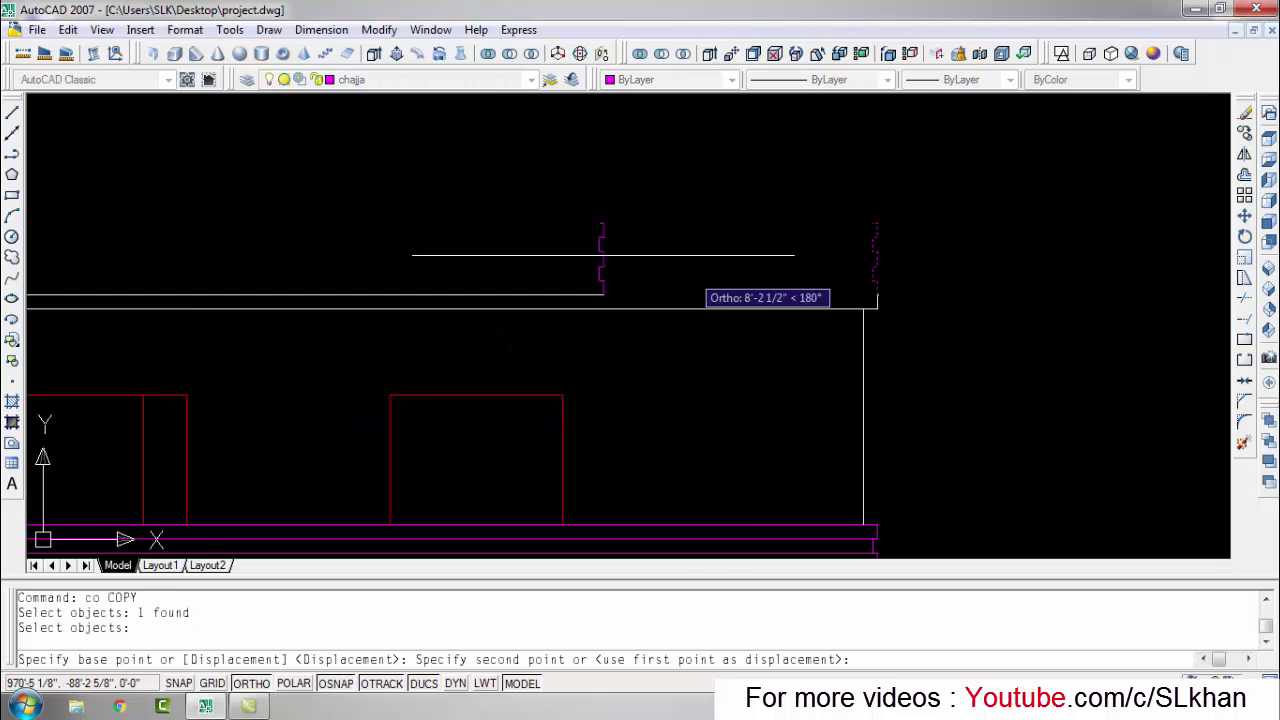
pyautogui.press('Escape')
pyautogui.press('Escape')
pyautogui.scroll(-5, 484, 330)
pyautogui.scroll(5, 369, 286)
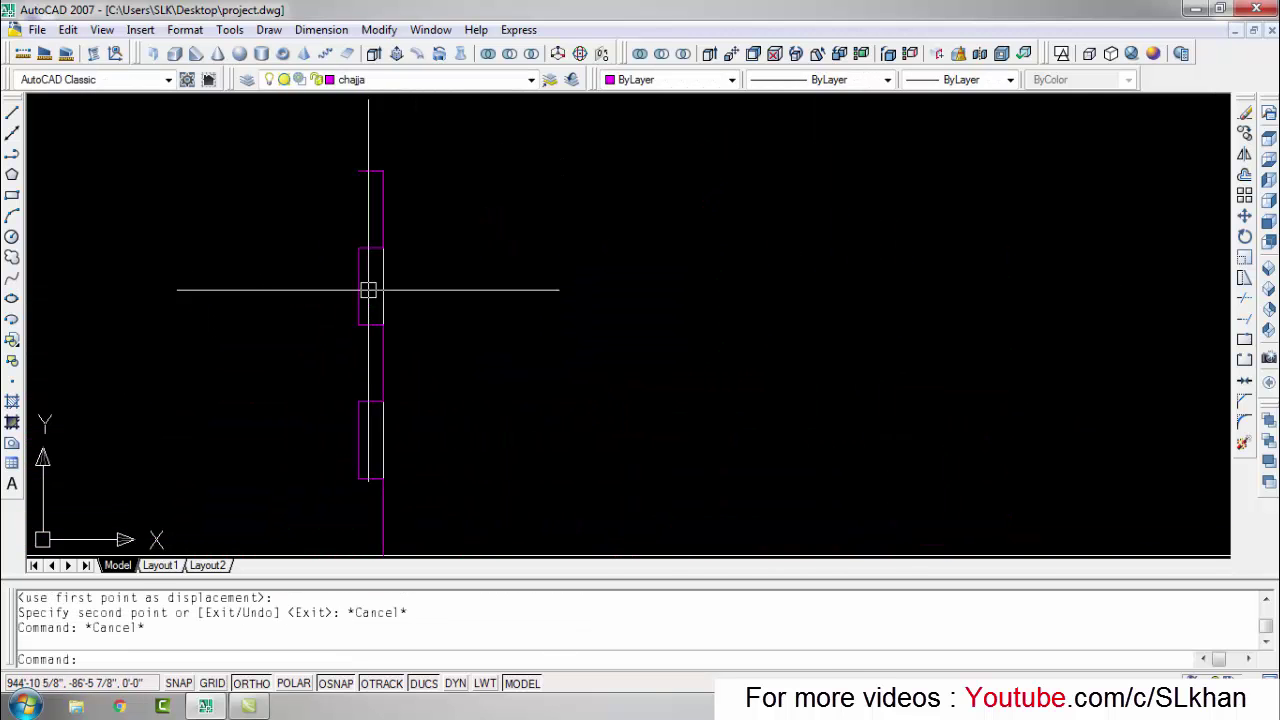
pyautogui.scroll(2, 469, 249)
pyautogui.press('Escape')
pyautogui.scroll(-4, 661, 294)
pyautogui.scroll(2, 661, 294)
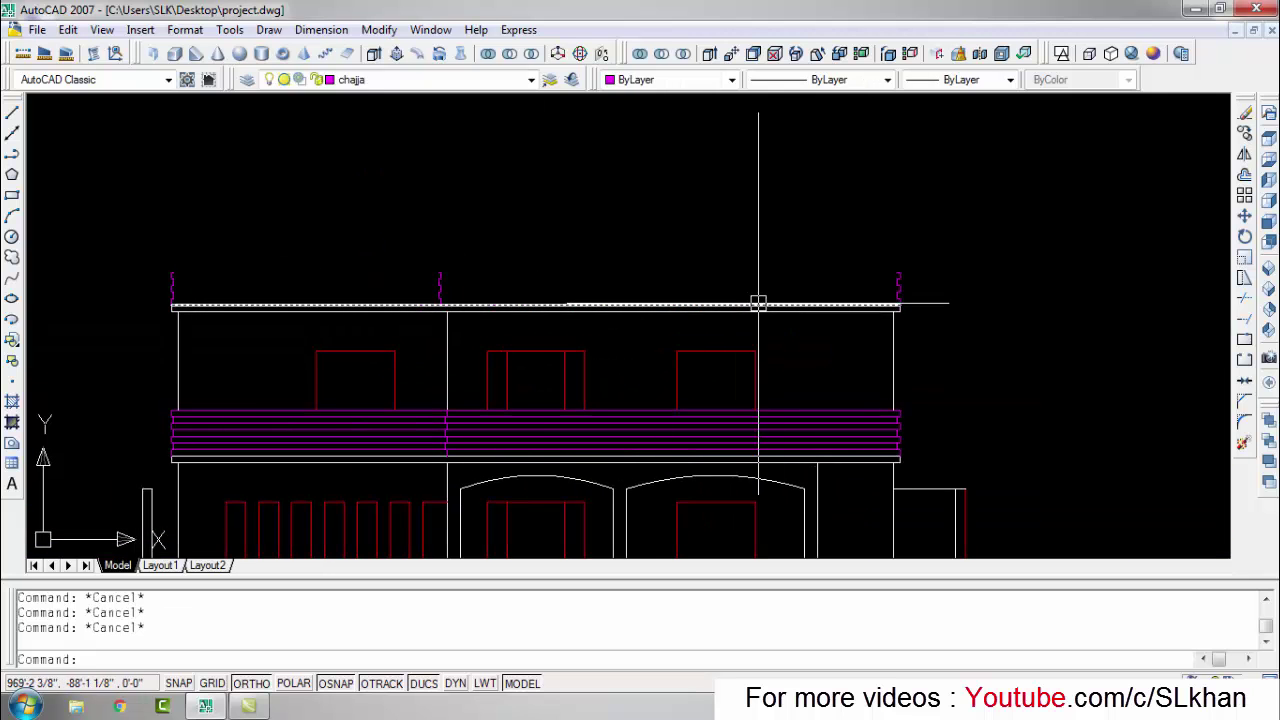
# Step: Draw rays leftward from the roof profile to form the band lines
pyautogui.write('ray')
pyautogui.press('Return')
pyautogui.scroll(4, 790, 300)
pyautogui.click(853, 356)
pyautogui.press('Return')
pyautogui.press('Return')
pyautogui.click(865, 411)
pyautogui.click(786, 411)
pyautogui.click(845, 466)
pyautogui.press('Escape')
pyautogui.scroll(-1, 811, 323)
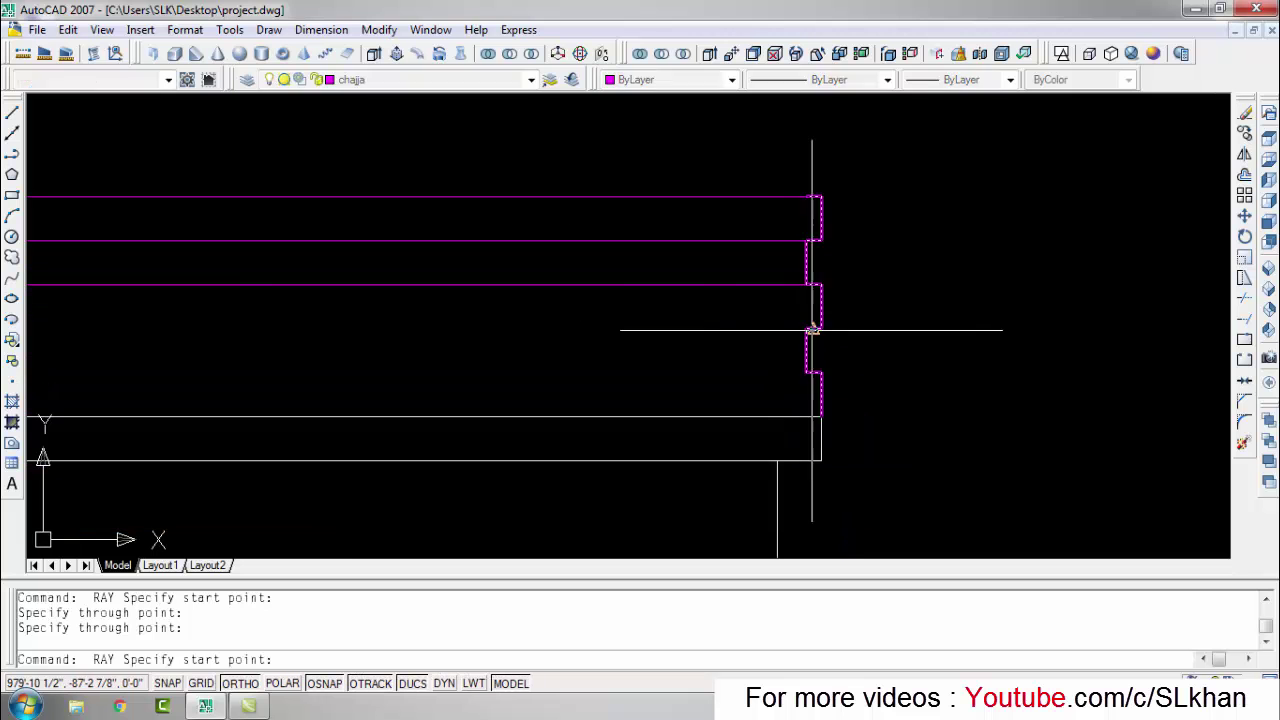
pyautogui.press('Return')
pyautogui.click(814, 373)
pyautogui.click(700, 373)
pyautogui.scroll(-2, 929, 386)
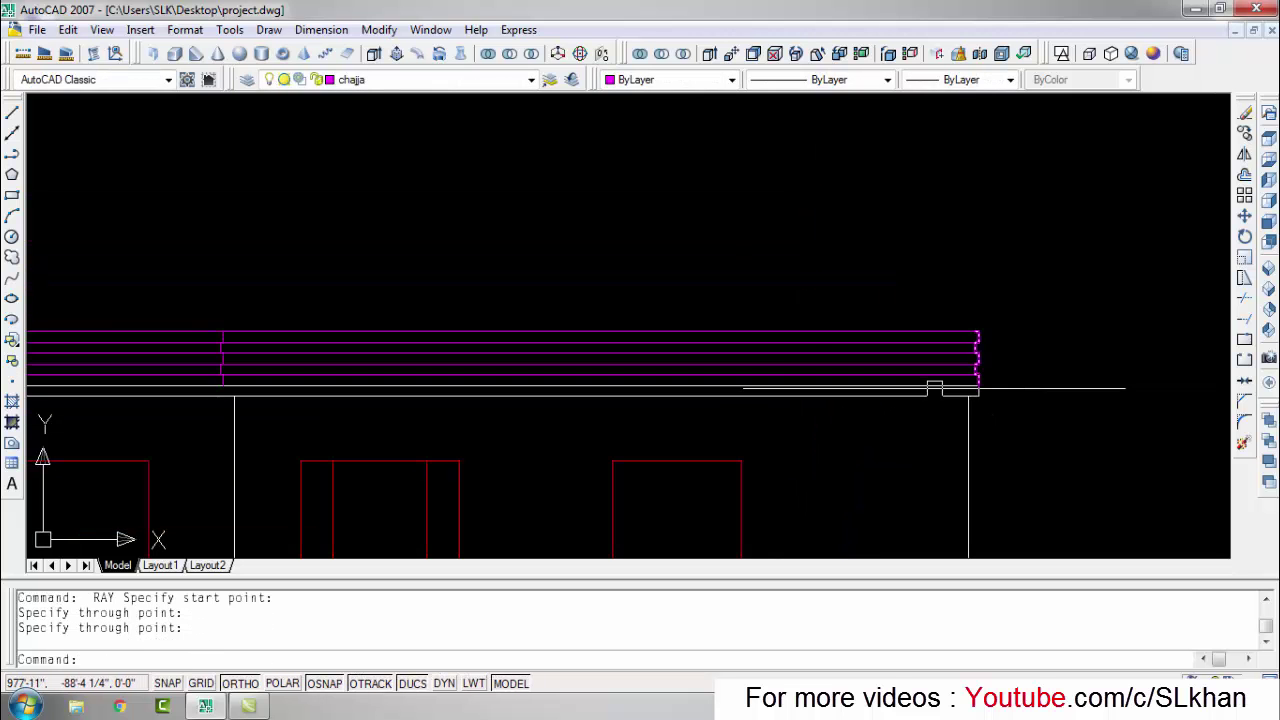
pyautogui.press('Escape')
pyautogui.press('Escape')
pyautogui.press('Escape')
# Step: Trim the magenta band lines extending past the roof profile
pyautogui.write('tr')
pyautogui.press('Return')
pyautogui.press('Return')
pyautogui.moveTo(660, 300); pyautogui.dragTo(640, 360)
pyautogui.press('Escape')
pyautogui.press('Escape')
pyautogui.press('Escape')
pyautogui.scroll(-2, 480, 294)
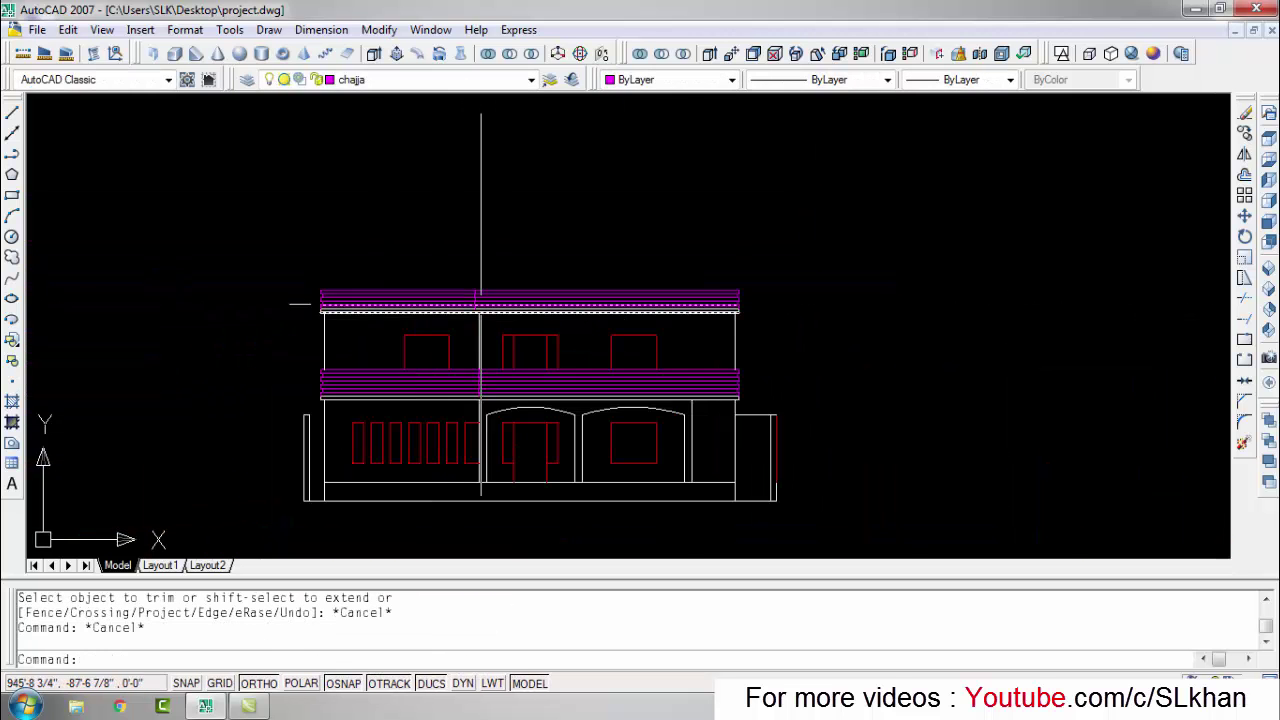
pyautogui.scroll(3, 594, 363)
# Step: Start a new line from a point on the roof band
pyautogui.write('l')
pyautogui.press('Return')
pyautogui.click(499, 450)
# Step: Clear pending commands and frame the first-floor plan's stair walls above the elevation
pyautogui.scroll(-2, 499, 450)
pyautogui.scroll(2, 491, 214)
pyautogui.moveTo(474, 194); pyautogui.dragTo(457, 386, button='middle')
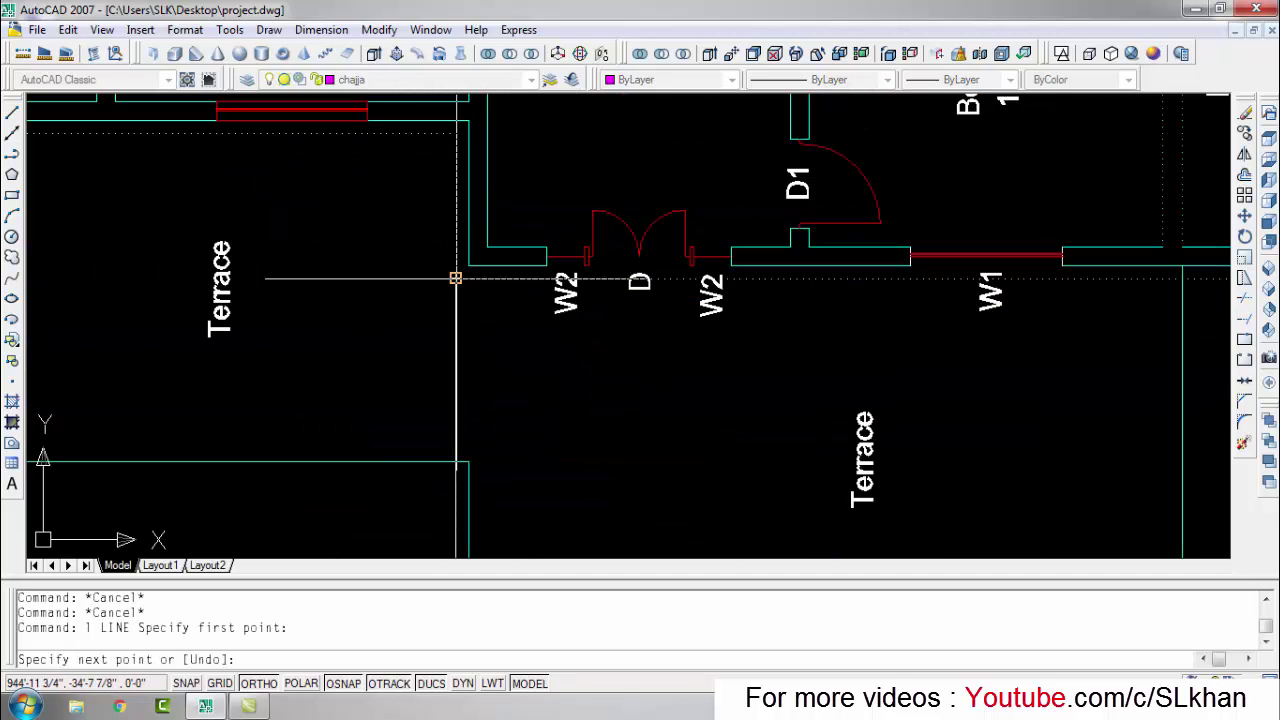
pyautogui.scroll(5, 455, 278)
pyautogui.press('Escape')
pyautogui.scroll(-5, 454, 183)
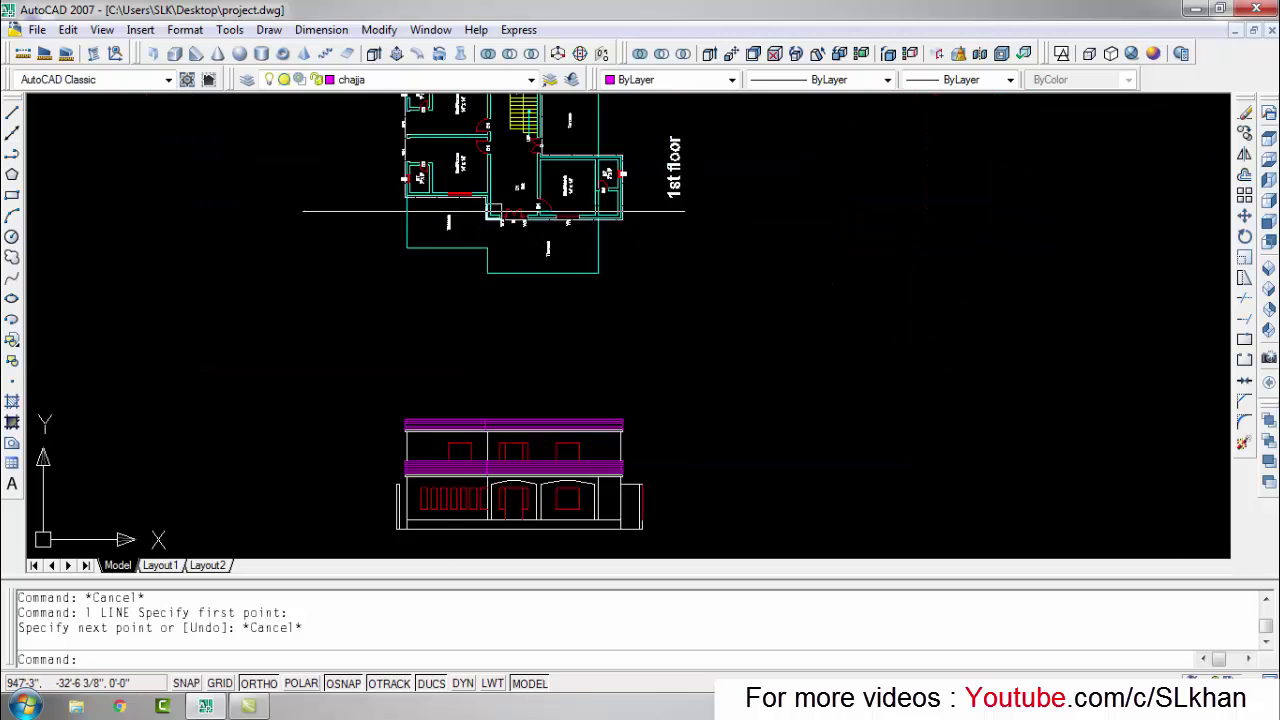
pyautogui.scroll(2, 486, 349)
pyautogui.scroll(1, 610, 401)
pyautogui.press('Escape')
pyautogui.press('Escape')
pyautogui.moveTo(610, 401); pyautogui.dragTo(595, 315, button='middle')
pyautogui.press('Escape')
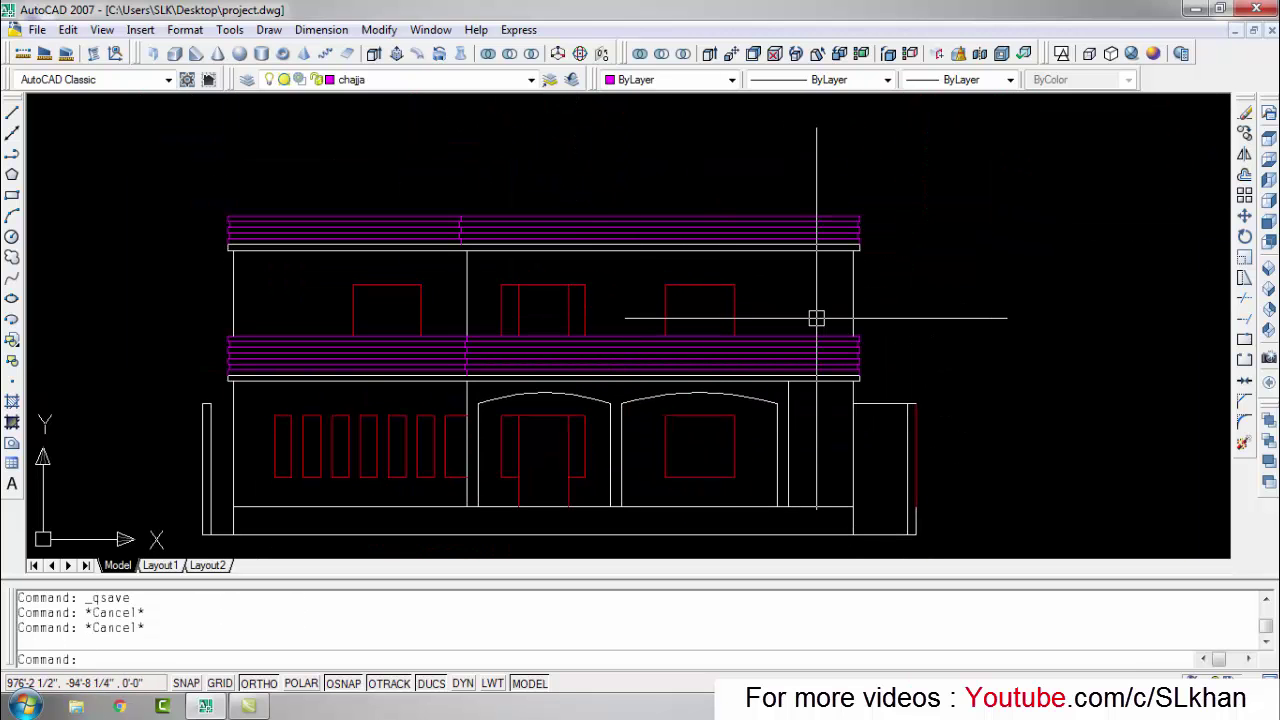
pyautogui.scroll(-4, 816, 318)
pyautogui.scroll(4, 696, 210)
pyautogui.scroll(-5, 674, 267)
pyautogui.scroll(3, 629, 366)
pyautogui.scroll(-3, 314, 237)
pyautogui.scroll(3, 546, 375)
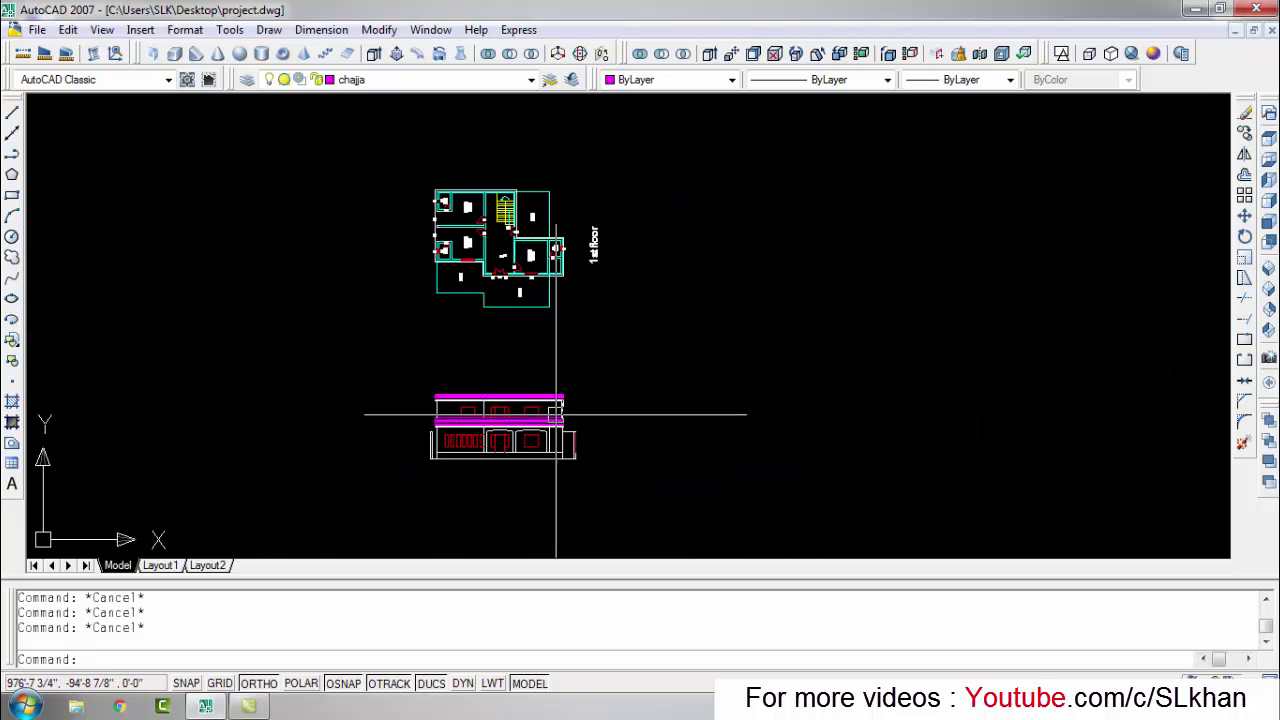
pyautogui.moveTo(427, 390); pyautogui.dragTo(427, 403, button='middle')
# Step: Draw two vertical rays from the plan's stair walls down through the elevation
pyautogui.write('ay')
pyautogui.press('Return')
pyautogui.scroll(5, 505, 235)
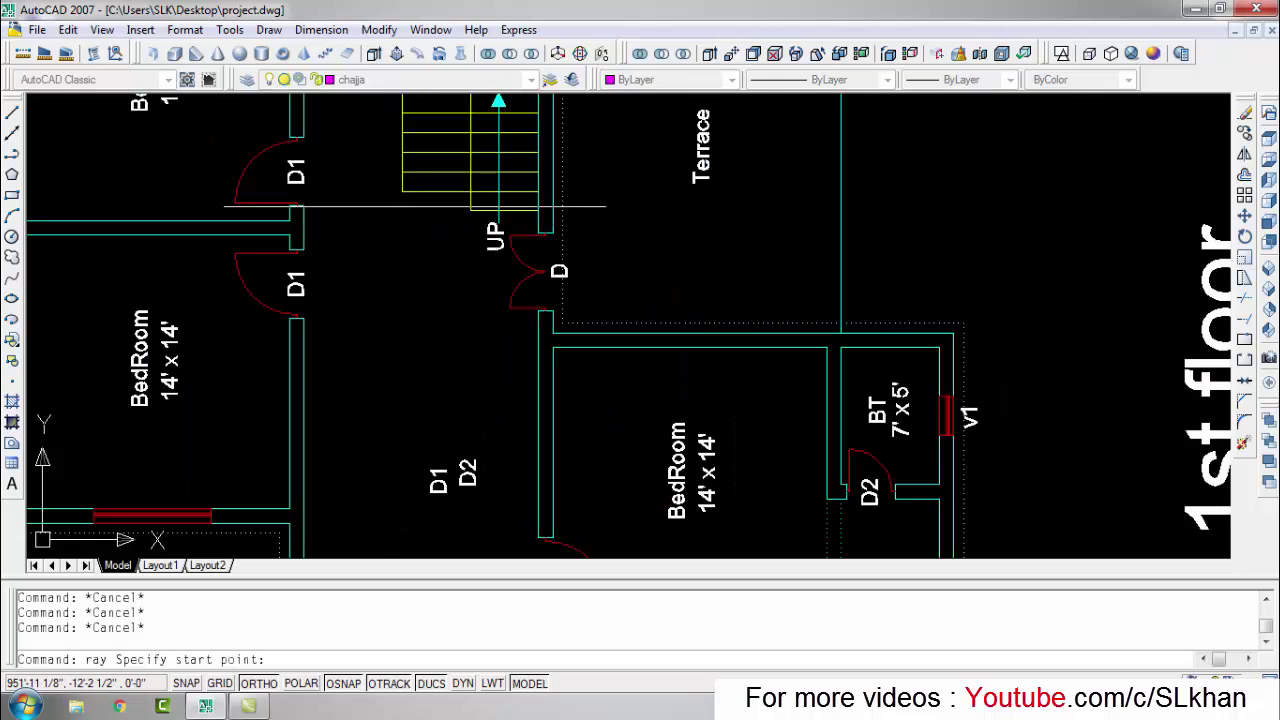
pyautogui.click(395, 185)
pyautogui.click(395, 400)
pyautogui.scroll(2, 554, 204)
pyautogui.press('Return')
pyautogui.click(577, 217)
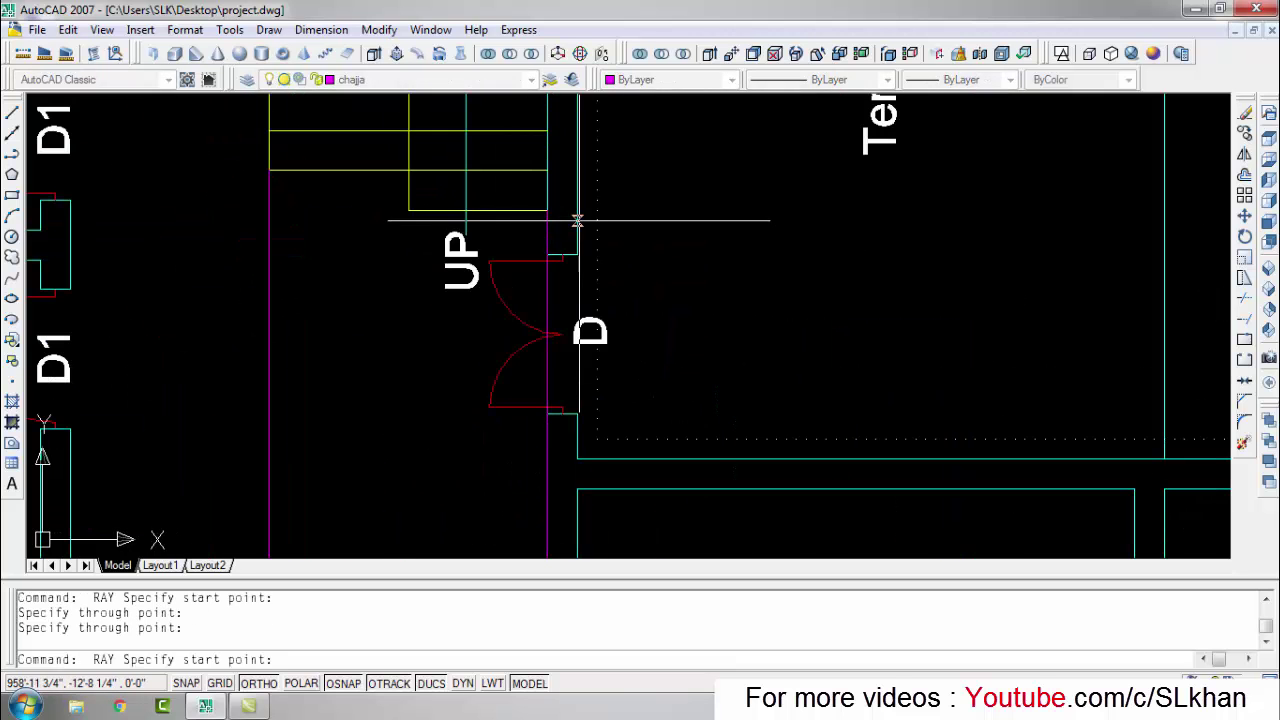
pyautogui.click(577, 300)
pyautogui.scroll(-5, 560, 350)
pyautogui.press('Escape')
pyautogui.press('Escape')
pyautogui.press('Escape')
# Step: Offset one stair-wall ray to place a parallel ray beside it
pyautogui.write('o')
pyautogui.press('Return')
pyautogui.click(520, 397)
pyautogui.click(505, 397)
pyautogui.scroll(-5, 634, 446)
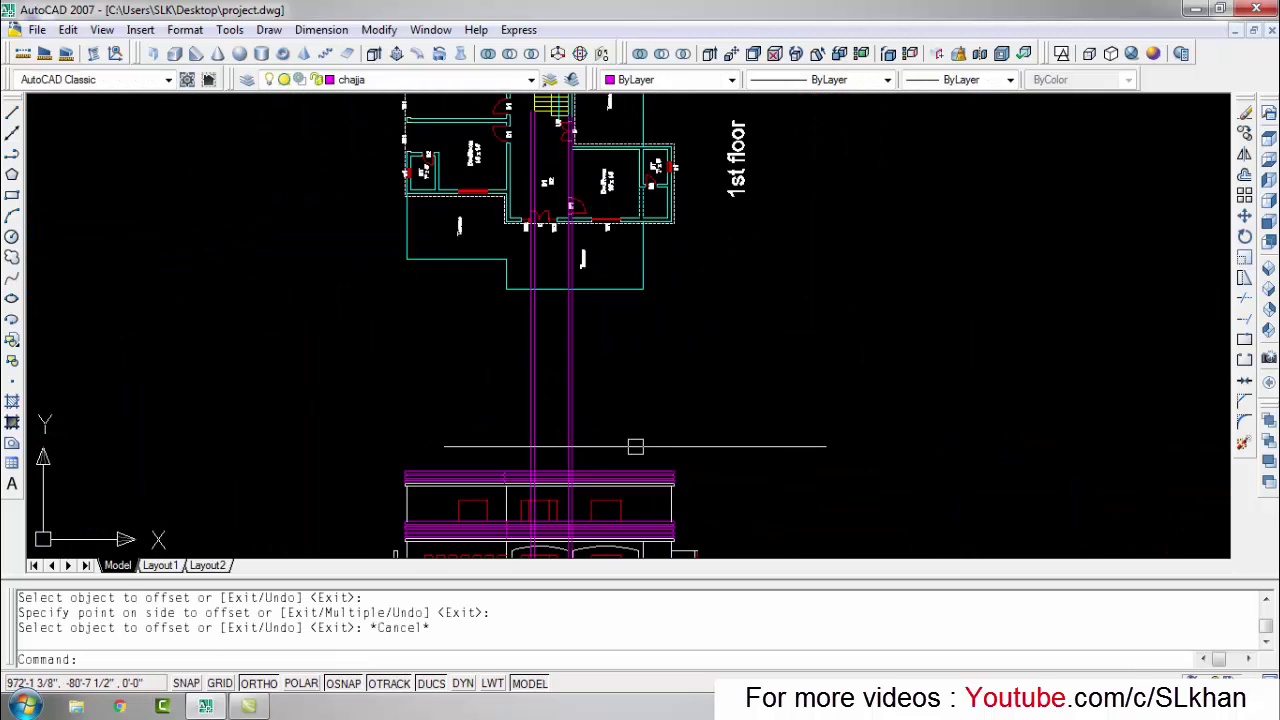
pyautogui.scroll(3, 600, 450)
pyautogui.click(380, 80)
# Step: Move the rays to layer 0 and trim them where they cross the roof band
pyautogui.click(400, 94)
pyautogui.press('Escape')
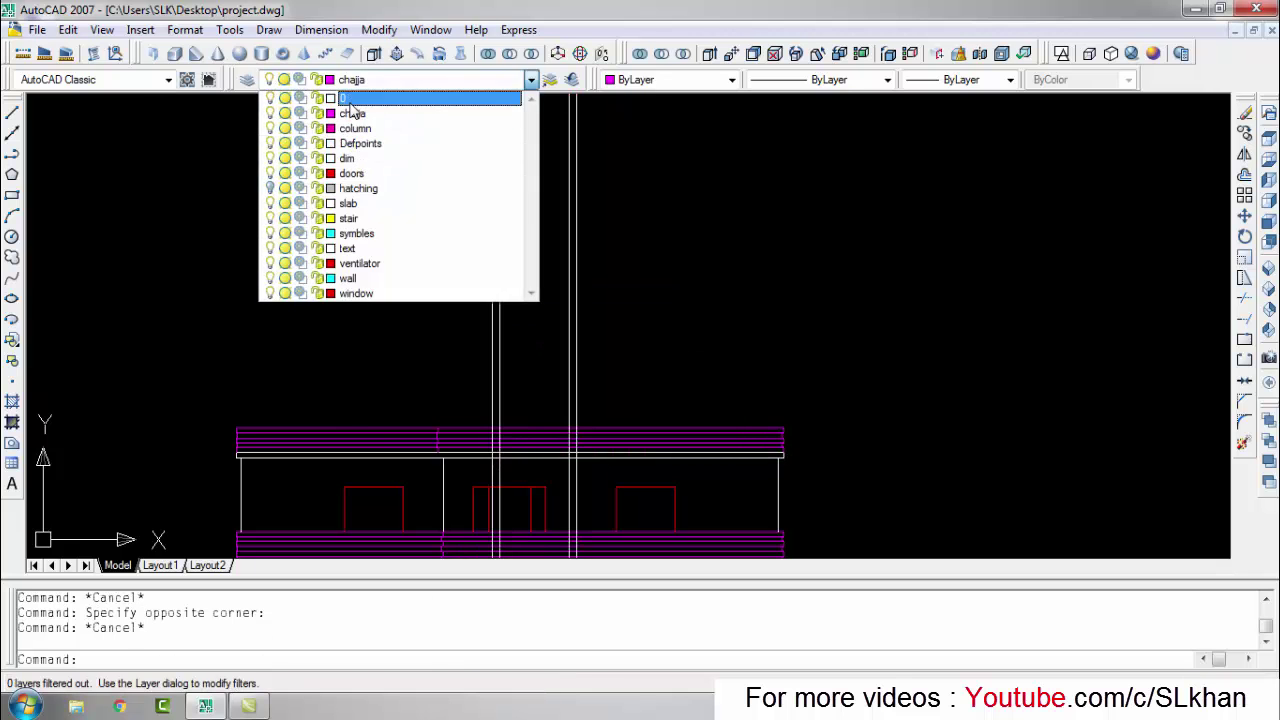
pyautogui.scroll(3, 551, 349)
pyautogui.scroll(2, 551, 349)
pyautogui.write('tr')
pyautogui.press('Return')
pyautogui.press('Return')
pyautogui.moveTo(551, 349); pyautogui.dragTo(650, 357)
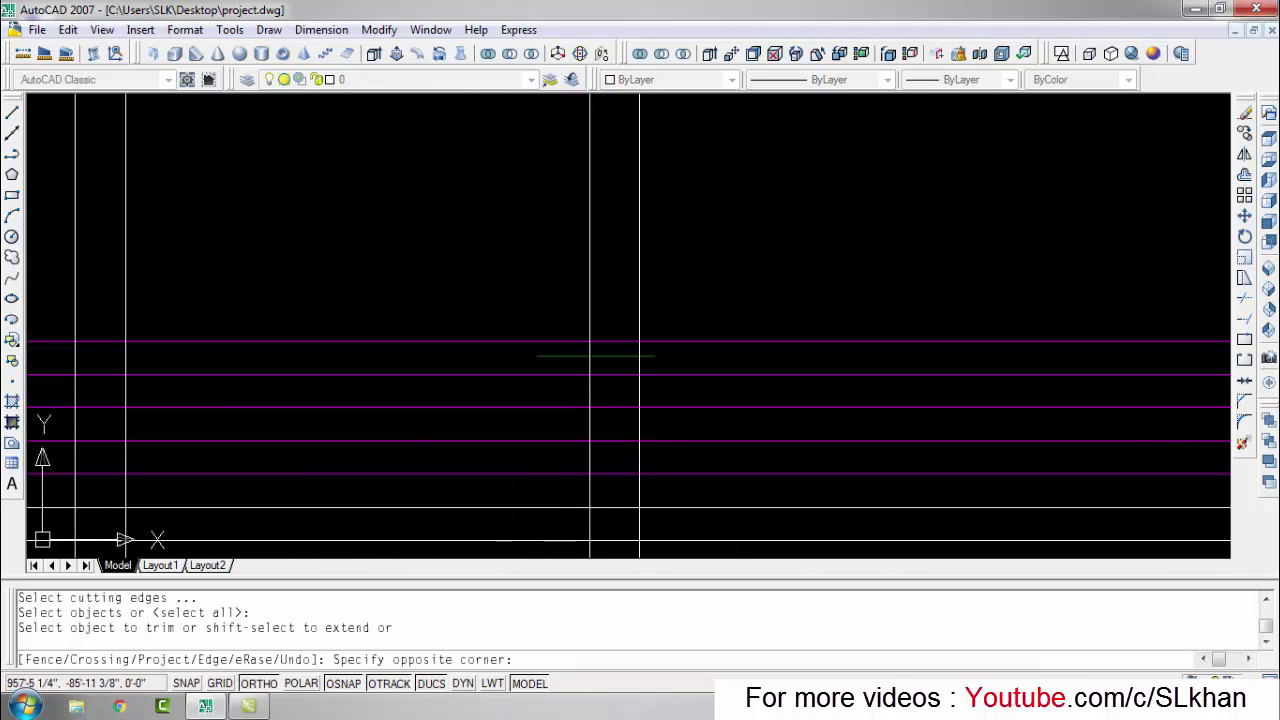
pyautogui.scroll(-5, 366, 346)
pyautogui.press('Escape')
pyautogui.press('Escape')
pyautogui.scroll(-3, 306, 443)
# Step: Erase the four unwanted rays
pyautogui.write('e')
pyautogui.press('Return')
pyautogui.scroll(3, 377, 277)
pyautogui.press('Escape')
pyautogui.press('Escape')
pyautogui.scroll(3, 511, 465)
# Step: Draw a horizontal line across the stair tower at roof level
pyautogui.write('l')
pyautogui.press('Return')
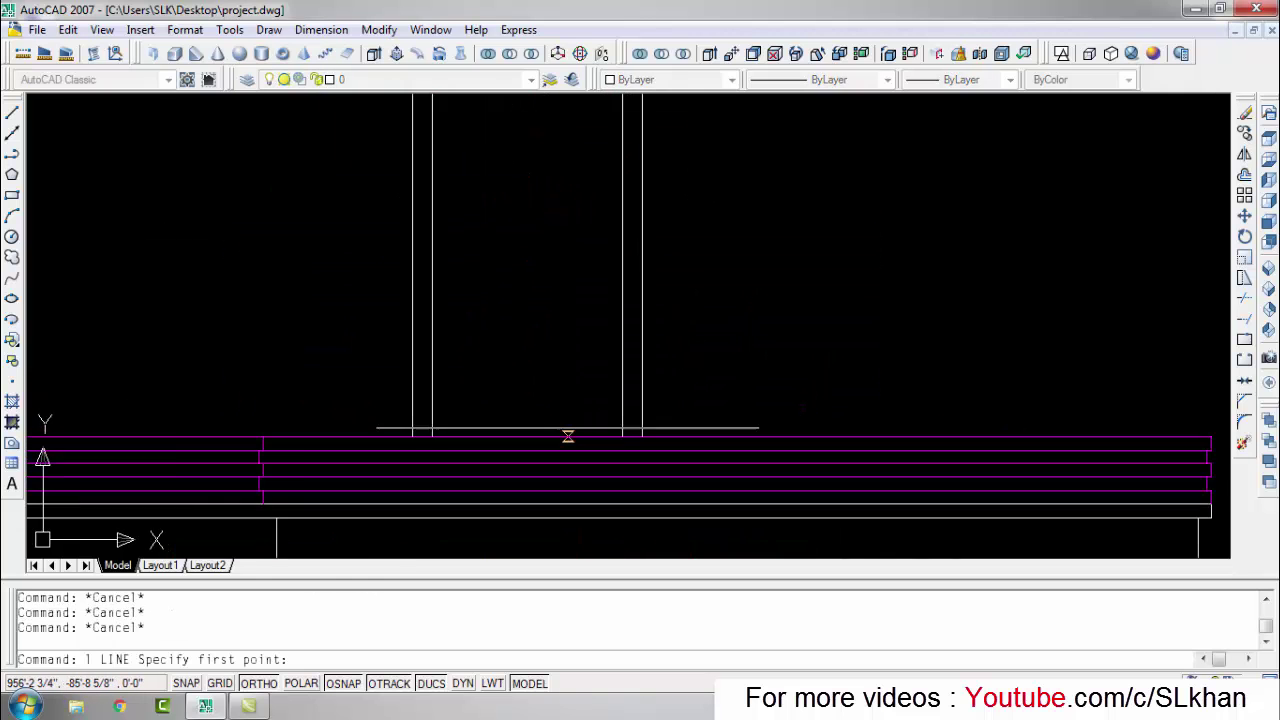
pyautogui.scroll(2, 569, 434)
pyautogui.click(673, 440)
pyautogui.click(345, 440)
pyautogui.press('Escape')
# Step: Erase the stray short horizontal line above the tower
pyautogui.write('o')
pyautogui.press('Return')
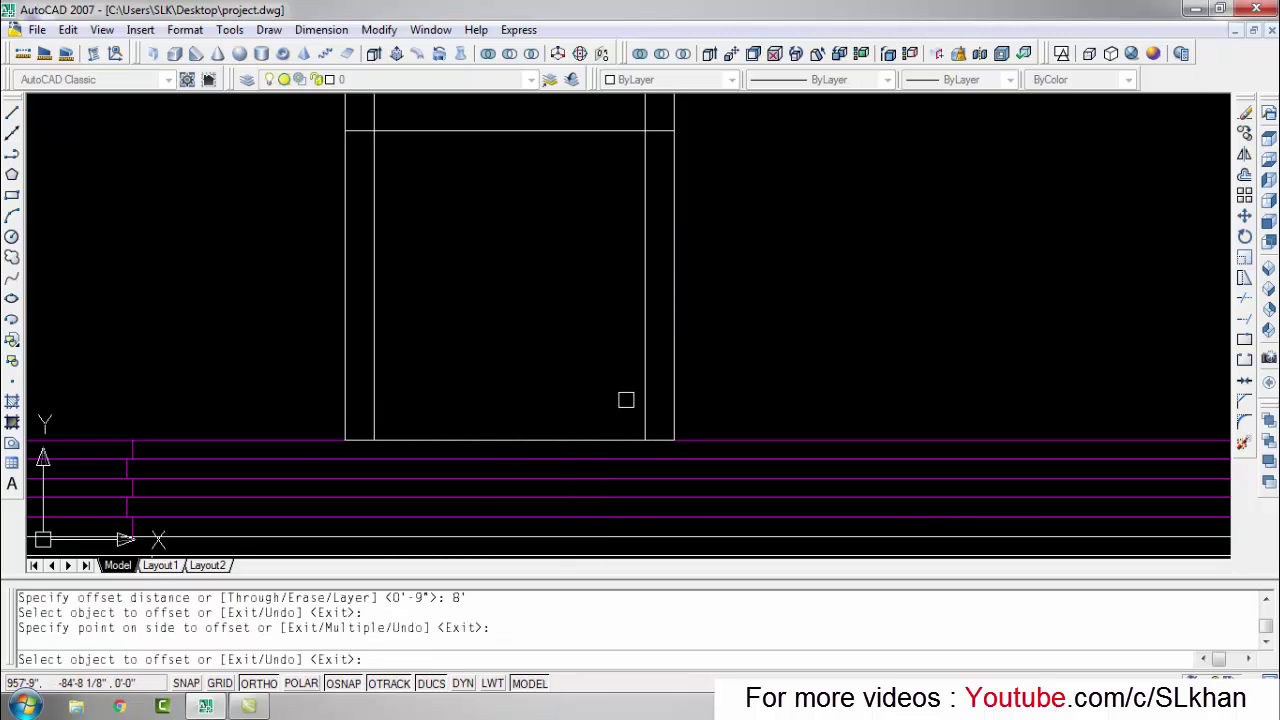
pyautogui.scroll(-2, 626, 400)
pyautogui.press('Escape')
pyautogui.moveTo(529, 180); pyautogui.dragTo(531, 251)
pyautogui.write('e')
pyautogui.press('Return')
pyautogui.press('Escape')
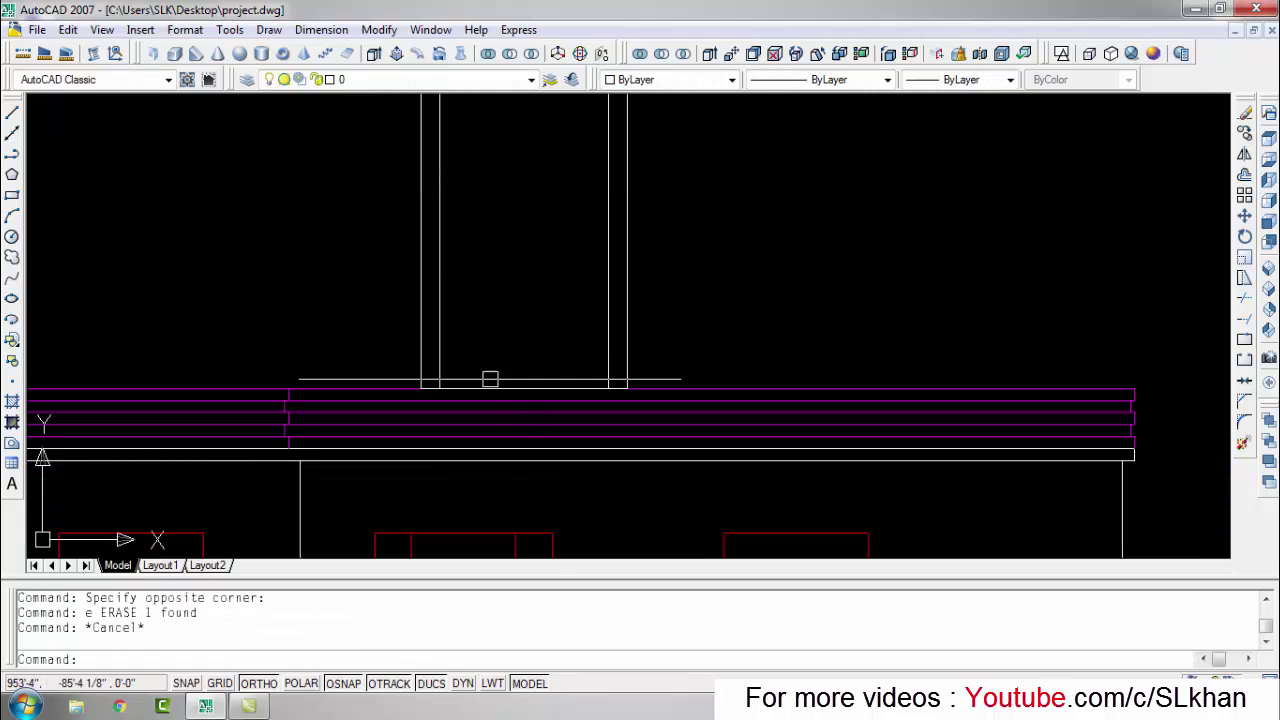
# Step: Copy the tower line to a lower position on the roof
pyautogui.press('o')
pyautogui.press('Return')
pyautogui.scroll(3, 517, 386)
pyautogui.click(522, 321)
pyautogui.click(678, 448)
pyautogui.press('Escape')
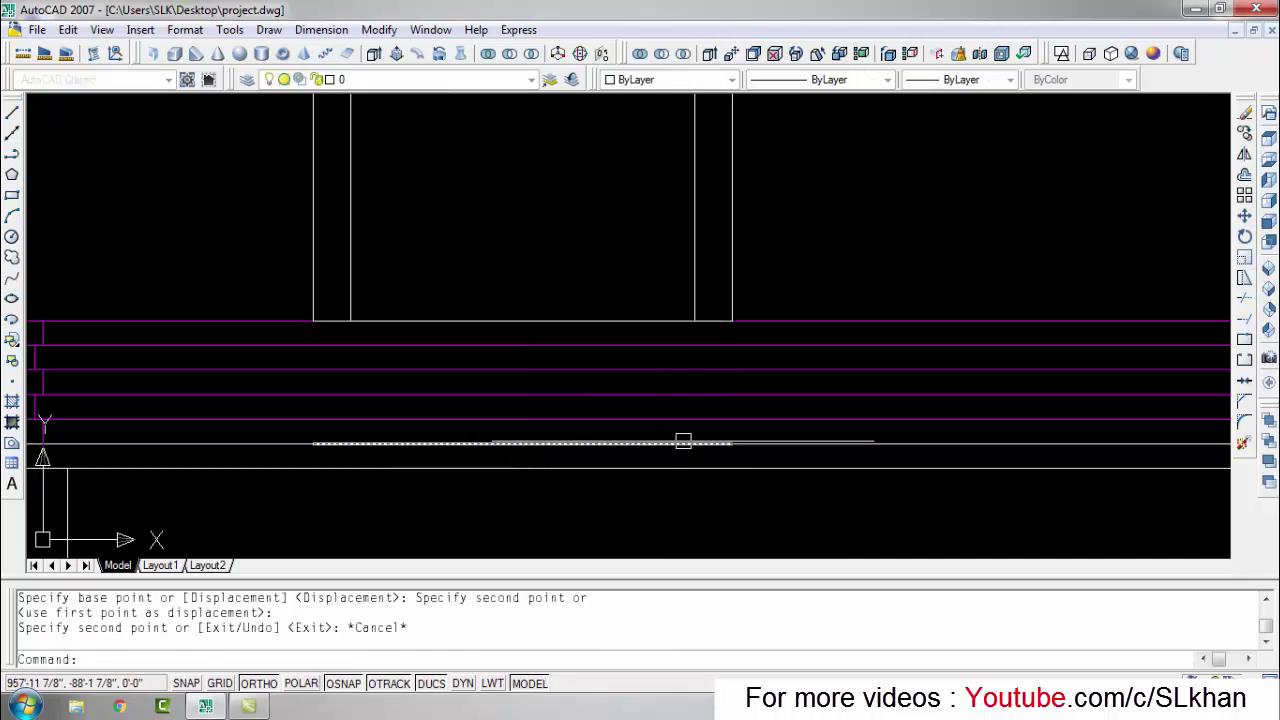
# Step: Offset the tower line 8' upward and remove the extra line
pyautogui.press('o')
pyautogui.press('Return')
pyautogui.press('Return')
pyautogui.click(543, 443)
pyautogui.click(523, 321)
pyautogui.press('Escape')
pyautogui.press('Escape')
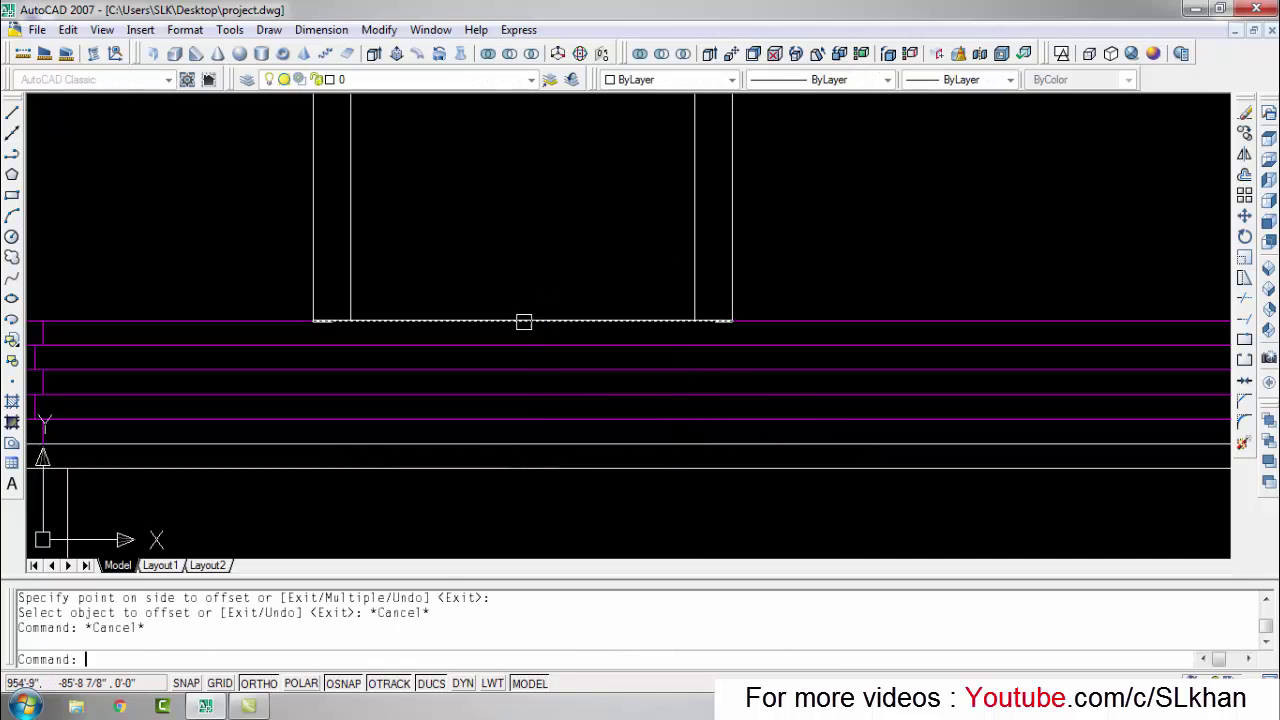
pyautogui.write('e')
# Step: Trim the tower line where it extends below the roof
pyautogui.press('Return')
pyautogui.press('Escape')
pyautogui.press('Escape')
pyautogui.scroll(-1, 509, 440)
pyautogui.scroll(-1, 609, 385)
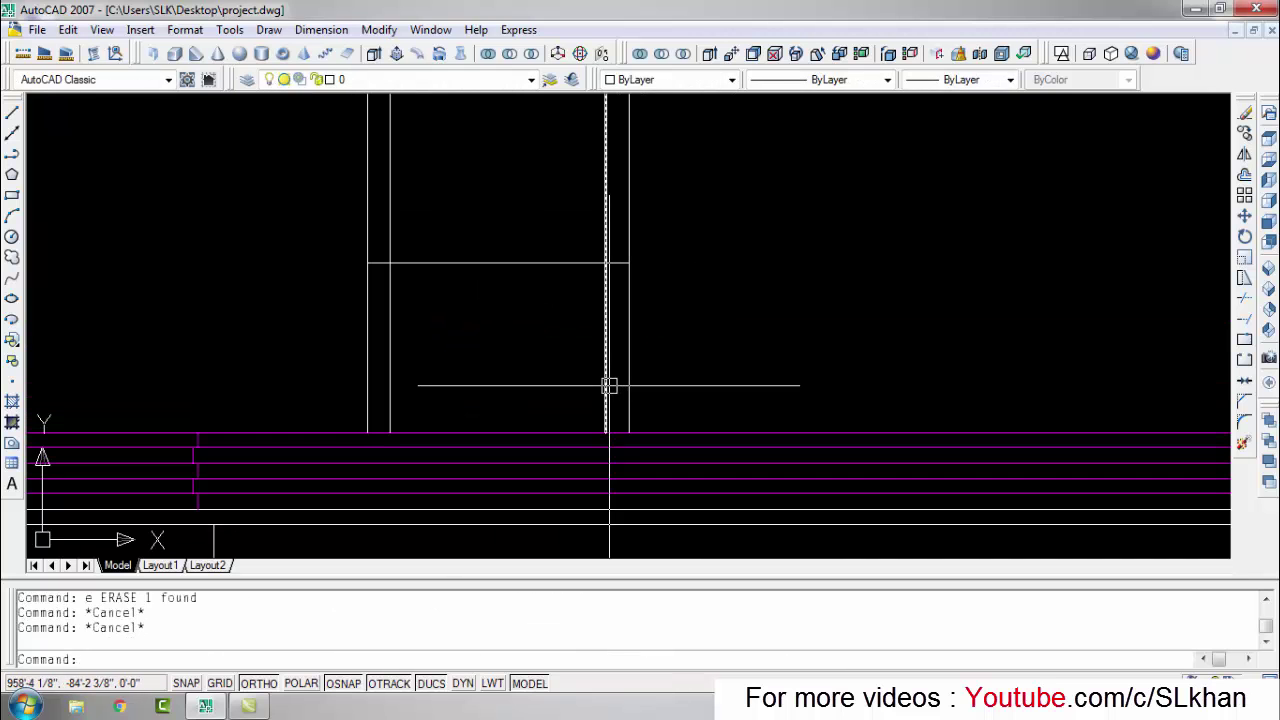
pyautogui.write('r')
pyautogui.press('Return')
pyautogui.press('Return')
pyautogui.click(393, 291)
pyautogui.scroll(-2, 600, 430)
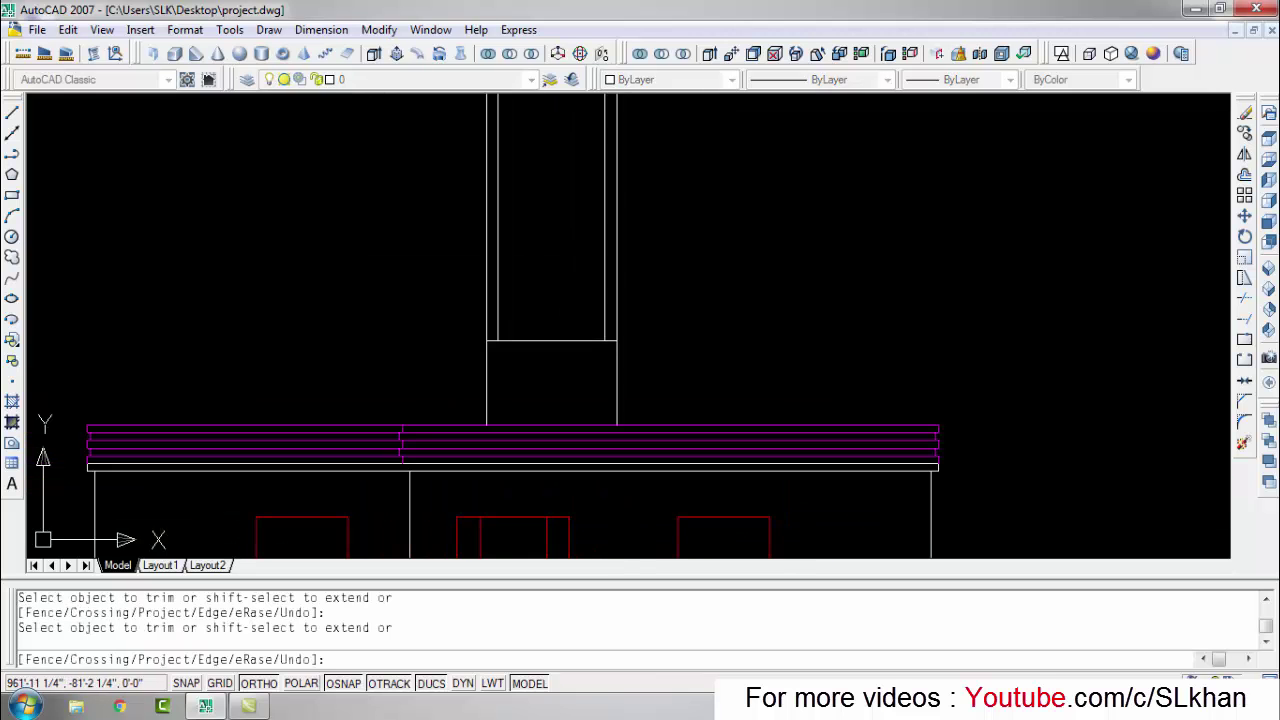
pyautogui.press('Escape')
pyautogui.press('Escape')
pyautogui.press('Escape')
pyautogui.scroll(-3, 554, 237)
pyautogui.scroll(5, 522, 257)
pyautogui.scroll(3, 450, 235)
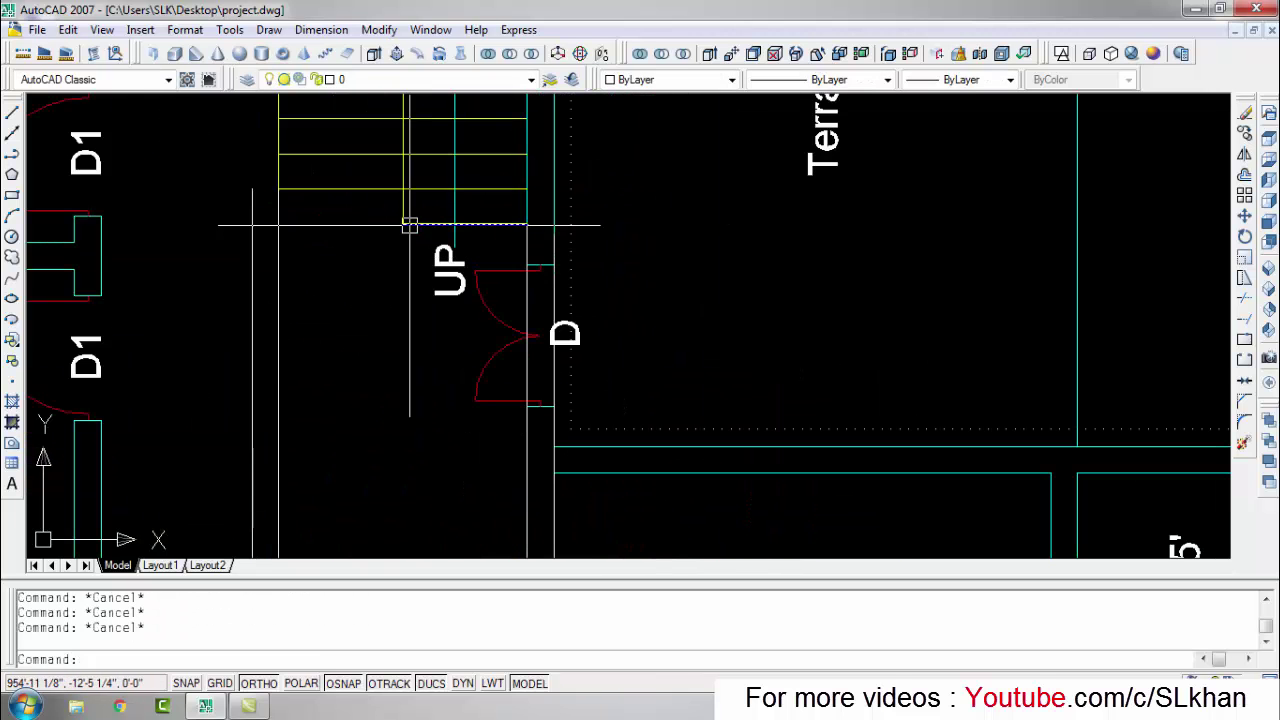
pyautogui.scroll(-4, 463, 178)
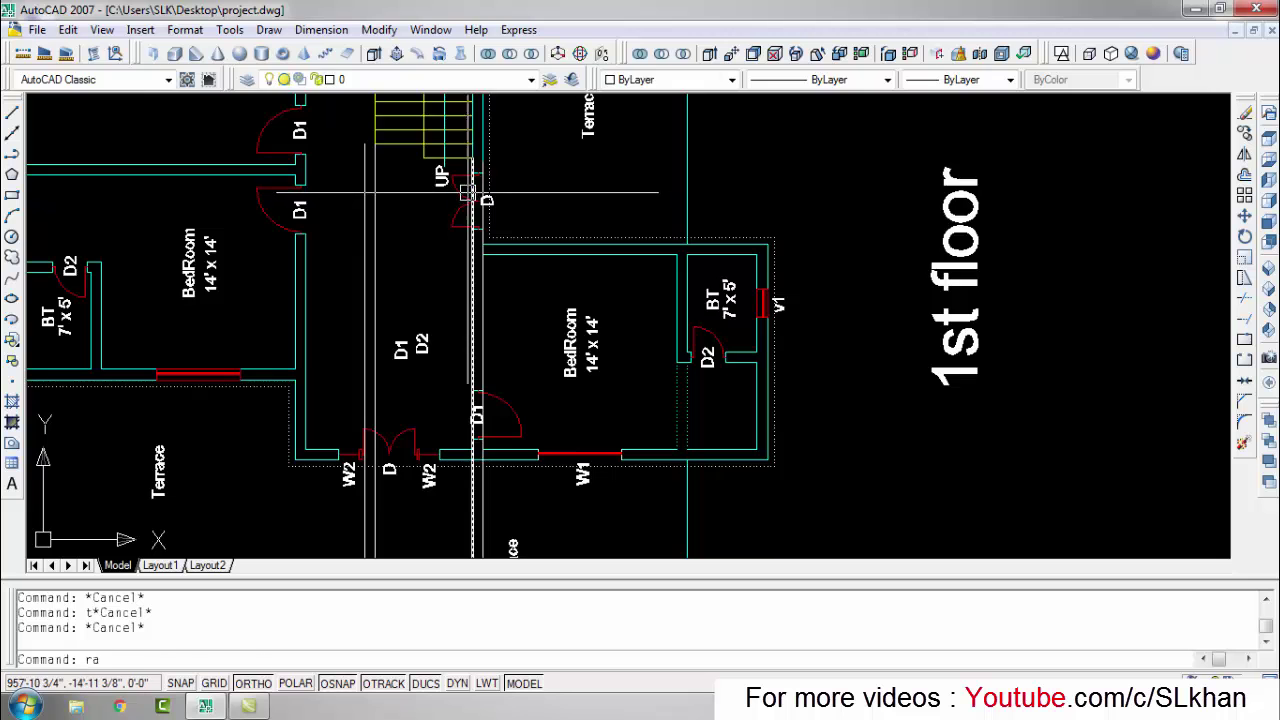
# Step: Project a ray from a stair wall corner straight down onto the elevation
pyautogui.write('y')
pyautogui.press('Return')
pyautogui.click(514, 290)
pyautogui.scroll(-4, 480, 330)
pyautogui.click(481, 363)
pyautogui.press('Return')
pyautogui.scroll(3, 481, 363)
# Step: Trim the projected lines above the tower and delete the two projection rays
pyautogui.write('tr')
pyautogui.press('Return')
pyautogui.press('Return')
pyautogui.press('Escape')
pyautogui.press('Escape')
pyautogui.write('e')
pyautogui.press('Return')
pyautogui.scroll(2, 508, 490)
pyautogui.write('tr')
pyautogui.press('Return')
# Step: Offset the tower's top line by 6 for the slab and close its end
pyautogui.press('Return')
pyautogui.press('Escape')
pyautogui.moveTo(560, 250); pyautogui.dragTo(276, 309)
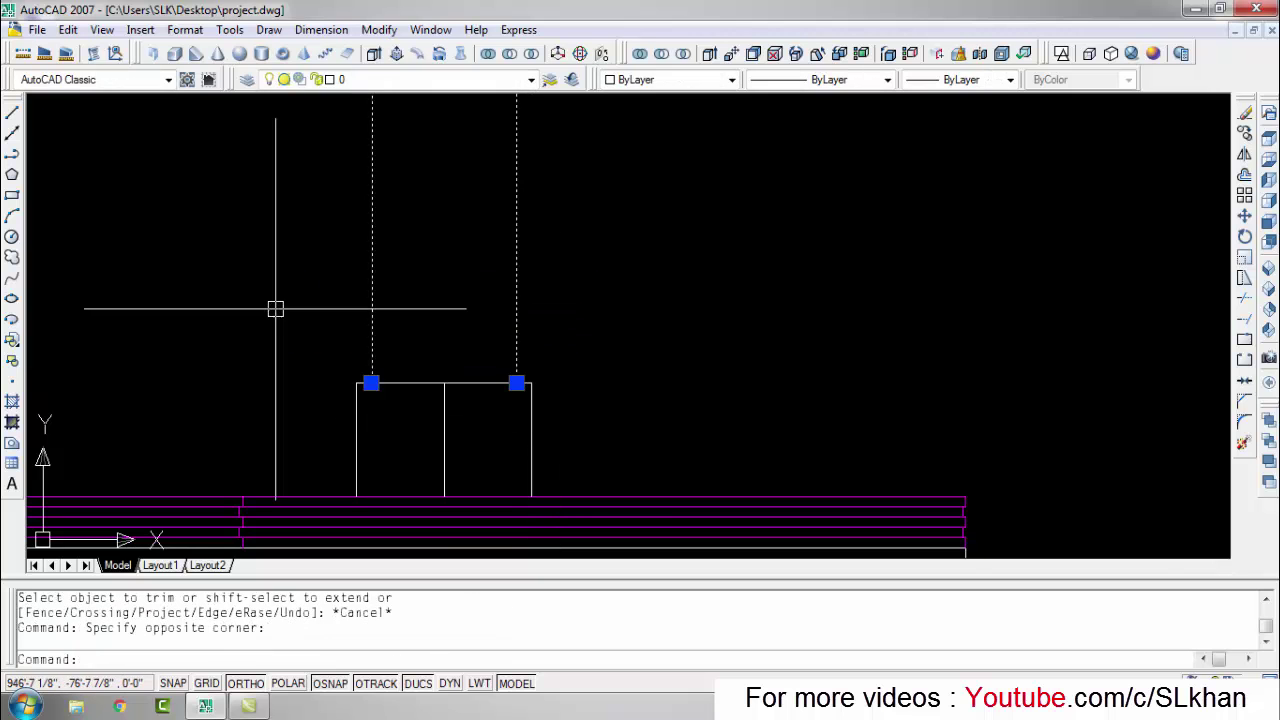
pyautogui.press('Delete')
pyautogui.scroll(3, 414, 388)
pyautogui.write('o')
pyautogui.press('Return')
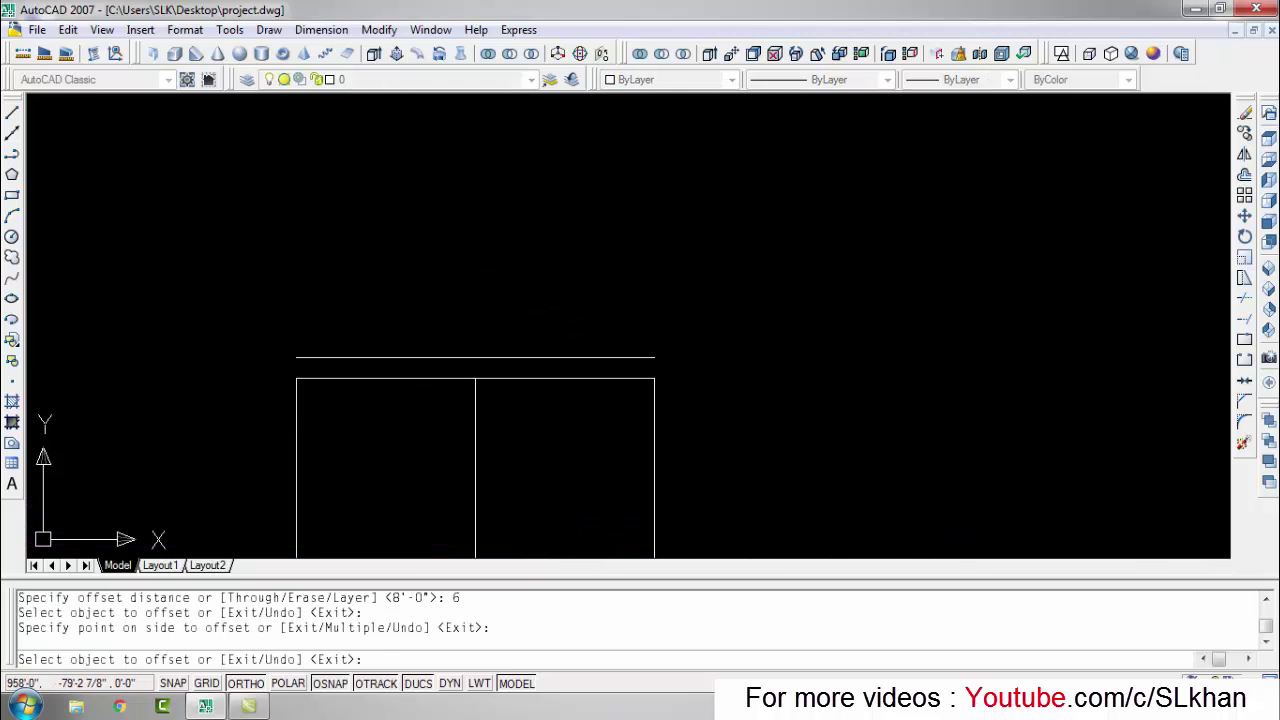
pyautogui.press('Escape')
pyautogui.write('l')
pyautogui.press('Return')
pyautogui.click(655, 357)
pyautogui.click(171, 321)
# Step: Zoom in on the slab and start another line to close its other end
pyautogui.press('Return')
pyautogui.press('Return')
pyautogui.scroll(-2, 471, 406)
pyautogui.press('Escape')
pyautogui.press('Escape')
pyautogui.scroll(1, 494, 357)
pyautogui.press('Escape')
pyautogui.scroll(-2, 514, 251)
pyautogui.scroll(1, 477, 263)
pyautogui.scroll(1, 700, 350)
pyautogui.scroll(1, 471, 314)
pyautogui.scroll(1, 466, 277)
pyautogui.write('l')
pyautogui.press('Return')
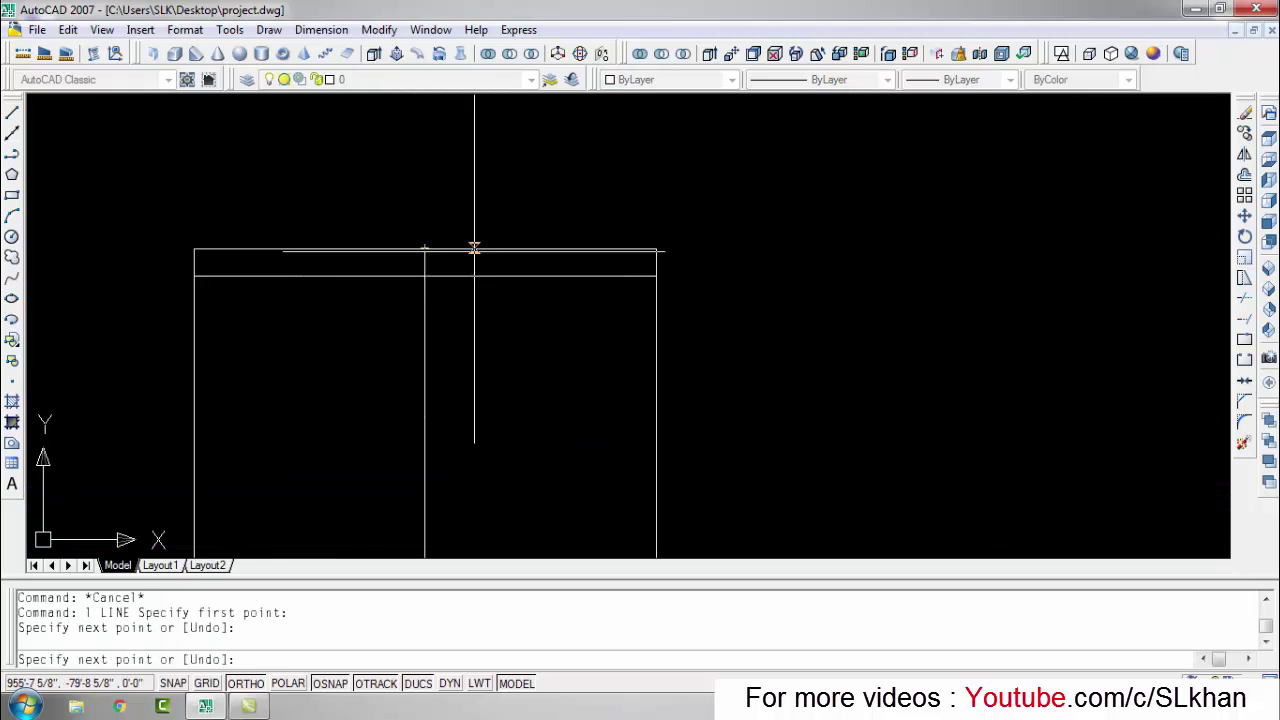
pyautogui.press('Escape')
pyautogui.press('Escape')
pyautogui.press('Escape')
pyautogui.scroll(-2, 1029, 374)
pyautogui.scroll(1, 918, 386)
# Step: Copy the chajja profile onto the stair tower's top corner
pyautogui.write('o')
pyautogui.press('Return')
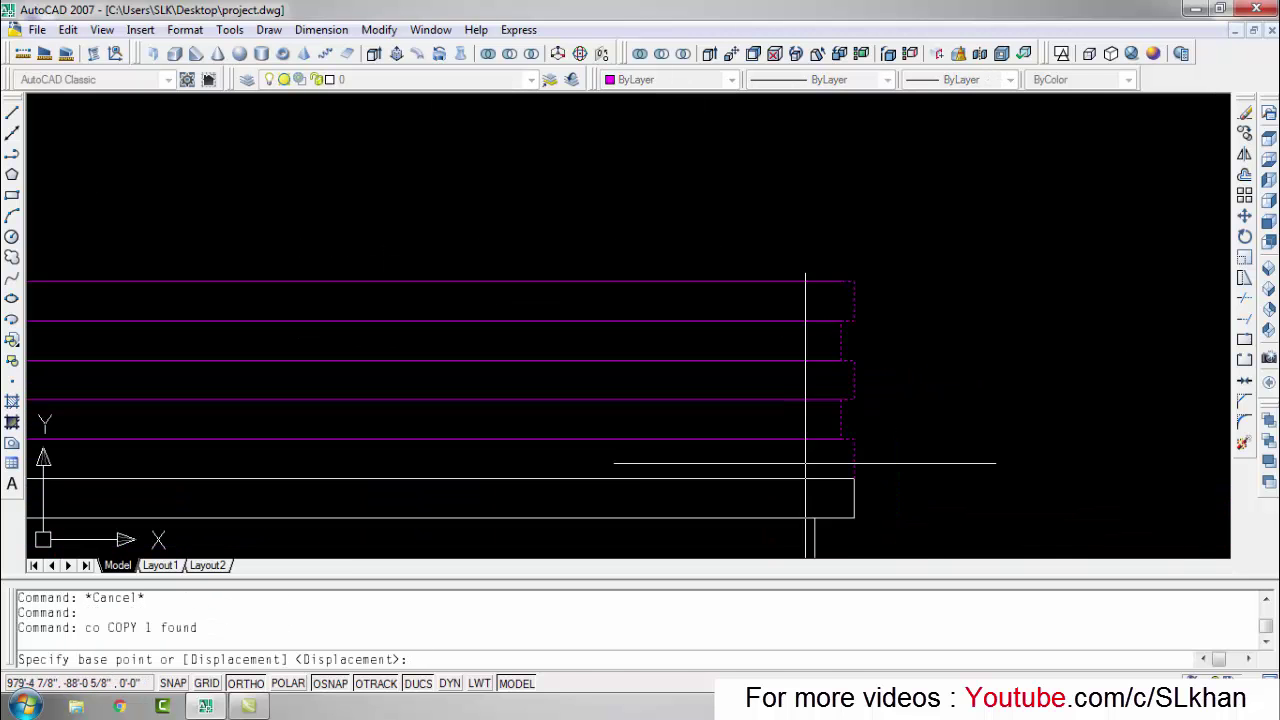
pyautogui.click(915, 470)
pyautogui.scroll(-2, 700, 420)
pyautogui.click(494, 316)
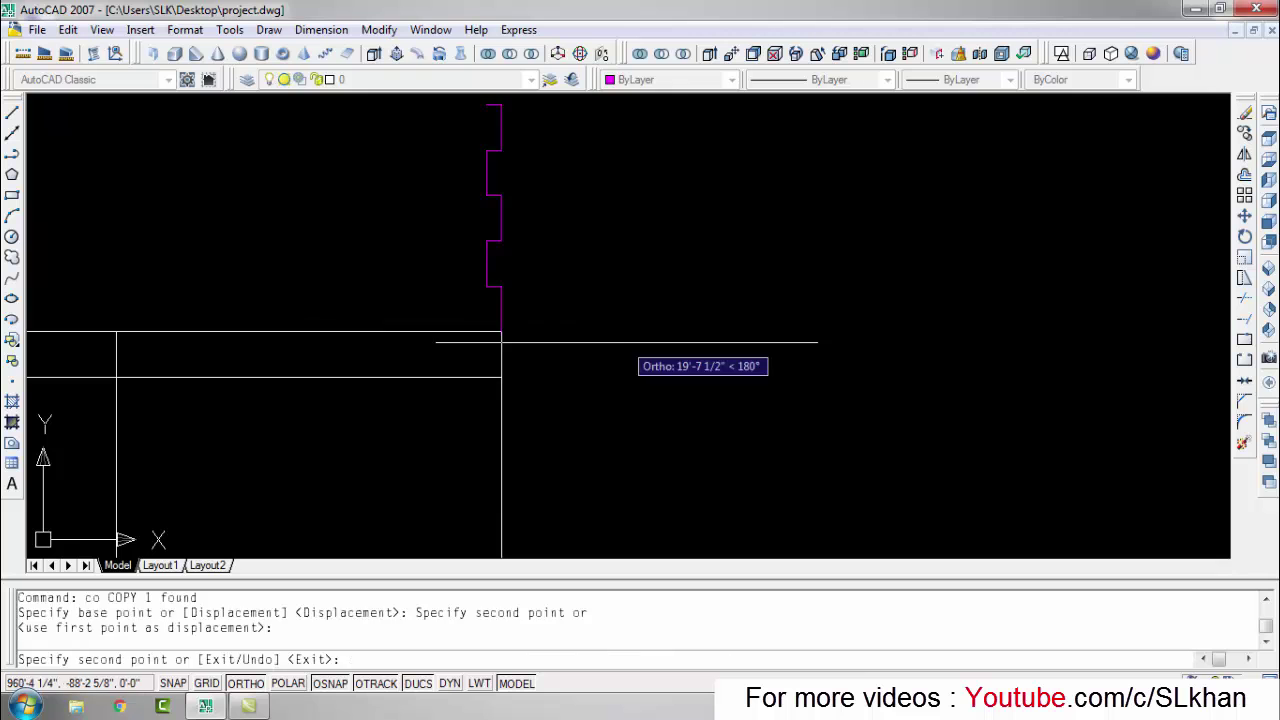
pyautogui.press('Escape')
pyautogui.press('Escape')
pyautogui.scroll(-2, 551, 280)
# Step: Draw a temporary guide line across the top of the tower
pyautogui.click(551, 280)
pyautogui.write('cmi')
pyautogui.press('Return')
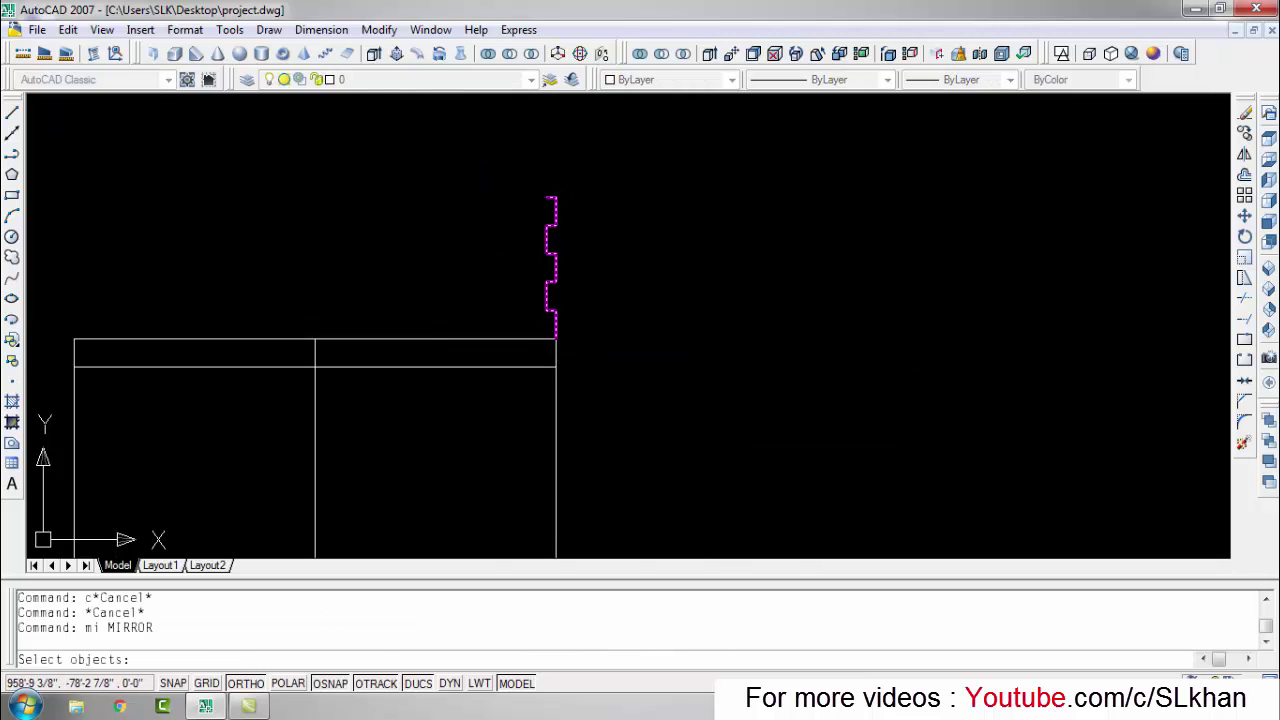
pyautogui.press('Escape')
pyautogui.press('Escape')
pyautogui.press('Escape')
pyautogui.scroll(-2, 663, 243)
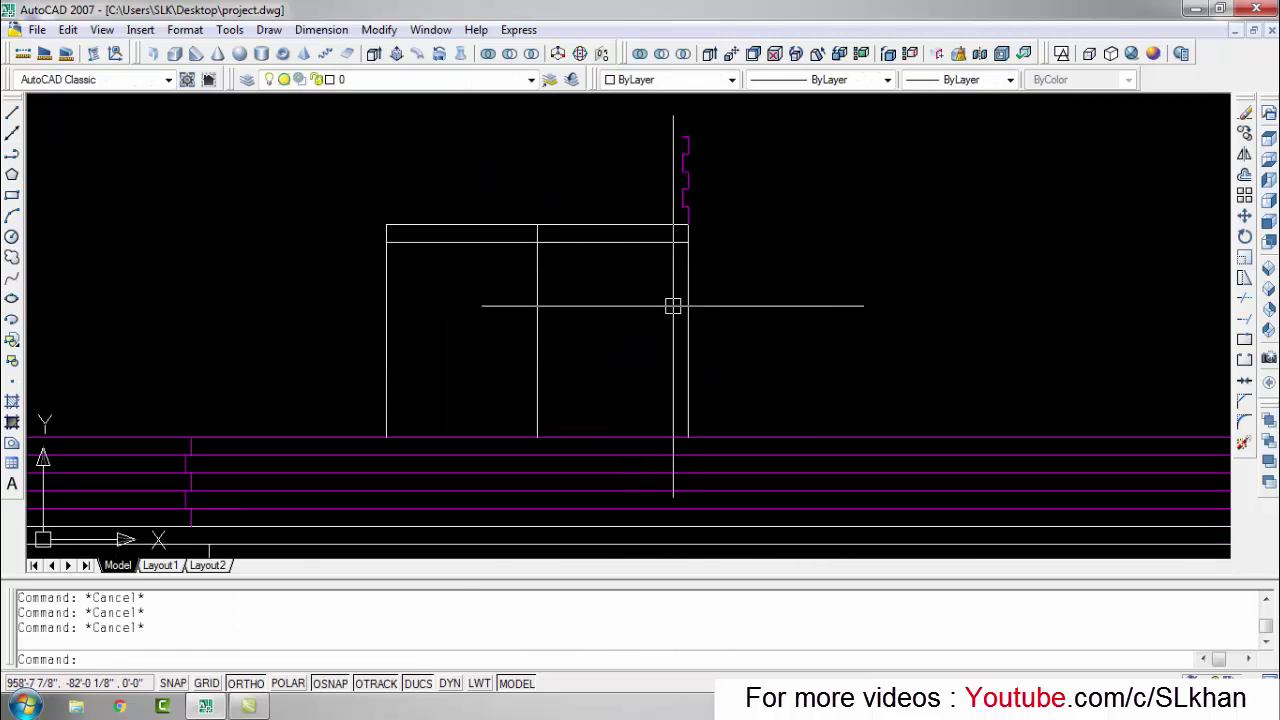
pyautogui.write('l')
pyautogui.press('Return')
pyautogui.click(685, 316)
pyautogui.click(407, 314)
pyautogui.press('Escape')
pyautogui.press('Escape')
# Step: Mirror the chajja profile about the tower centre, then erase the guide line
pyautogui.write('mi')
pyautogui.press('Return')
pyautogui.click(663, 241)
pyautogui.click(537, 316)
pyautogui.click(537, 250)
pyautogui.press('Return')
pyautogui.press('Escape')
pyautogui.click(589, 316)
pyautogui.press('e')
pyautogui.press('Return')
pyautogui.press('Escape')
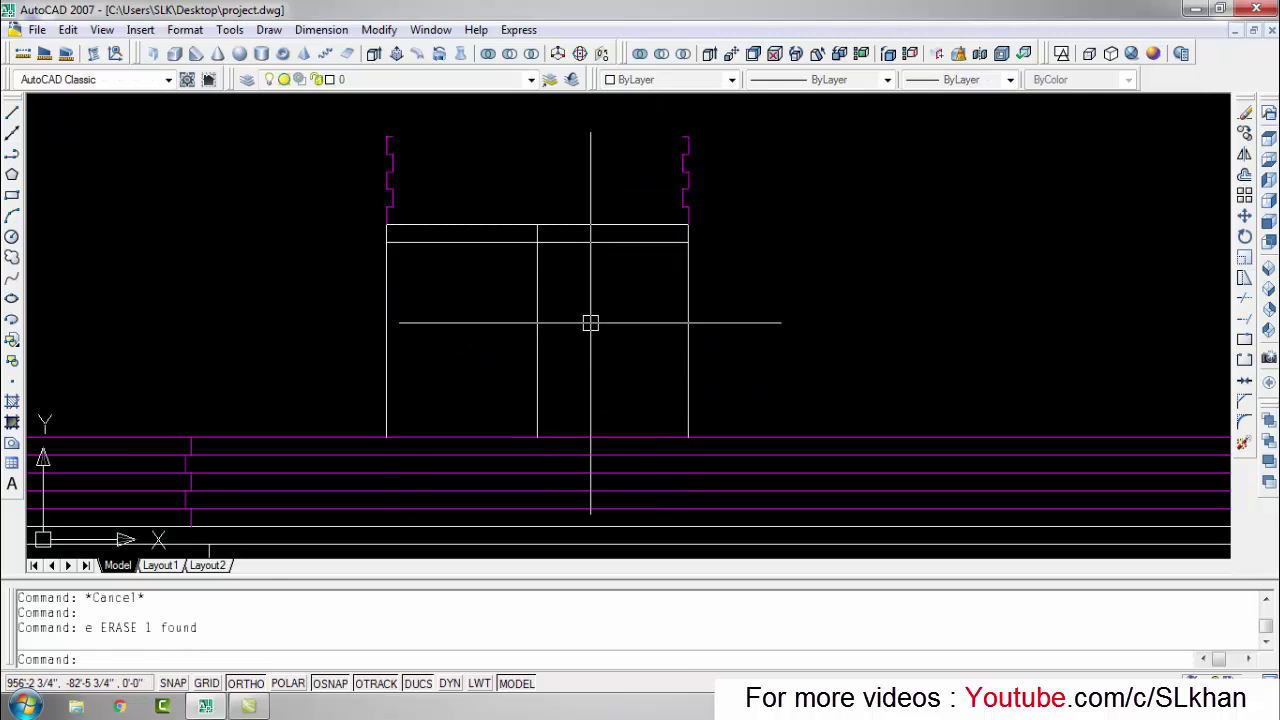
# Step: Copy the chajja profile to the tower's middle post
pyautogui.scroll(3, 675, 204)
pyautogui.write('co')
pyautogui.press('Return')
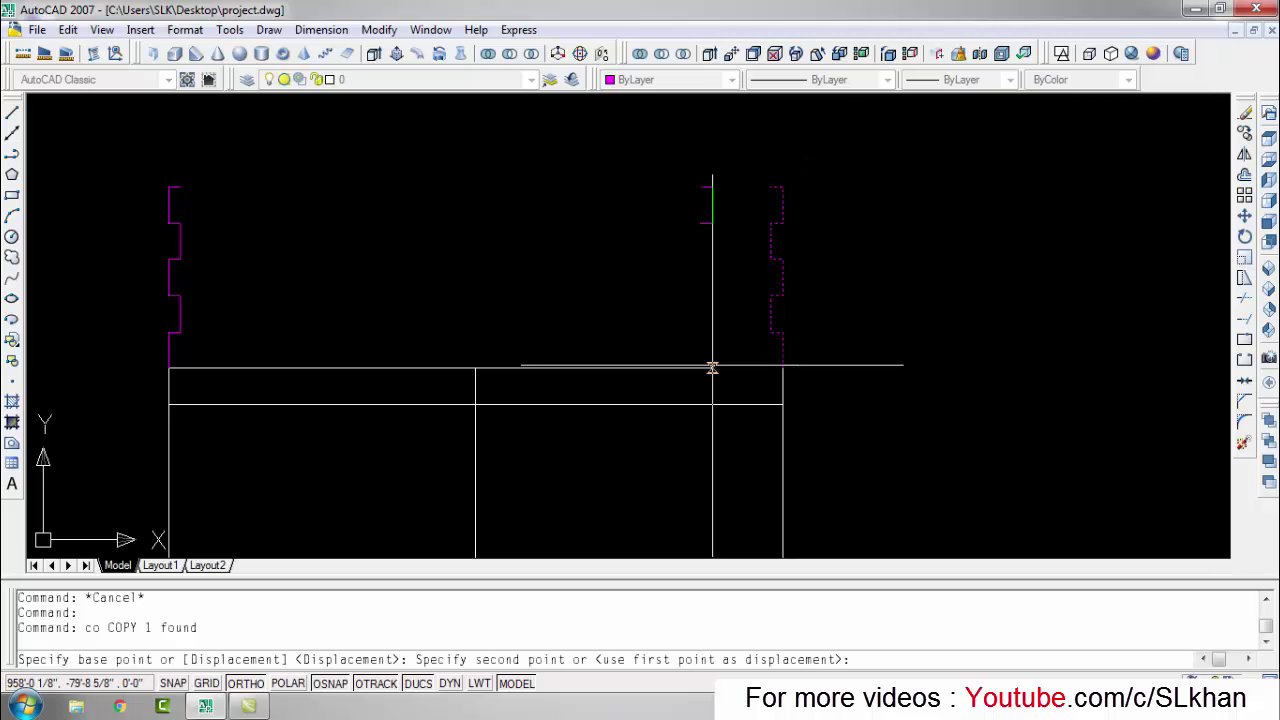
pyautogui.click(475, 368)
pyautogui.press('Escape')
pyautogui.press('Escape')
pyautogui.press('Escape')
pyautogui.scroll(-3, 555, 368)
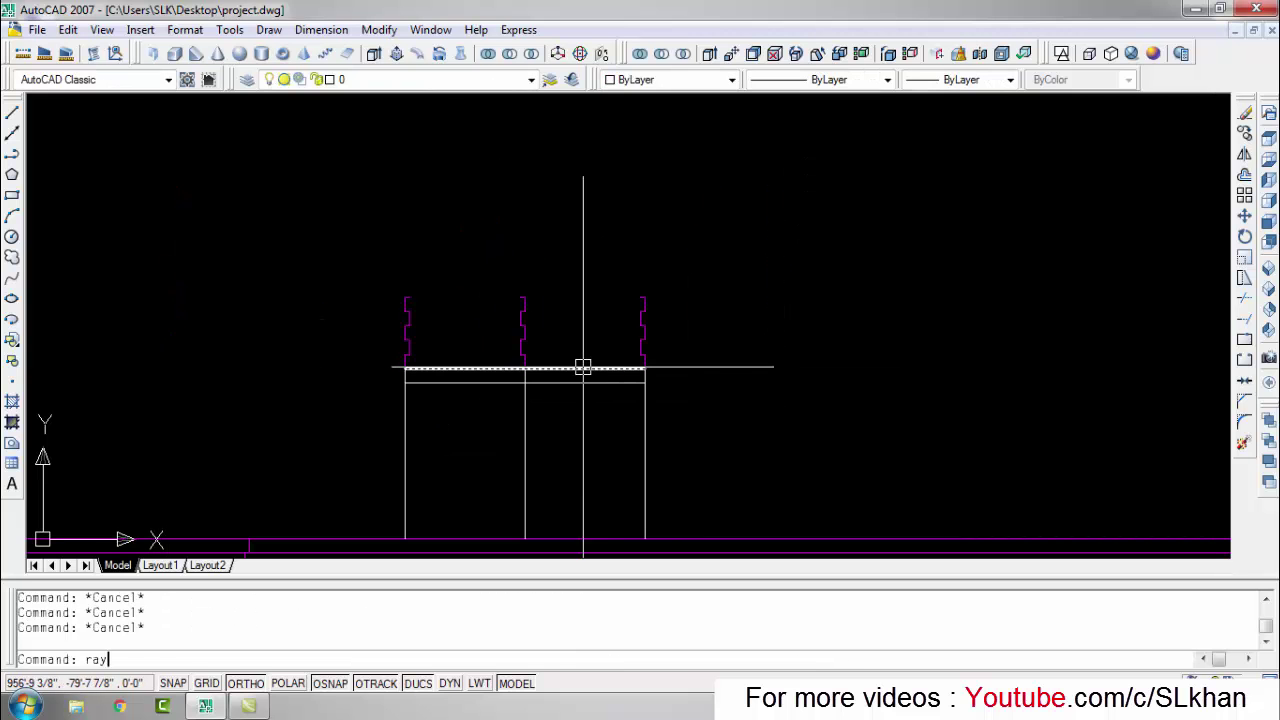
# Step: Draw horizontal rays leftward from the profile steps across the tower
pyautogui.press('Return')
pyautogui.scroll(3, 583, 367)
pyautogui.click(683, 370)
pyautogui.click(500, 370)
pyautogui.click(690, 410)
pyautogui.press('Return')
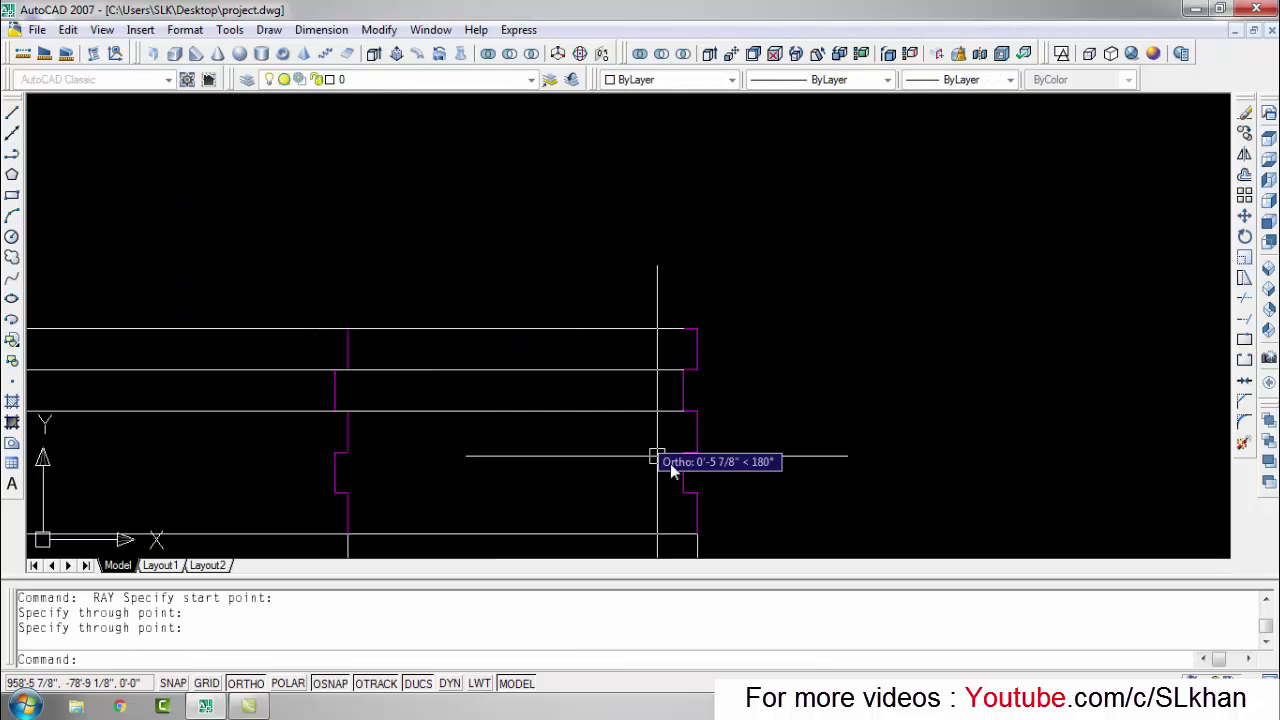
pyautogui.press('Escape')
pyautogui.press('Escape')
pyautogui.press('Escape')
pyautogui.scroll(-3, 726, 357)
pyautogui.write('tr')
pyautogui.press('Return')
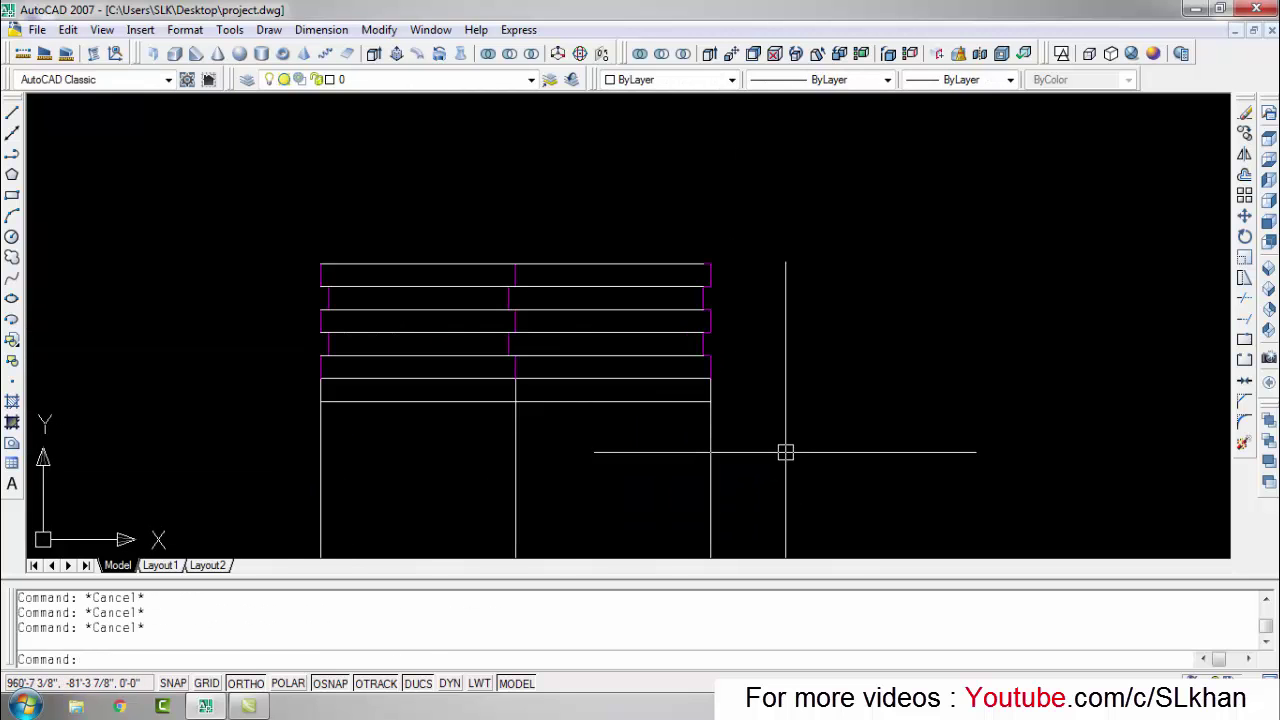
# Step: Match the new band lines to the magenta chajja properties with MATCHPROP
pyautogui.write('ma')
pyautogui.press('Return')
pyautogui.scroll(3, 710, 313)
pyautogui.click(476, 390)
pyautogui.scroll(-3, 480, 434)
pyautogui.press('Escape')
pyautogui.press('Escape')
pyautogui.scroll(2, 569, 246)
pyautogui.press('Escape')
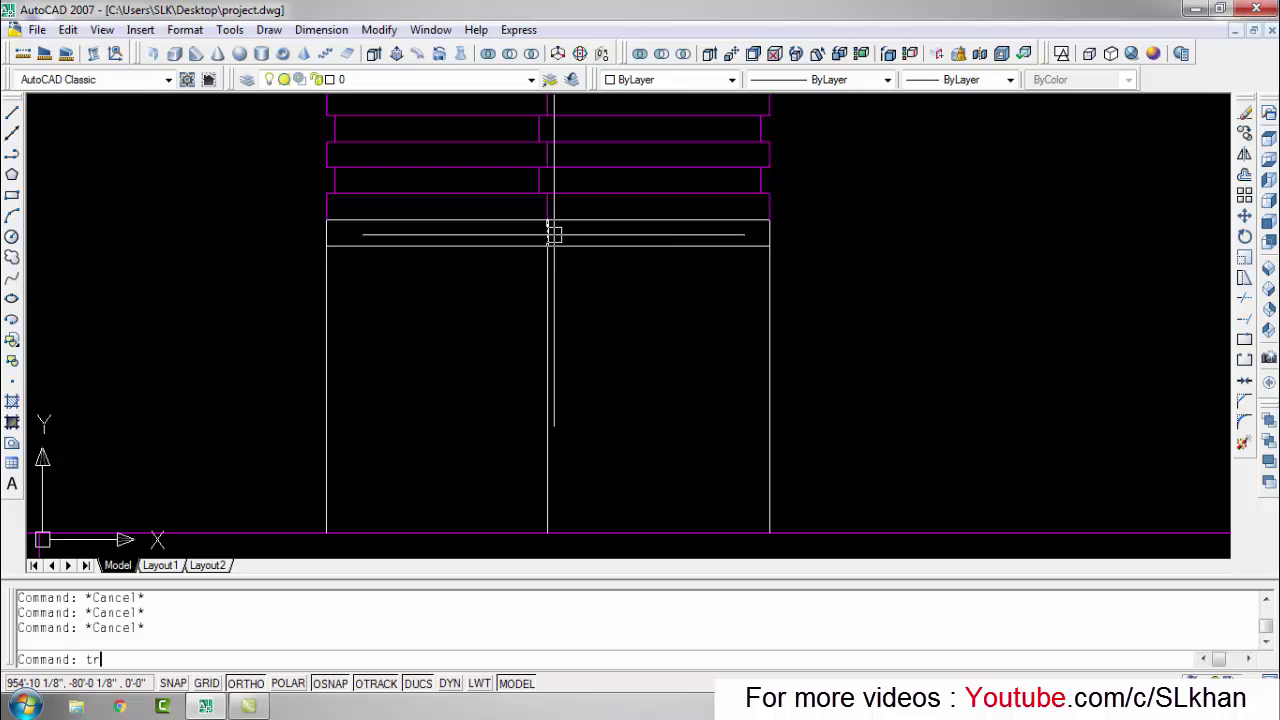
# Step: Delete the stray lines above the tower band
pyautogui.press('Return')
pyautogui.press('Return')
pyautogui.click(553, 234)
pyautogui.press('Escape')
pyautogui.click(500, 251)
pyautogui.press('Delete')
pyautogui.press('Escape')
pyautogui.press('Escape')
pyautogui.press('Escape')
# Step: Trim the band line ends, using all lines as cutting edges
pyautogui.write('tr')
pyautogui.press('Return')
pyautogui.press('Return')
pyautogui.press('Escape')
pyautogui.press('Escape')
pyautogui.press('Escape')
pyautogui.press('Escape')
pyautogui.scroll(3, 857, 283)
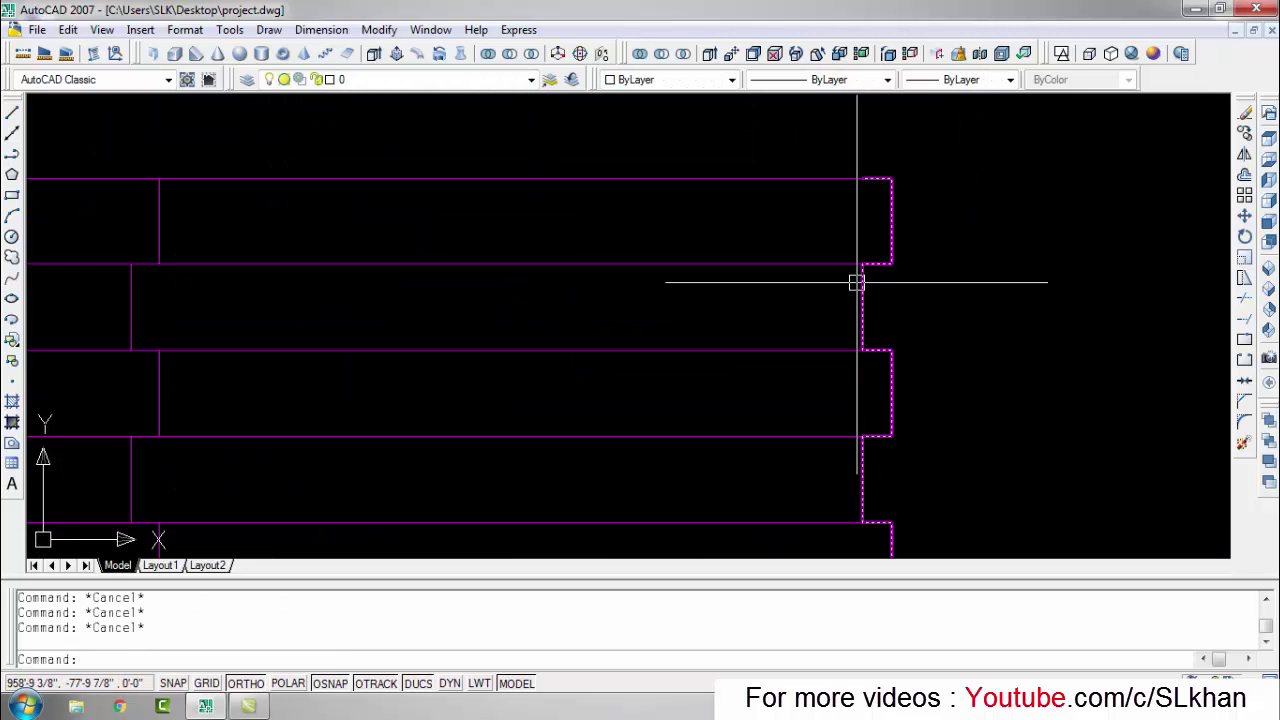
pyautogui.scroll(-1, 935, 280)
pyautogui.write('tr')
pyautogui.press('Return')
pyautogui.press('Return')
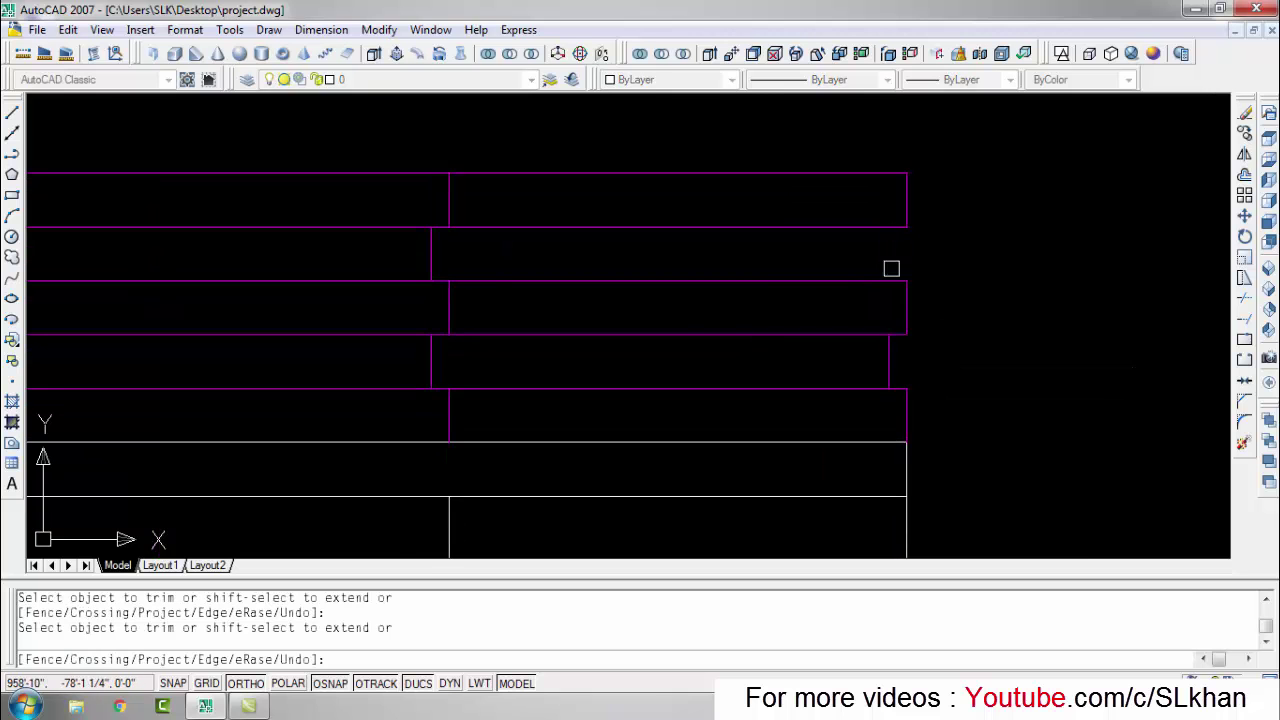
pyautogui.press('Escape')
pyautogui.press('Escape')
pyautogui.scroll(-2, 652, 300)
pyautogui.write('tr')
pyautogui.press('Return')
pyautogui.press('Return')
pyautogui.press('Escape')
pyautogui.press('Escape')
# Step: Window-select and delete the extra top chajja lines
pyautogui.moveTo(982, 206); pyautogui.dragTo(264, 280)
pyautogui.press('Delete')
pyautogui.press('Escape')
pyautogui.scroll(-2, 580, 289)
pyautogui.press('Escape')
pyautogui.scroll(1, 671, 329)
pyautogui.press('Escape')
pyautogui.scroll(-1, 540, 249)
pyautogui.press('Escape')
pyautogui.scroll(-2, 477, 437)
# Step: Offset a stair tower line by 9 inches
pyautogui.scroll(-2, 517, 291)
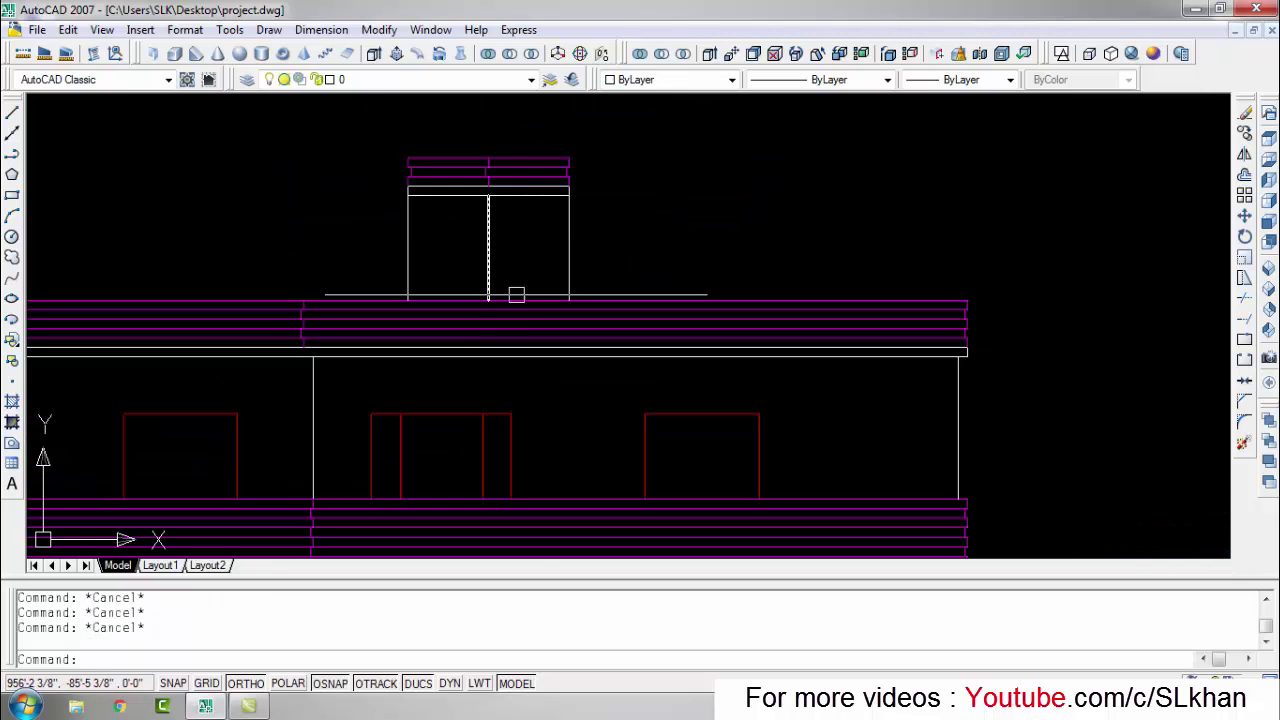
pyautogui.scroll(3, 522, 330)
pyautogui.press('l')
pyautogui.press('Return')
pyautogui.click(423, 329)
pyautogui.press('Escape')
pyautogui.press('Escape')
pyautogui.press('o')
pyautogui.press('Return')
pyautogui.press('9')
pyautogui.press('Return')
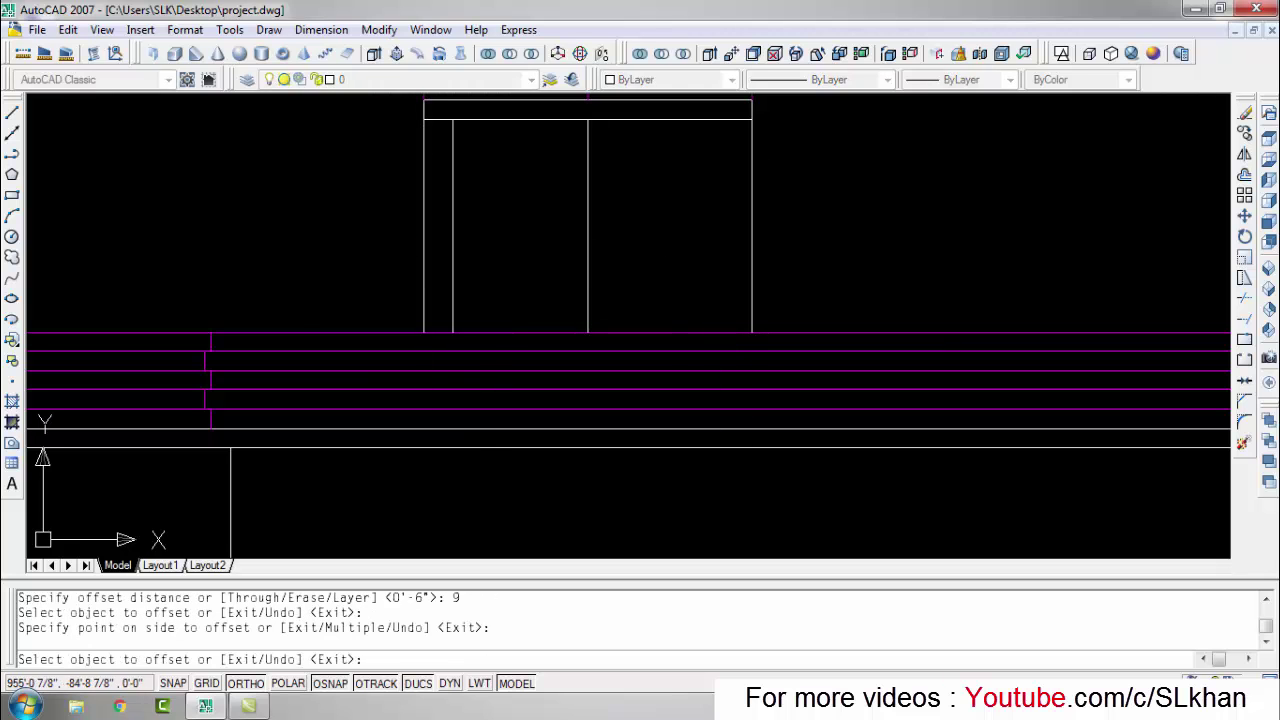
pyautogui.press('Escape')
pyautogui.press('Escape')
# Step: Offset the tower's middle line 3 feet to the right for the door width
pyautogui.press('o')
pyautogui.press('Return')
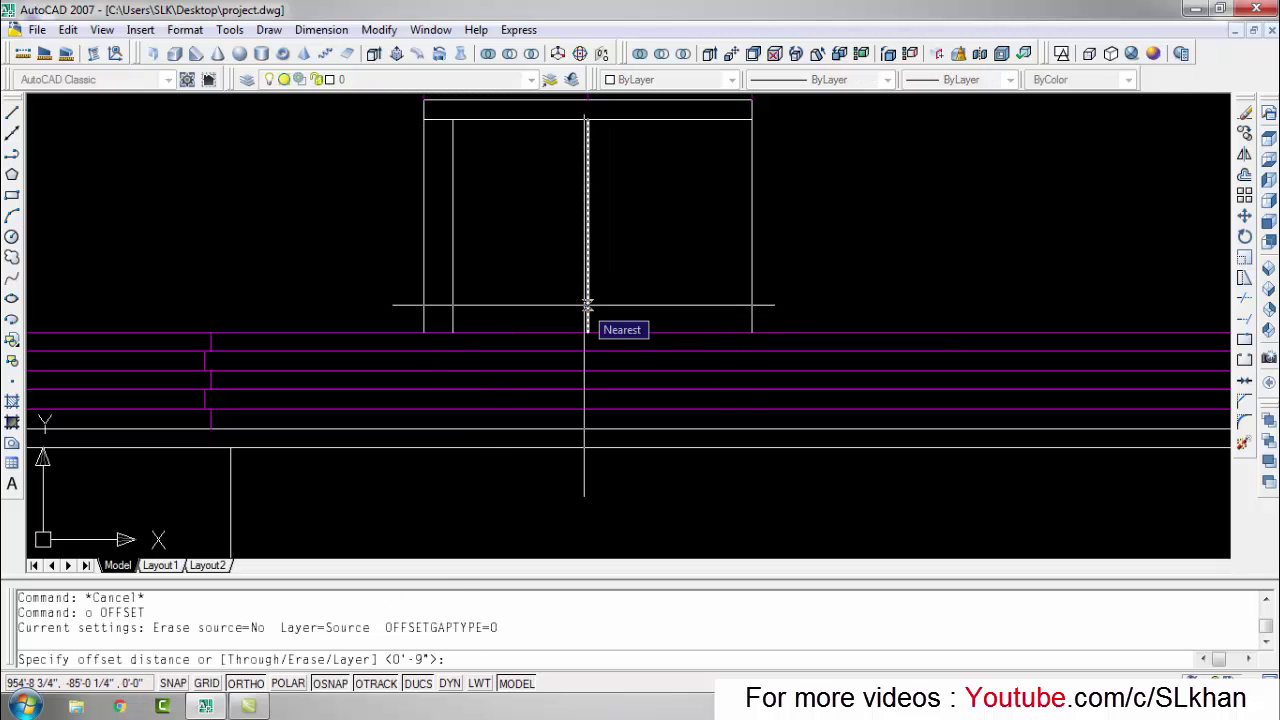
pyautogui.write("3'")
pyautogui.press('Return')
pyautogui.click(455, 232)
pyautogui.click(576, 259)
pyautogui.press('Escape')
pyautogui.press('Escape')
pyautogui.moveTo(576, 259); pyautogui.dragTo(569, 303, button='middle')
# Step: Erase the two lower vertical lines below the door
pyautogui.write('t')
pyautogui.write('l')
pyautogui.press('Return')
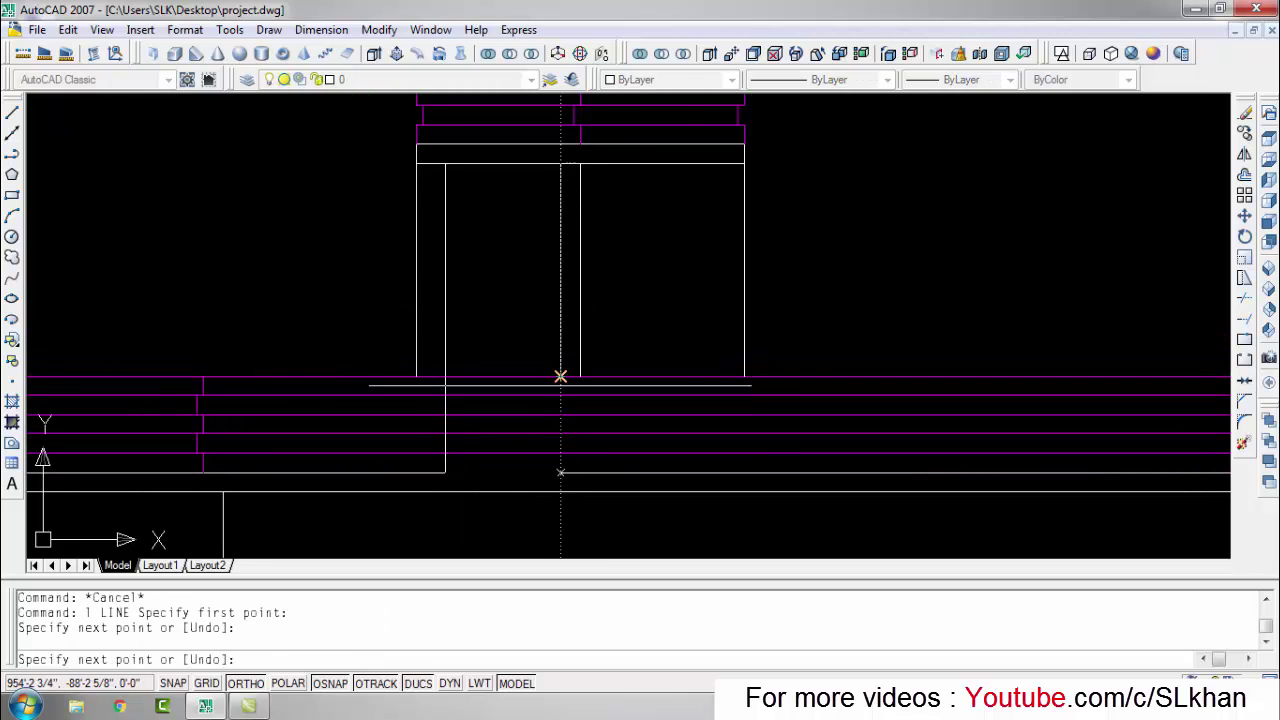
pyautogui.press('Escape')
pyautogui.press('Escape')
pyautogui.write('l')
pyautogui.press('Return')
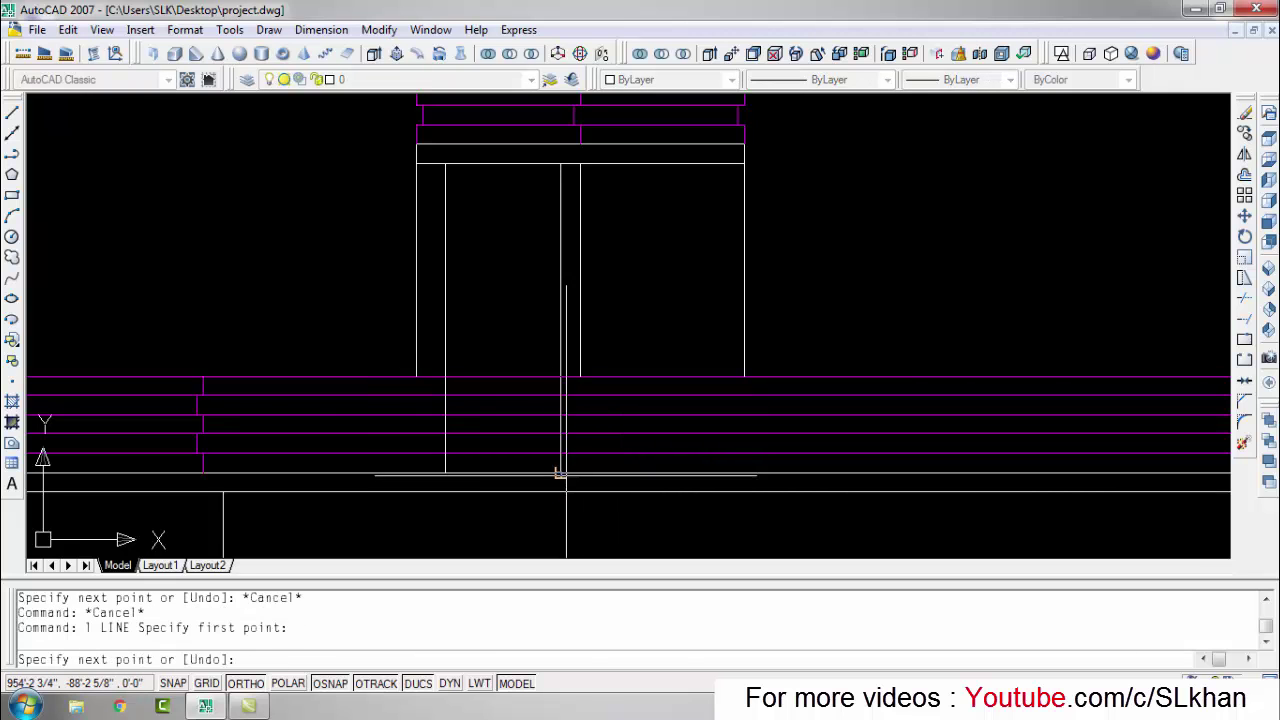
pyautogui.press('Escape')
pyautogui.press('Escape')
pyautogui.click(445, 430)
pyautogui.click(560, 420)
pyautogui.write('e')
pyautogui.press('Return')
pyautogui.press('Escape')
pyautogui.press('Escape')
# Step: Erase the extra vertical line and trim the door outline
pyautogui.write('o')
pyautogui.press('Return')
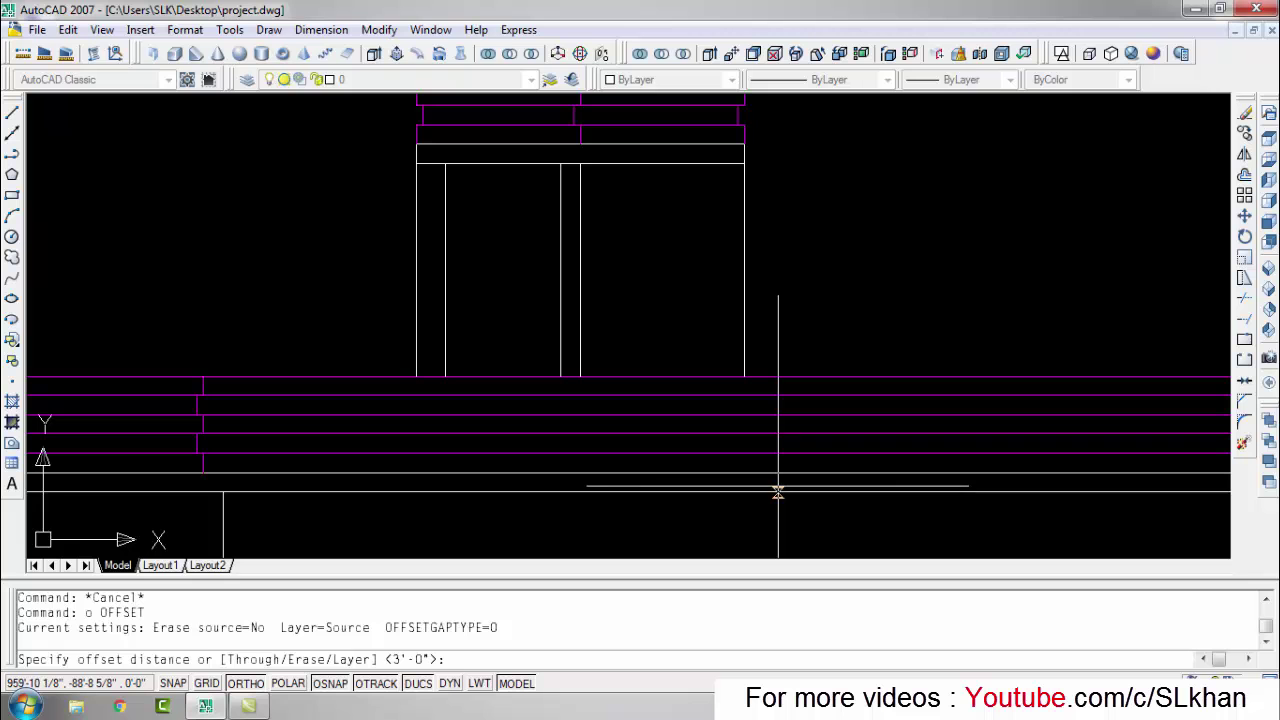
pyautogui.press('Escape')
pyautogui.press('Escape')
pyautogui.press('Escape')
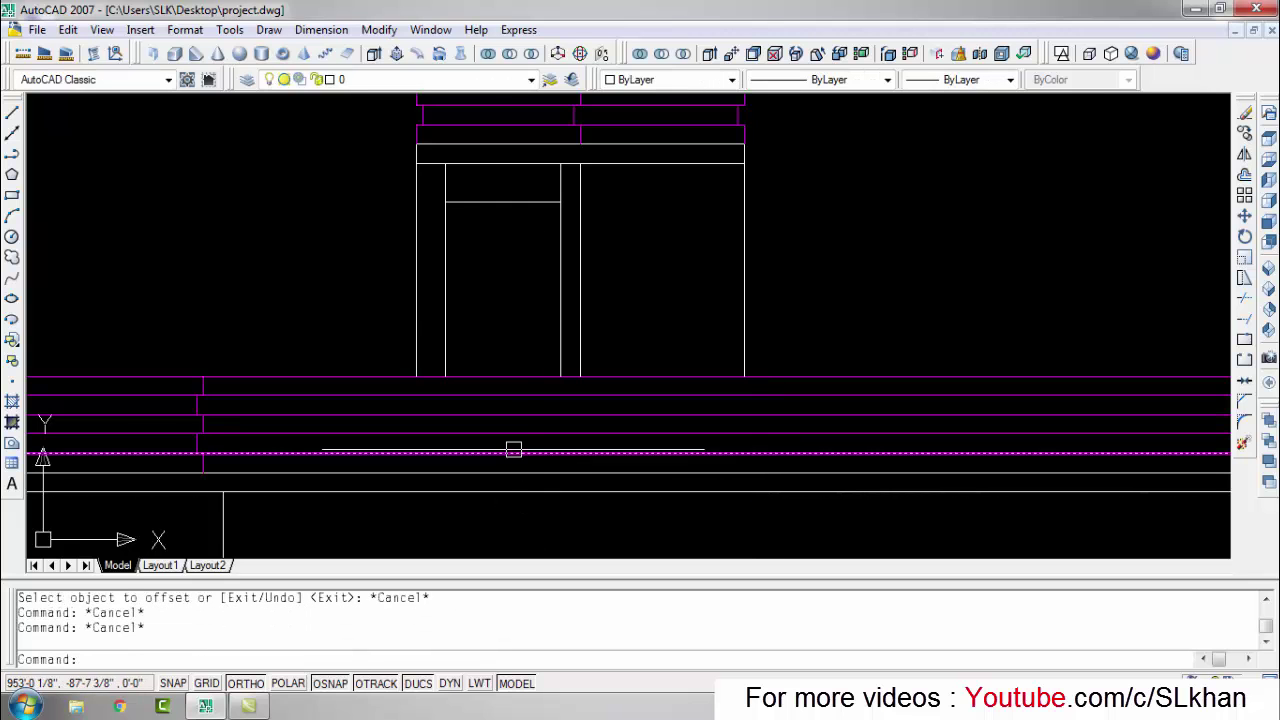
pyautogui.write('e')
pyautogui.press('Return')
pyautogui.write('tr')
pyautogui.press('Return')
pyautogui.press('Return')
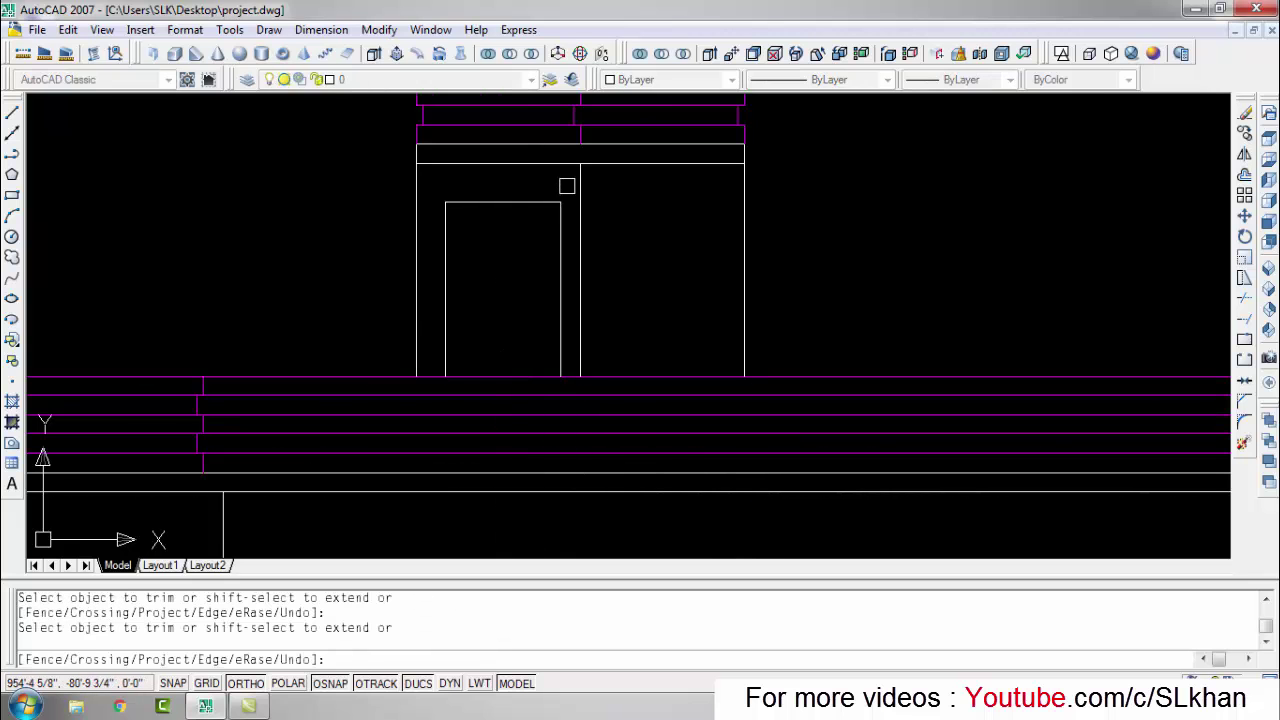
pyautogui.press('Escape')
pyautogui.press('Escape')
# Step: Turn the door lines red by matching them to a red window
pyautogui.write('ma')
pyautogui.press('Return')
pyautogui.scroll(-3, 480, 380)
pyautogui.scroll(-3, 480, 385)
pyautogui.click(484, 382)
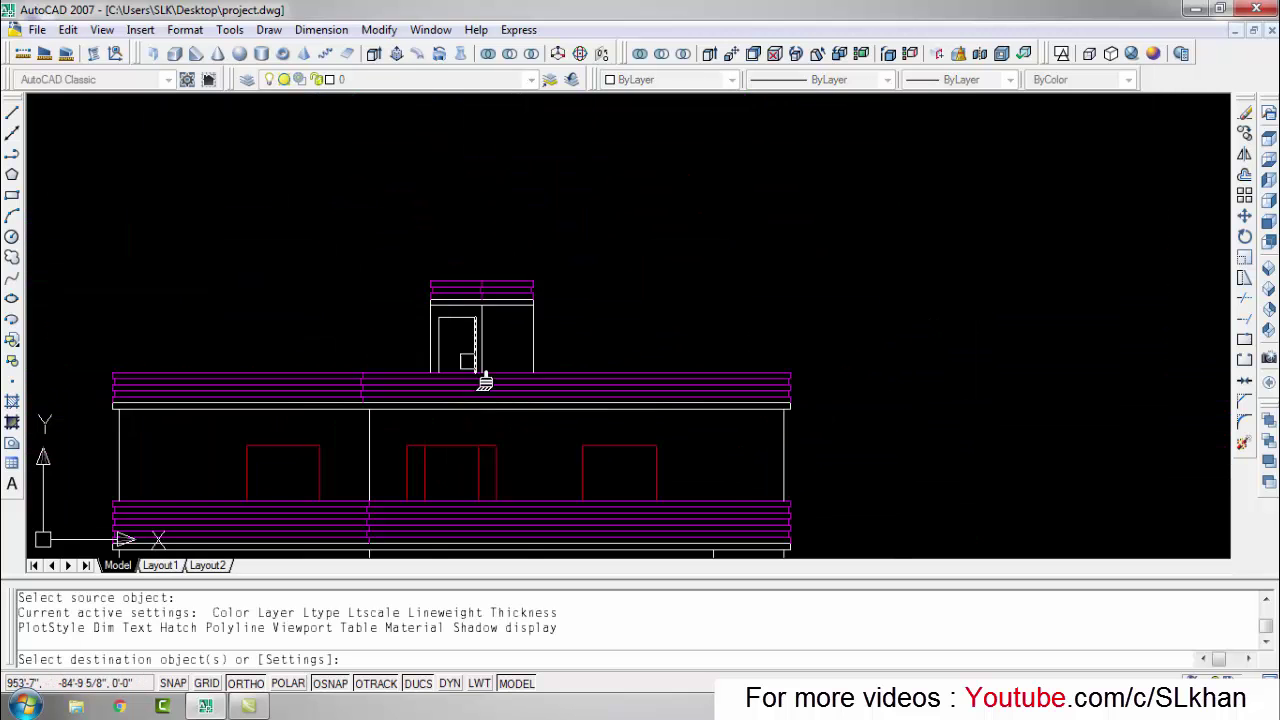
pyautogui.scroll(4, 484, 382)
pyautogui.click(509, 294)
pyautogui.press('Escape')
pyautogui.press('Escape')
pyautogui.scroll(-5, 697, 257)
pyautogui.press('Escape')
pyautogui.scroll(2, 666, 294)
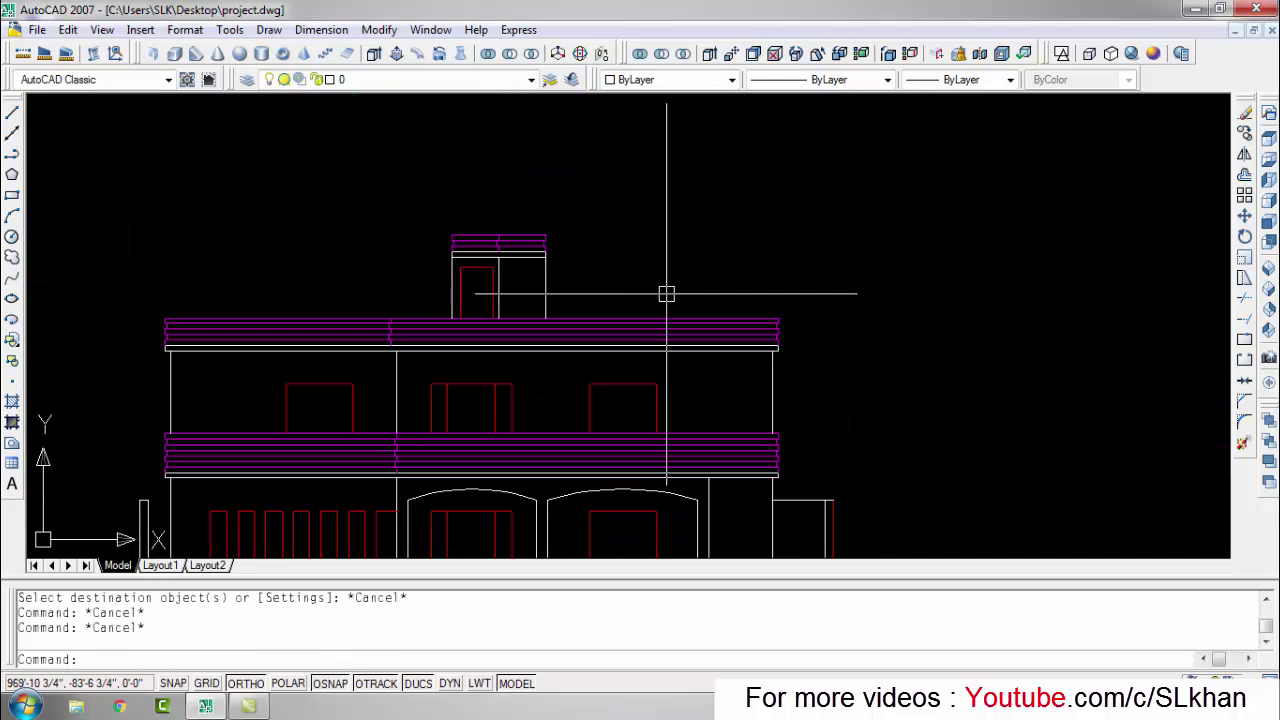
pyautogui.scroll(-2, 737, 312)
# Step: Save project.dwg
pyautogui.hotkey('ctrl', 's')
pyautogui.scroll(2, 393, 337)
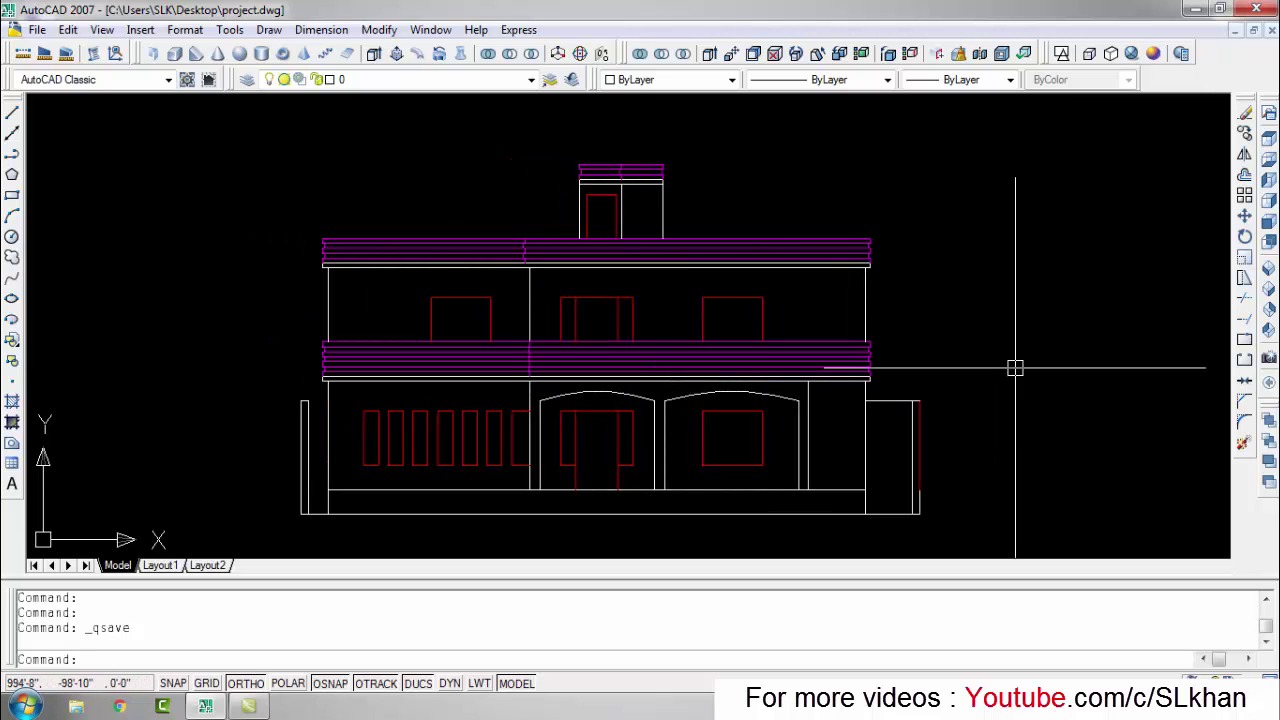
pyautogui.moveTo(1015, 368); pyautogui.dragTo(1001, 436)
# Step: Fill the picked porch arch frame with a one-colour gradient in index colour 121 cyan
pyautogui.write('h')
pyautogui.press('Return')
pyautogui.click(665, 148)
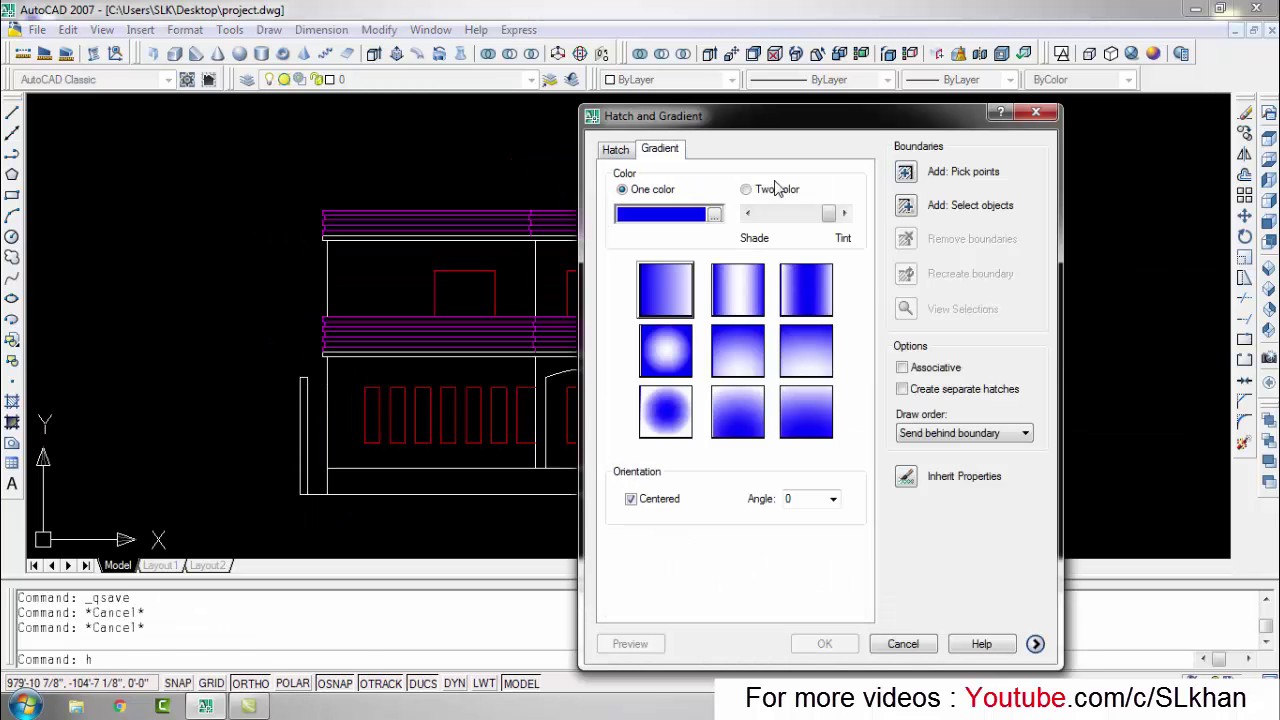
pyautogui.click(908, 128)
pyautogui.press('Return')
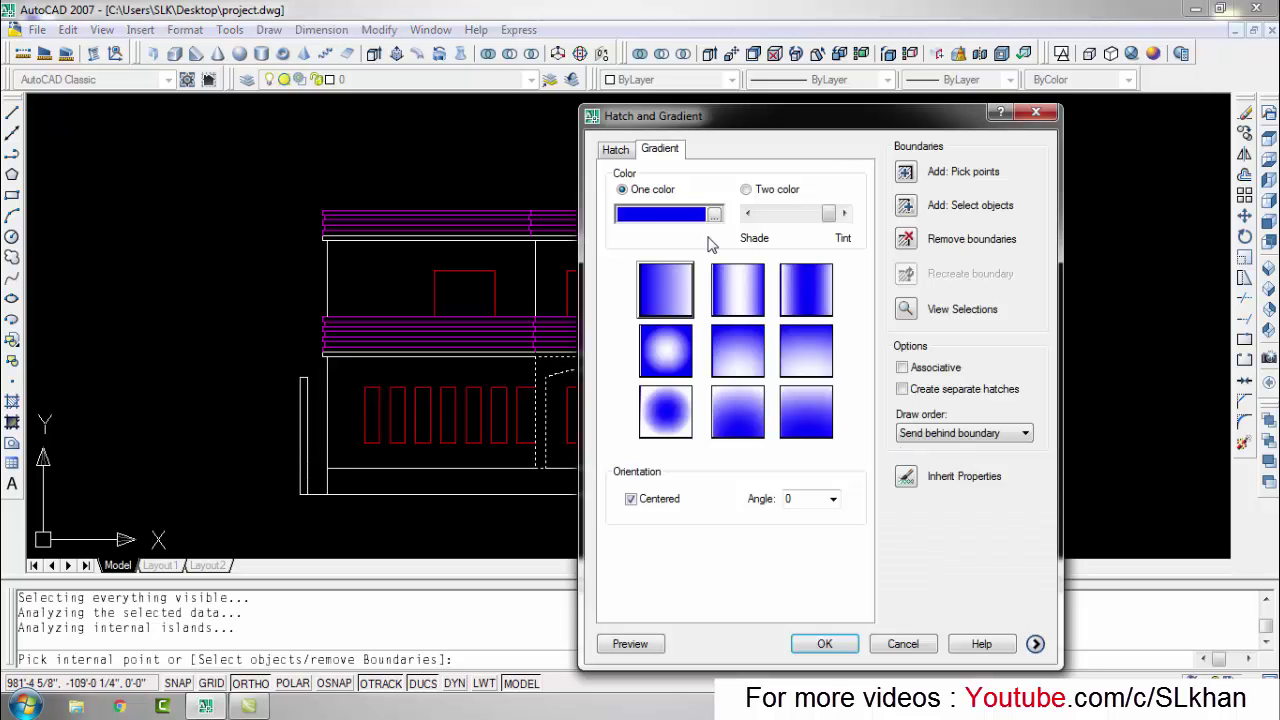
pyautogui.click(714, 214)
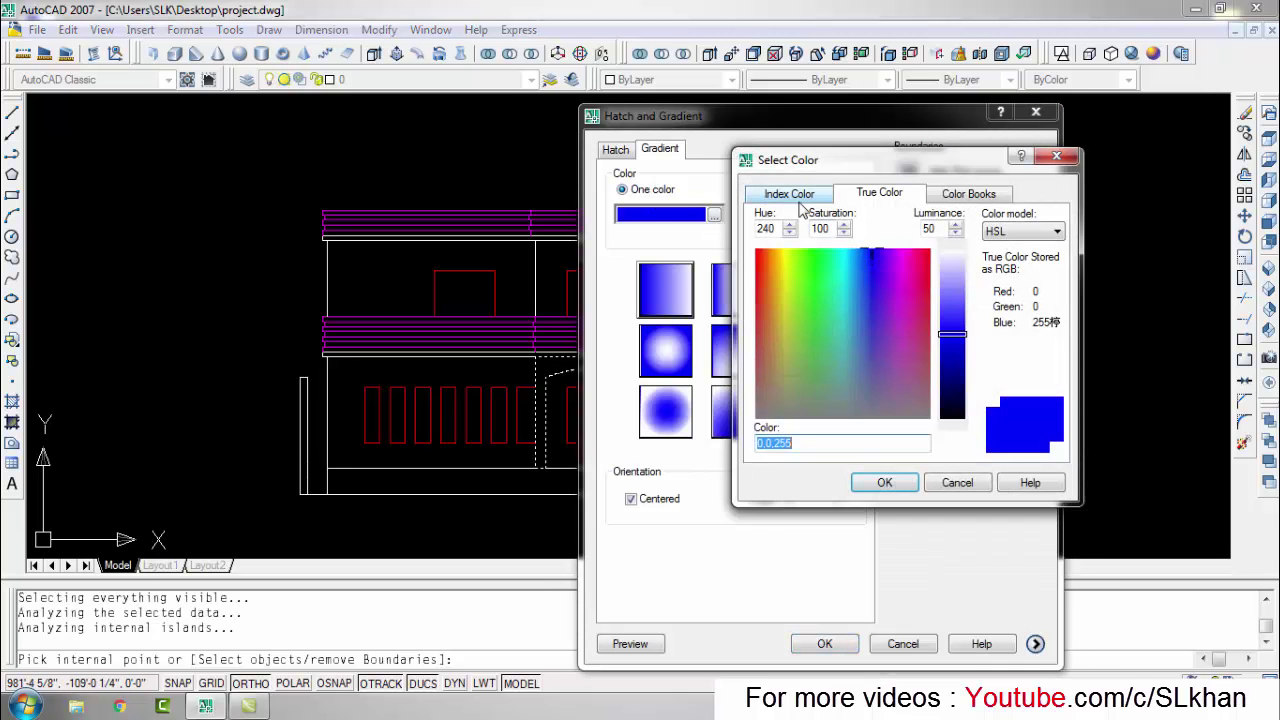
pyautogui.click(795, 194)
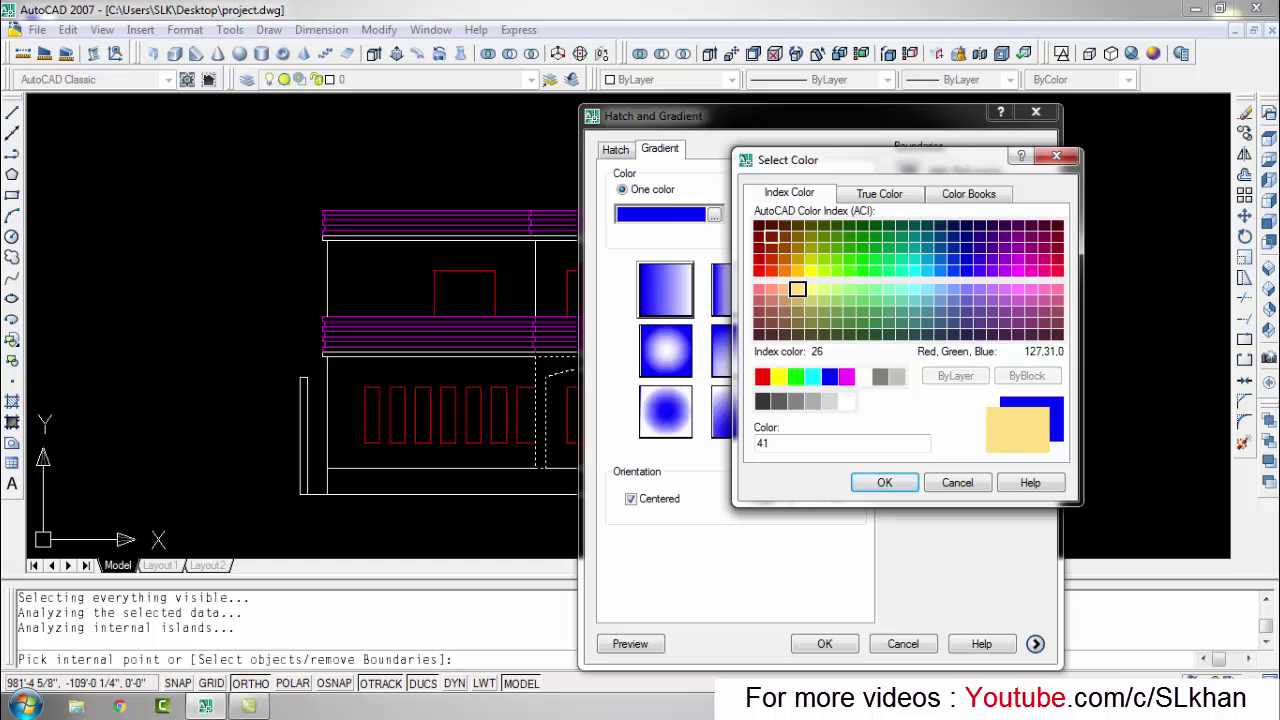
pyautogui.click(888, 483)
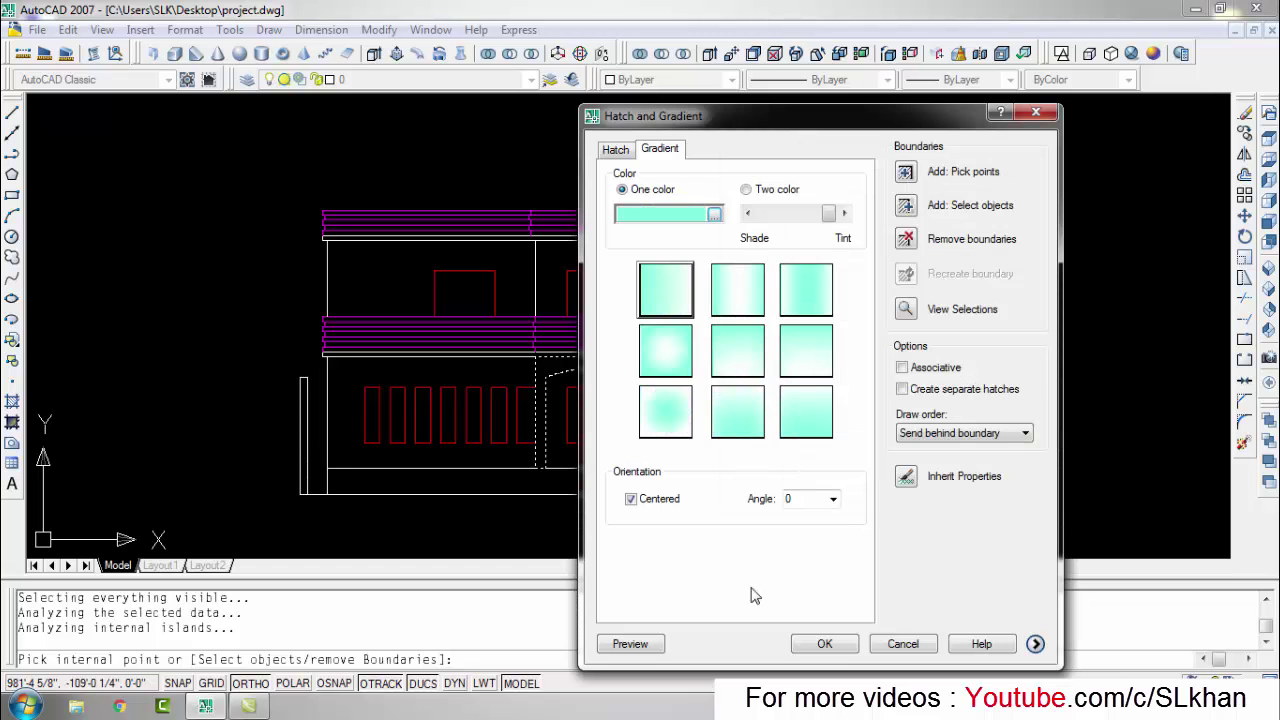
pyautogui.click(824, 643)
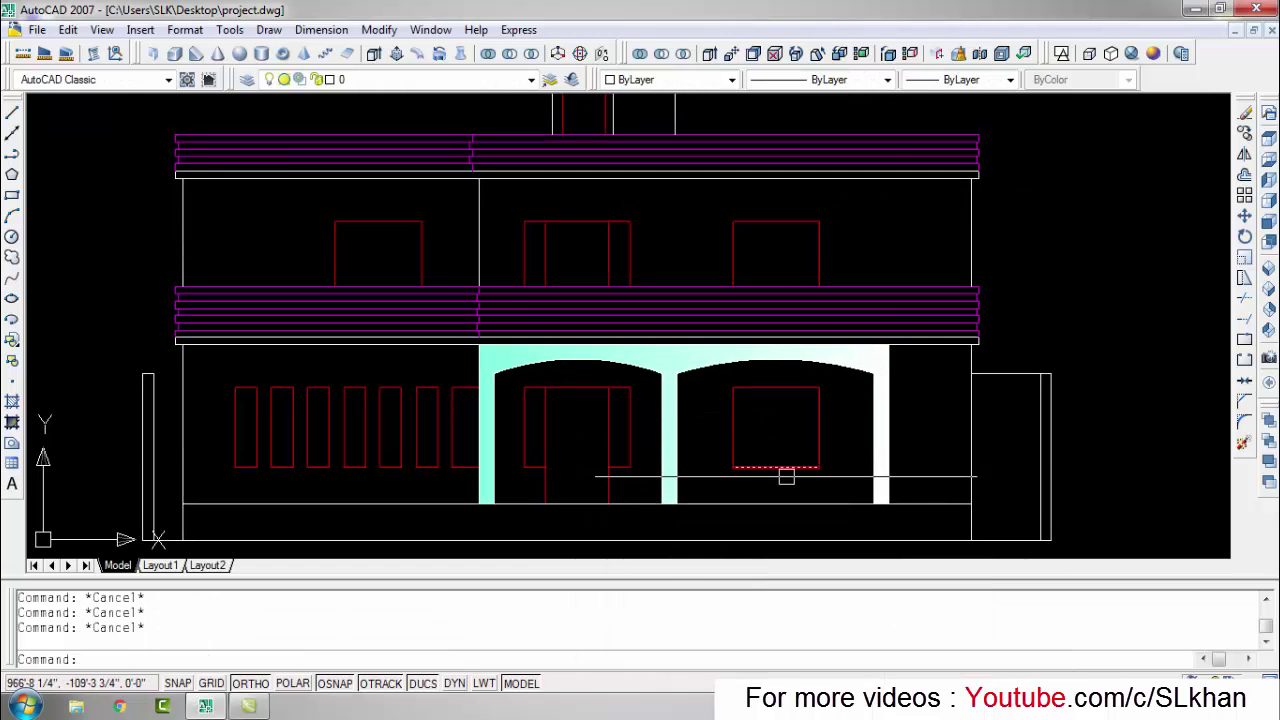
pyautogui.scroll(-2, 670, 433)
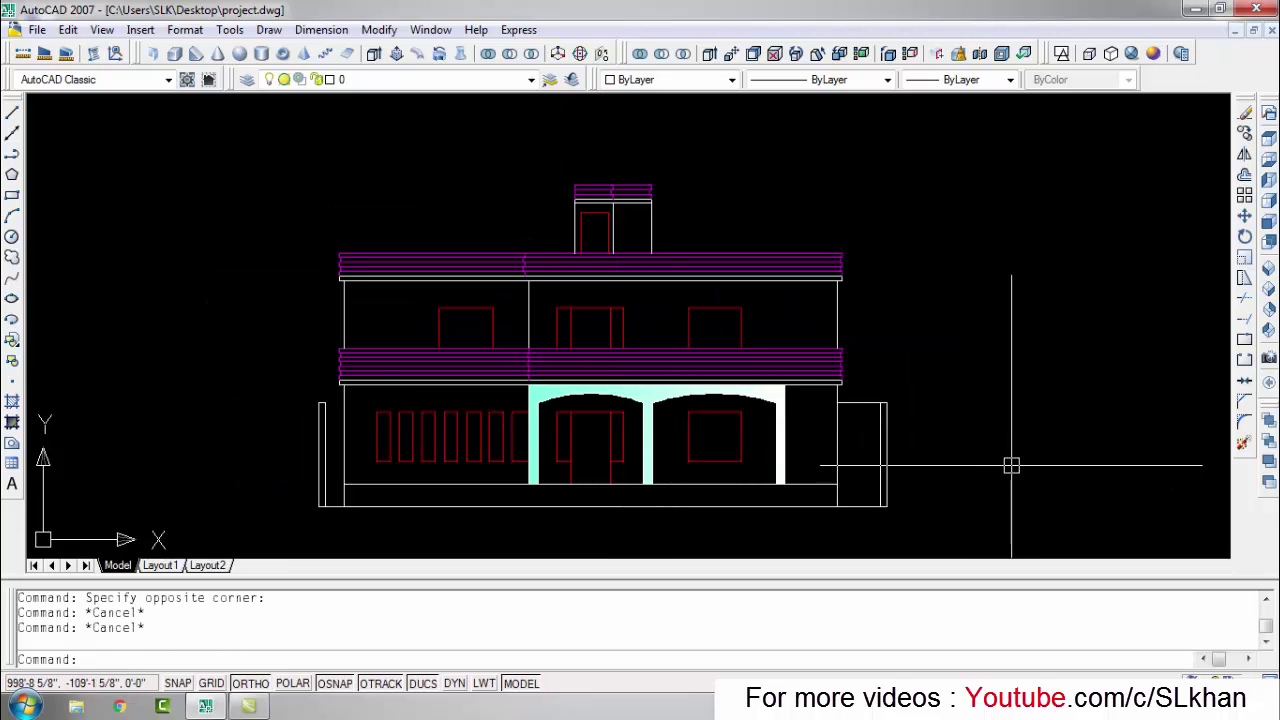
# Step: Select the whole front elevation and start a COPY, then cancel it
pyautogui.click(1114, 104)
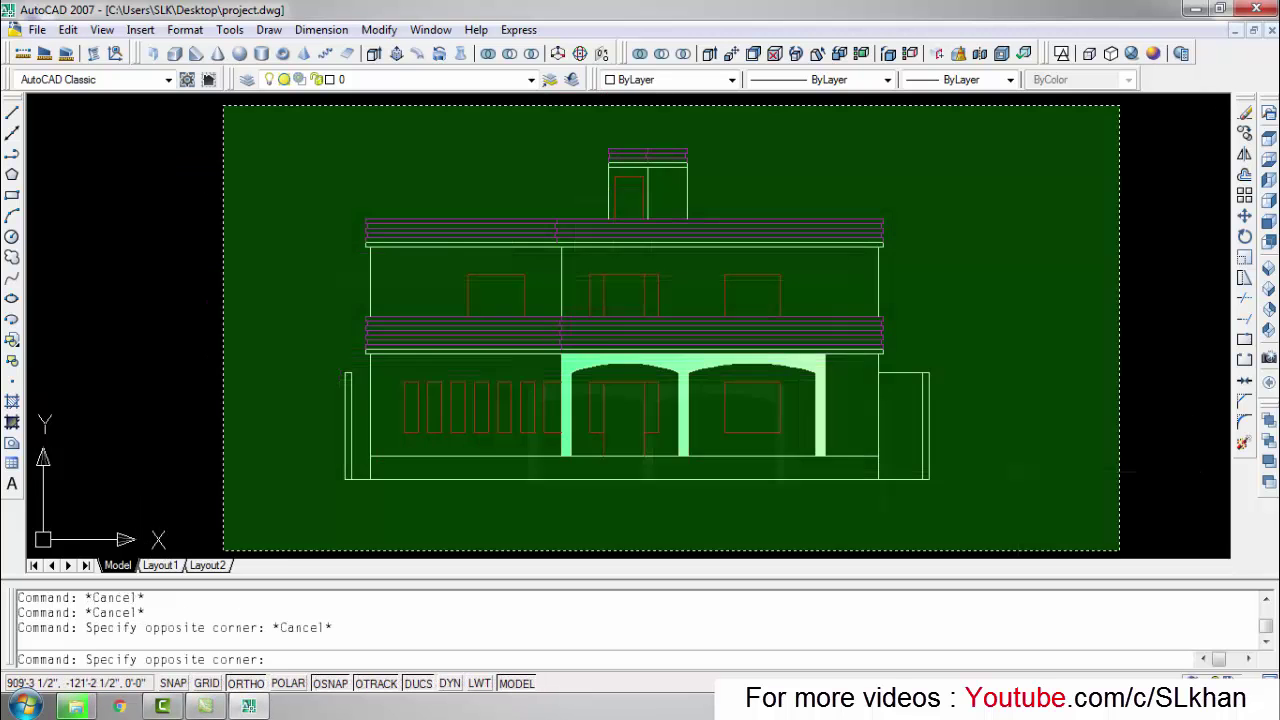
pyautogui.click(224, 548)
pyautogui.write('co')
pyautogui.press('Return')
pyautogui.scroll(-5, 683, 495)
pyautogui.scroll(8, 660, 345)
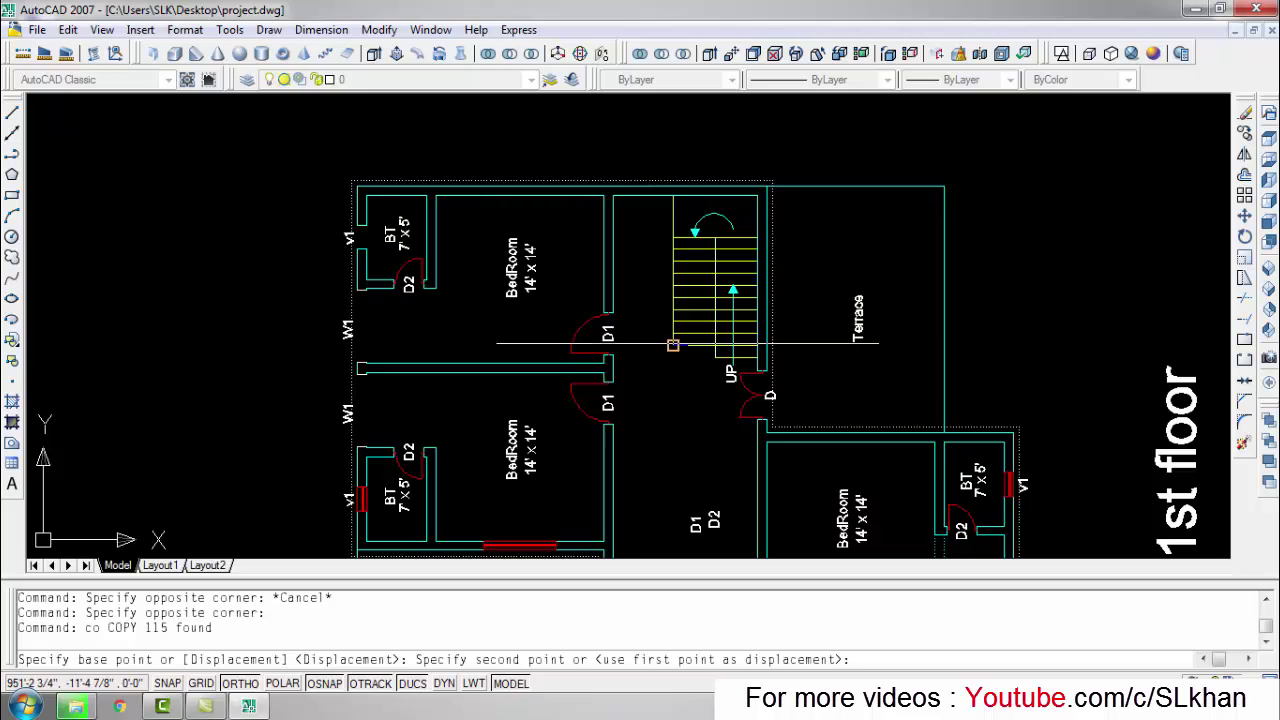
pyautogui.scroll(-3, 673, 345)
pyautogui.scroll(3, 673, 345)
pyautogui.scroll(-4, 673, 345)
pyautogui.click(671, 400)
pyautogui.press('Escape')
# Step: Clear the leftover selection and commands, and make 'stair' the current layer
pyautogui.press('Escape')
pyautogui.press('Escape')
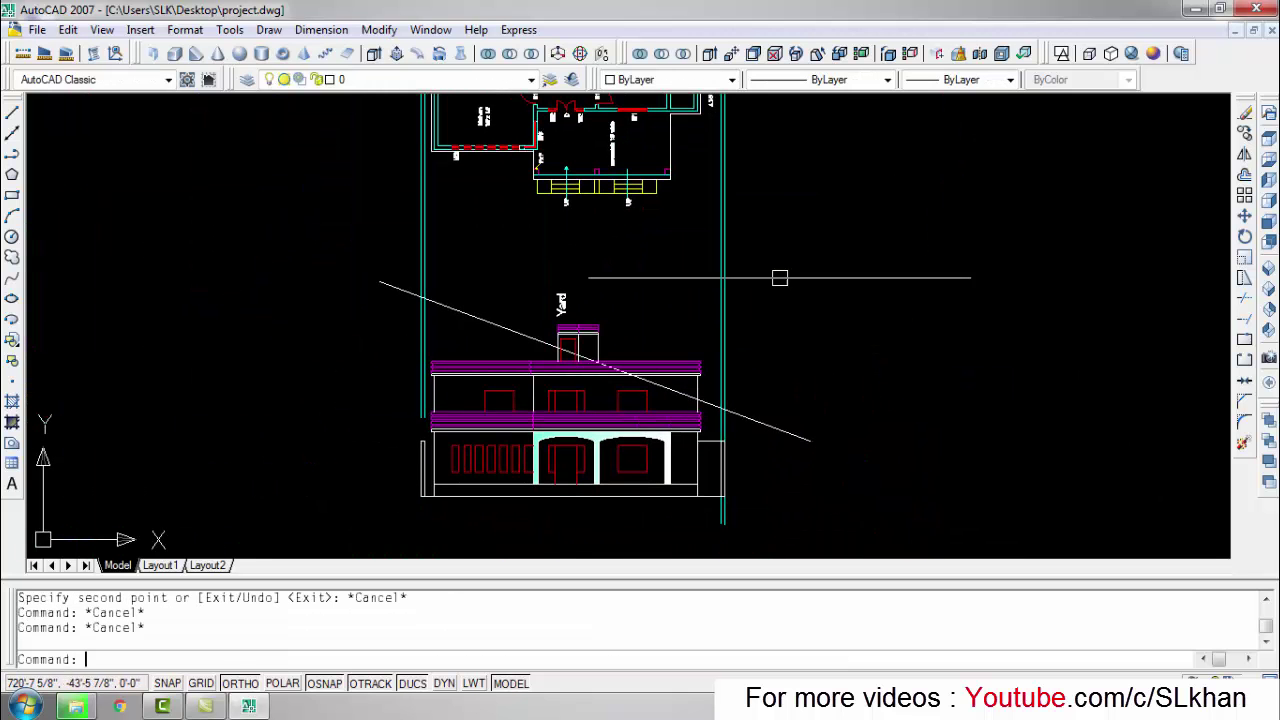
pyautogui.click(800, 238)
pyautogui.click(368, 249)
pyautogui.moveTo(671, 331); pyautogui.dragTo(670, 325, button='middle')
pyautogui.press('Escape')
pyautogui.write('ray')
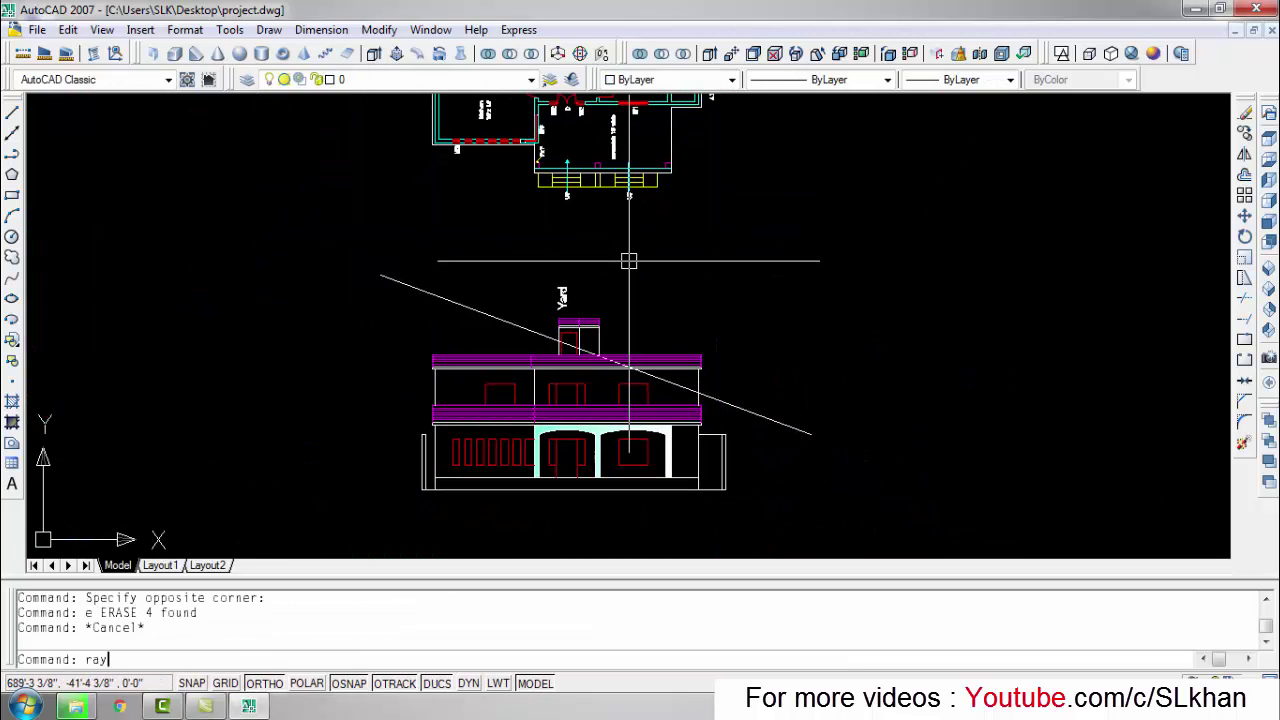
pyautogui.press('Return')
pyautogui.press('Escape')
pyautogui.press('Escape')
pyautogui.click(500, 79)
pyautogui.click(340, 186)
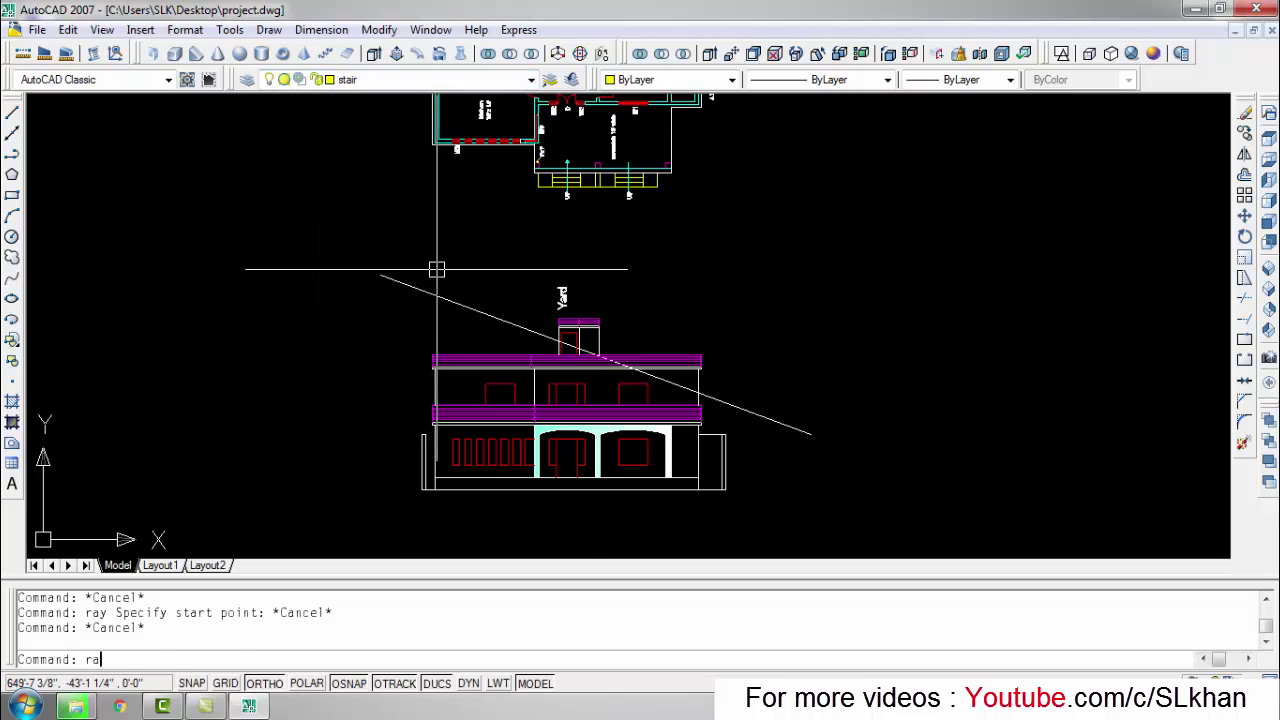
# Step: Draw vertical rays straight down from the plan's entrance steps with Ortho on
pyautogui.write('y')
pyautogui.press('Return')
pyautogui.scroll(6, 437, 269)
pyautogui.click(794, 414)
pyautogui.press('Return')
pyautogui.press('Return')
pyautogui.click(686, 411)
pyautogui.press('Return')
pyautogui.moveTo(310, 409); pyautogui.dragTo(460, 288, button='middle')
pyautogui.press('Return')
pyautogui.moveTo(69, 291); pyautogui.dragTo(444, 293, button='middle')
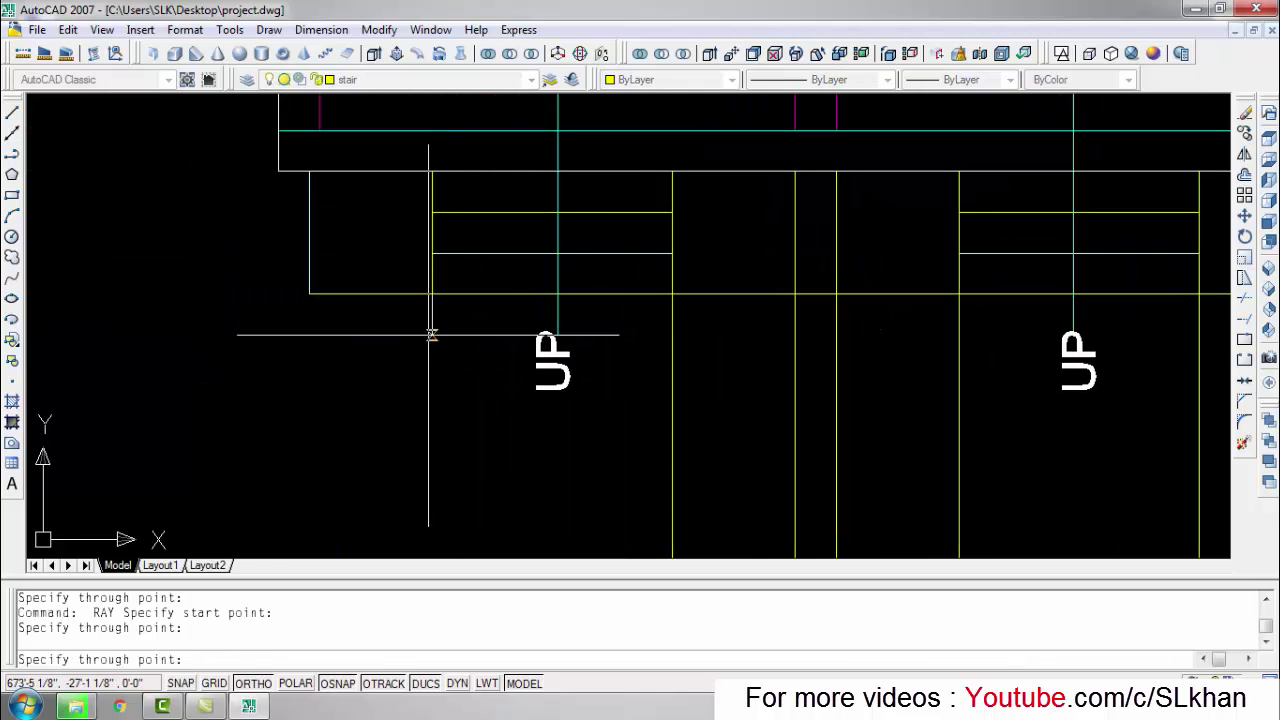
pyautogui.press('Return')
# Step: Erase the stray ray and drop another vertical ray from the second stair flight
pyautogui.scroll(-3, 314, 357)
pyautogui.scroll(2, 354, 271)
pyautogui.moveTo(354, 271); pyautogui.dragTo(290, 140)
pyautogui.write('e')
pyautogui.press('Return')
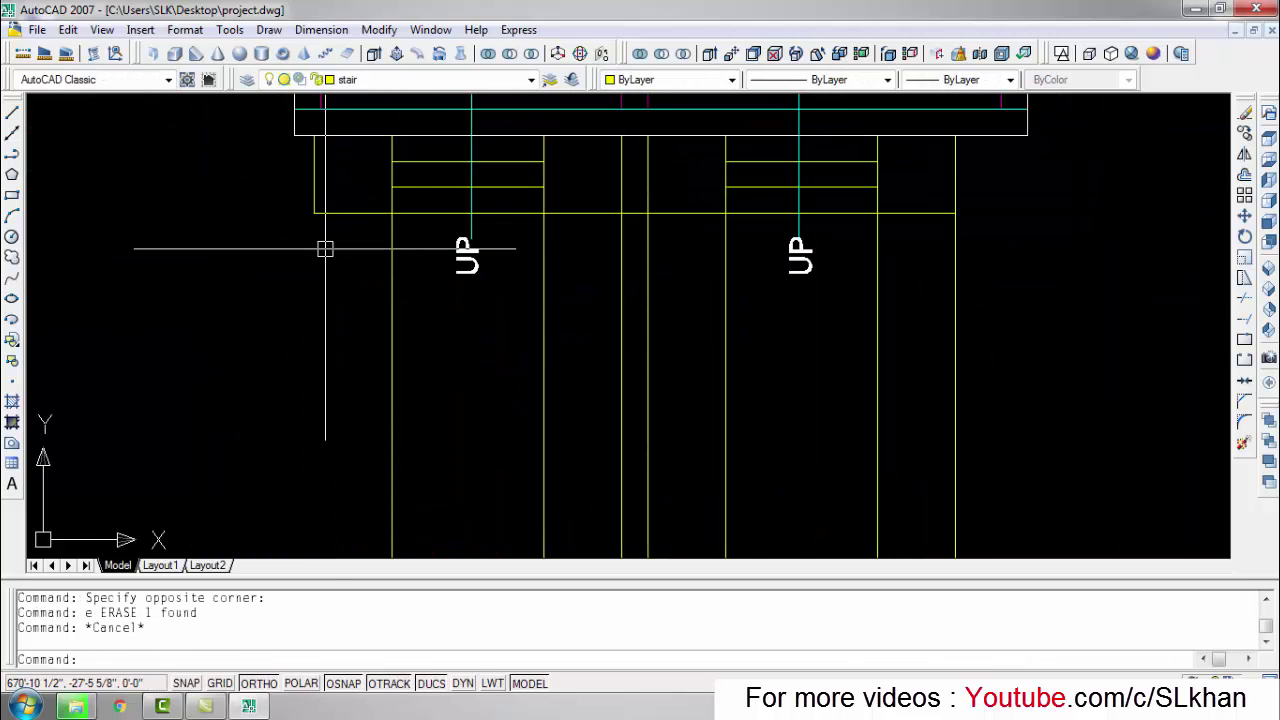
pyautogui.press('Return')
pyautogui.click(311, 209)
pyautogui.click(423, 349)
pyautogui.press('Escape')
pyautogui.scroll(3, 443, 471)
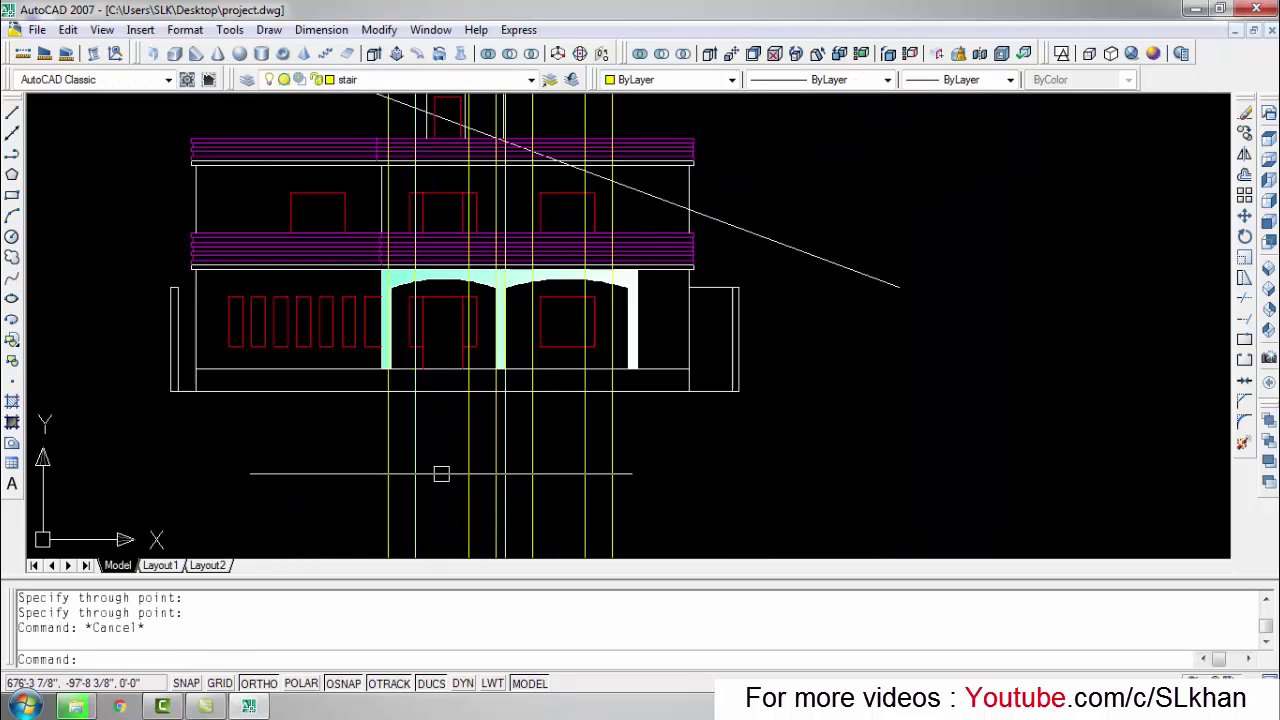
# Step: Offset the horizontal base line downward to create a step tread line
pyautogui.write('l')
pyautogui.press('Return')
pyautogui.click(757, 380)
pyautogui.scroll(-2, 757, 380)
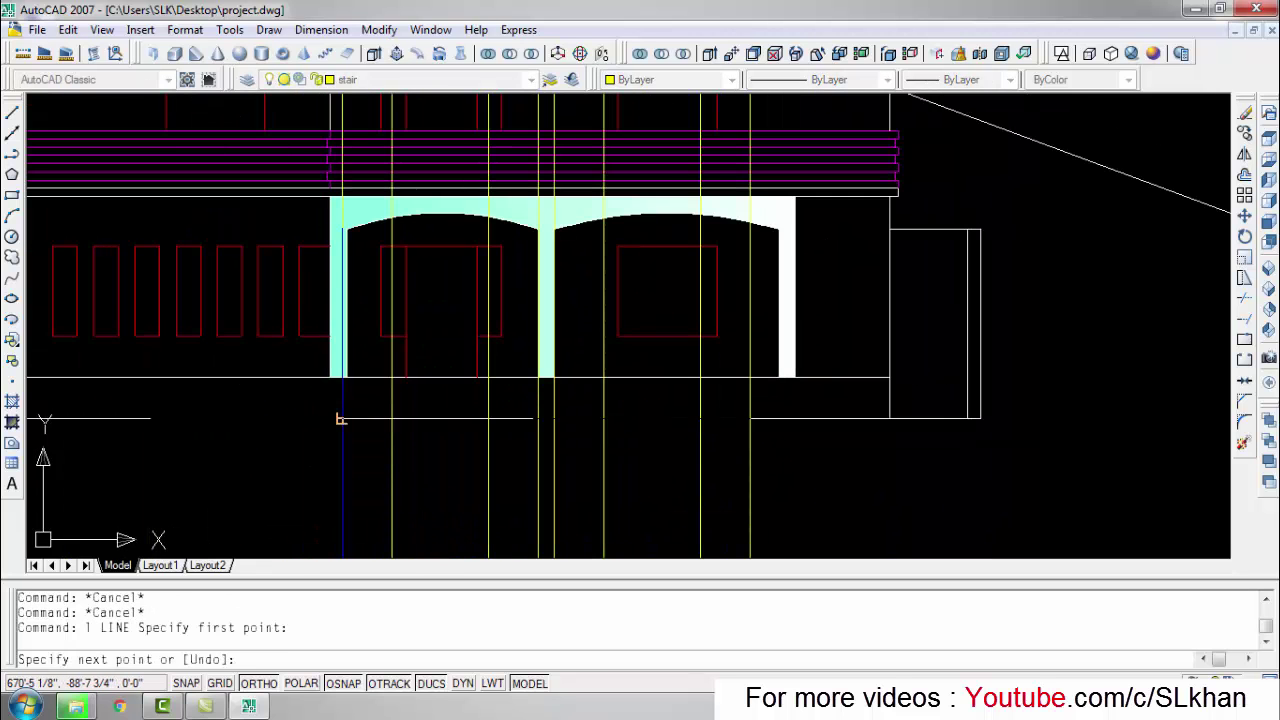
pyautogui.press('Escape')
pyautogui.press('Escape')
pyautogui.scroll(2, 654, 443)
pyautogui.write('o')
pyautogui.press('Return')
pyautogui.click(682, 399)
pyautogui.click(680, 389)
pyautogui.scroll(2, 680, 389)
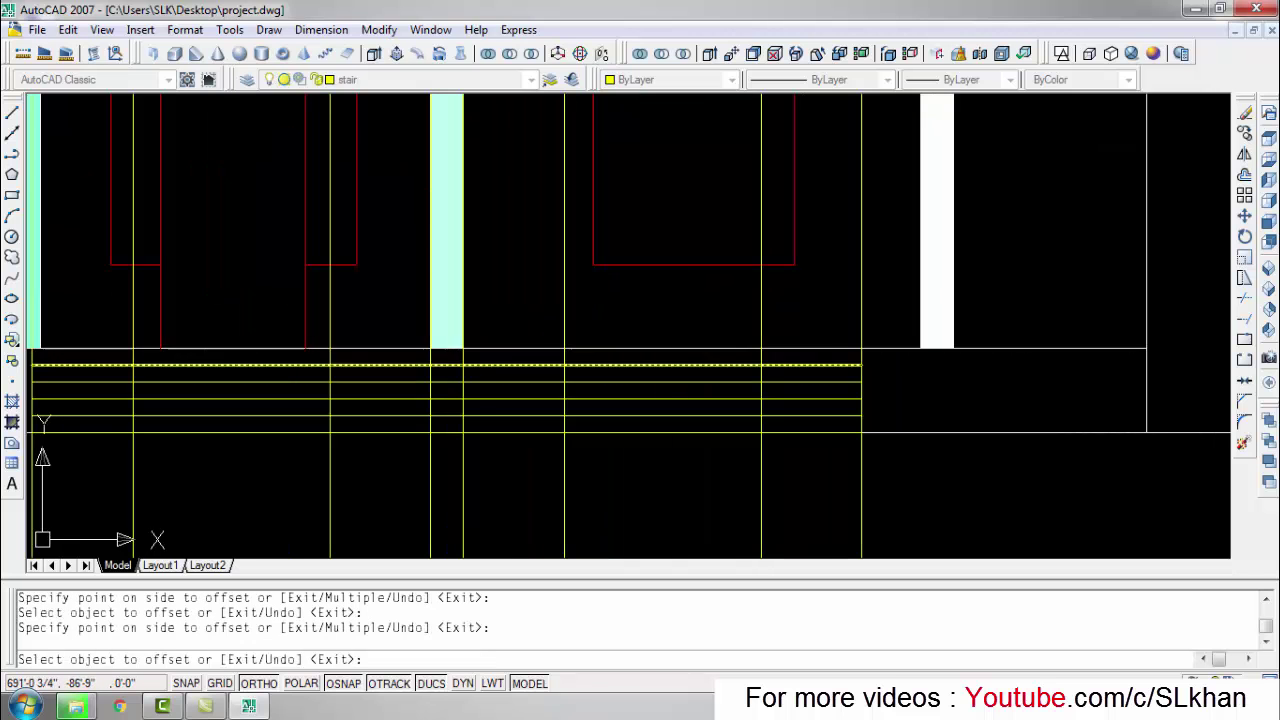
pyautogui.scroll(-3, 680, 389)
pyautogui.press('Escape')
pyautogui.press('Escape')
pyautogui.press('Escape')
# Step: Trim the yellow verticals below the steps and inside the cyan column
pyautogui.write('tr')
pyautogui.press('Return')
pyautogui.press('Return')
pyautogui.click(920, 468)
pyautogui.click(220, 503)
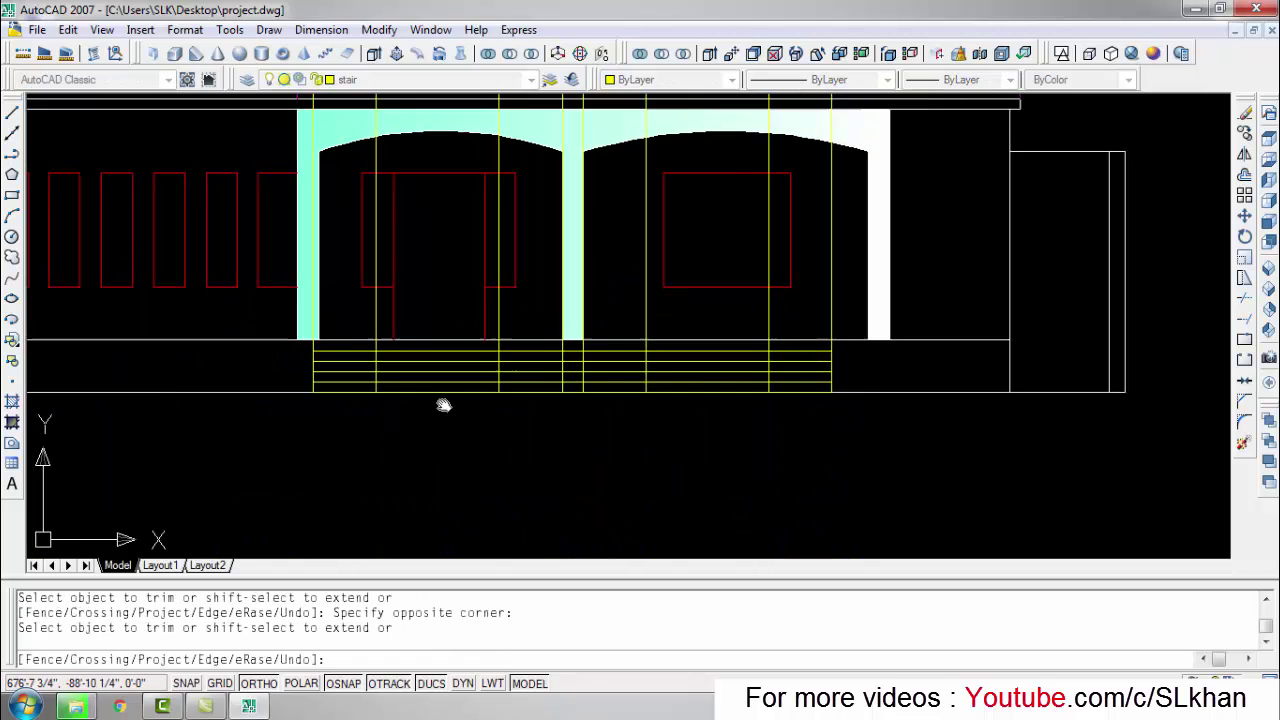
pyautogui.moveTo(443, 380); pyautogui.dragTo(447, 405, button='middle')
pyautogui.press('Escape')
pyautogui.press('Escape')
pyautogui.press('Escape')
pyautogui.write('r')
pyautogui.press('Return')
pyautogui.press('Return')
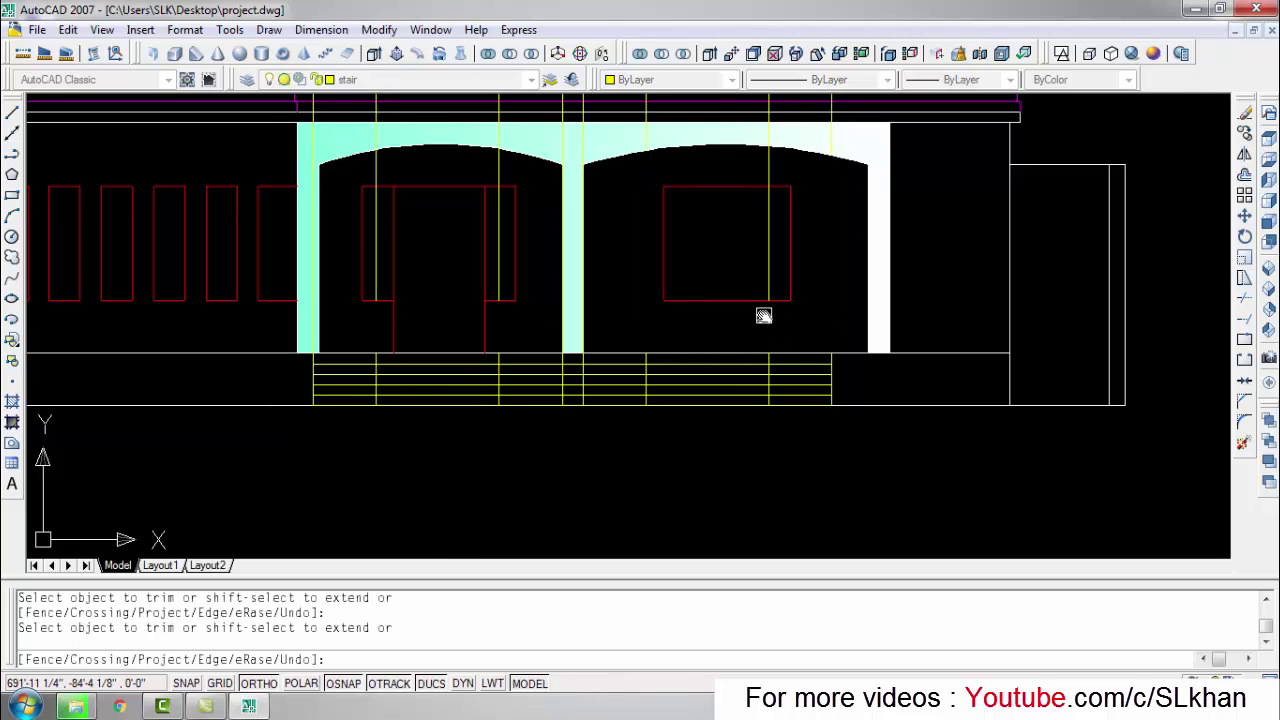
pyautogui.scroll(5, 597, 333)
pyautogui.click(546, 377)
pyautogui.scroll(-5, 546, 377)
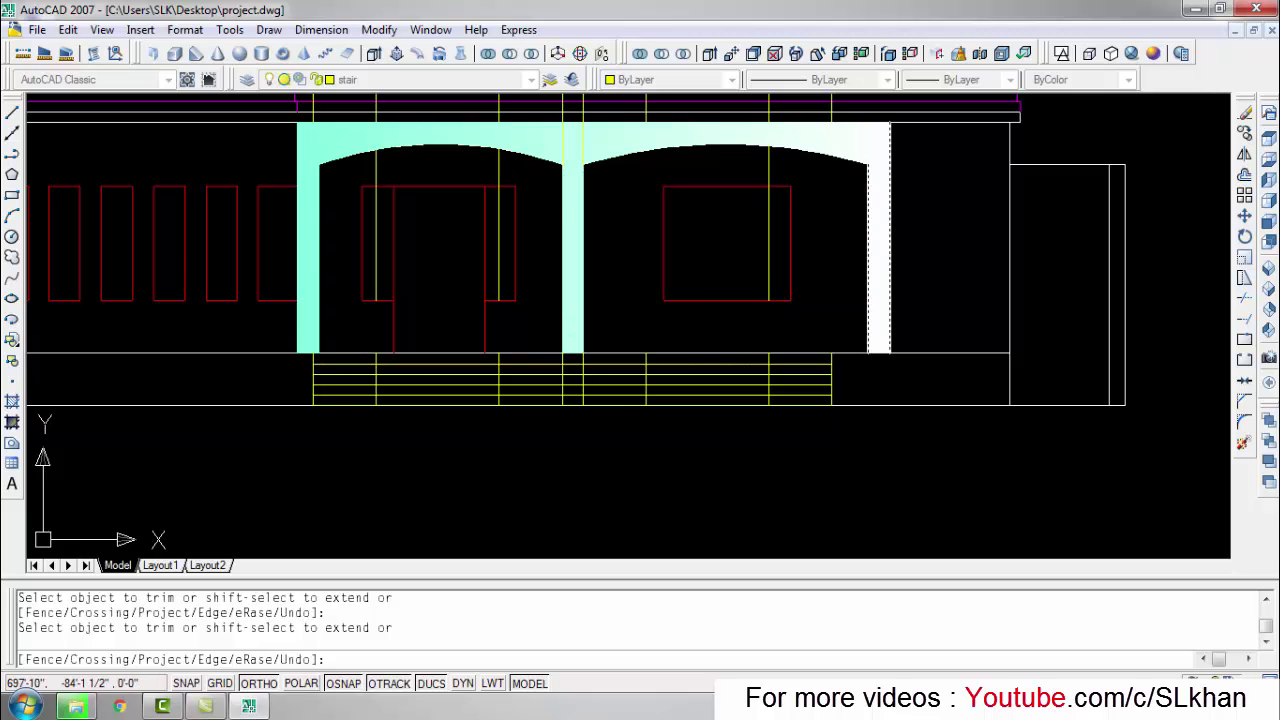
pyautogui.scroll(-3, 640, 330)
pyautogui.press('Escape')
pyautogui.press('Escape')
# Step: Erase the vertical construction rays and the diagonal construction line
pyautogui.moveTo(771, 245); pyautogui.dragTo(771, 303, button='middle')
pyautogui.click(799, 133)
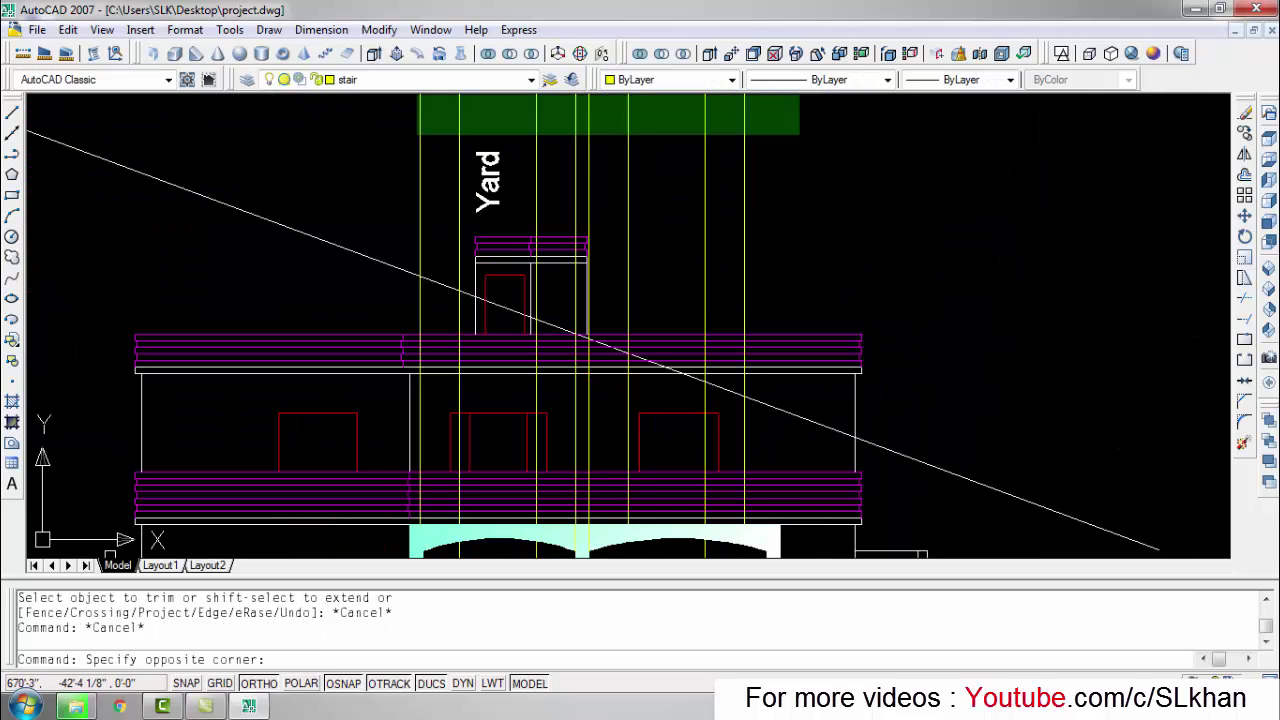
pyautogui.click(386, 100)
pyautogui.write('e')
pyautogui.press('Return')
pyautogui.scroll(-2, 530, 122)
pyautogui.click(814, 345)
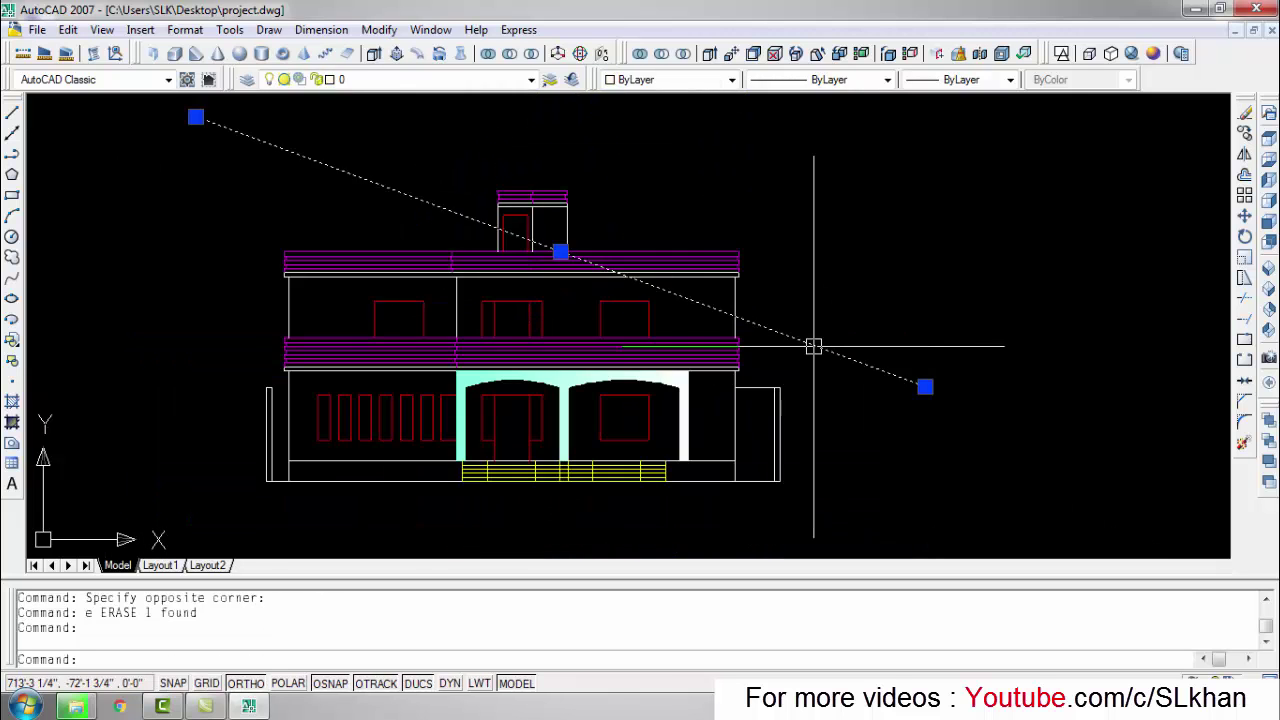
pyautogui.write('e')
pyautogui.press('Return')
pyautogui.press('Escape')
pyautogui.scroll(5, 569, 400)
# Step: Trim the tread lines under the column and erase the extra tread lines
pyautogui.write('r')
pyautogui.press('Return')
pyautogui.press('Return')
pyautogui.scroll(3, 420, 420)
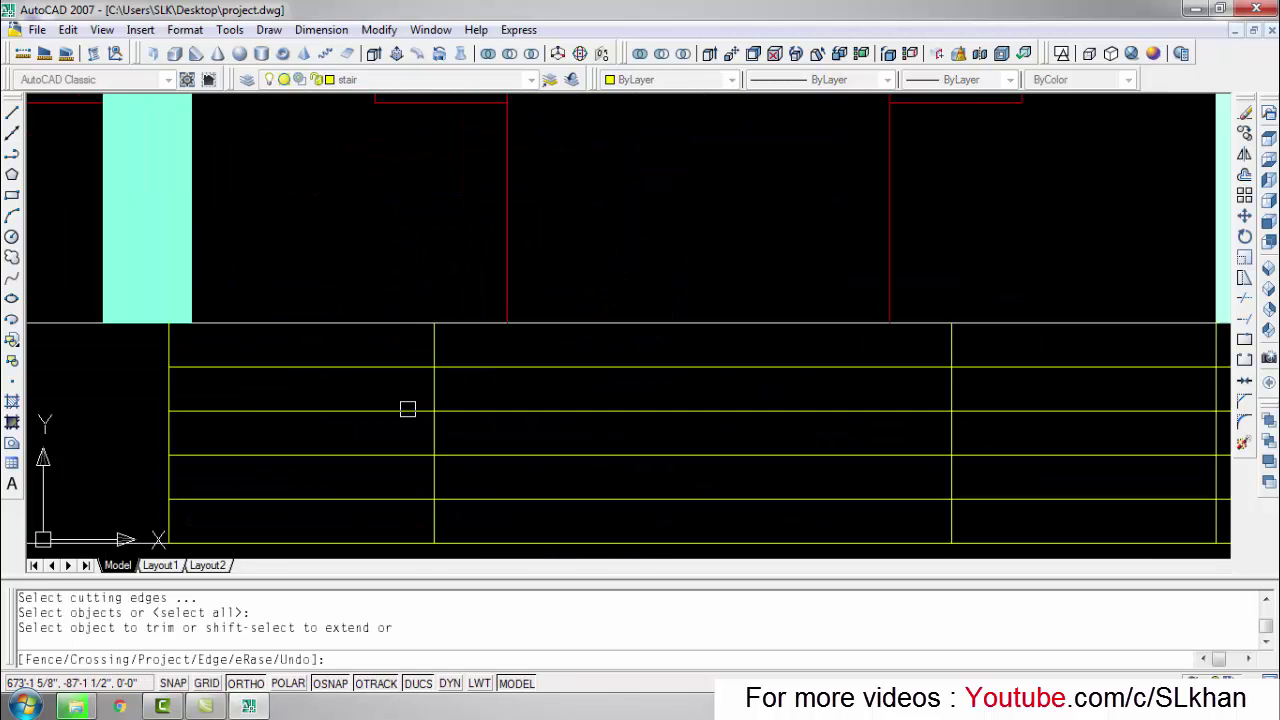
pyautogui.click(389, 413)
pyautogui.scroll(3, 424, 430)
pyautogui.click(420, 381)
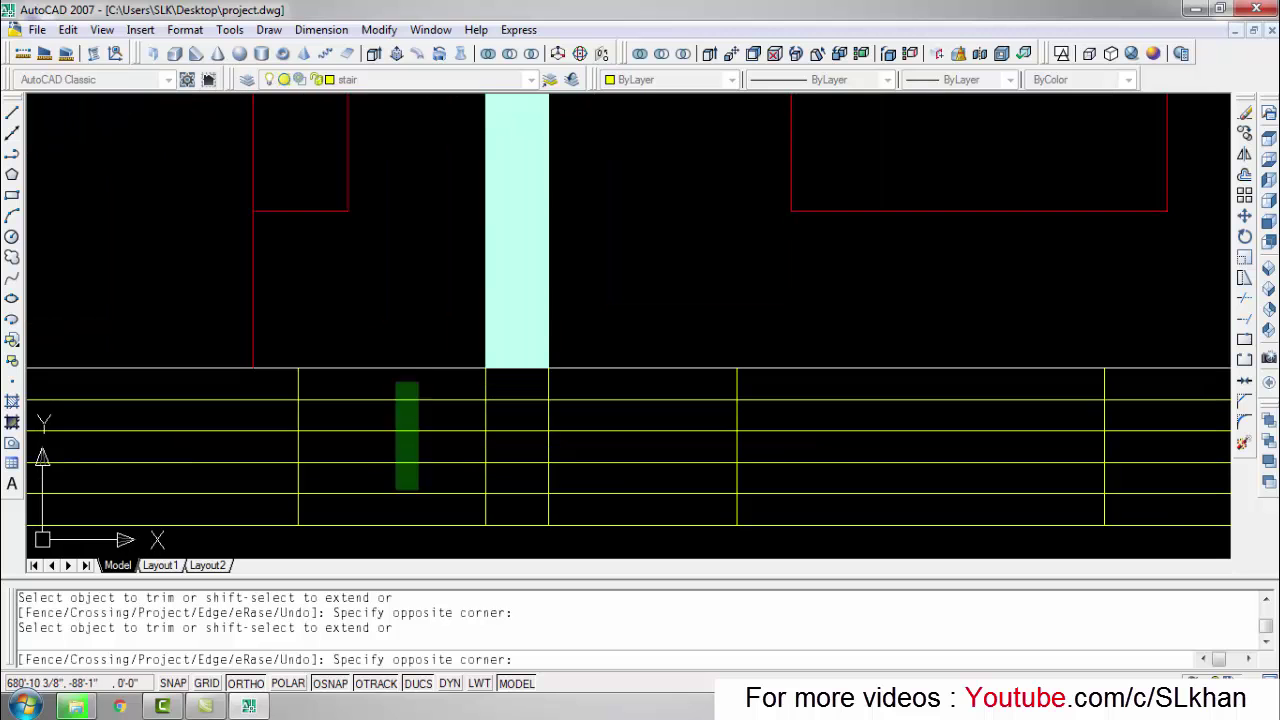
pyautogui.scroll(-1, 509, 503)
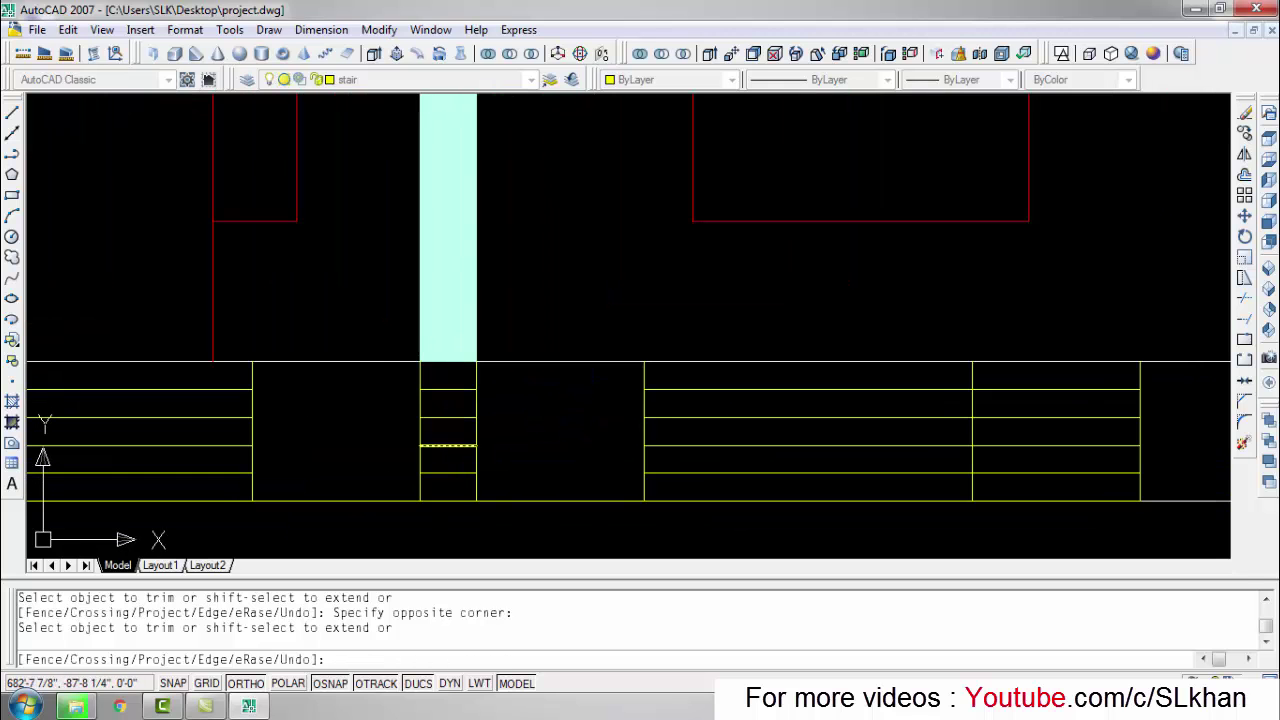
pyautogui.press('Escape')
pyautogui.press('Escape')
pyautogui.moveTo(470, 380); pyautogui.dragTo(440, 480)
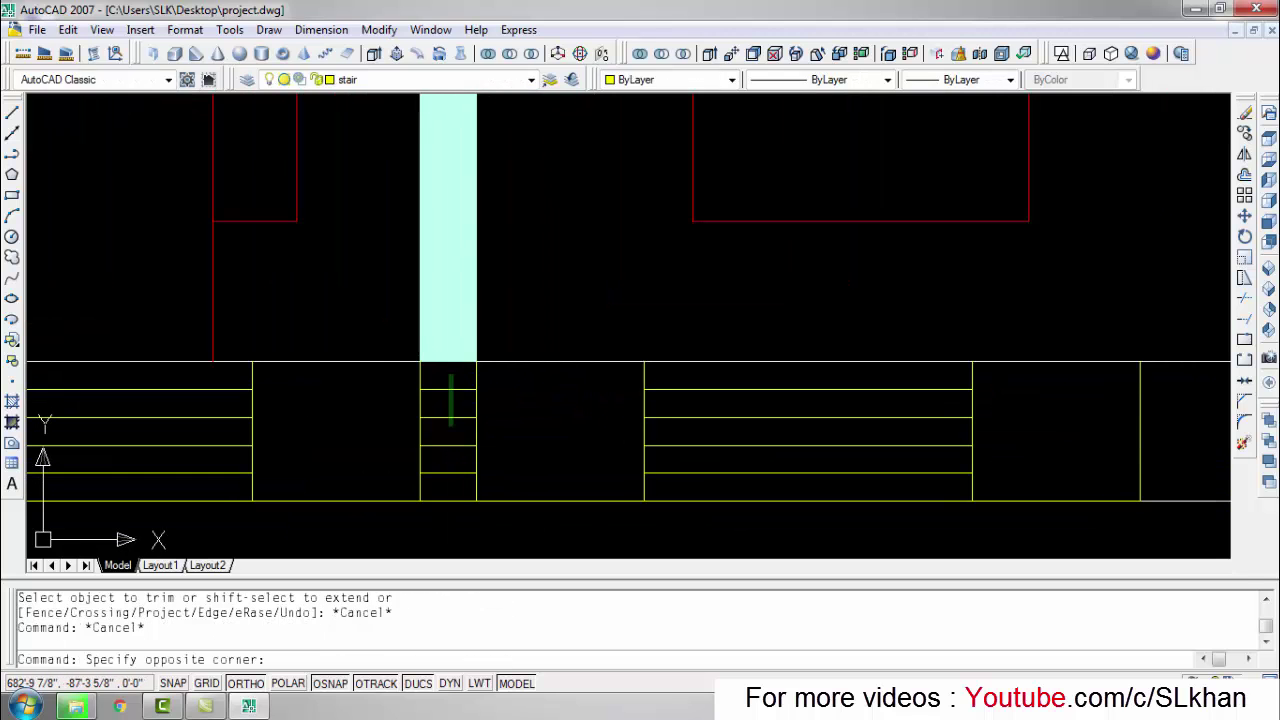
pyautogui.write('e')
pyautogui.press('Return')
pyautogui.scroll(-3, 690, 513)
pyautogui.press('Escape')
pyautogui.scroll(-1, 600, 480)
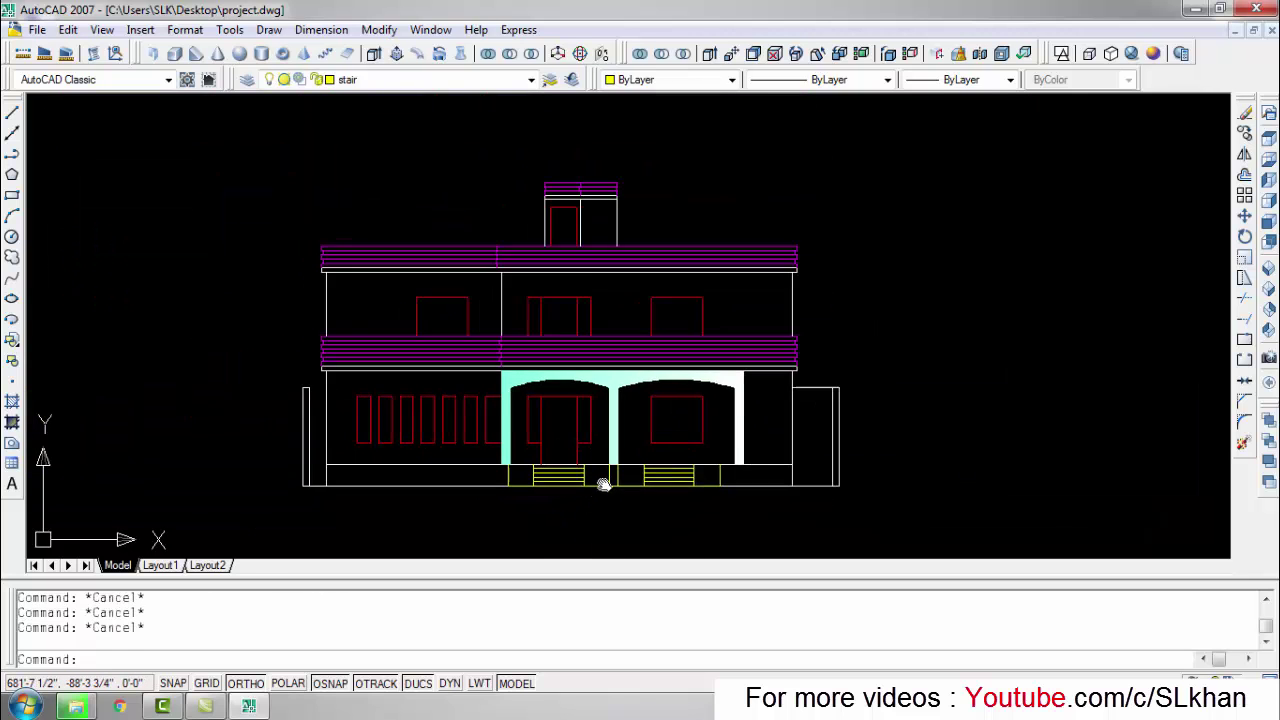
pyautogui.scroll(-3, 734, 457)
pyautogui.write('3do')
pyautogui.press('Return')
pyautogui.moveTo(772, 401)
pyautogui.mouseDown()
pyautogui.moveTo(720, 380)
pyautogui.moveTo(763, 263)
pyautogui.moveTo(686, 414)
pyautogui.moveTo(705, 340)
pyautogui.mouseUp()
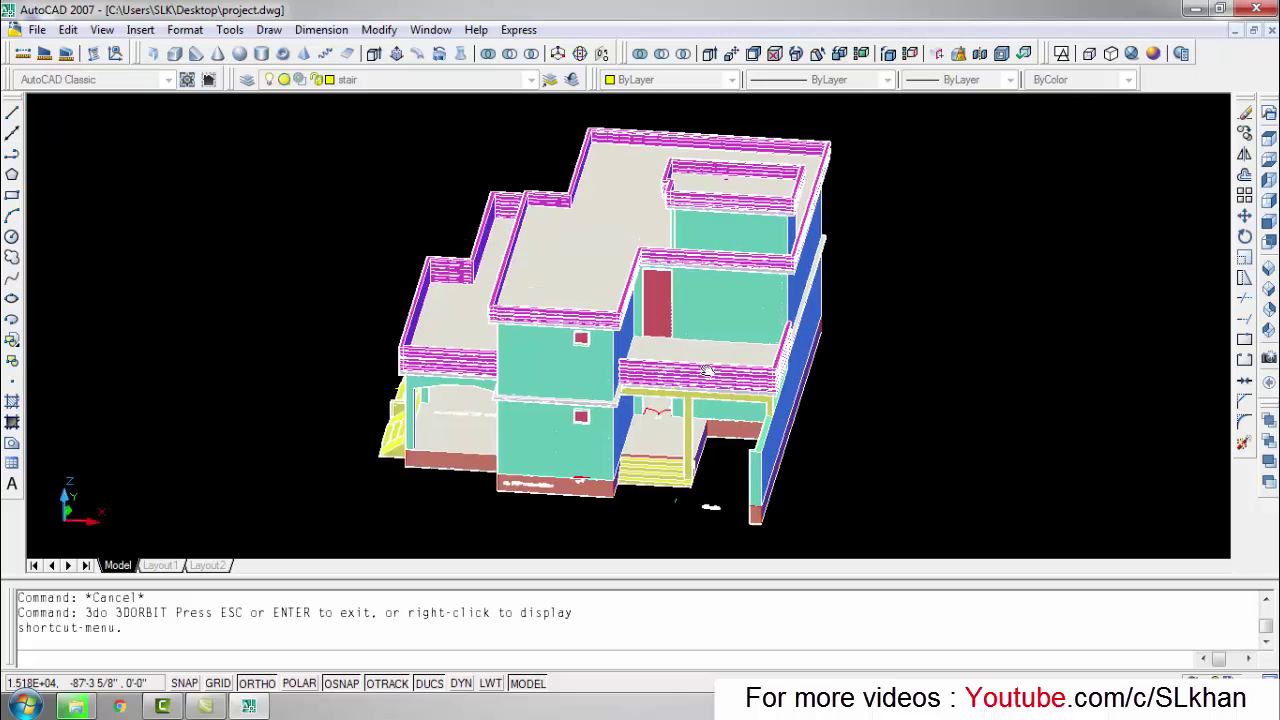
pyautogui.press('Escape')
pyautogui.click(1110, 53)
pyautogui.click(1133, 53)
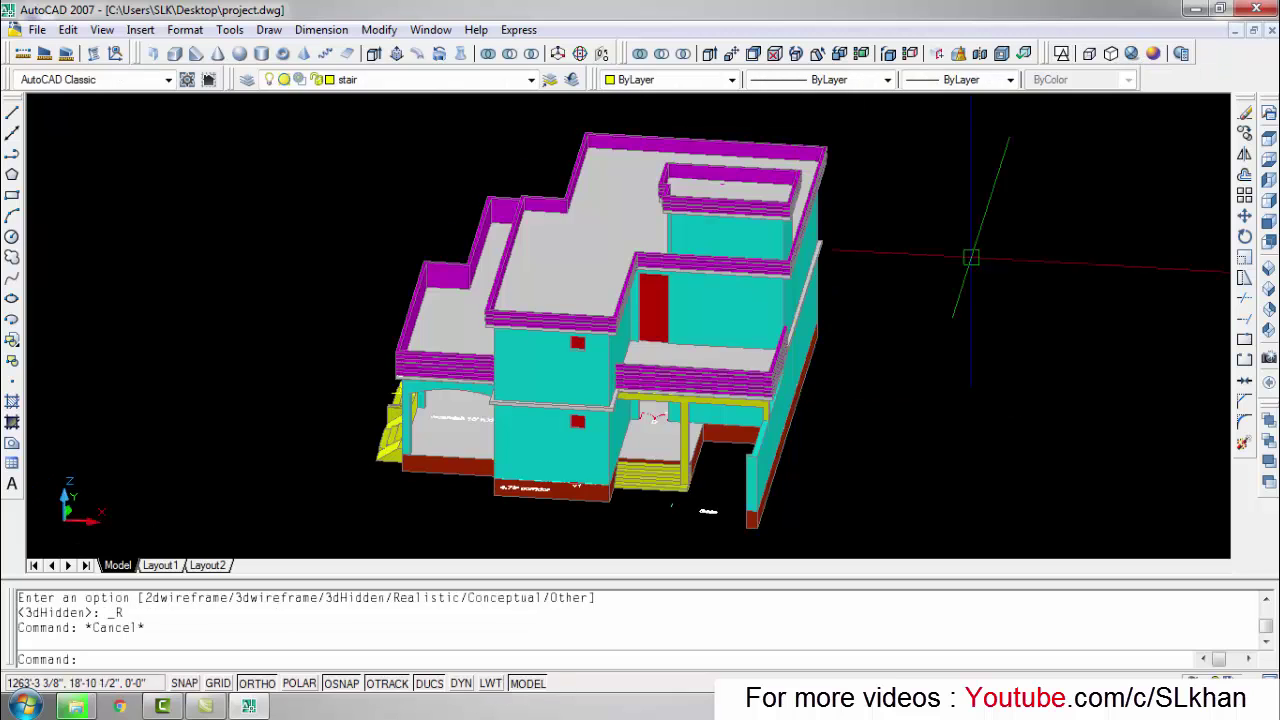
pyautogui.write('3do')
pyautogui.press('Return')
pyautogui.moveTo(979, 408)
pyautogui.mouseDown()
pyautogui.moveTo(699, 402)
pyautogui.moveTo(660, 440)
pyautogui.mouseUp()
pyautogui.click(1153, 53)
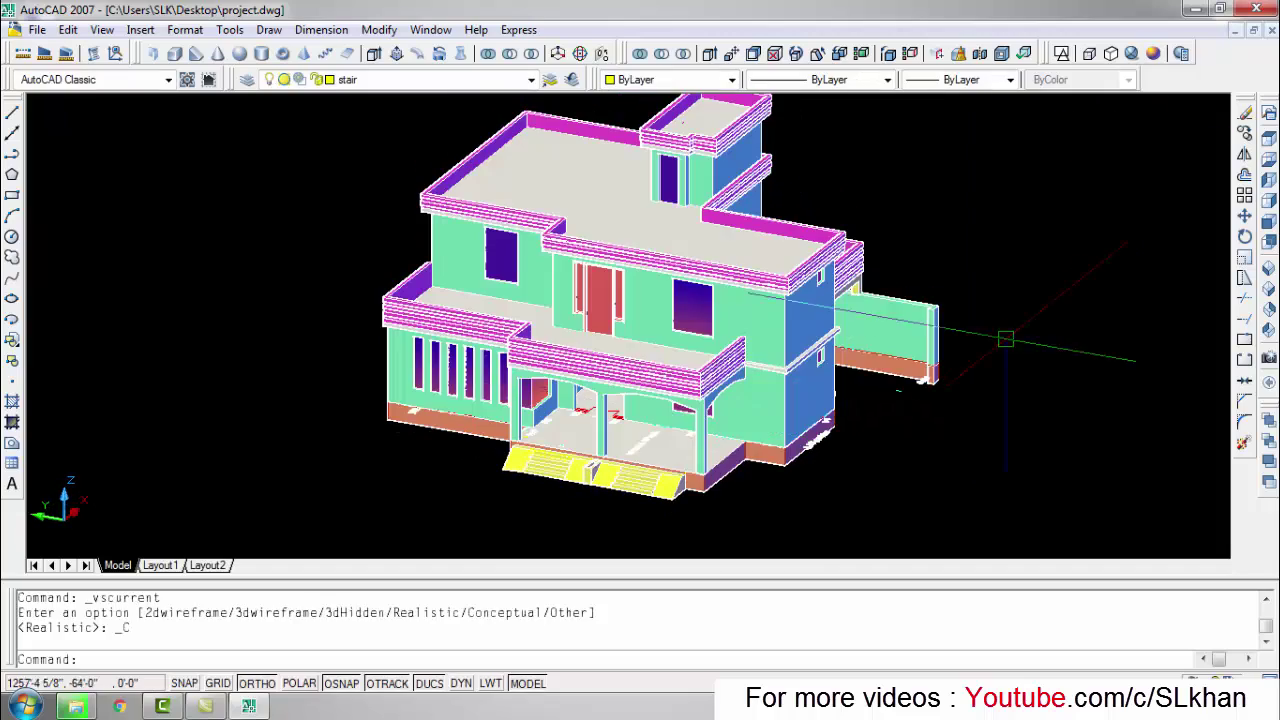
pyautogui.write('o')
pyautogui.press('Return')
pyautogui.moveTo(966, 413)
pyautogui.mouseDown()
pyautogui.moveTo(640, 405)
pyautogui.moveTo(700, 400)
pyautogui.mouseUp()
pyautogui.press('Escape')
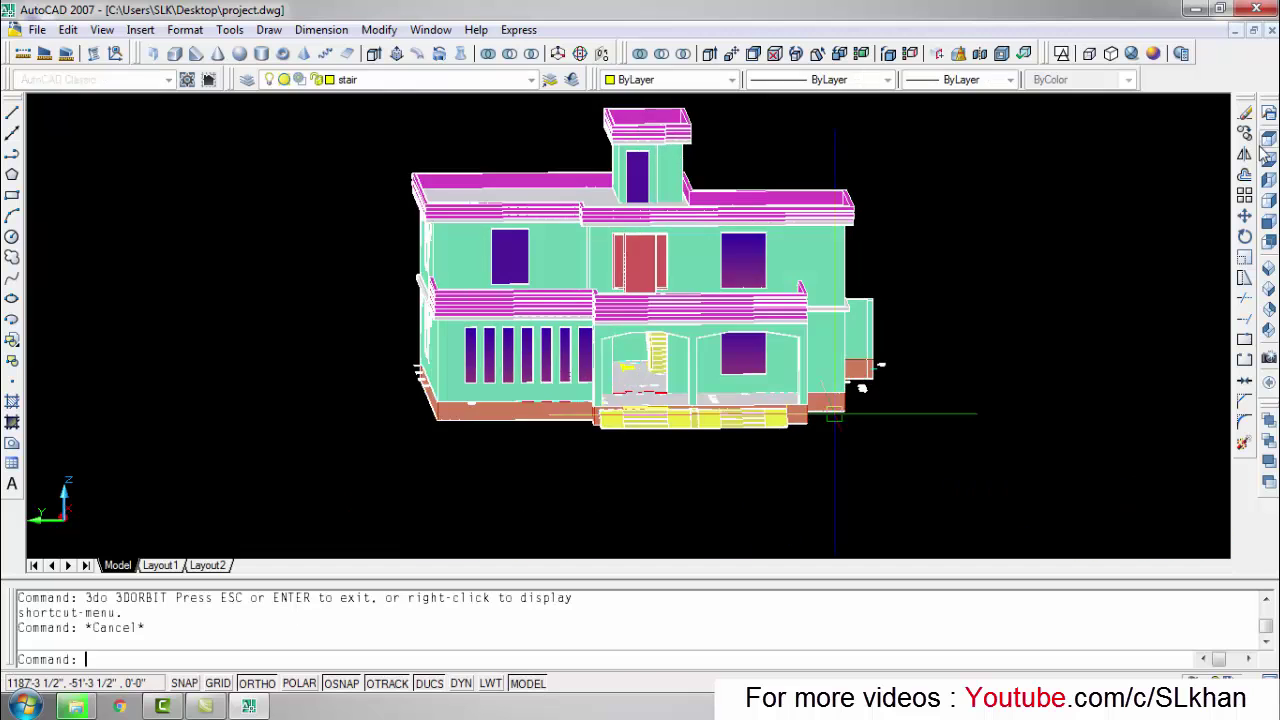
pyautogui.keyDown('shift'); pyautogui.moveTo(700, 400); pyautogui.dragTo(895, 332, button='middle'); pyautogui.keyUp('shift')
pyautogui.click(731, 53)
pyautogui.scroll(7, 677, 457)
pyautogui.scroll(2, 820, 443)
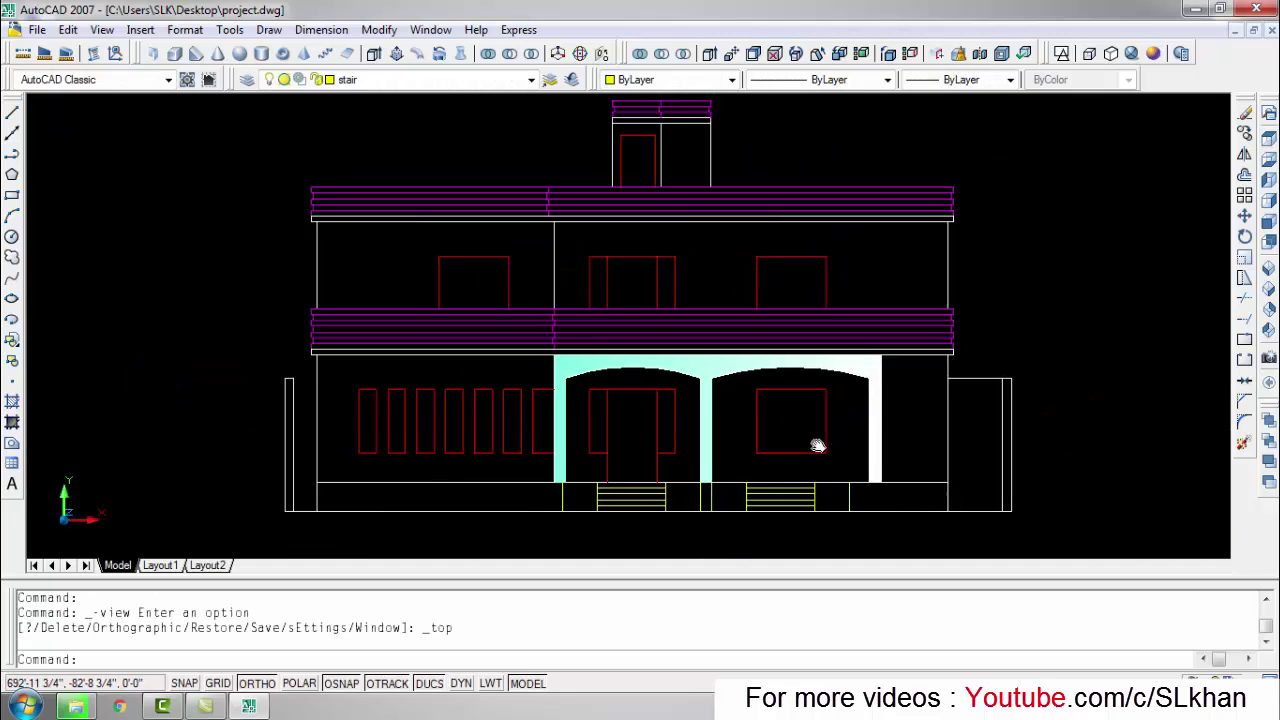
pyautogui.scroll(1, 781, 462)
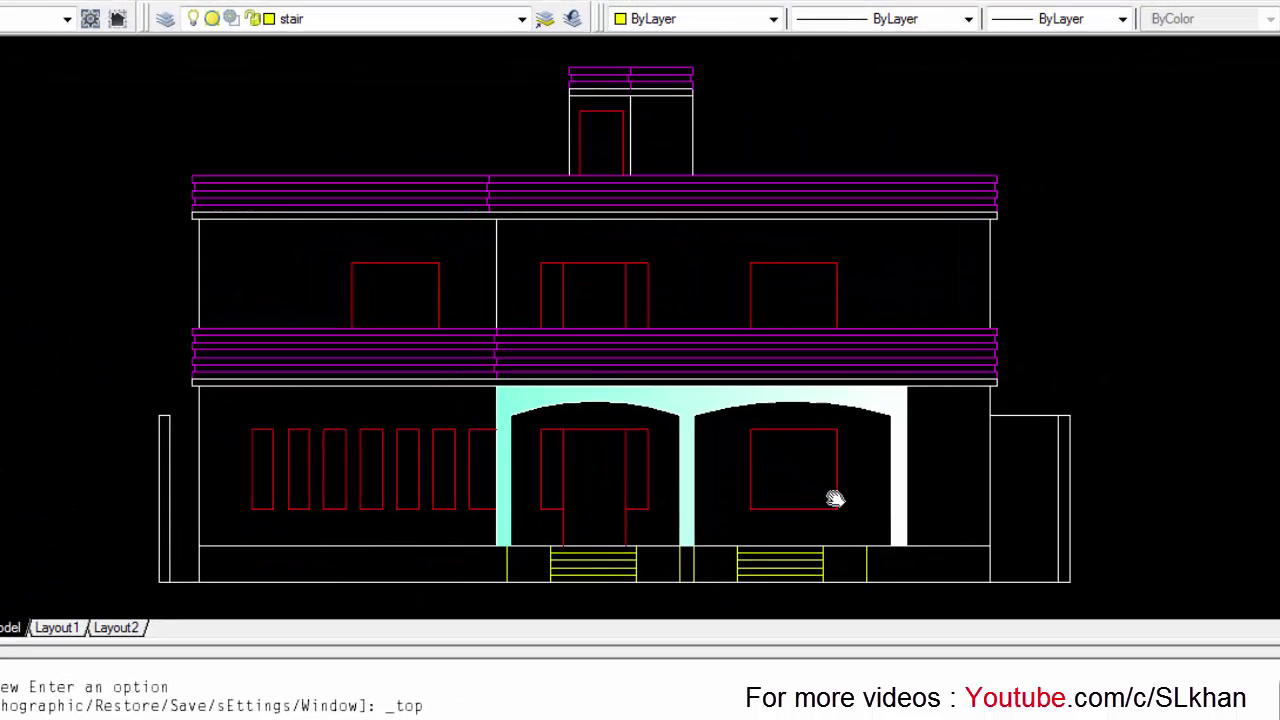